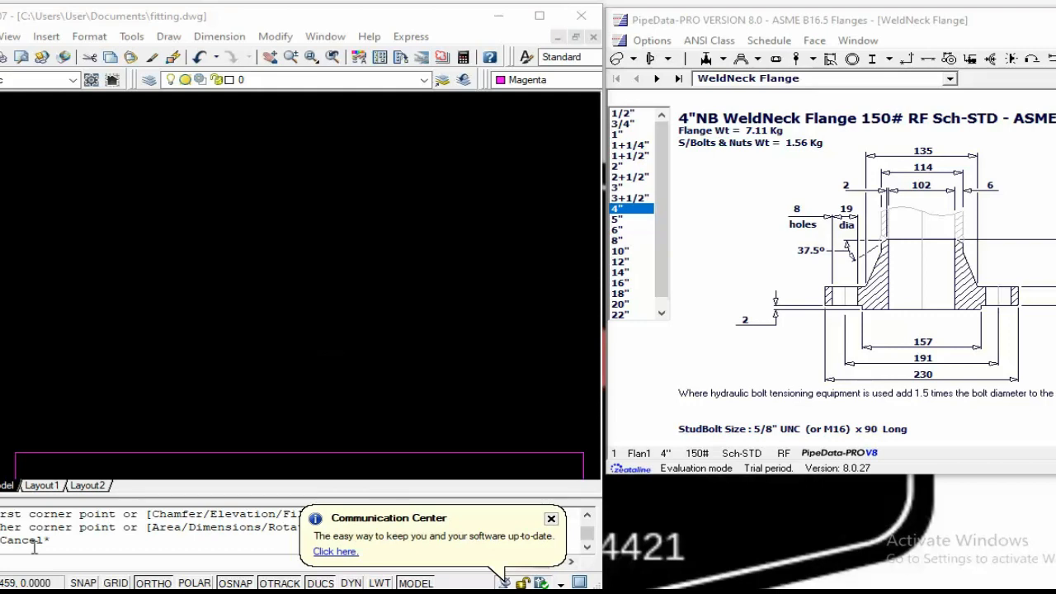
Look up the outside diameter of 4" Sch-STD pipe in PipeData-PRO's pipe information
left_click(268, 295)
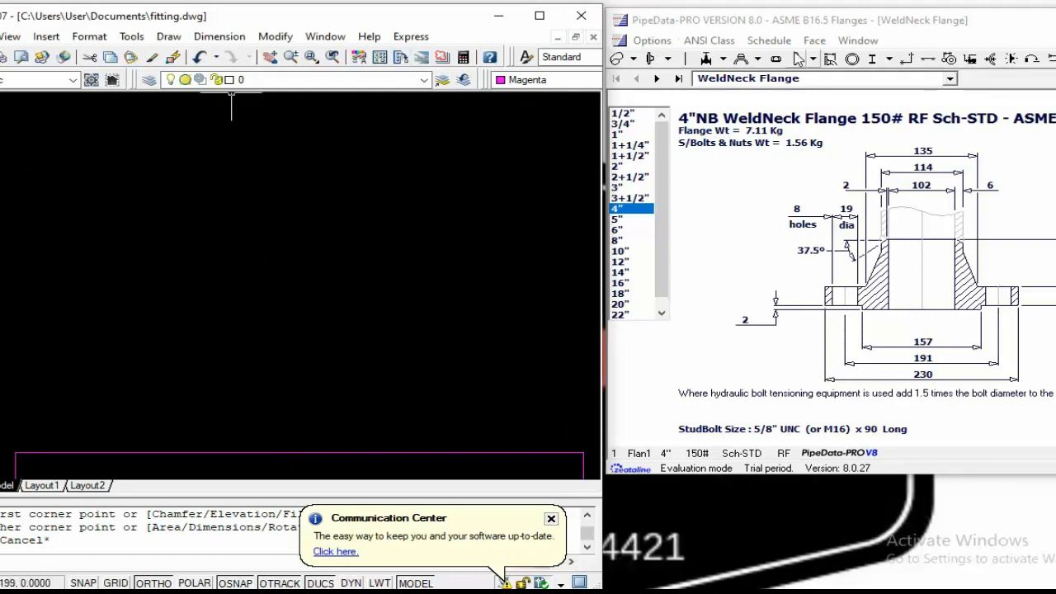
left_click(852, 61)
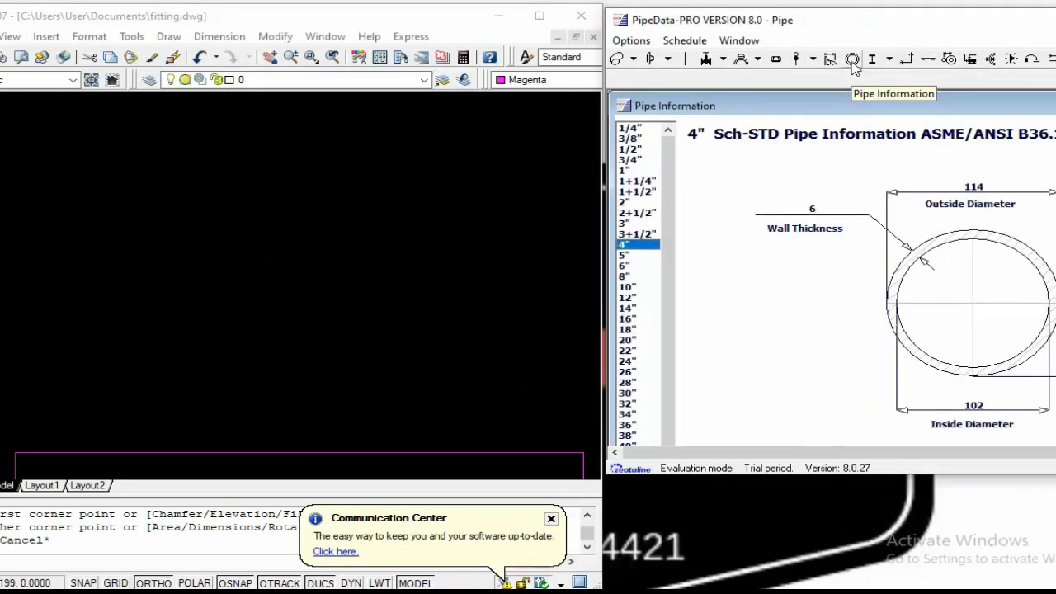
left_click(637, 182)
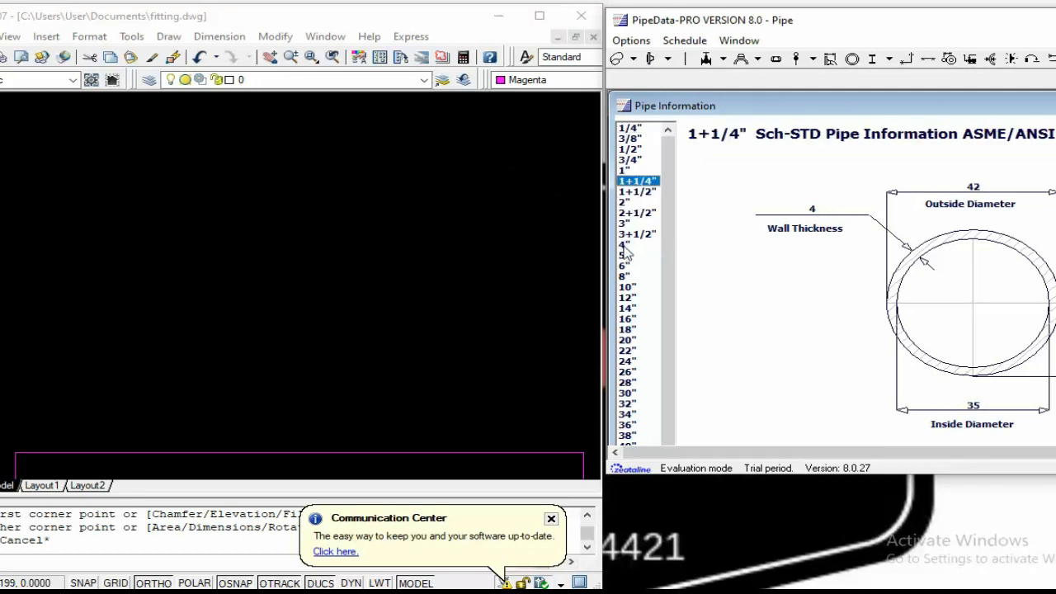
left_click(632, 246)
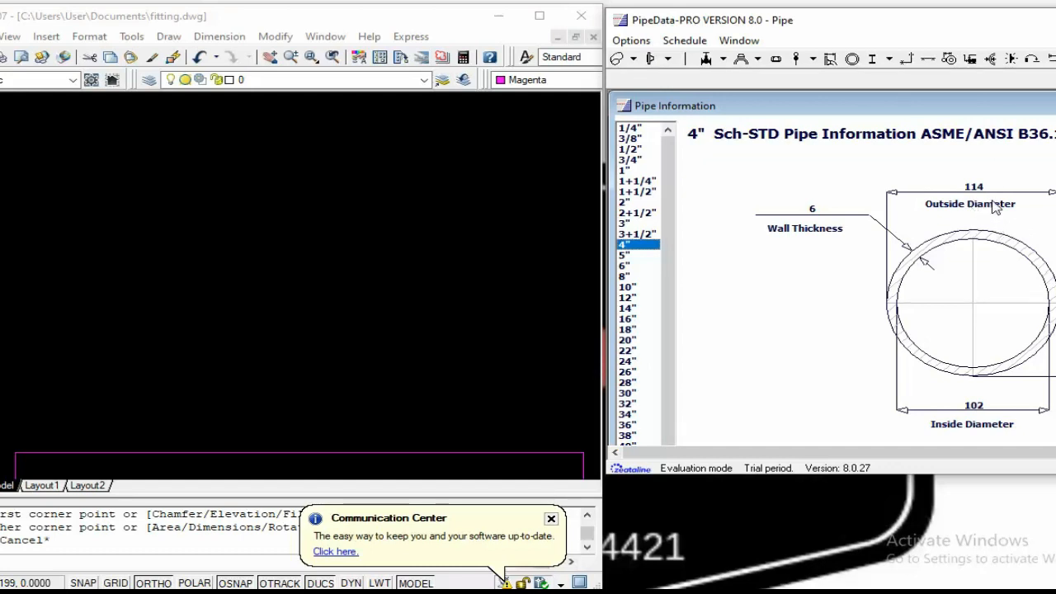
Switch to AutoCAD and draw a 114 mm diameter circle in the empty area above the magenta rectangle
left_click(355, 188)
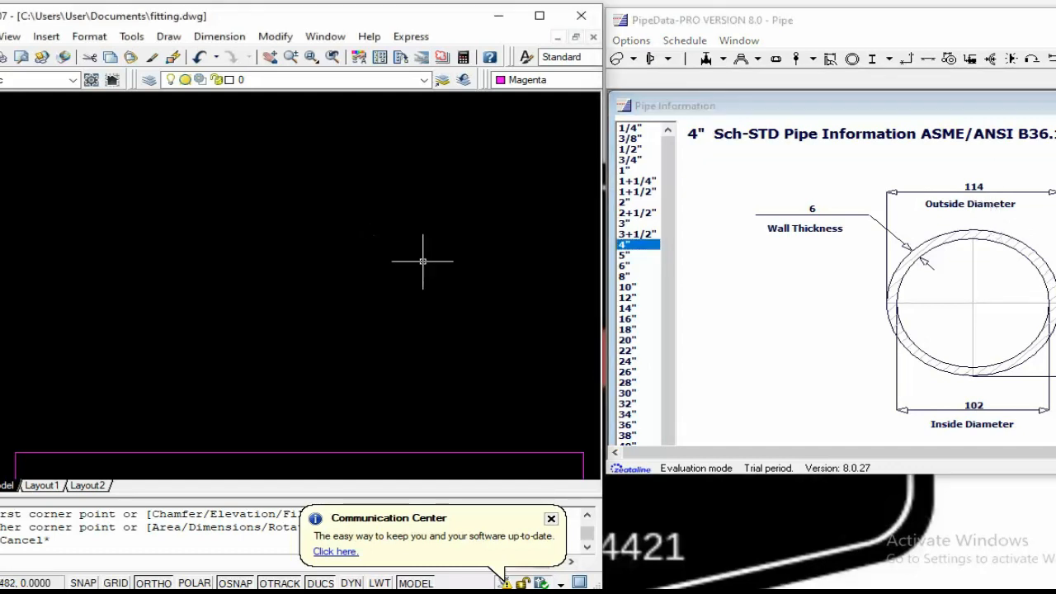
type("c")
key("Return")
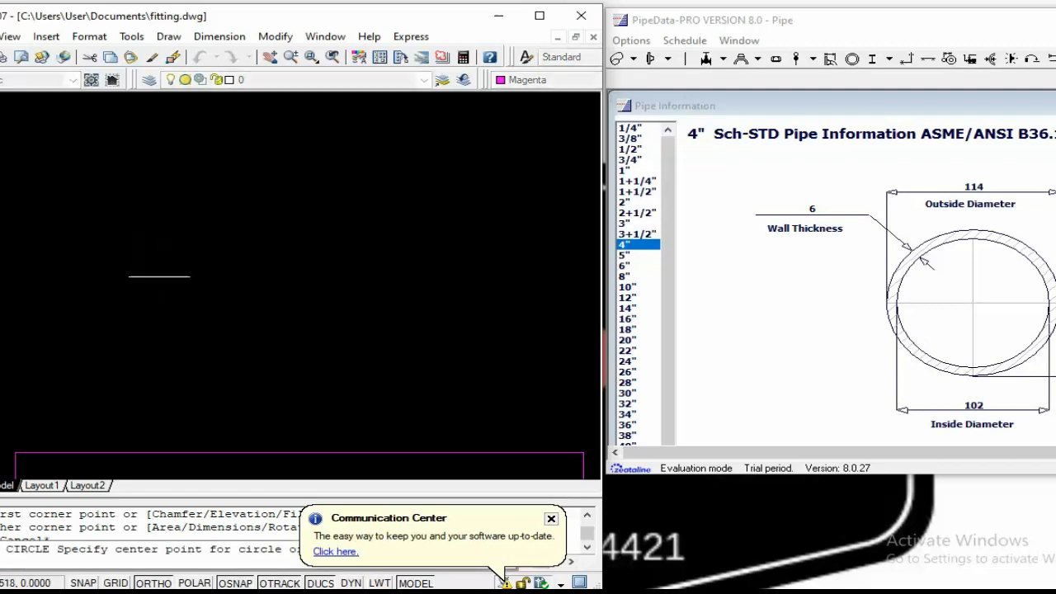
left_click(159, 276)
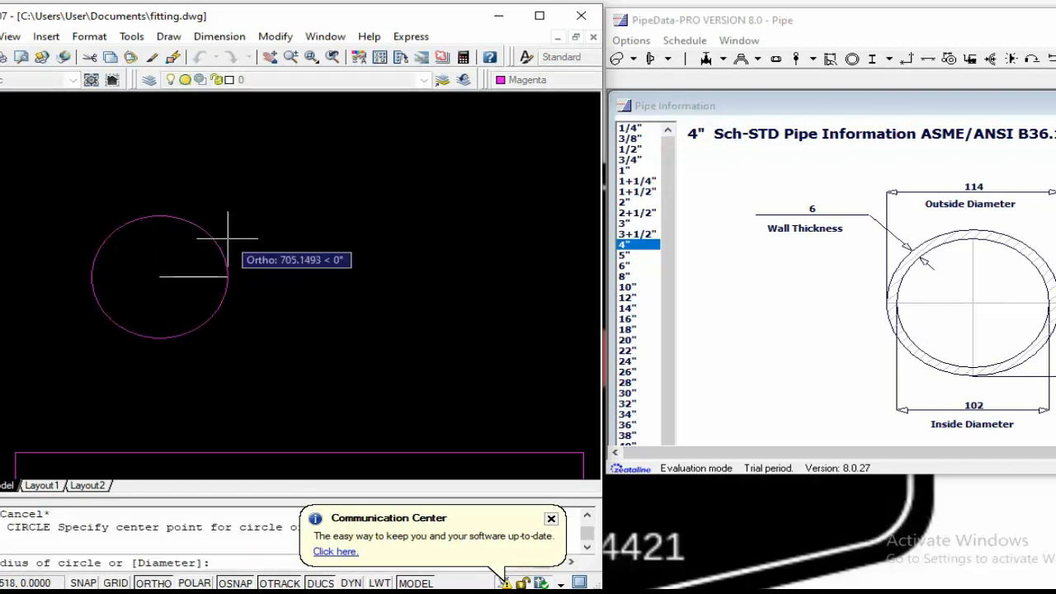
type("d")
key("Return")
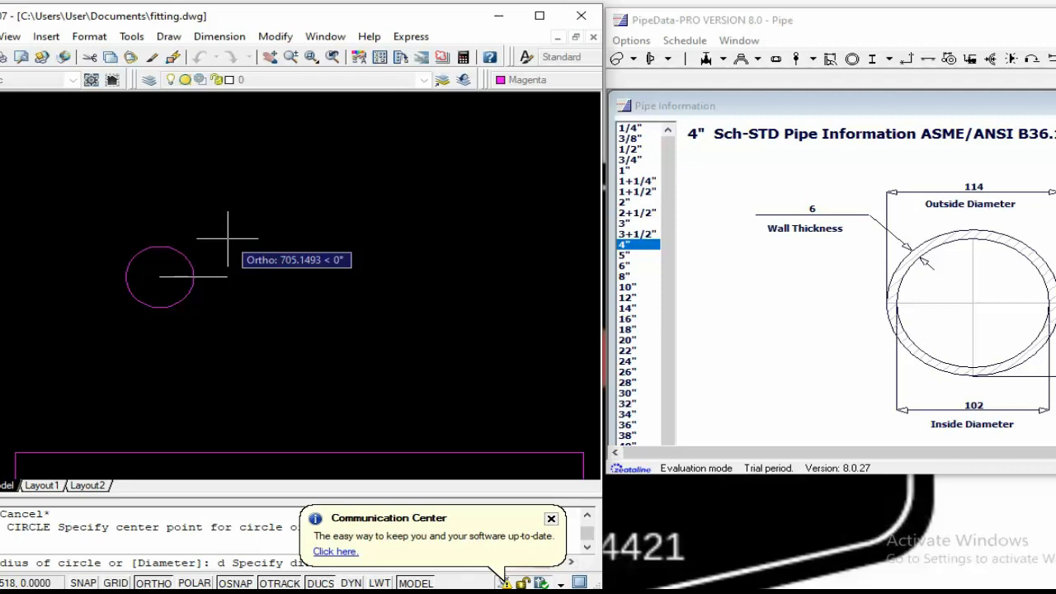
key("Return")
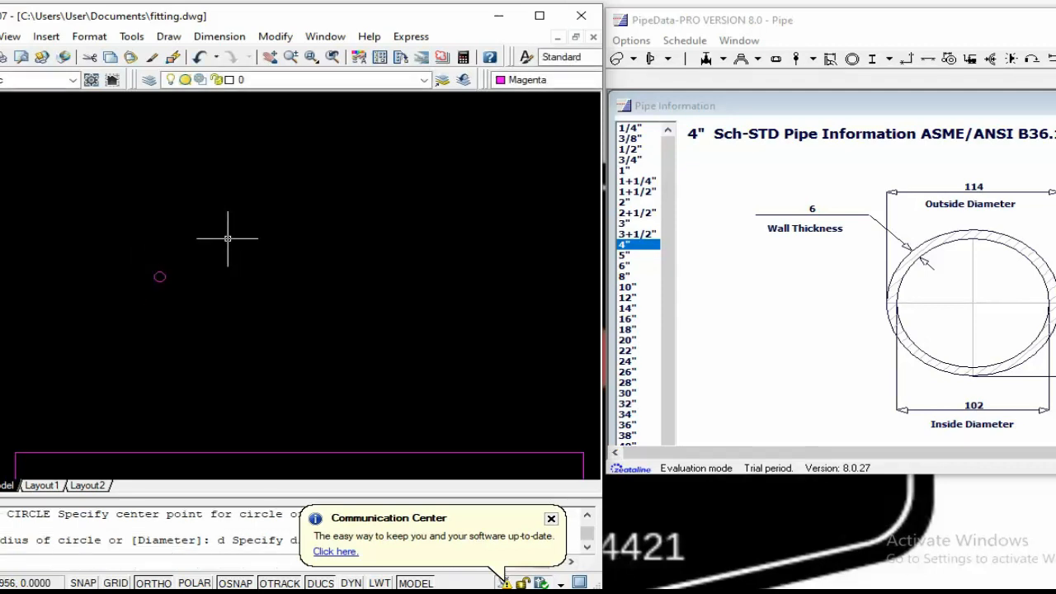
type("z")
key("Return")
type("w")
key("Return")
left_click(139, 259)
left_click(177, 288)
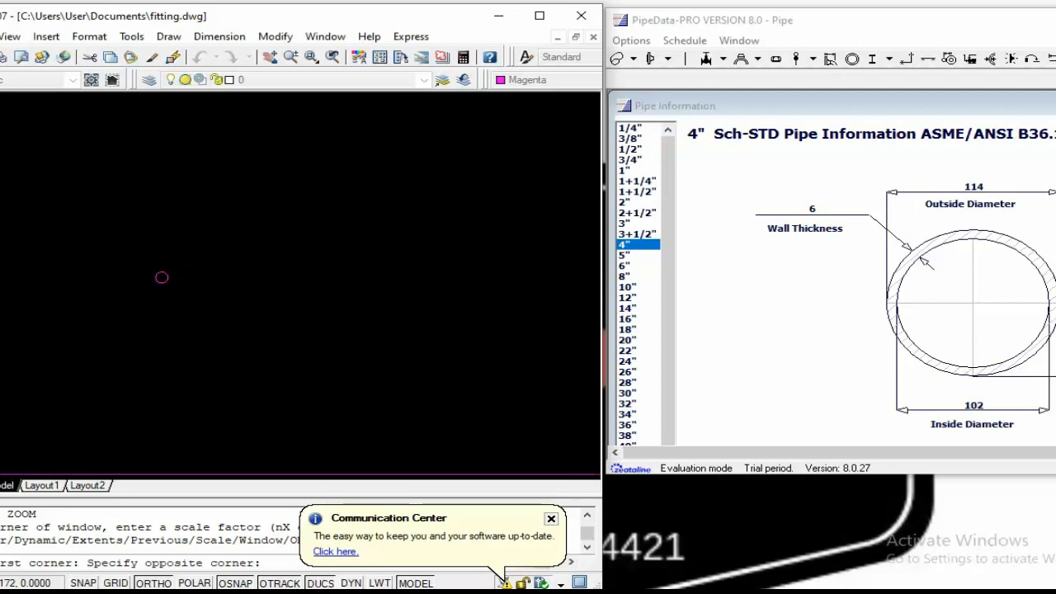
middle_click_drag(339, 310, 230, 284)
scroll(278, 283, "up", 2)
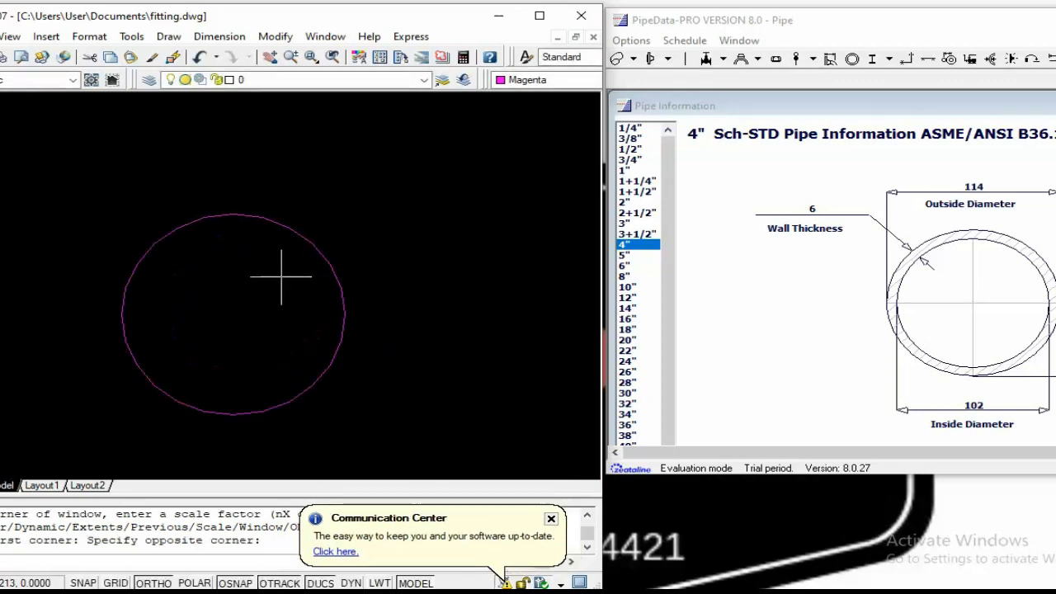
Add a diameter dimension to the circle, placed outside its upper edge
type("dim")
key("Return")
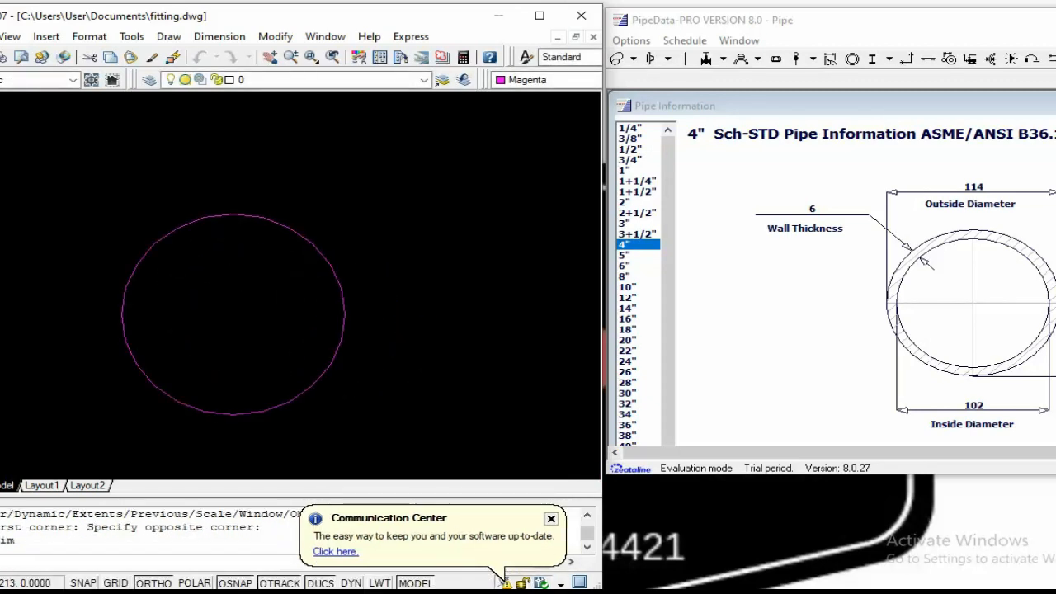
type("dia")
key("Return")
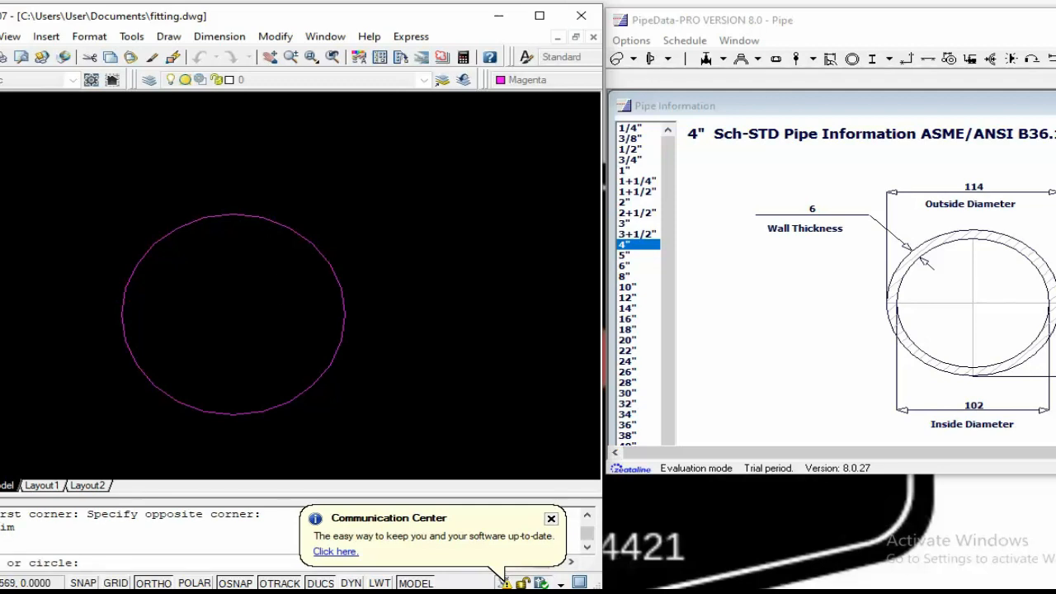
left_click(302, 236)
key("Return")
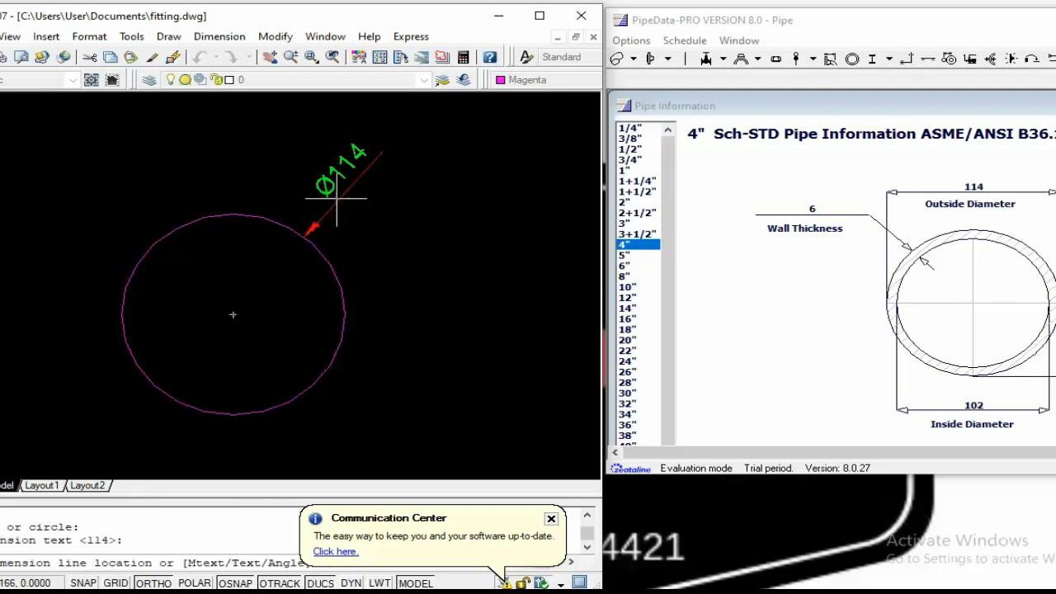
left_click(337, 198)
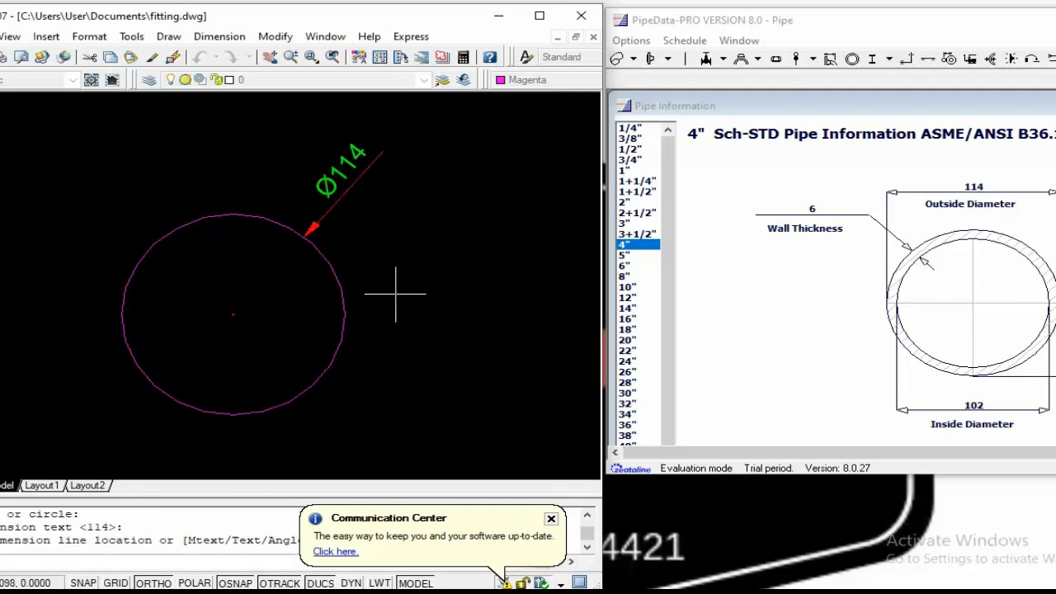
key("Escape")
key("Escape")
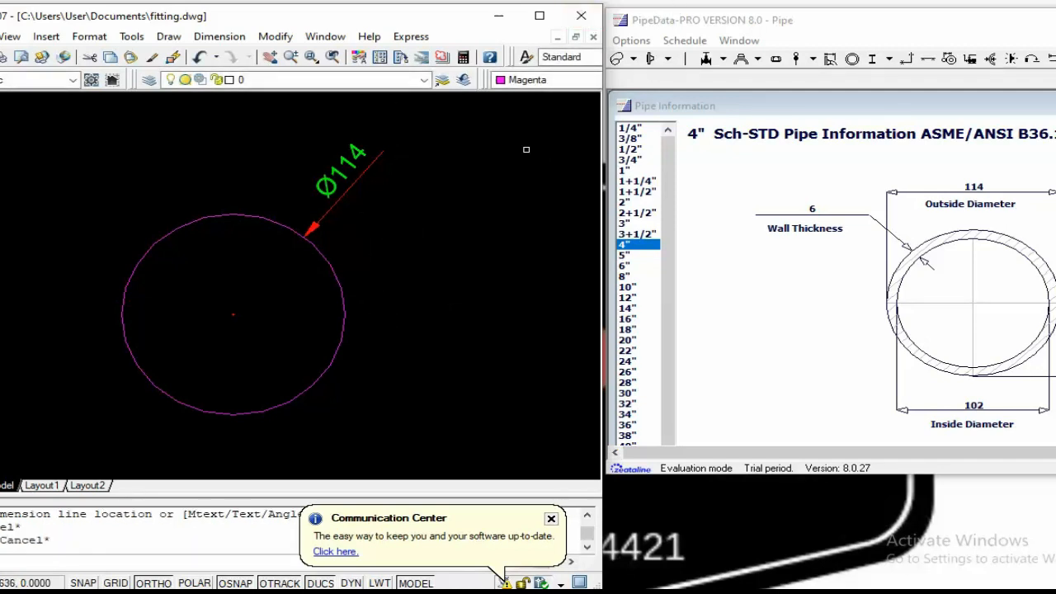
Erase the circle's diameter dimension
type("e")
key("Return")
left_click(389, 189)
left_click(338, 159)
key("Return")
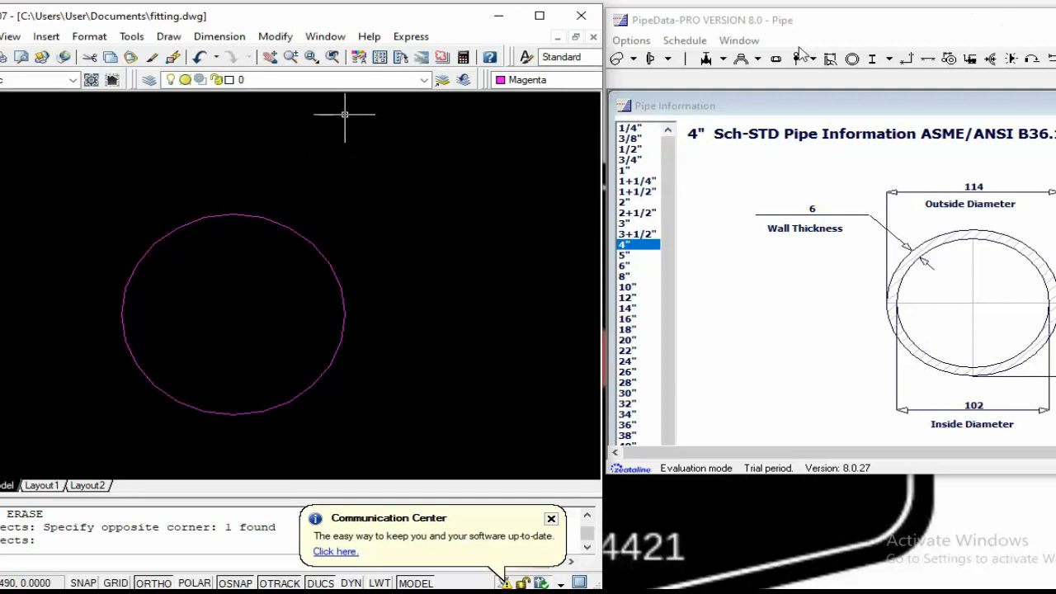
Bring up the ASME B16.5 weld neck flange data in PipeData-PRO and size its window beside the AutoCAD drawing
left_click(669, 60)
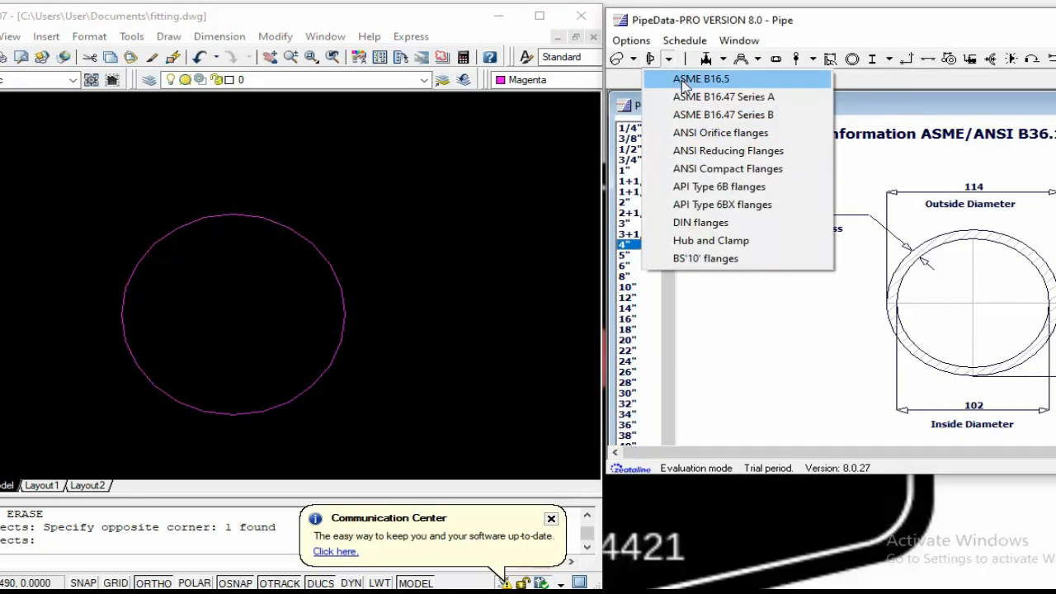
left_click(684, 80)
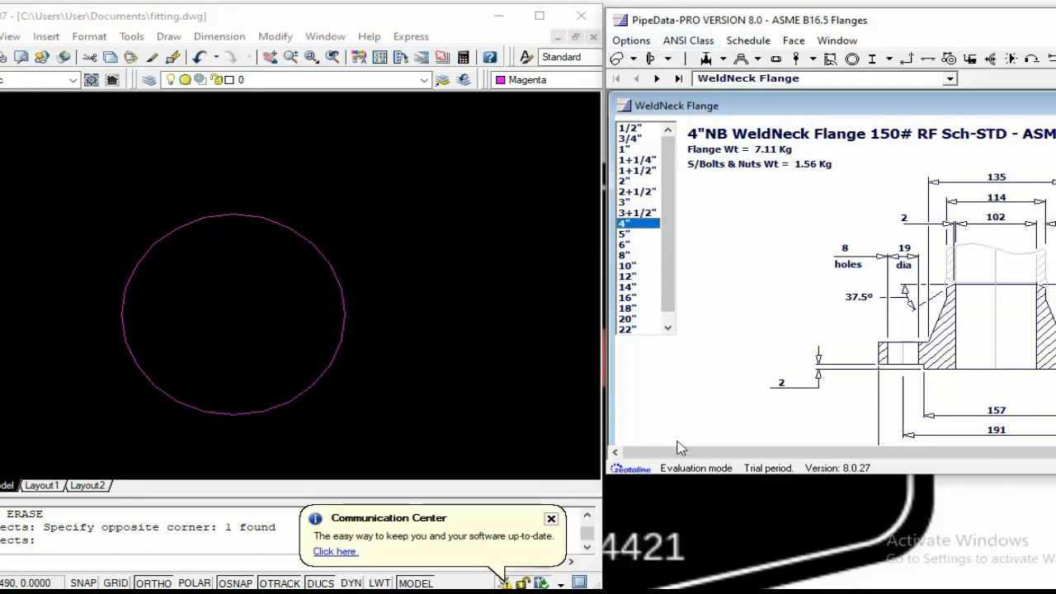
left_click_drag(822, 21, 790, 26)
left_click_drag(602, 489, 553, 482)
mouse_move(971, 30)
left_mouse_down()
mouse_move(937, 27)
mouse_move(953, 27)
left_mouse_up()
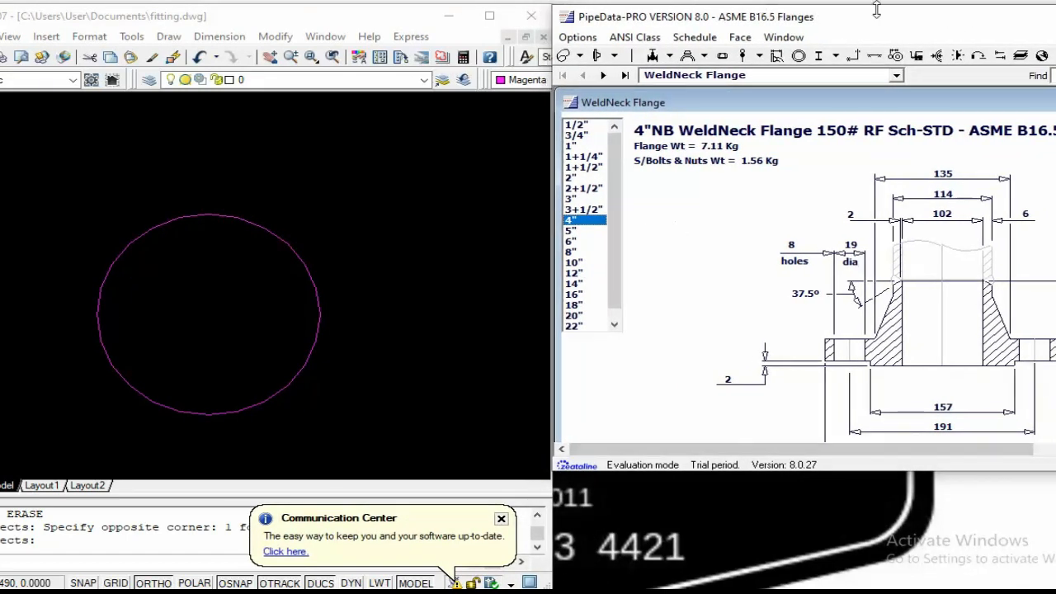
left_click_drag(879, 16, 828, 17)
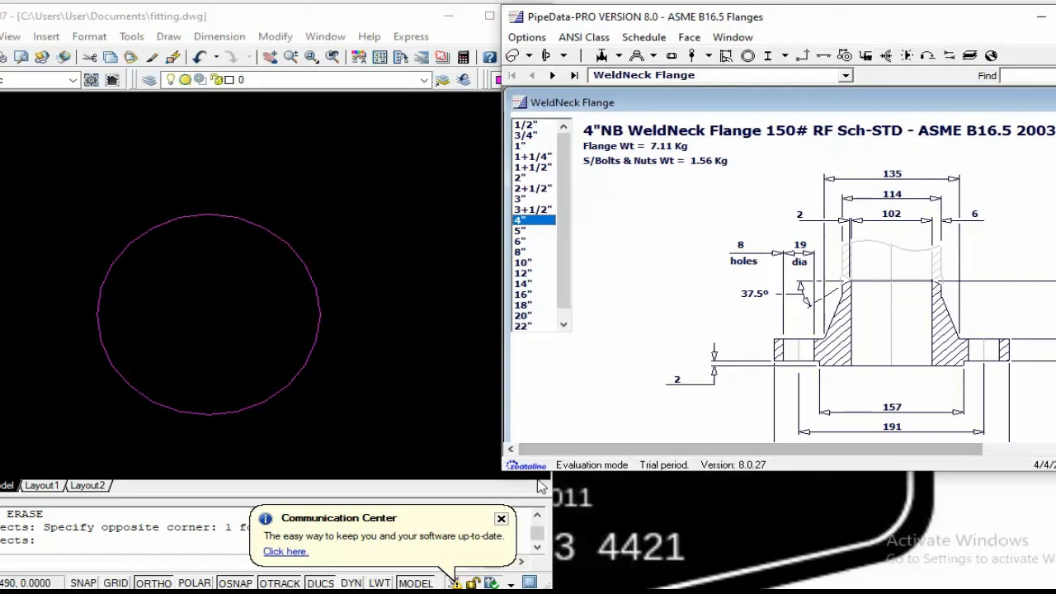
left_click_drag(502, 474, 532, 477)
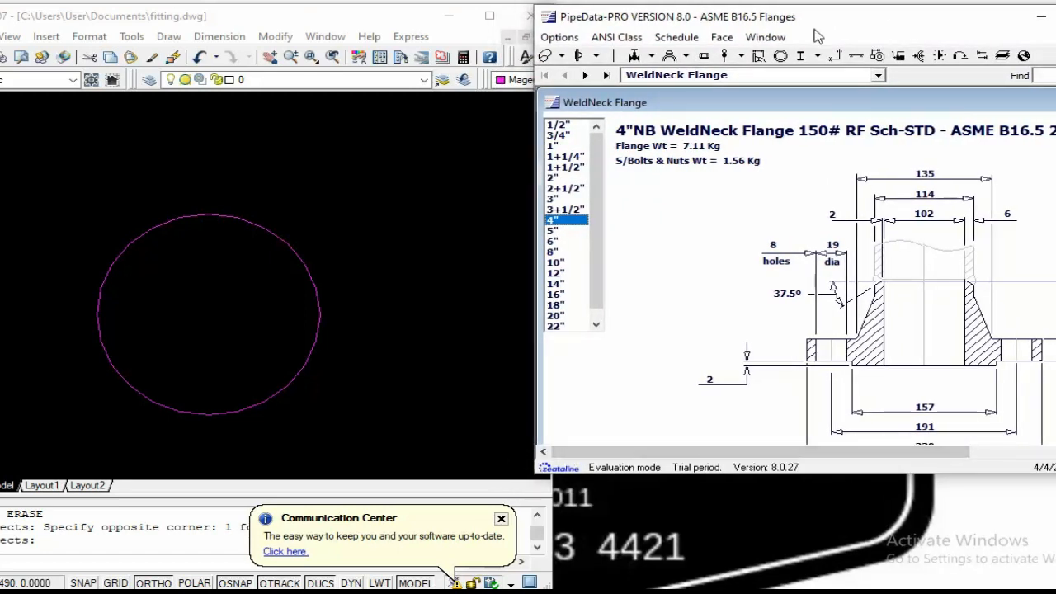
left_click_drag(535, 75, 492, 76)
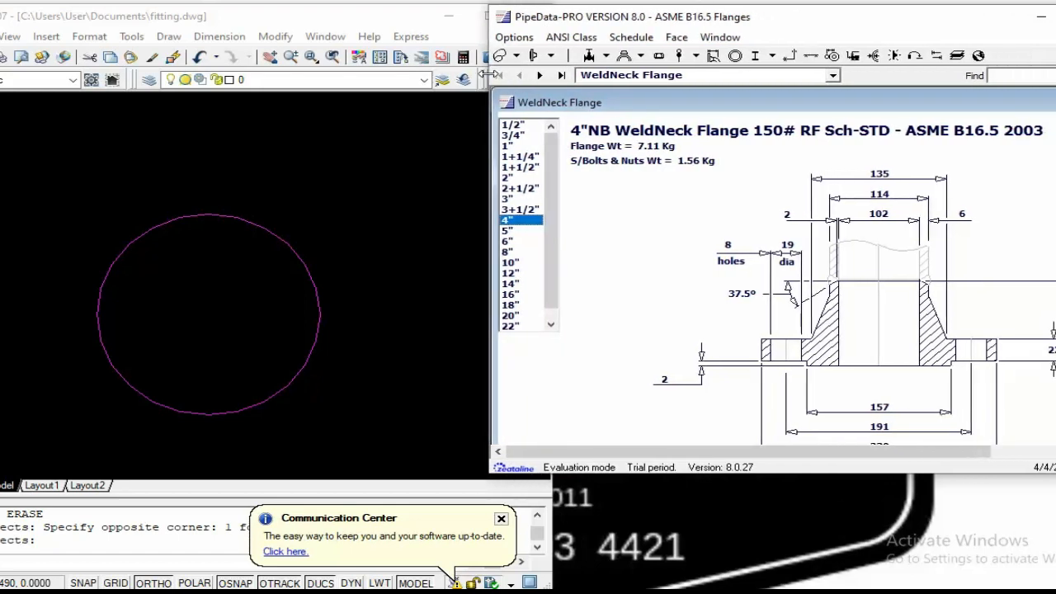
left_click(437, 150)
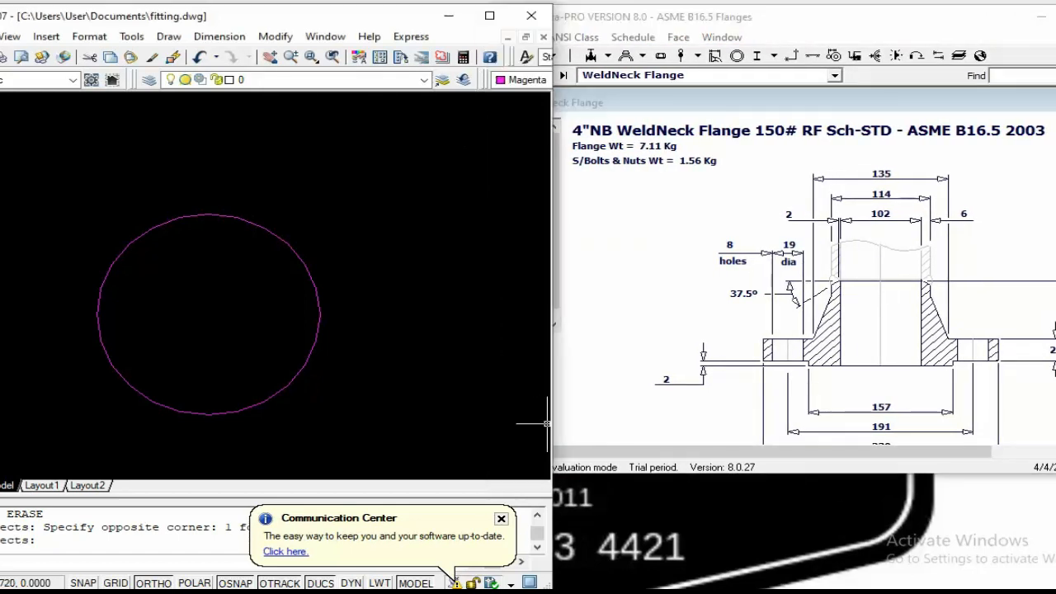
left_click_drag(550, 423, 487, 414)
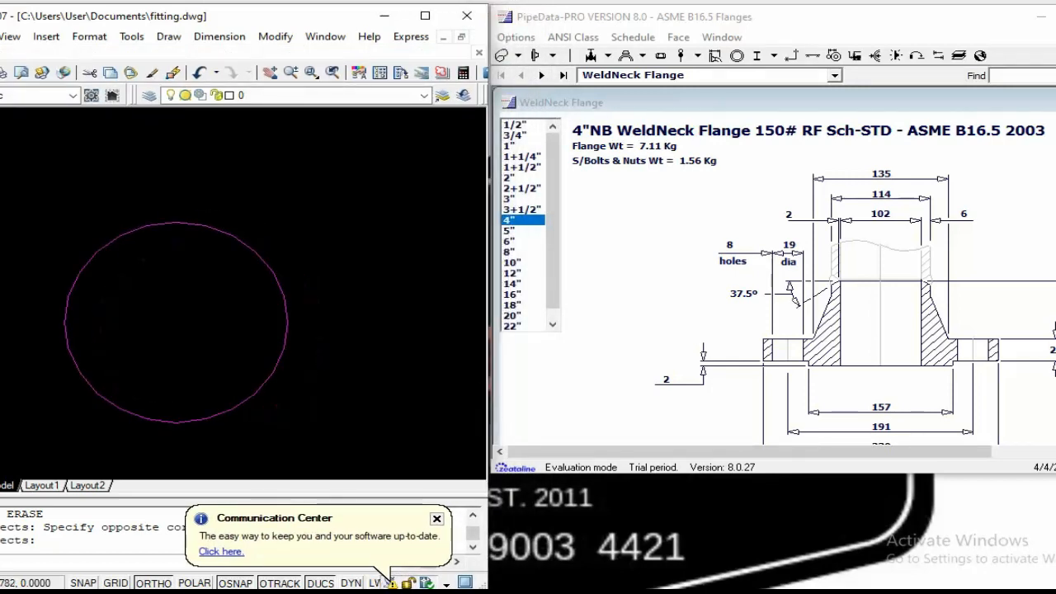
Draw a horizontal line across the circle from its left quadrant to its right quadrant
middle_click_drag(183, 268, 220, 252)
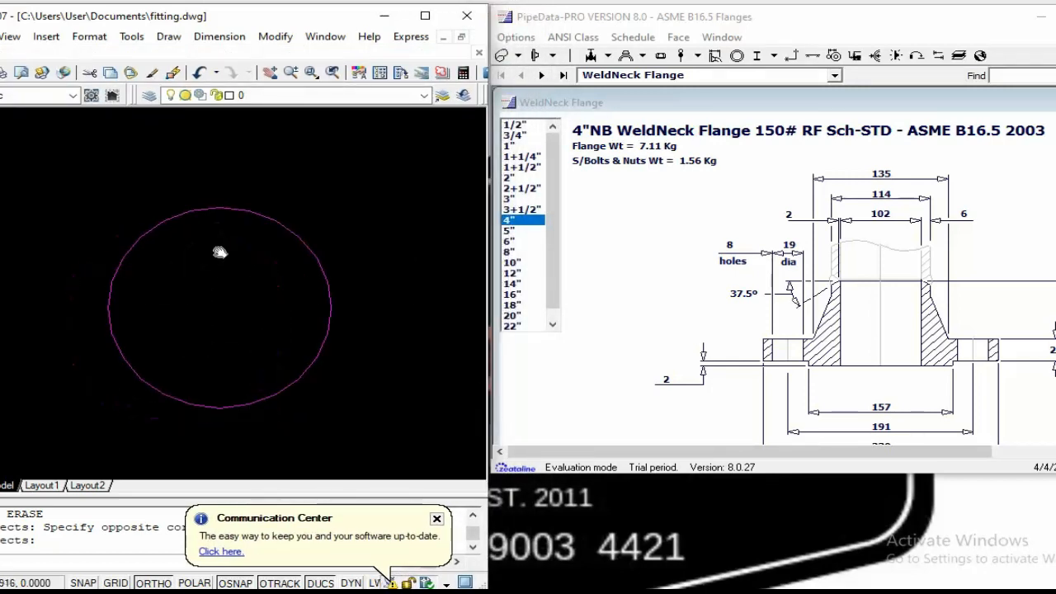
scroll(219, 251, "down", 2)
key("Escape")
key("Escape")
key("Escape")
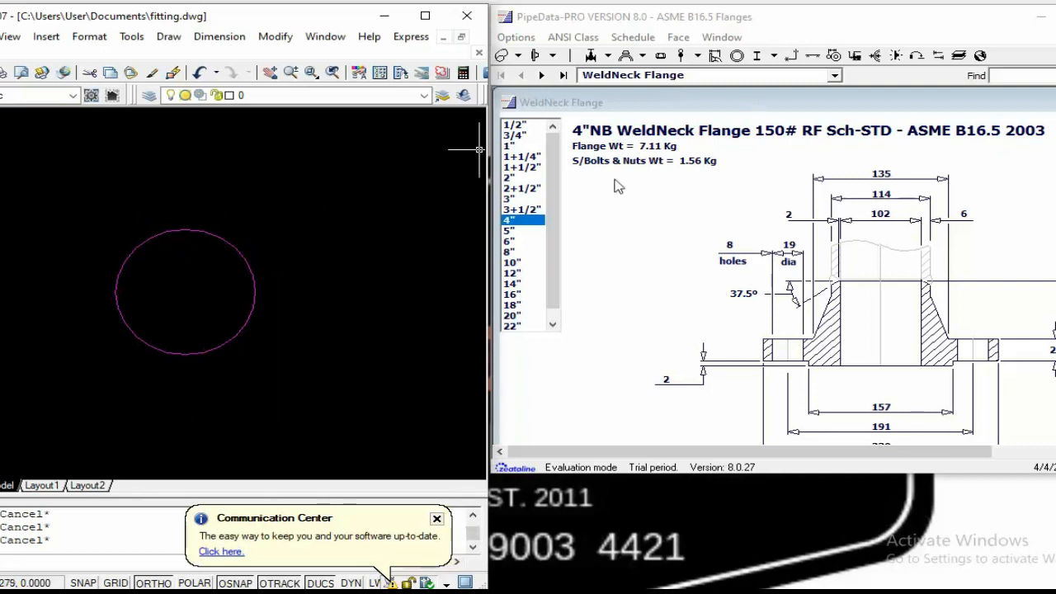
middle_click_drag(207, 249, 254, 245)
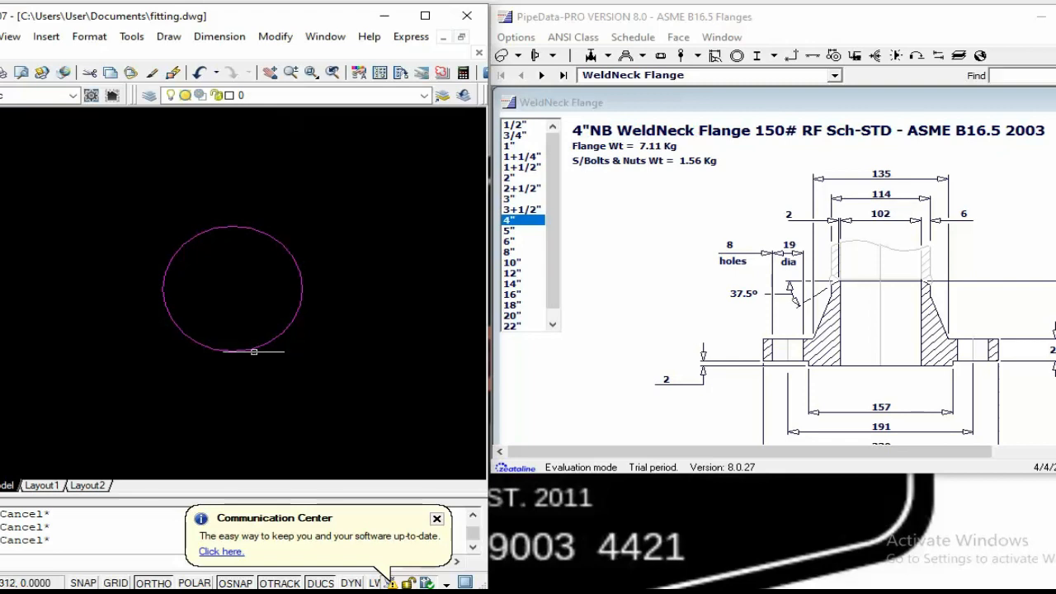
left_click(208, 179)
key("Escape")
type("l")
key("Return")
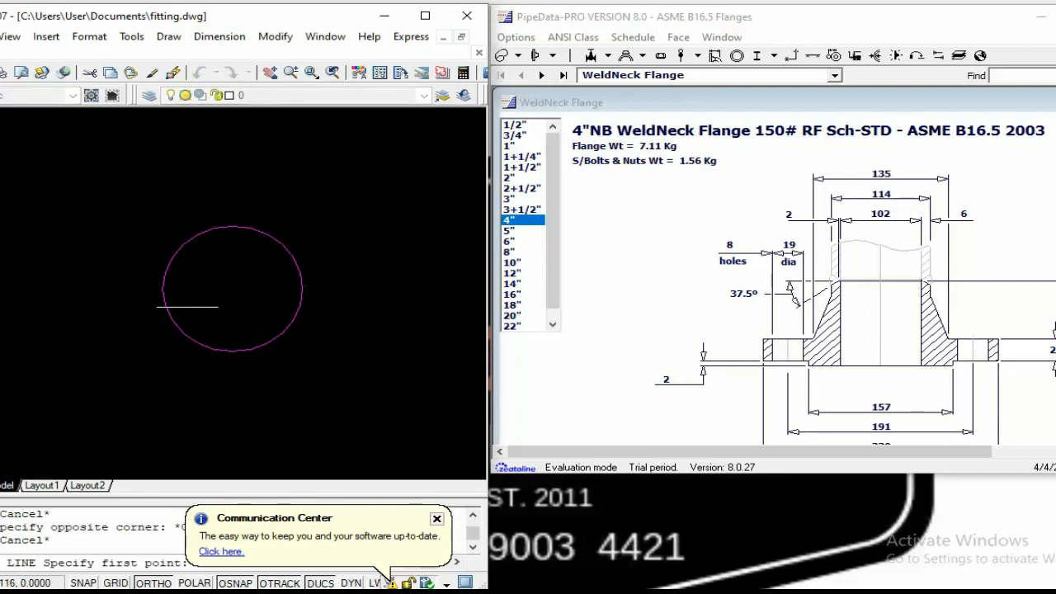
left_click(162, 289)
left_click(302, 289)
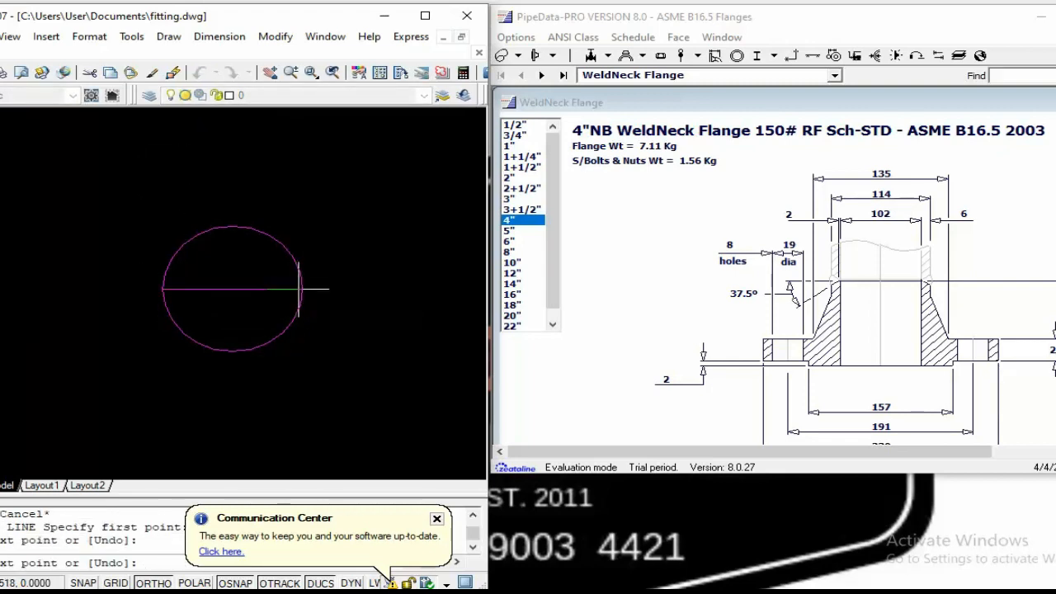
key("Escape")
Erase the circle, leaving only the horizontal diameter line
type("e")
key("Return")
left_click(304, 207)
left_click(220, 257)
key("Return")
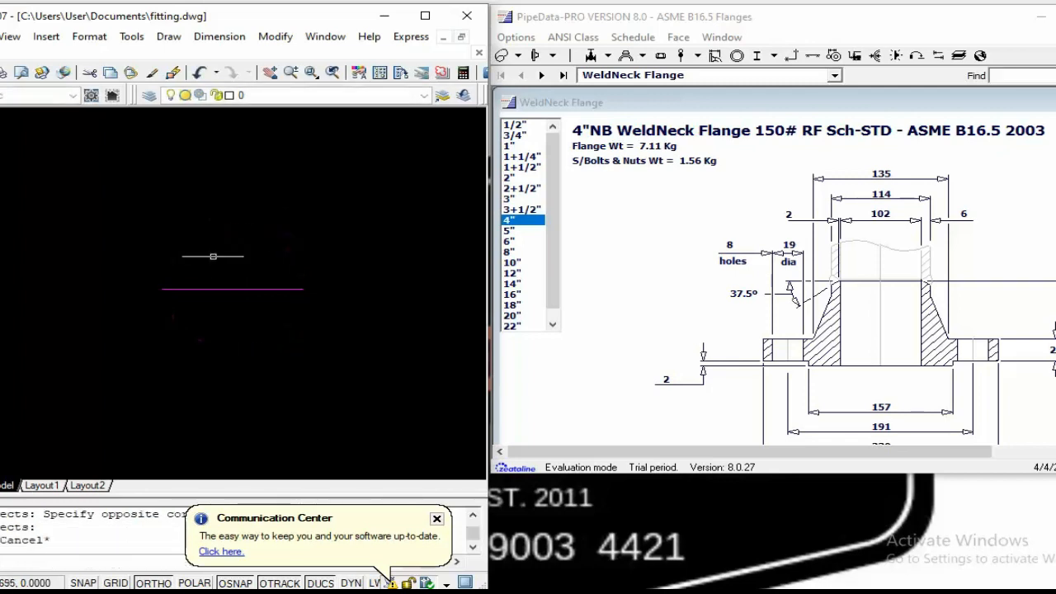
key("Escape")
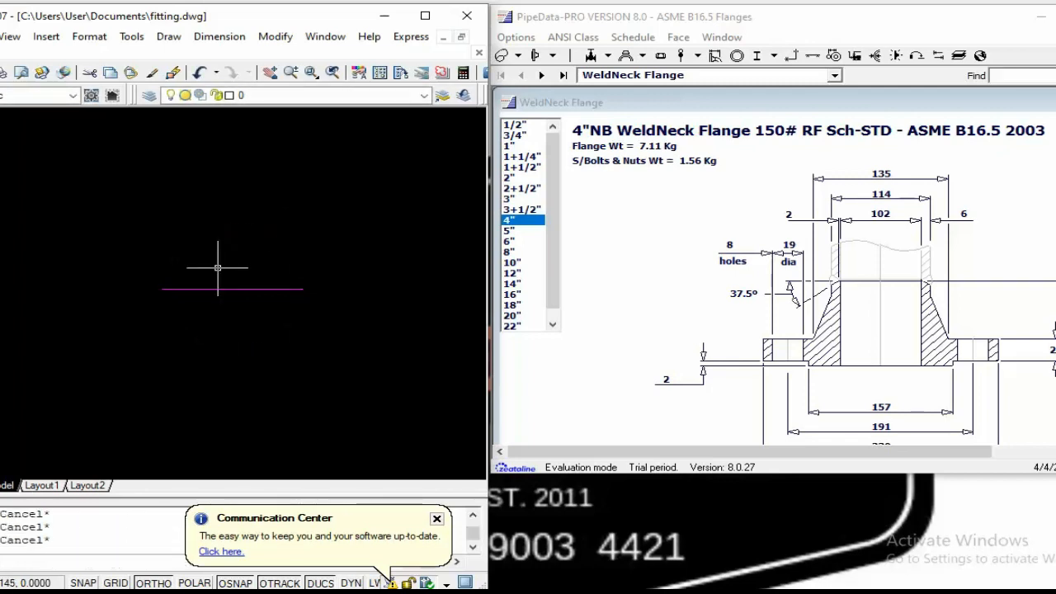
Draw a vertical line straight up from the midpoint of the horizontal line
type("l")
key("Return")
left_click(231, 289)
left_click(232, 156)
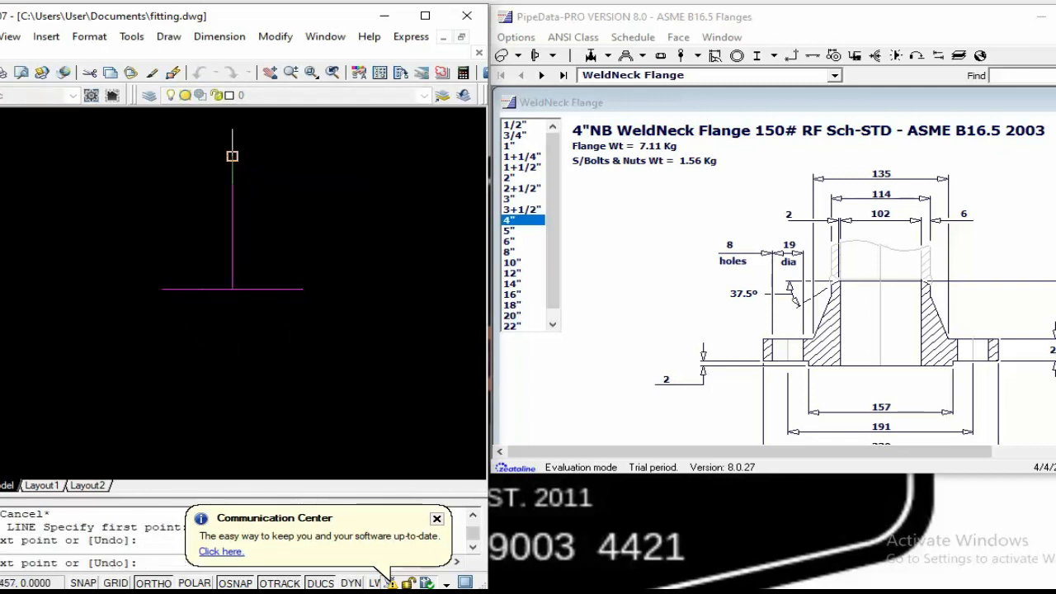
key("Escape")
Stretch the vertical line's lower end about 115 mm straight down below the horizontal line
left_click(265, 203)
left_click(216, 236)
left_click(232, 289)
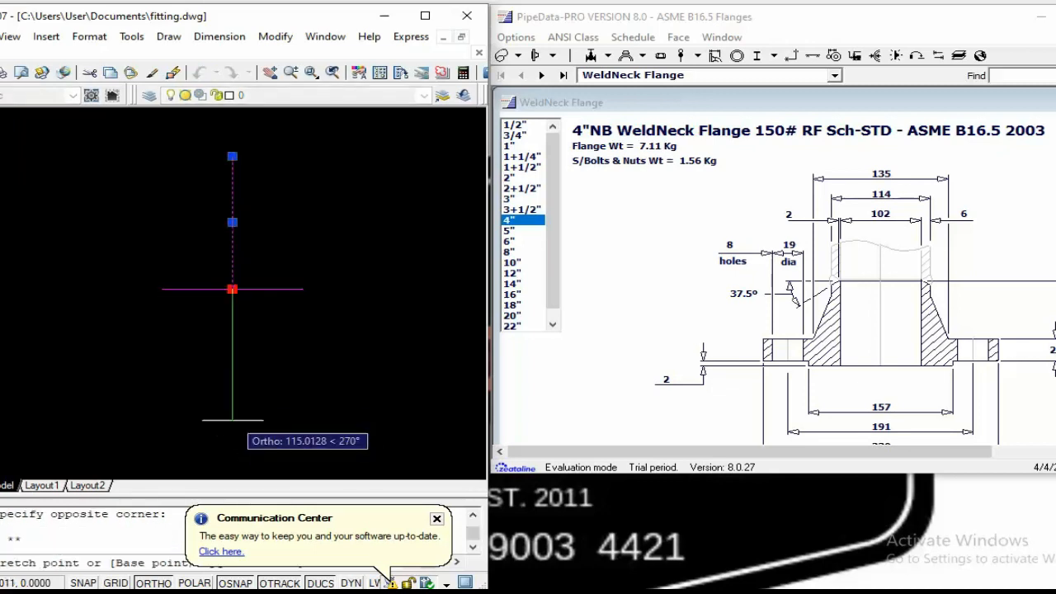
left_click(232, 420)
key("Escape")
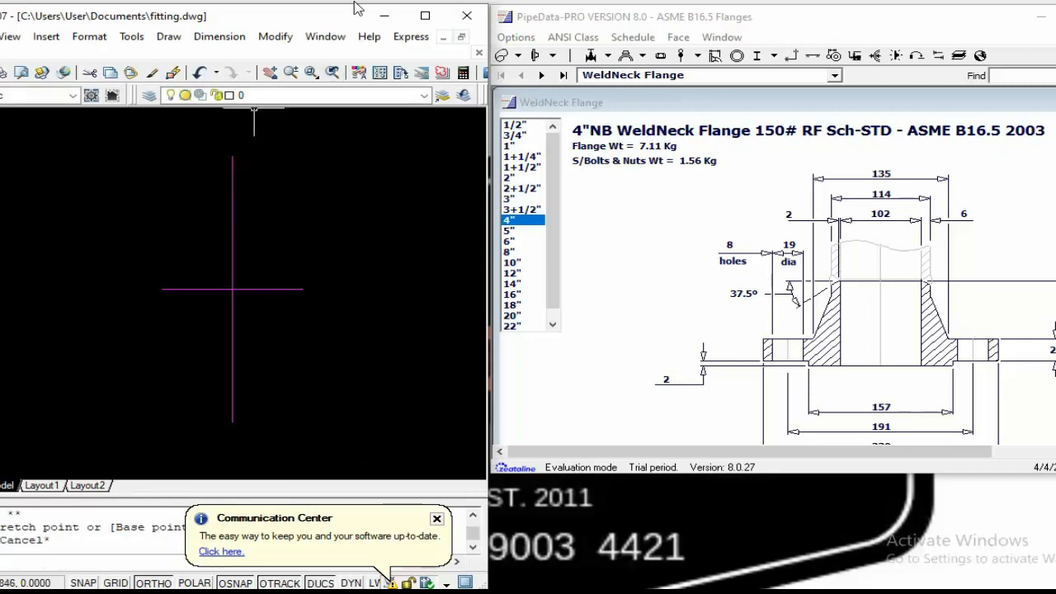
Make CENTER the current linetype and apply the CENTER linetype to the vertical line
left_click(428, 16)
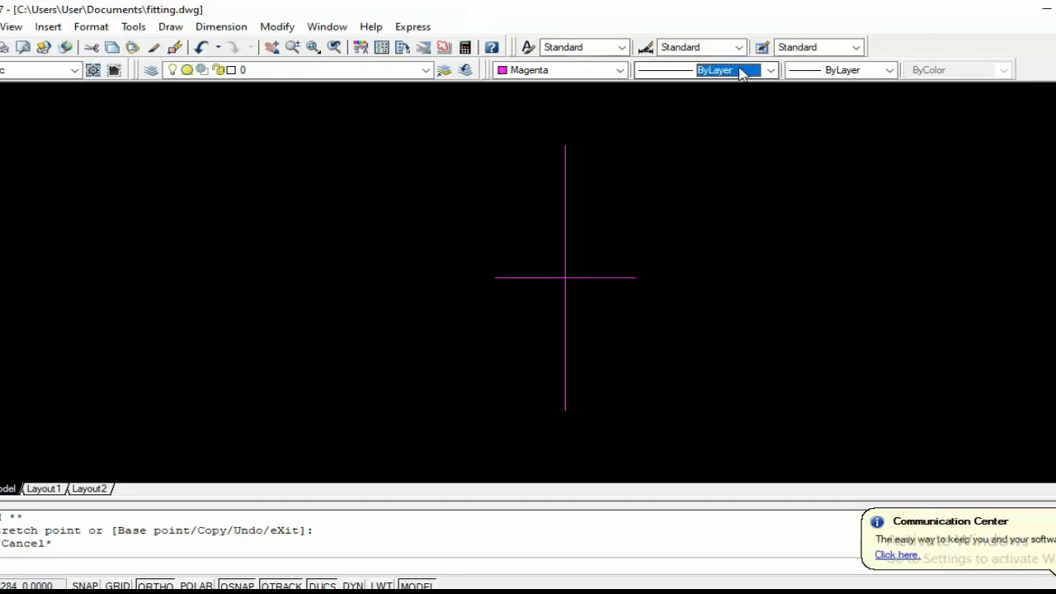
left_click(741, 71)
left_click(720, 113)
left_click(617, 221)
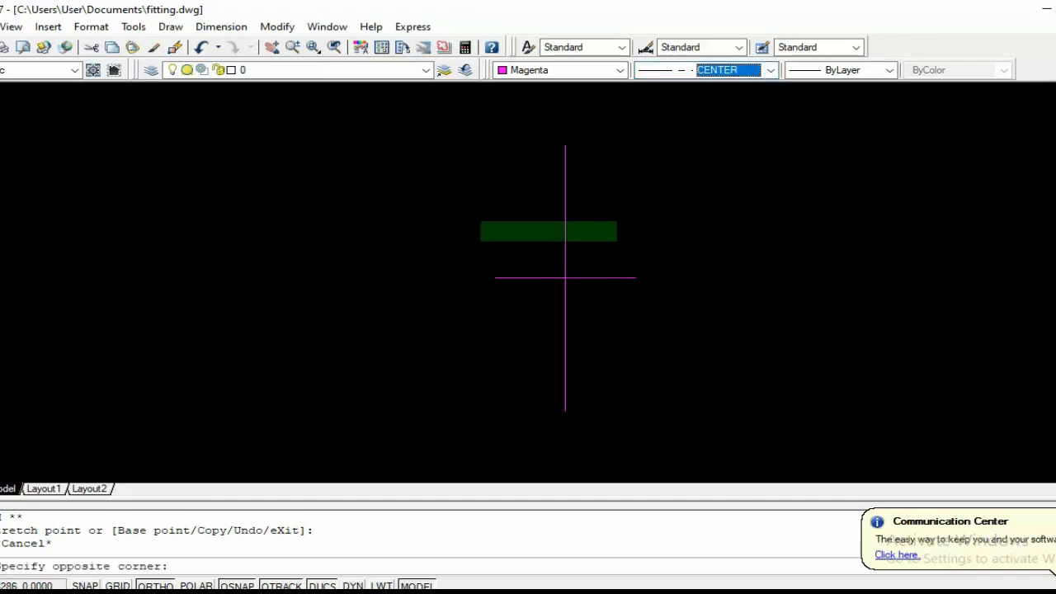
left_click(481, 246)
left_click(733, 71)
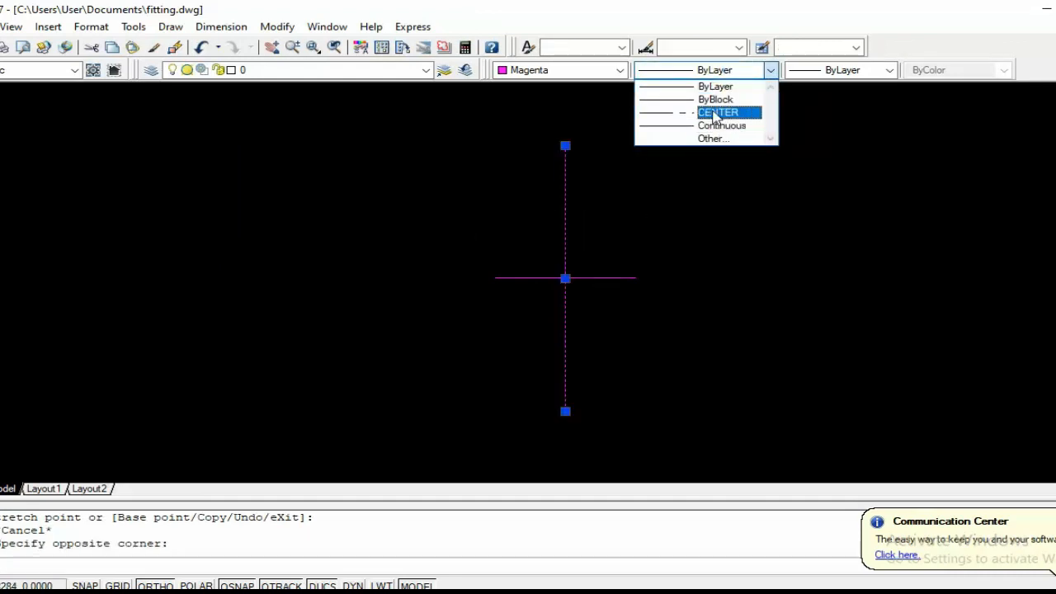
left_click(719, 112)
key("Escape")
Change the vertical centerline's color to Yellow
left_click(630, 210)
left_click(516, 221)
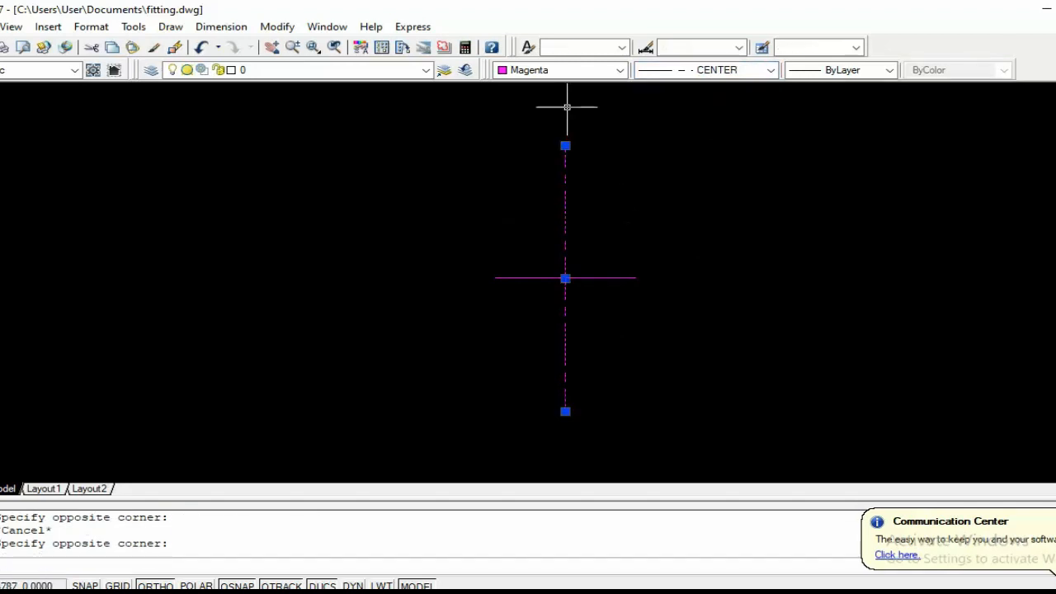
left_click(569, 74)
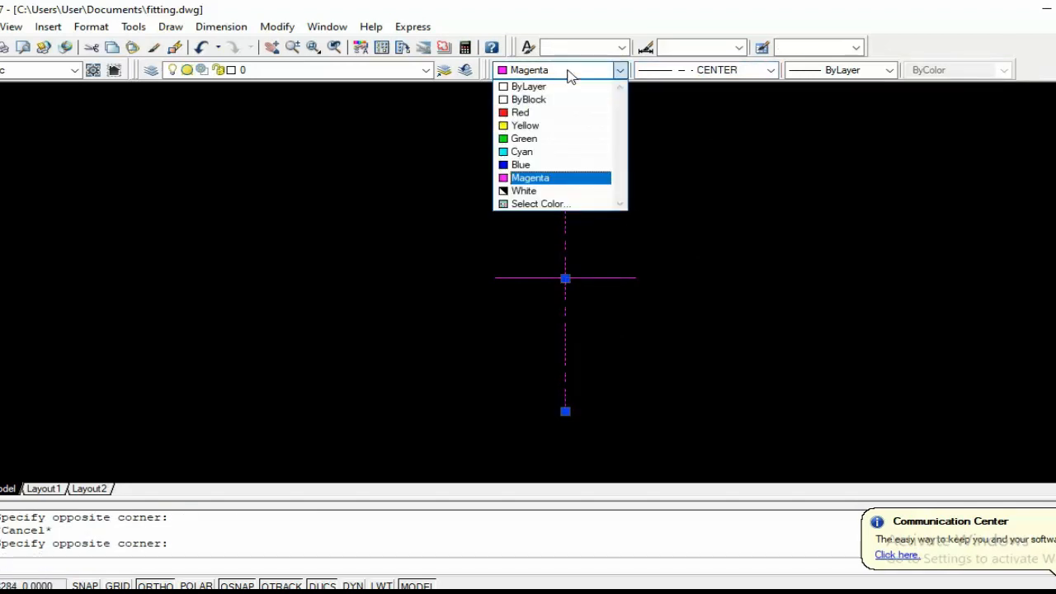
left_click(549, 128)
key("Escape")
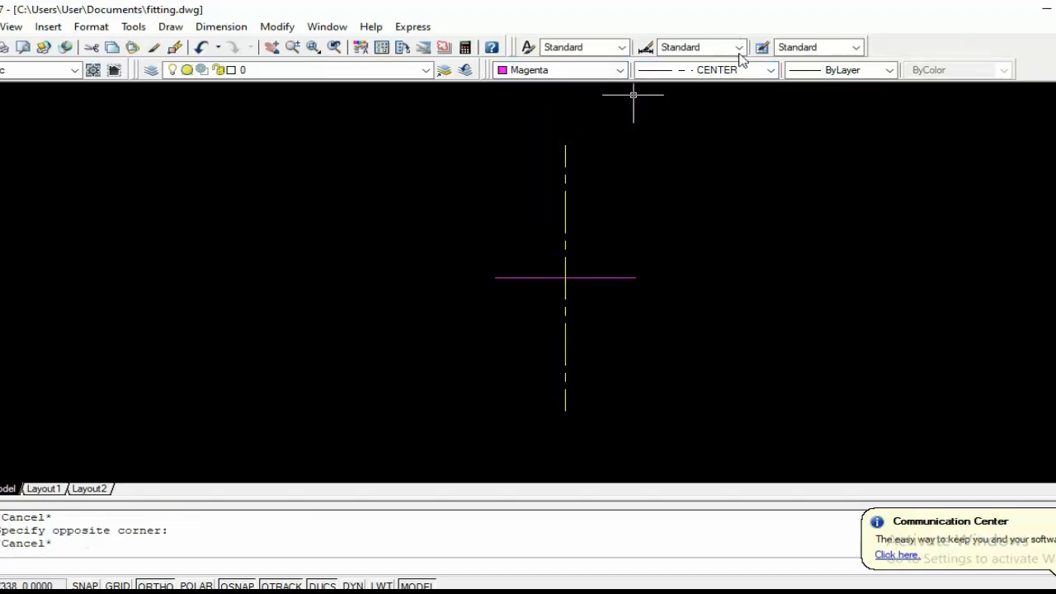
left_click(1055, 9)
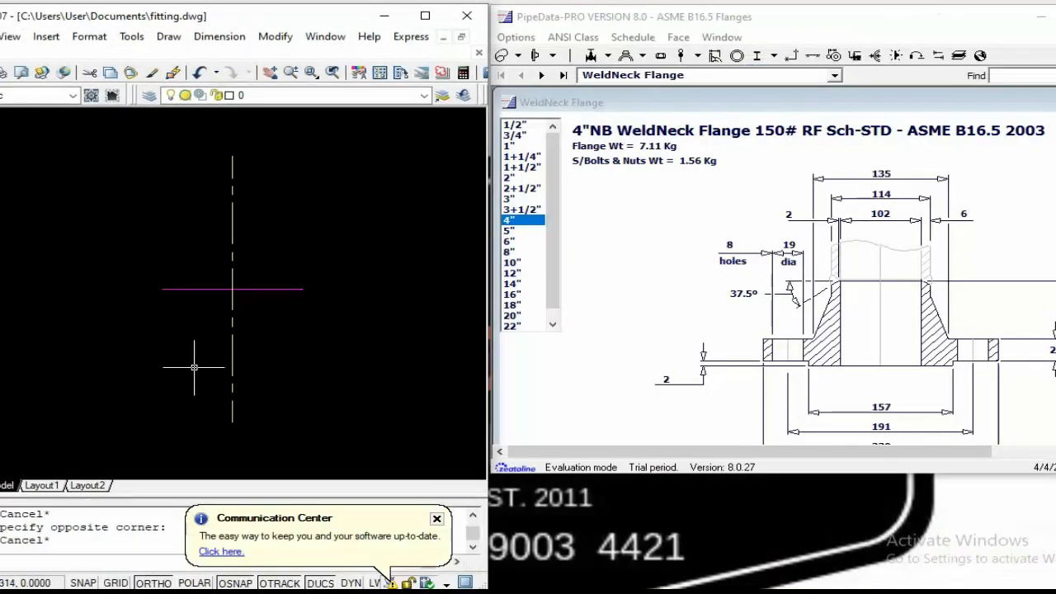
Add a linear dimension across the full length of the horizontal line, placed above the vertical centerline
key("Escape")
key("Escape")
type("dli")
key("Return")
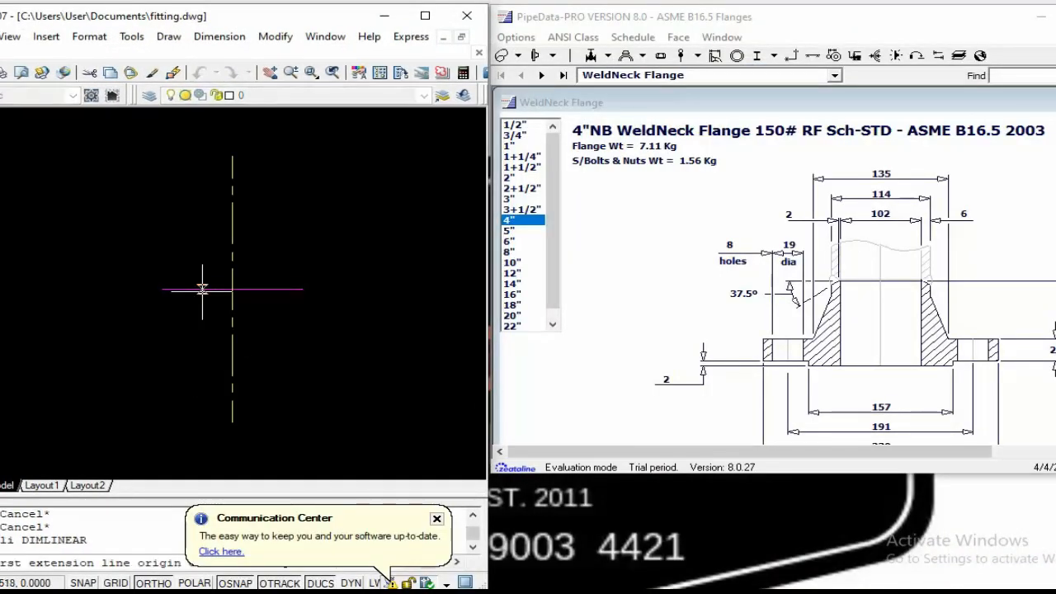
left_click(162, 288)
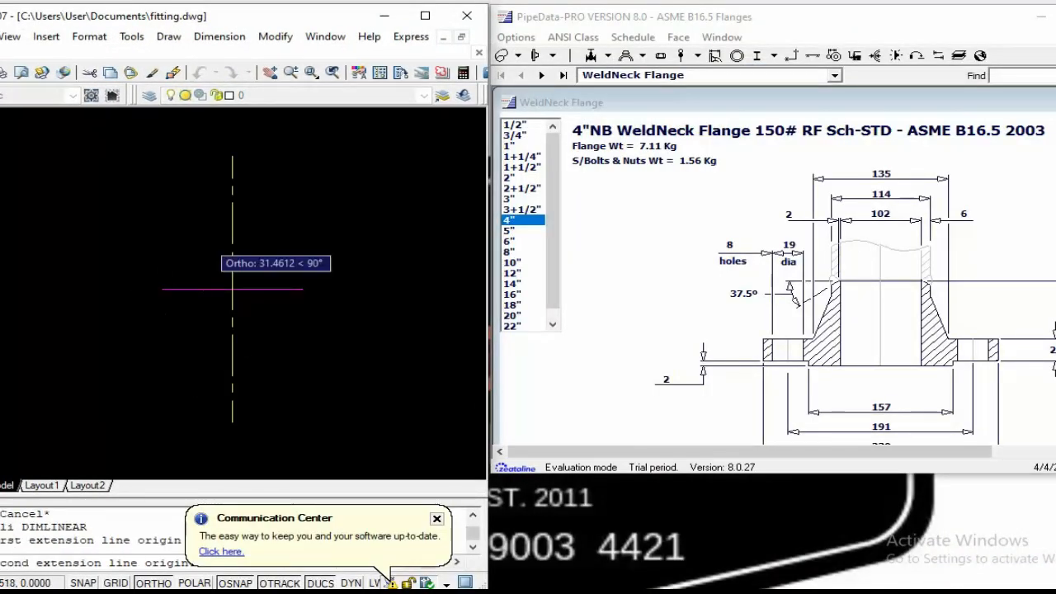
left_click(302, 289)
scroll(292, 287, "down", 3)
scroll(292, 287, "up", 5)
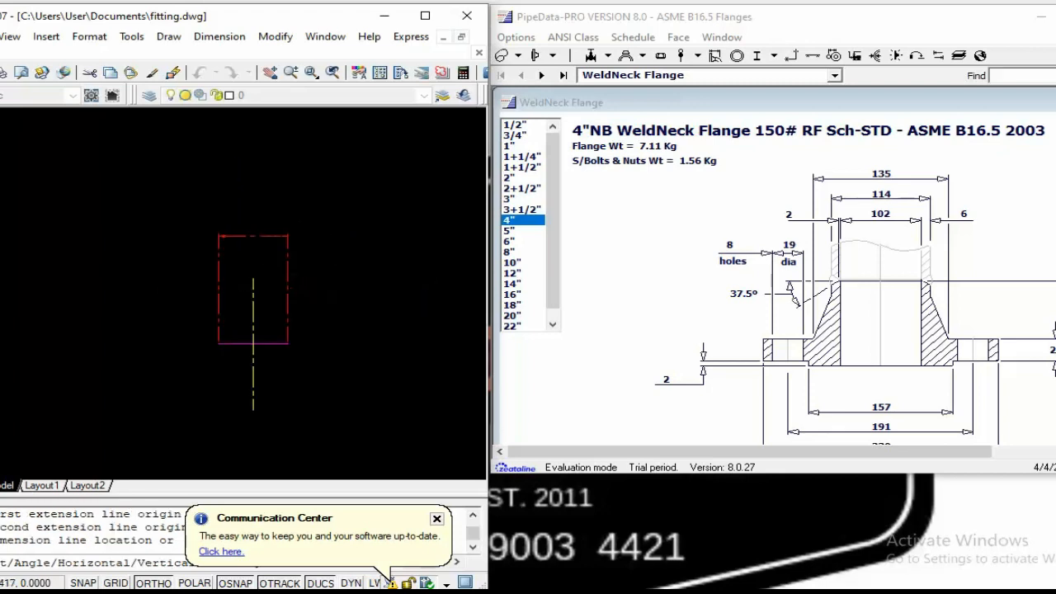
left_click(285, 253)
Move the horizontal line's linear dimension to the DIMENSION layer
left_click(308, 280)
left_click(237, 235)
left_click(424, 96)
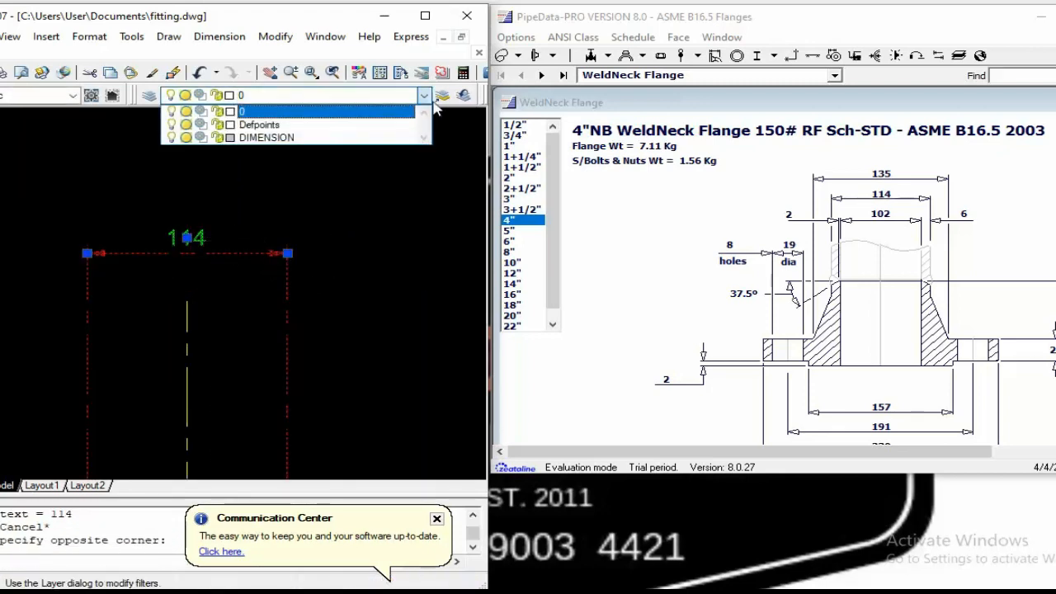
left_click(322, 138)
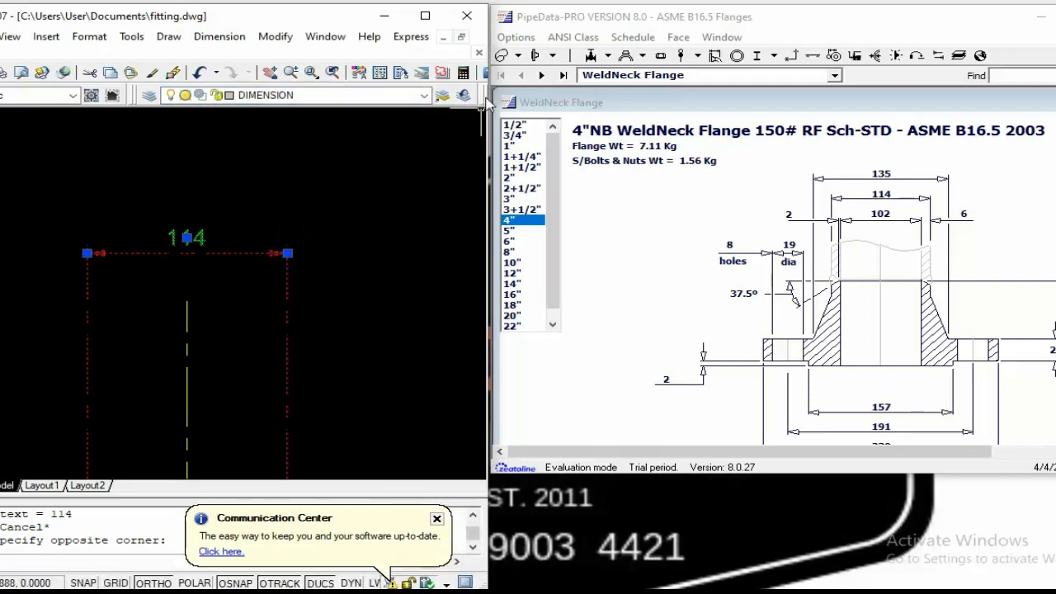
left_click(266, 288)
key("Escape")
scroll(227, 256, "down", 2)
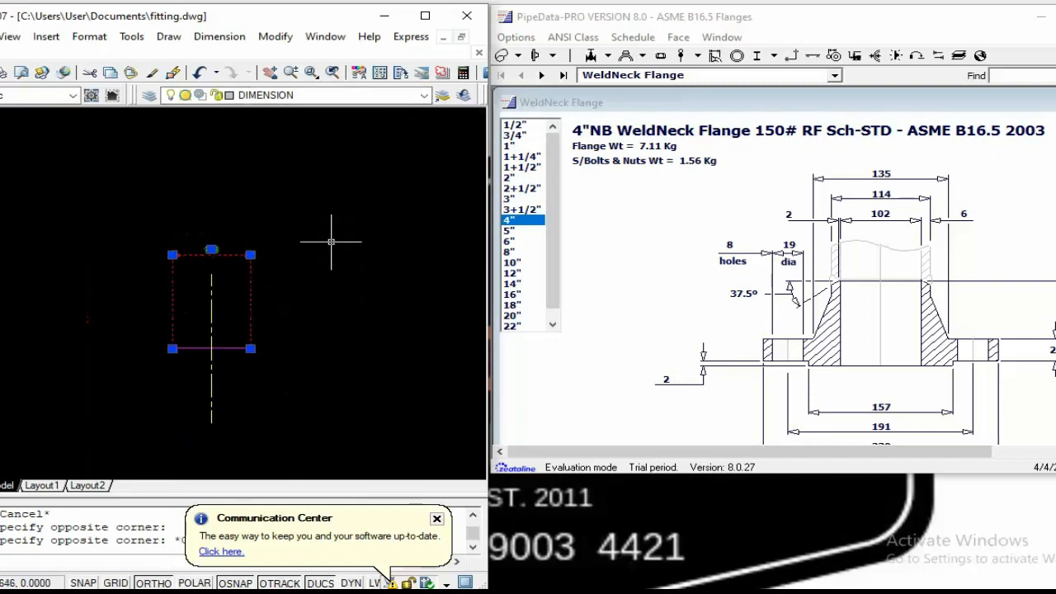
Set the linear dimension's color and linetype to ByLayer
left_click(425, 15)
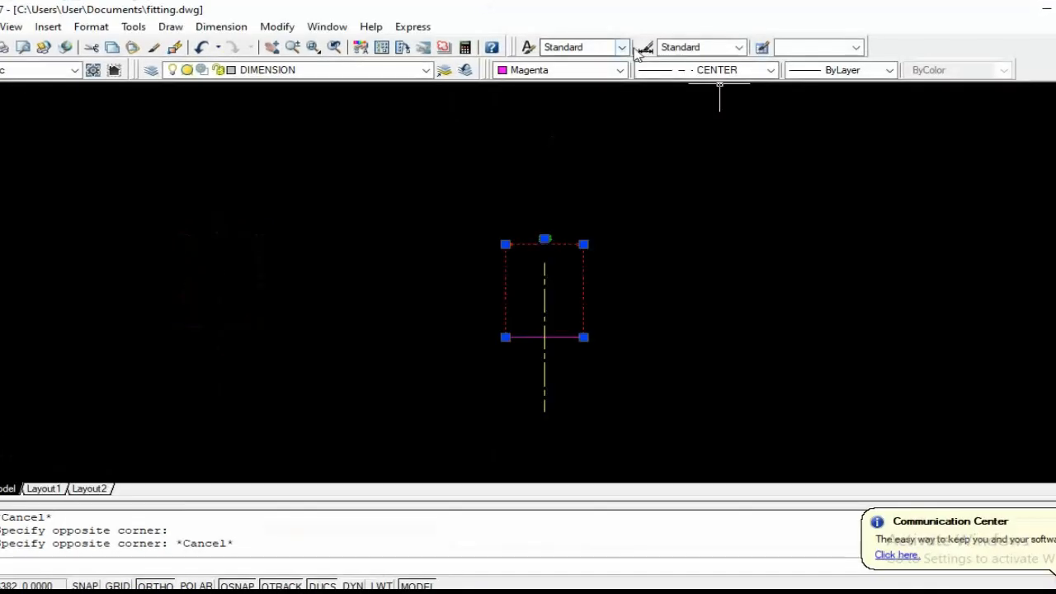
left_click(575, 71)
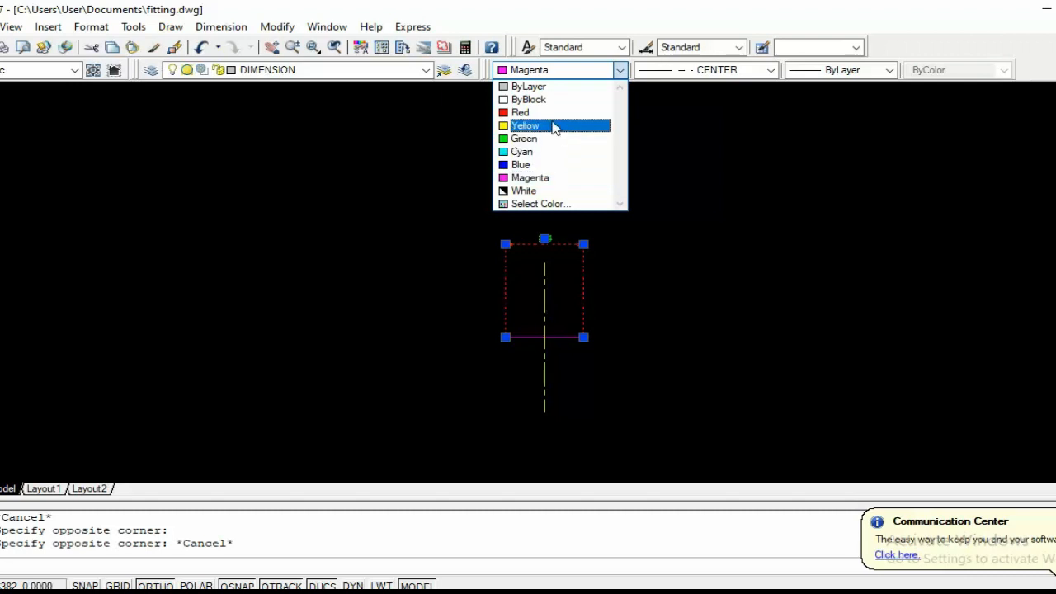
left_click(563, 87)
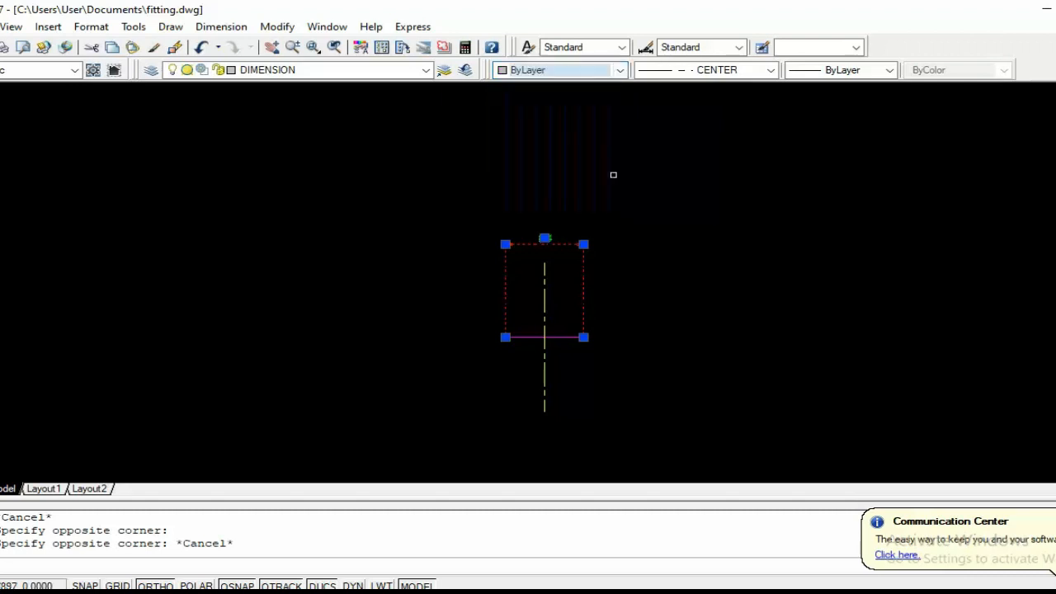
key("Escape")
left_click(597, 264)
left_click(559, 233)
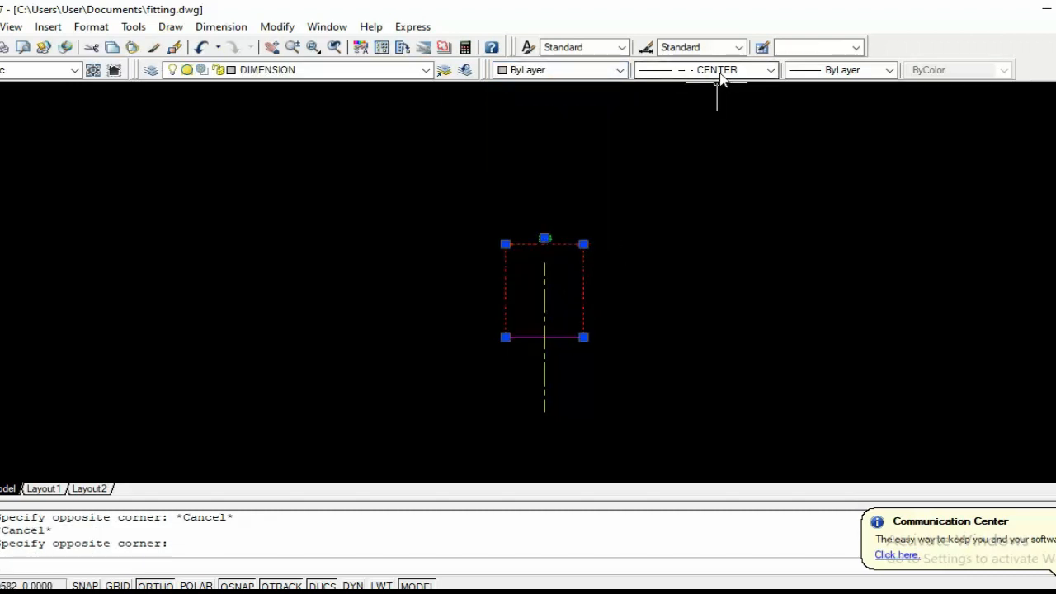
left_click(708, 70)
left_click(714, 87)
key("Escape")
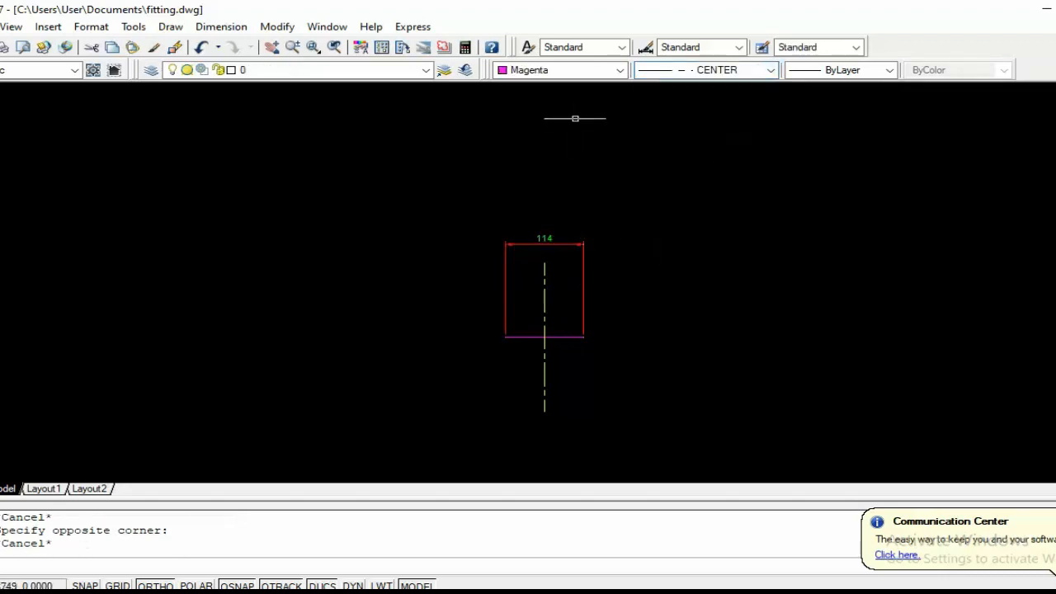
left_click(561, 72)
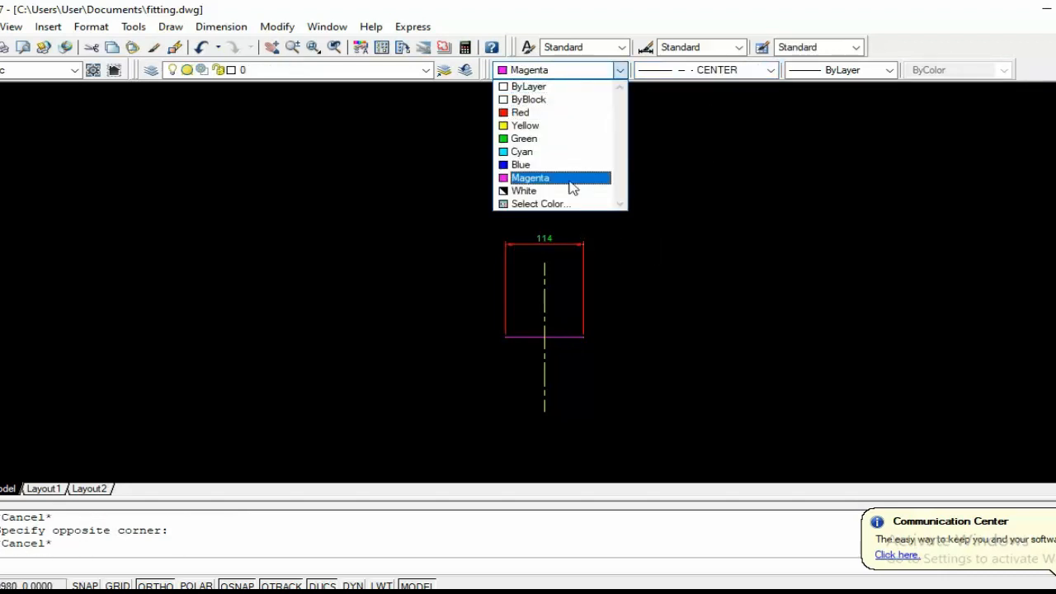
left_click(563, 178)
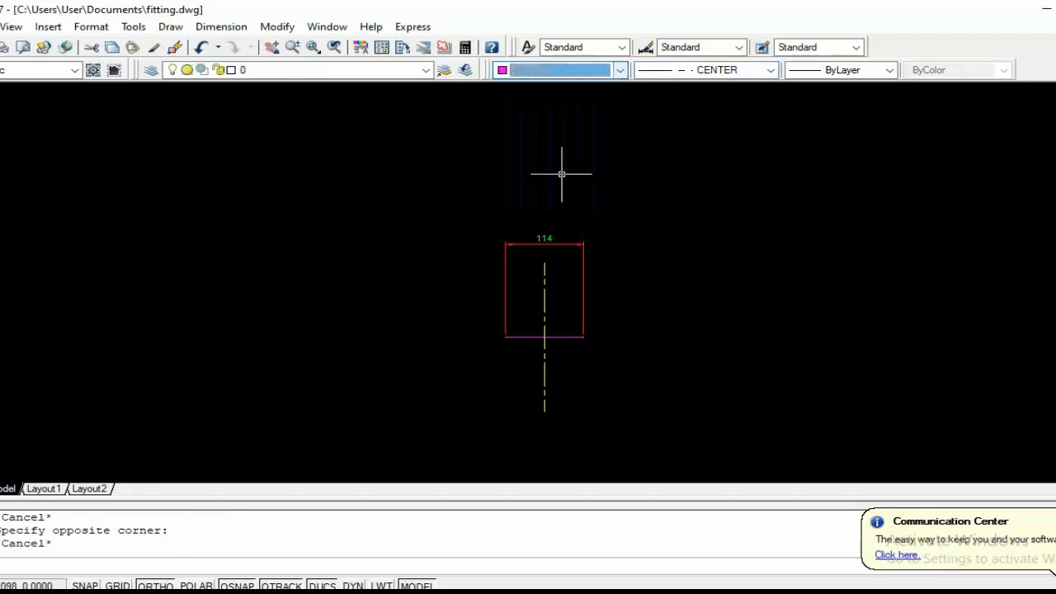
key("Escape")
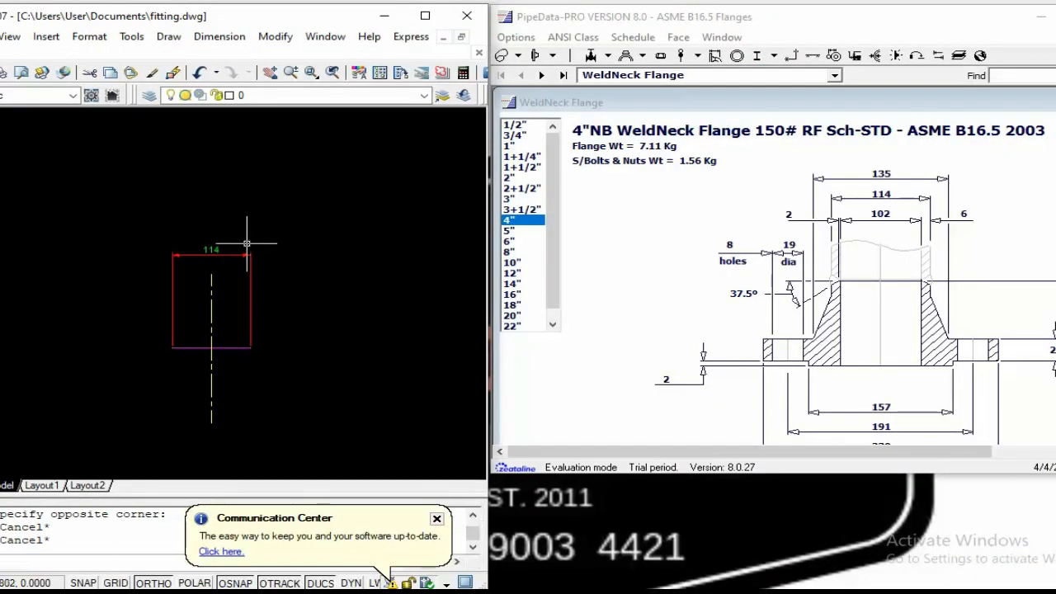
key("Escape")
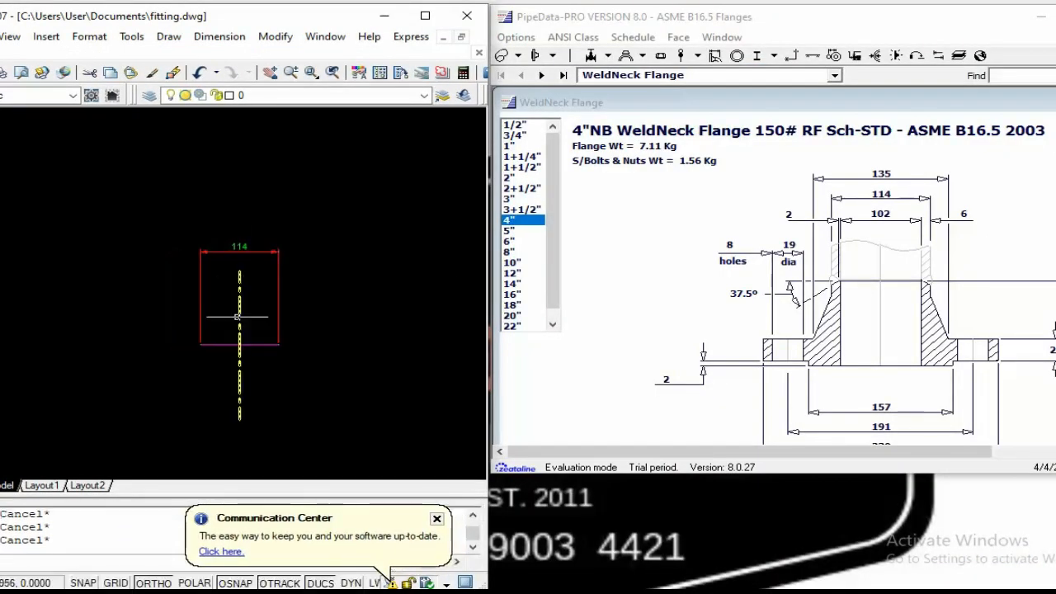
Offset the vertical centerline to both sides by half of the 157 mm raised-face diameter
scroll(236, 306, "up", 2)
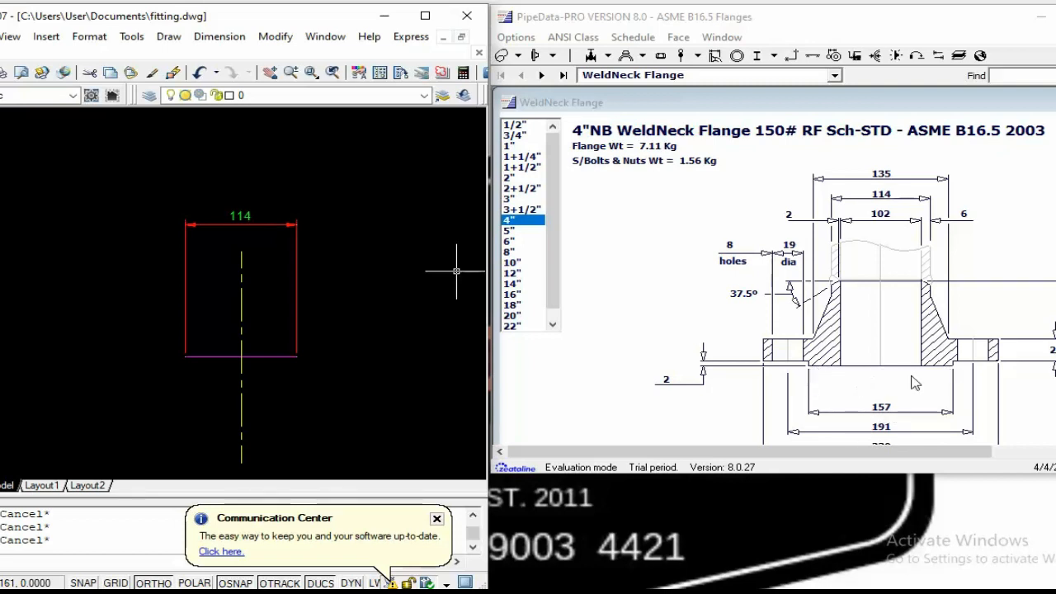
left_click(421, 352)
key("Escape")
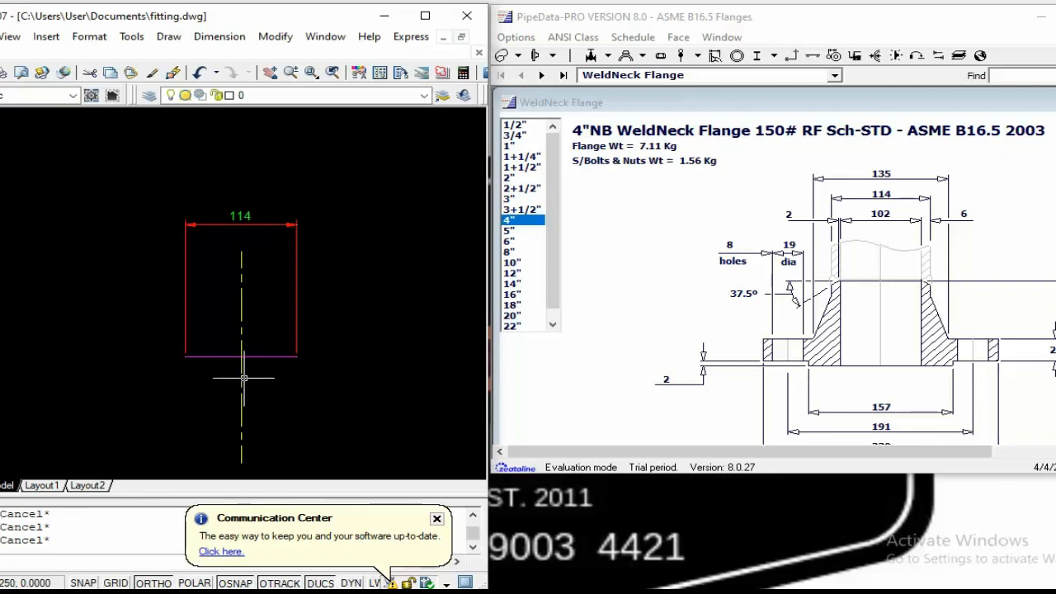
type("o")
key("Return")
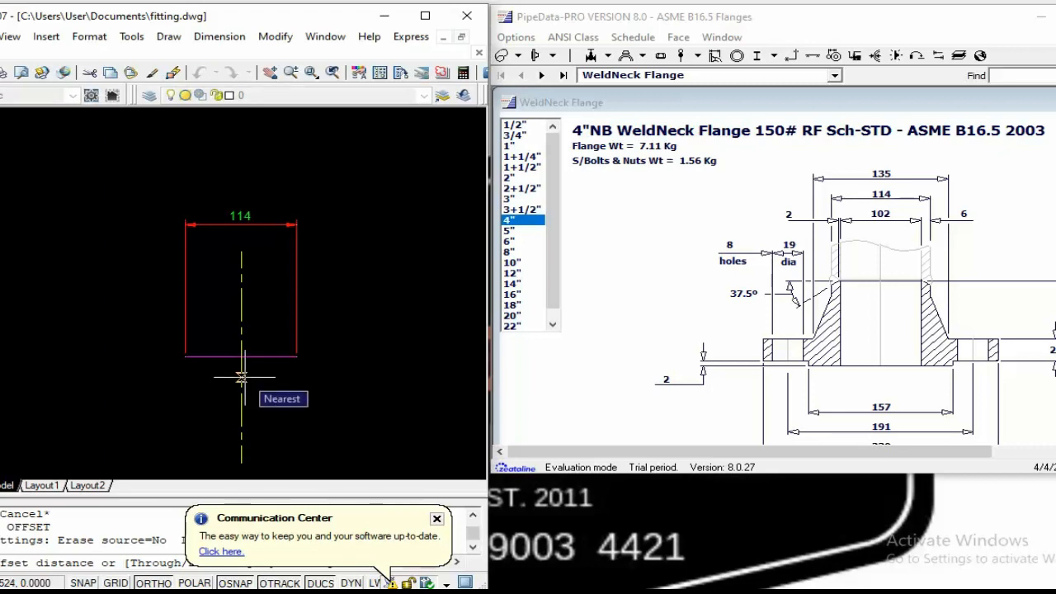
key("Return")
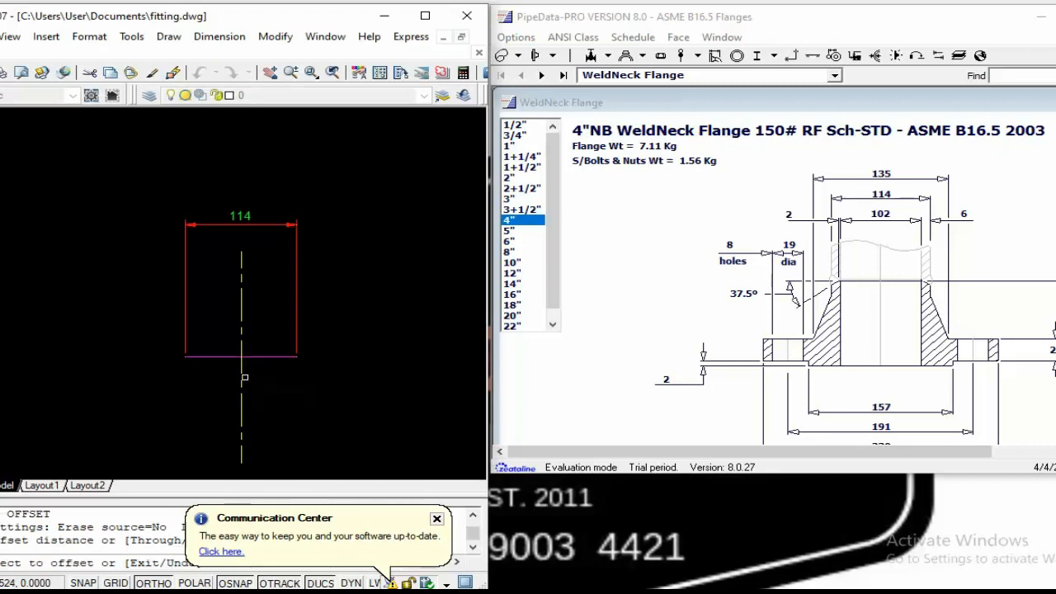
left_click(240, 377)
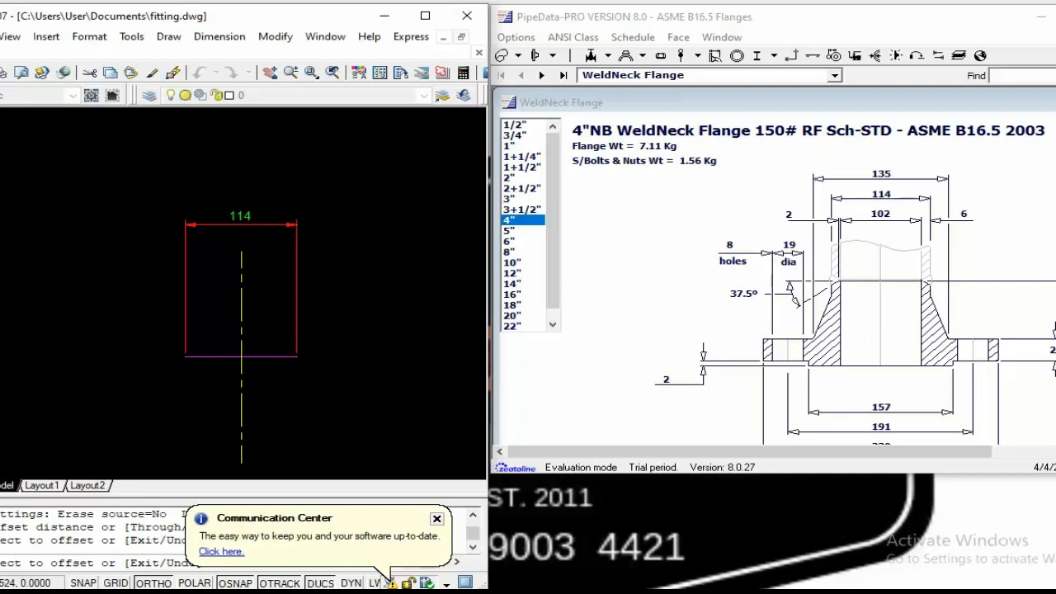
left_click(240, 377)
left_click(241, 383)
left_click(166, 371)
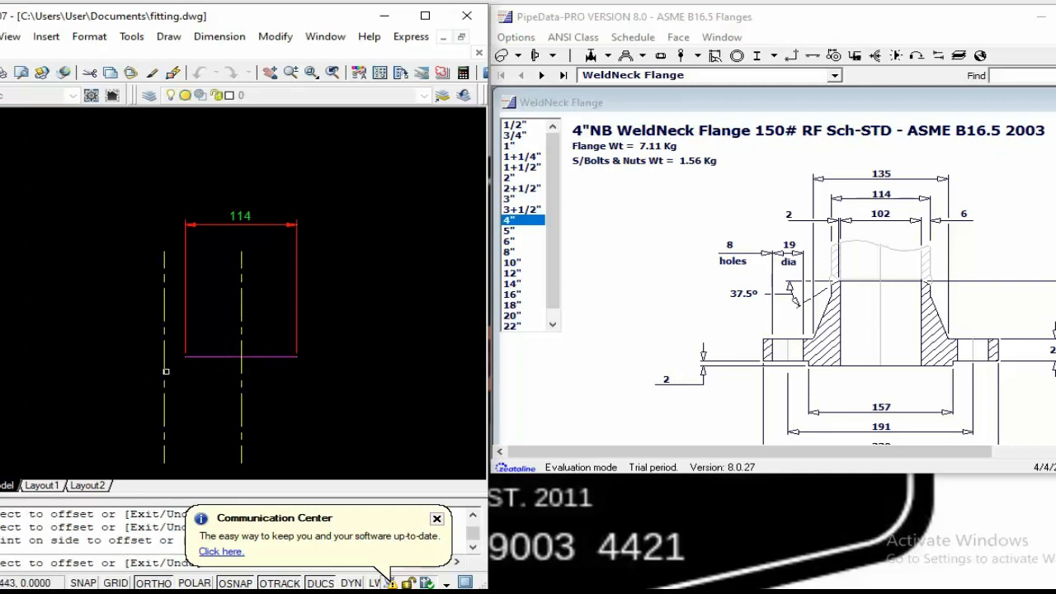
left_click(241, 370)
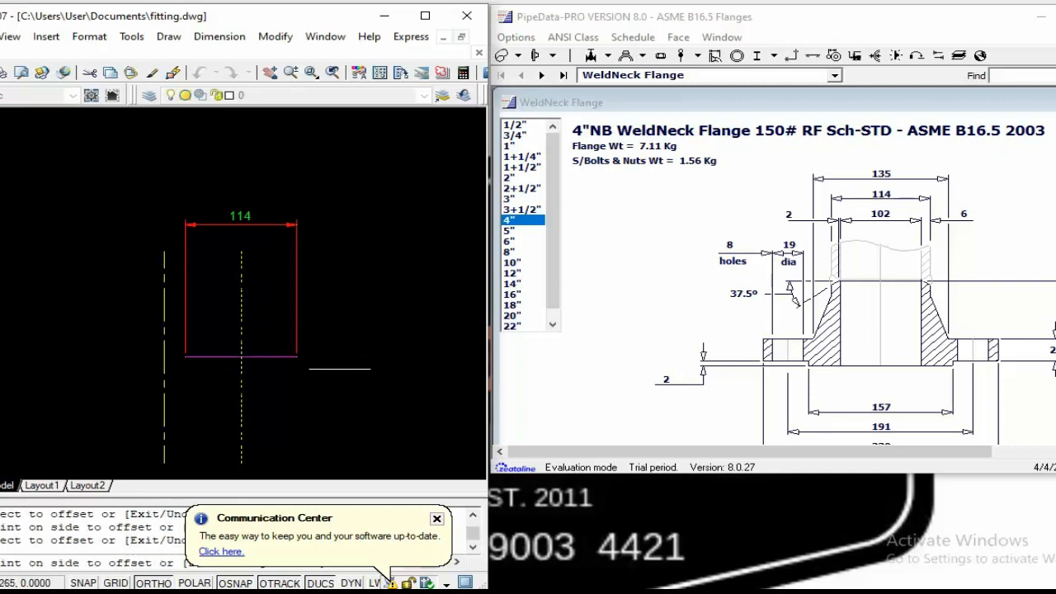
left_click(341, 370)
Extend both ends of the horizontal line to the two offset vertical lines
type("ex")
key("Return")
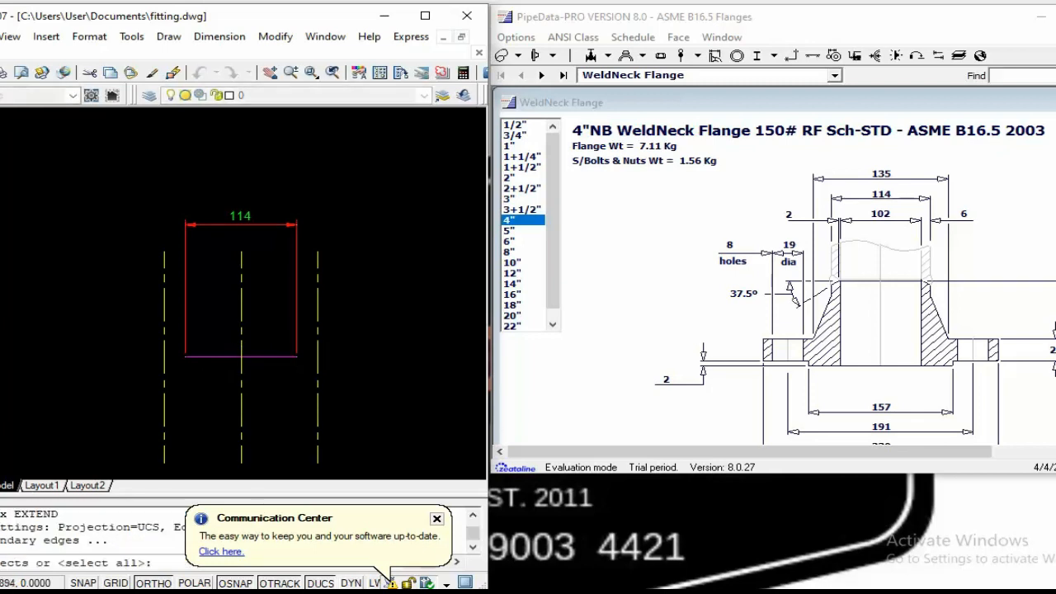
key("Return")
left_click(207, 356)
left_click(286, 377)
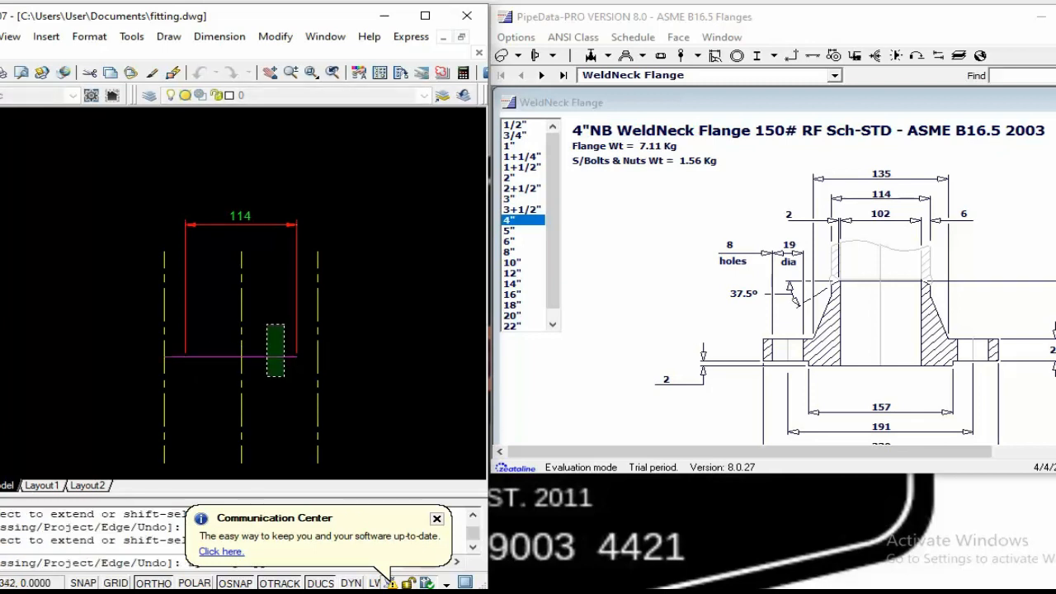
left_click(267, 321)
key("Escape")
key("Escape")
Erase the 114 linear dimension above the horizontal line
type("e")
key("Return")
left_click(288, 189)
left_click(277, 226)
key("Return")
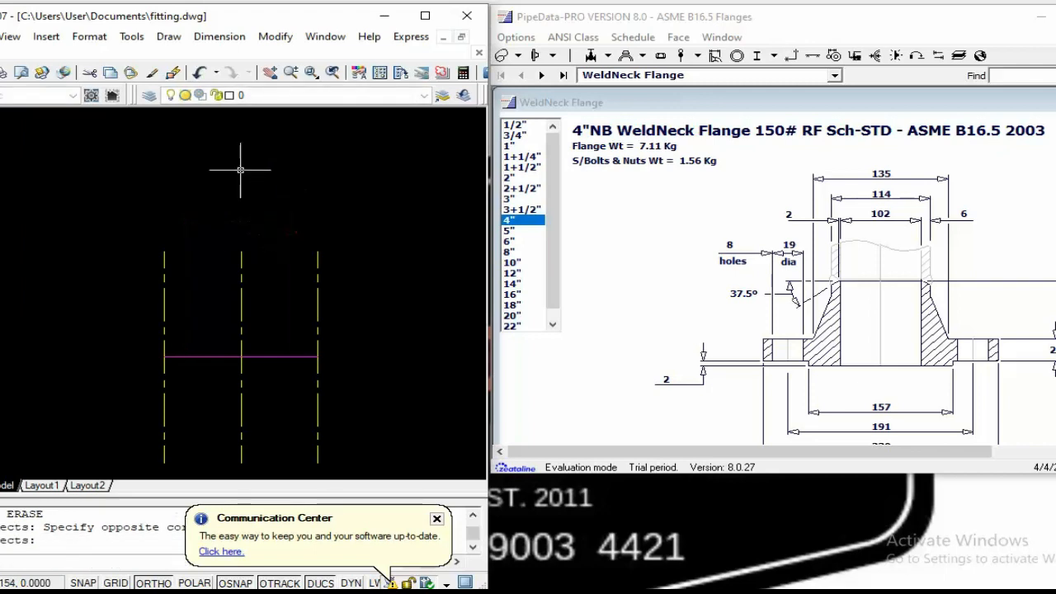
key("Escape")
key("Escape")
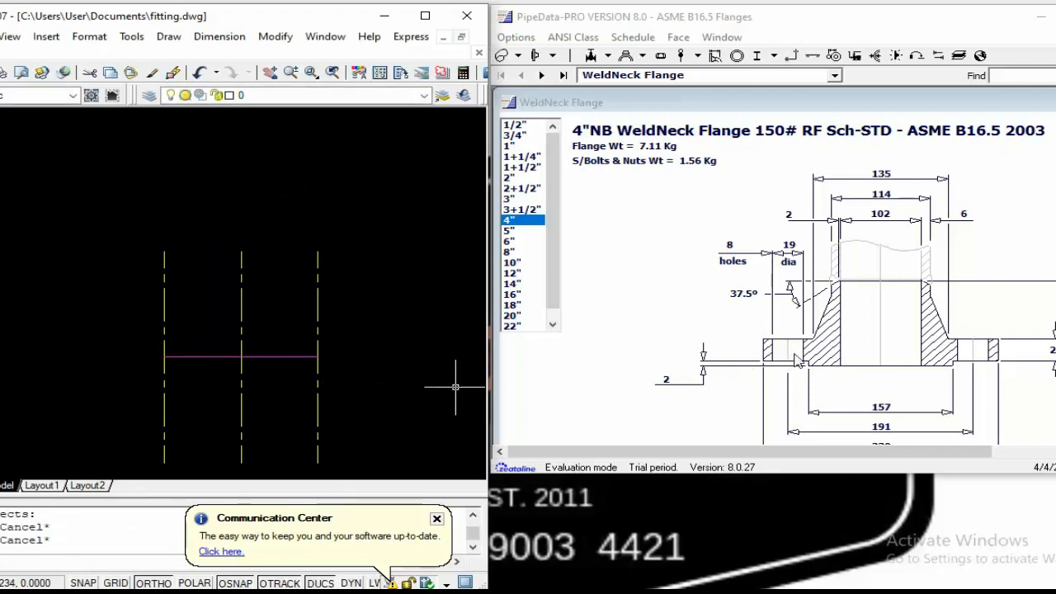
Offset the magenta horizontal line downward by the 2 mm raised-face height
left_click(122, 311)
key("Escape")
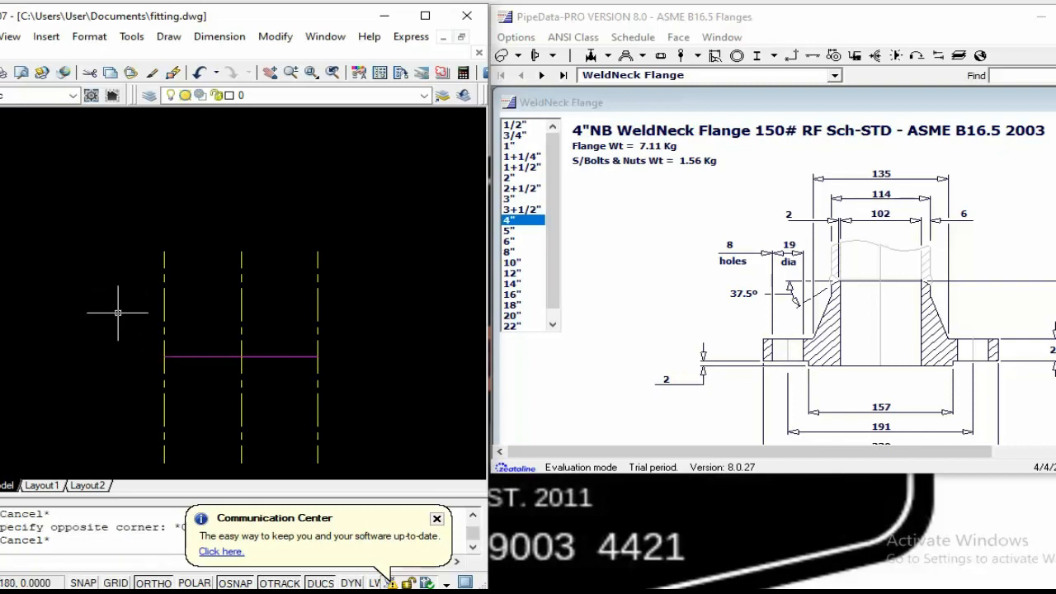
type("o")
key("Return")
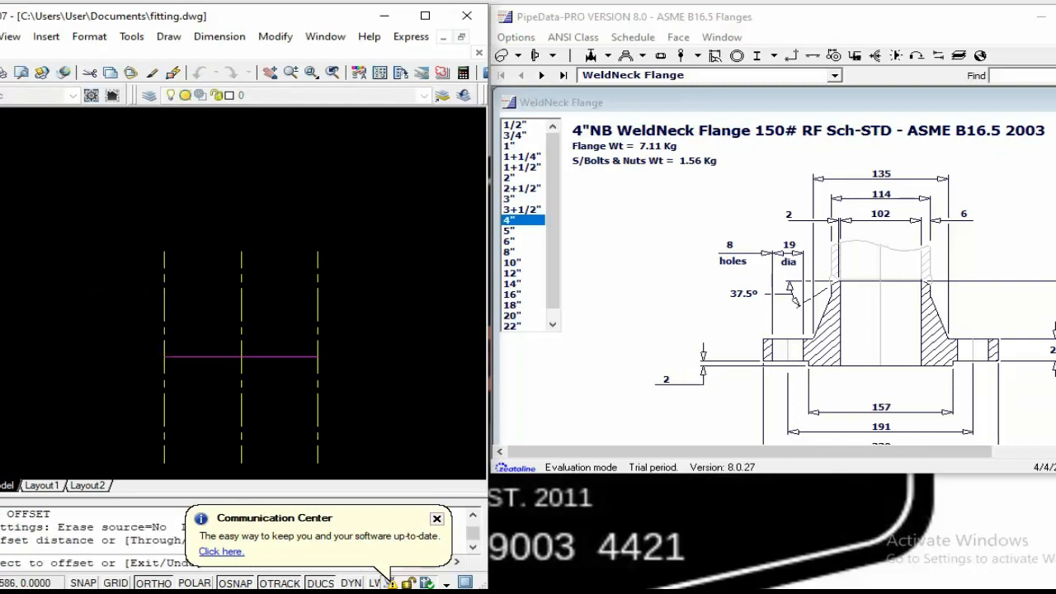
left_click(178, 357)
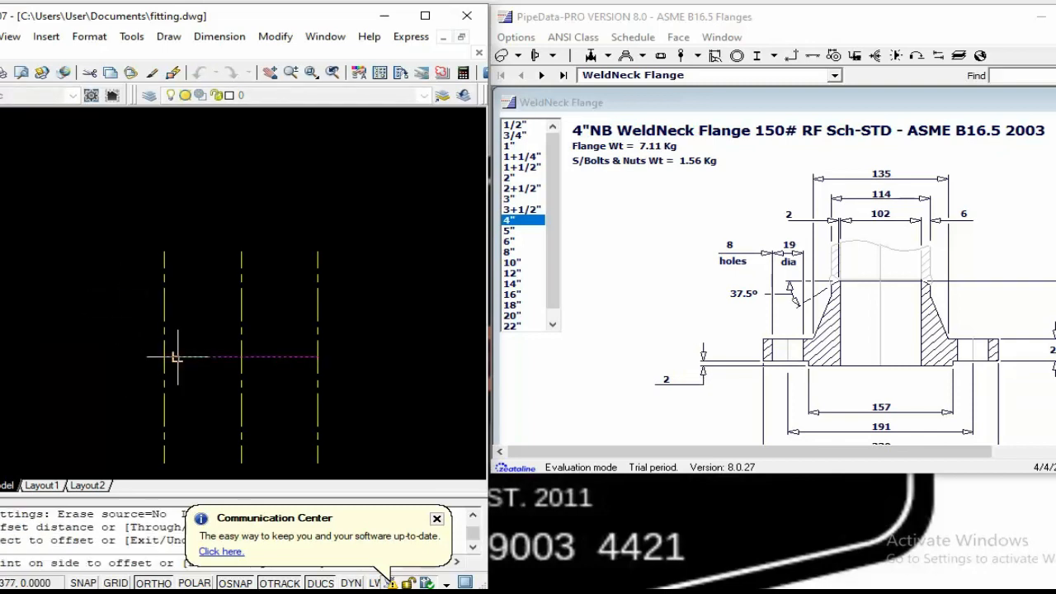
left_click(194, 370)
scroll(165, 360, "up", 5)
key("Escape")
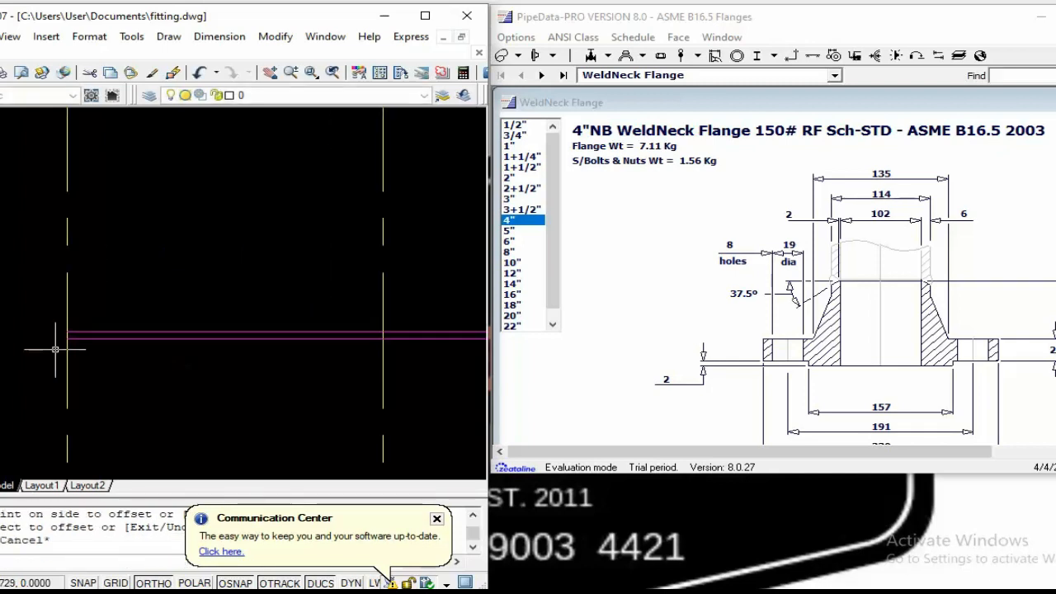
Dimension the vertical gap between the two horizontal lines at their left end
type("dli")
key("Return")
left_click(67, 349)
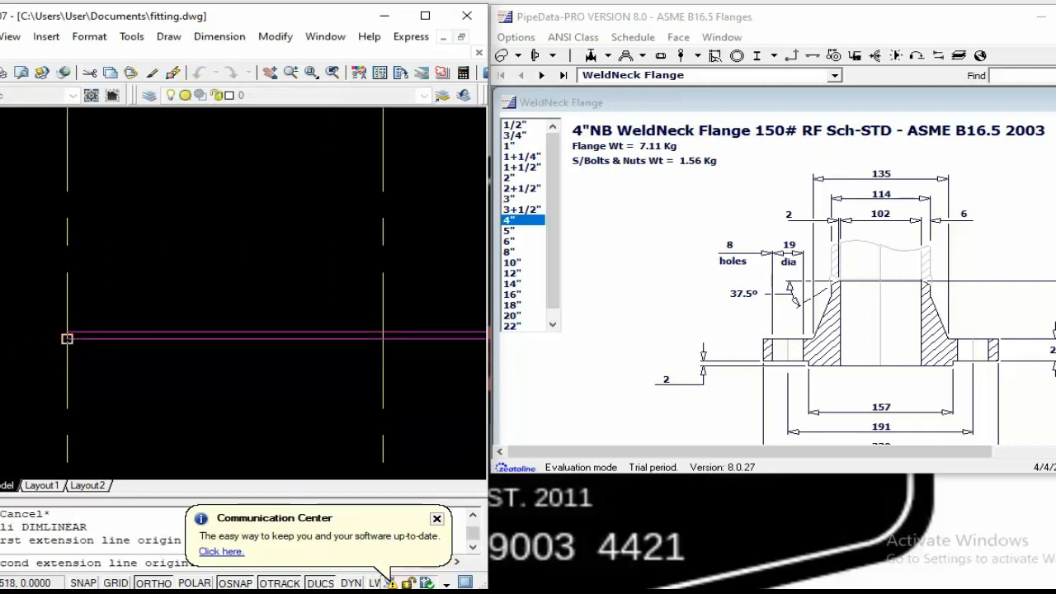
left_click(68, 338)
scroll(20, 339, "down", 4)
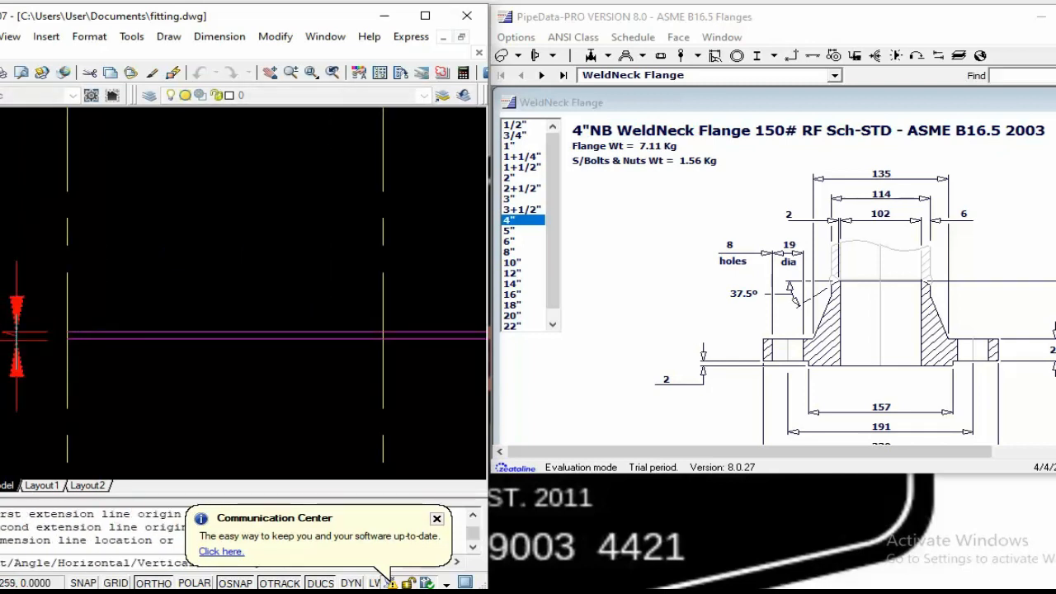
left_click(17, 341)
key("Escape")
key("Escape")
scroll(70, 342, "up", 2)
middle_click_drag(71, 342, 141, 344)
key("Escape")
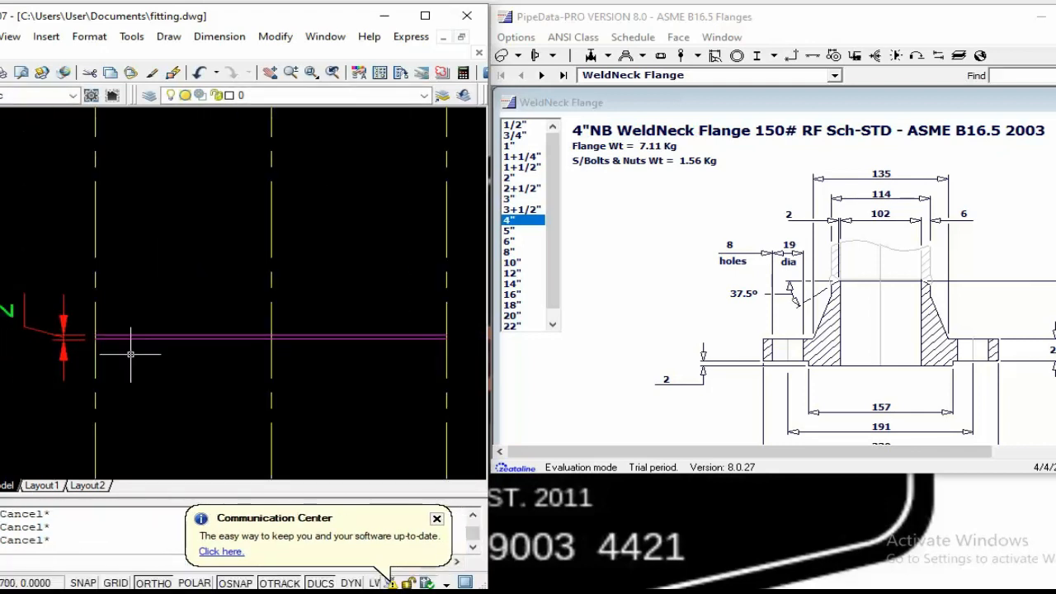
Trim both outer vertical lines above and below the two horizontal lines, leaving only the short raised-face edges
type("tr")
key("Return")
scroll(113, 346, "up", 1)
left_click(87, 349)
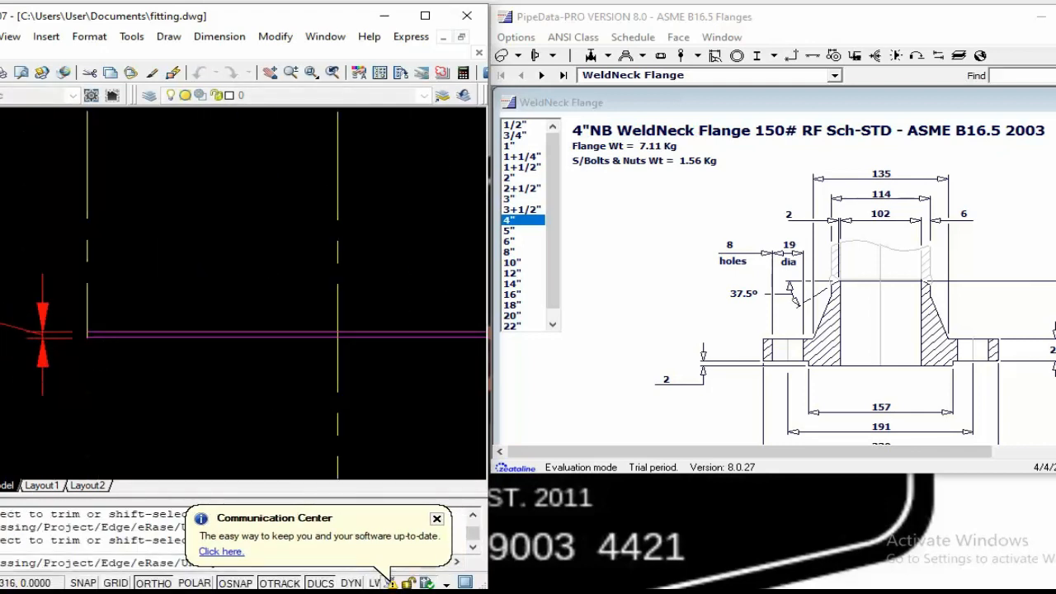
scroll(93, 344, "down", 4)
left_click(214, 360)
scroll(77, 324, "up", 2)
left_click(108, 259)
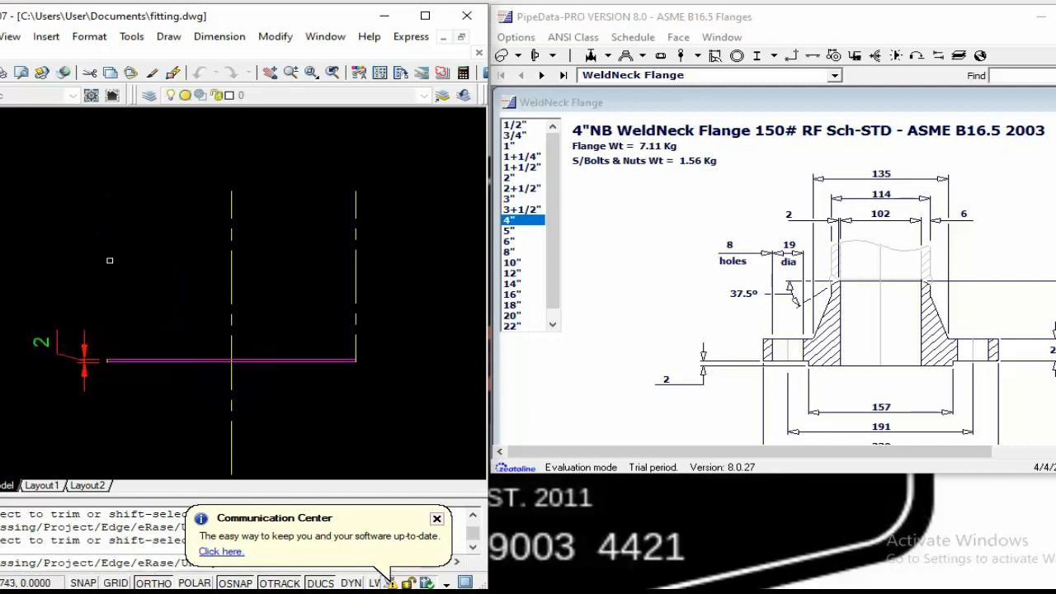
left_click(410, 337)
left_click(316, 266)
key("Escape")
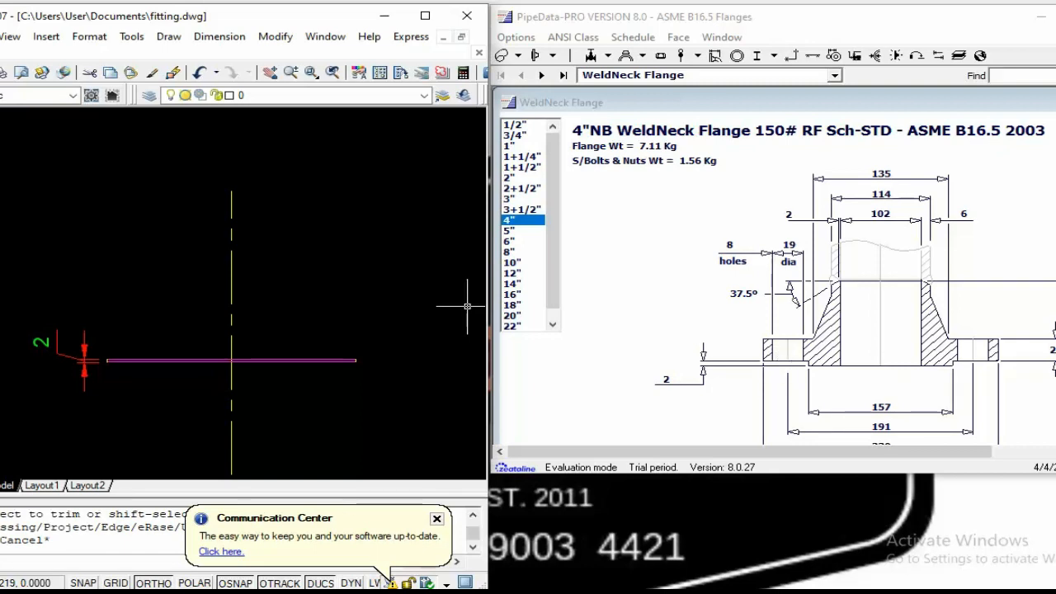
Offset the vertical centerline to both sides by half of the 230 mm flange outside diameter given in PipeData-PRO
left_click(1052, 273)
scroll(774, 266, "down", 1)
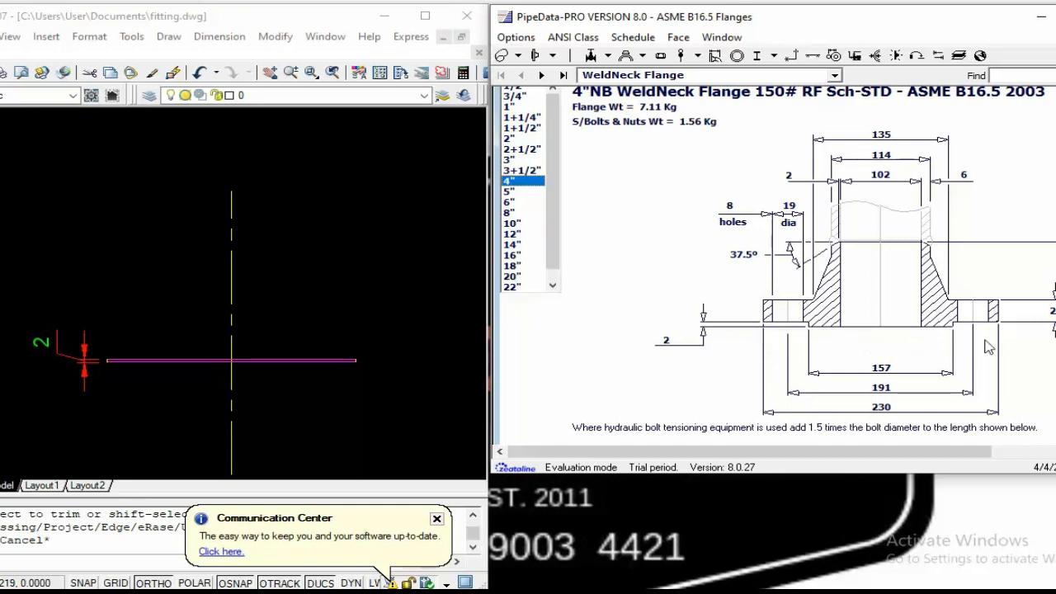
left_click(439, 232)
key("Escape")
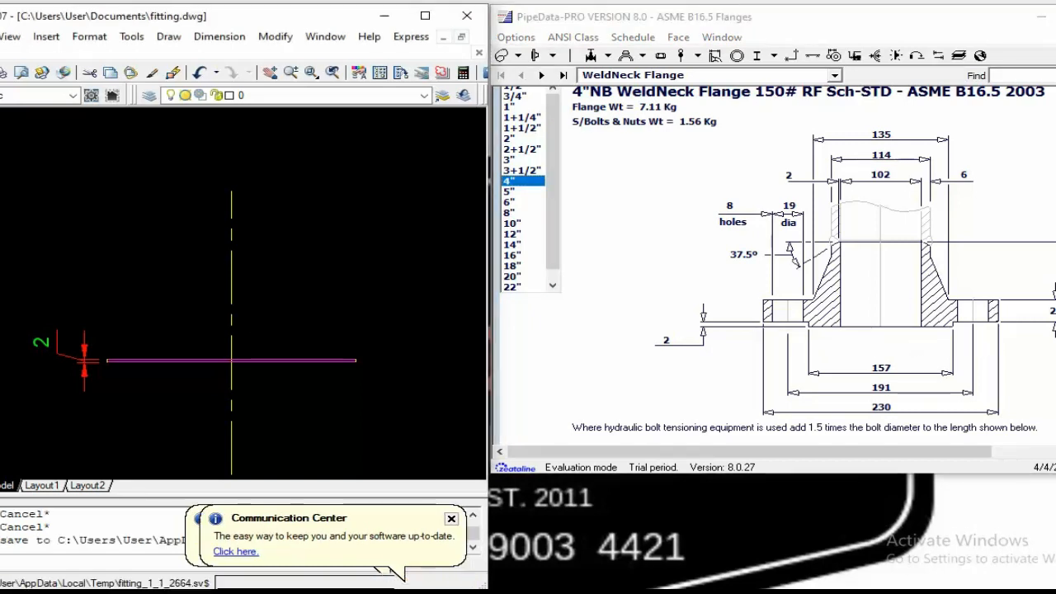
key("Escape")
type("o")
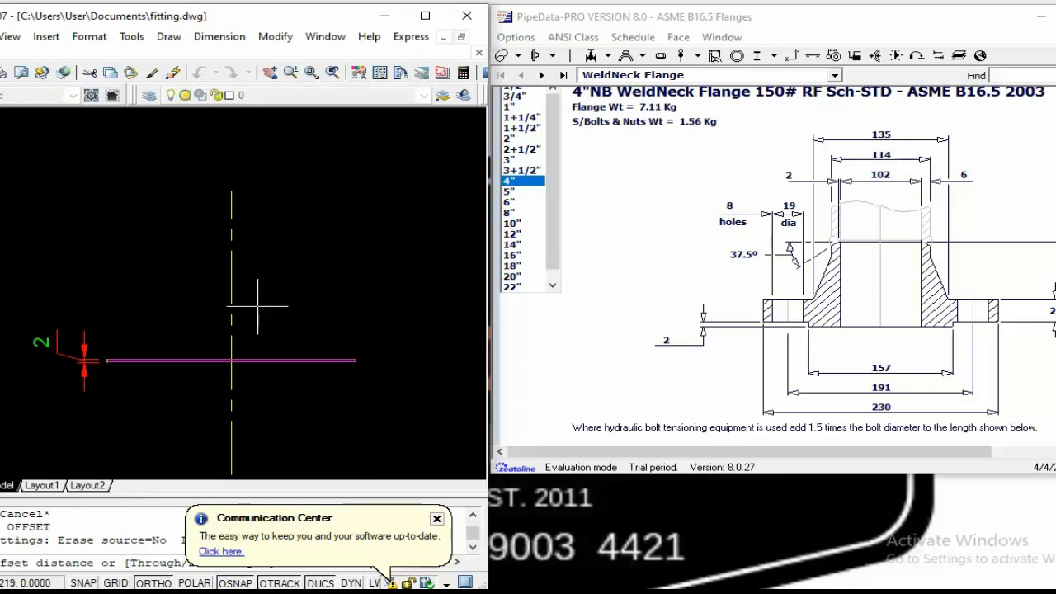
key("Return")
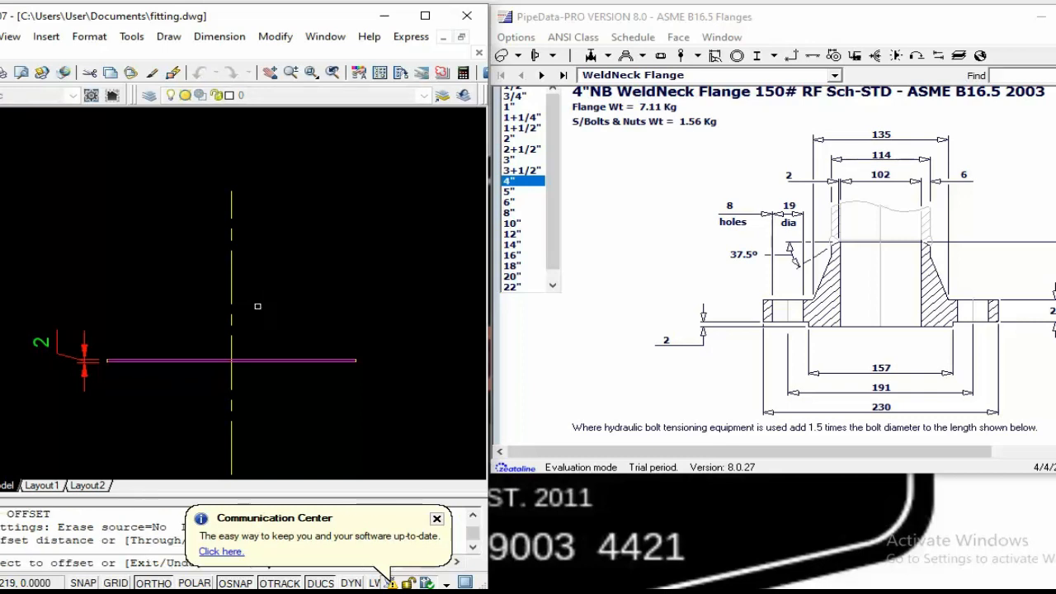
left_click(236, 285)
left_click(157, 252)
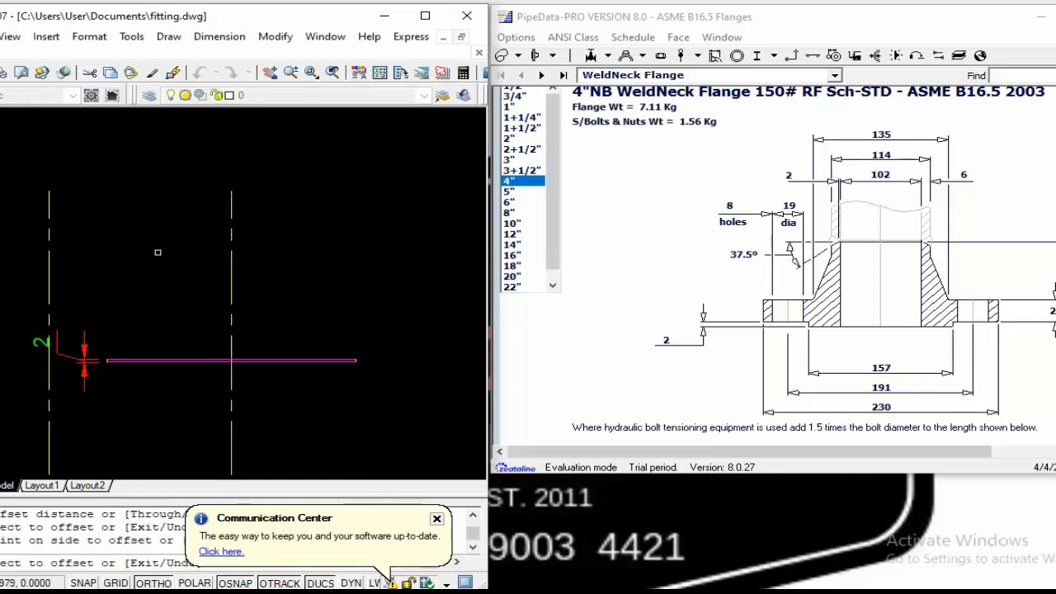
left_click(233, 281)
left_click(282, 279)
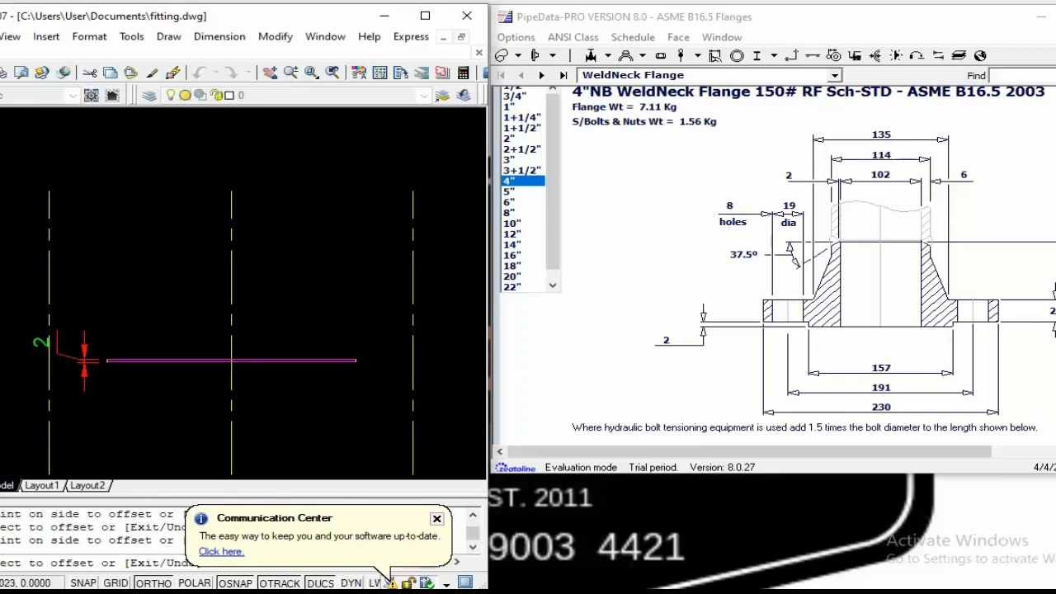
key("Escape")
key("Escape")
key("Escape")
key("Escape")
Erase the 2 mm linear dimension beside the raised face
type("e")
key("space")
left_click(108, 342)
left_click(81, 358)
key("space")
key("Escape")
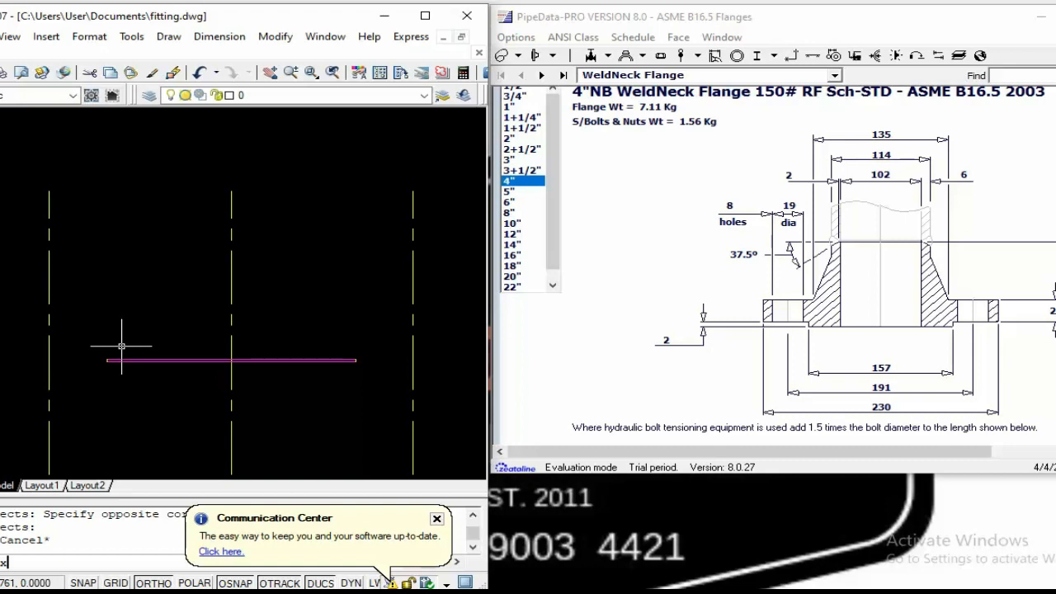
Extend both ends of the upper horizontal line to the two outer vertical lines
type("ex")
key("space")
key("space")
scroll(121, 347, "up", 5)
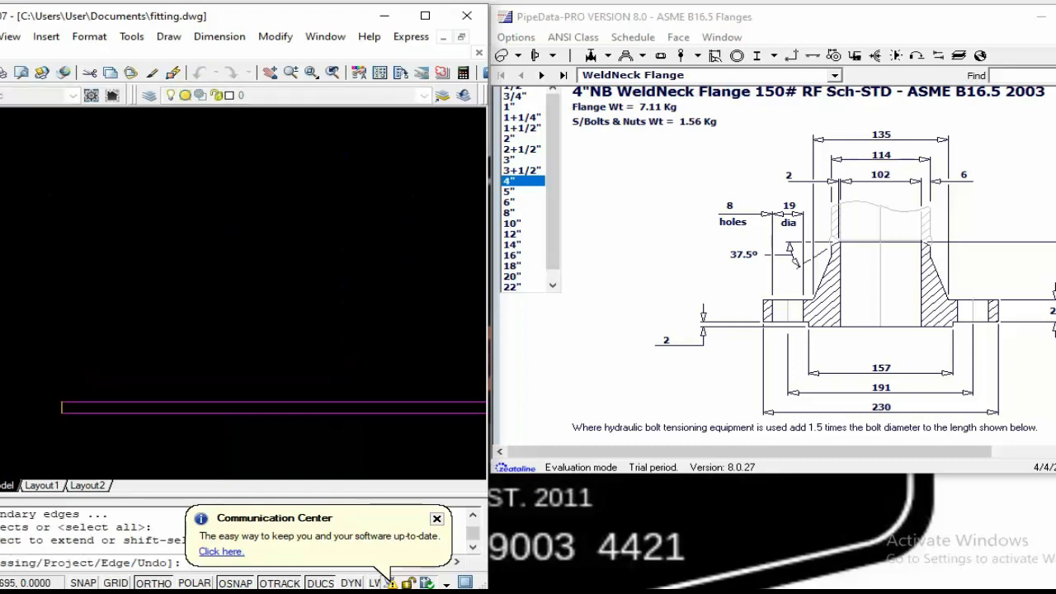
left_click(104, 406)
scroll(205, 361, "down", 2)
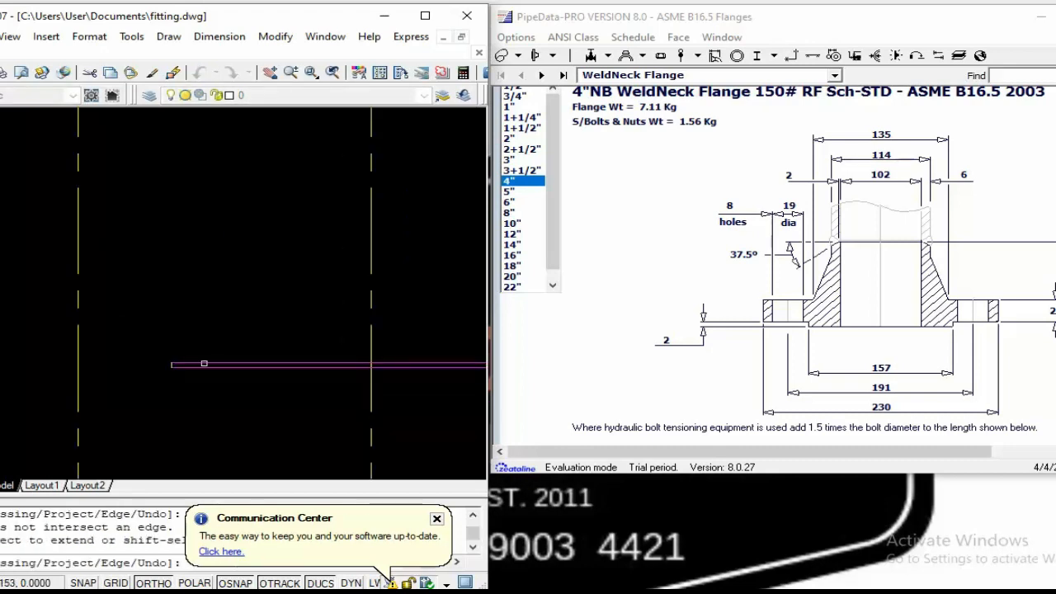
left_click(180, 363)
scroll(181, 361, "down", 3)
scroll(284, 350, "up", 5)
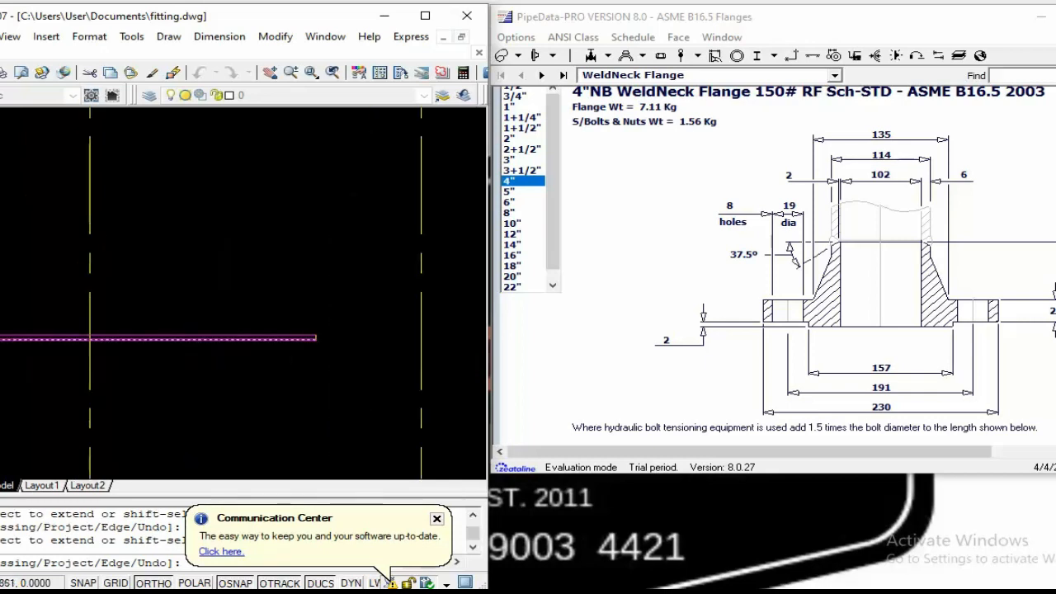
scroll(303, 338, "down", 2)
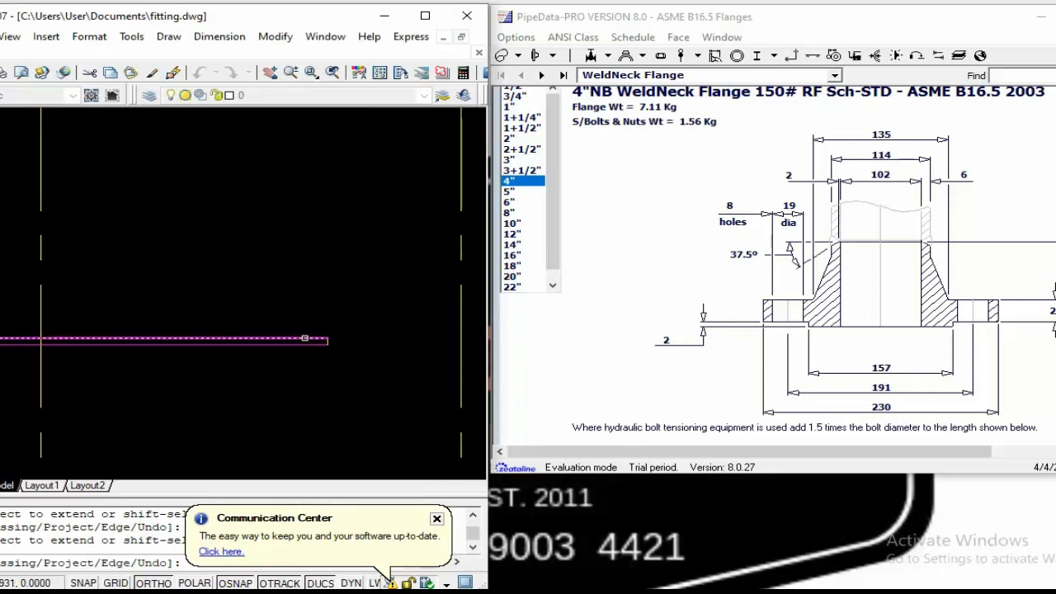
left_click(306, 337)
key("Escape")
Trim away the upper horizontal line between the two short raised-face edges
type("tr")
key("Return")
key("Return")
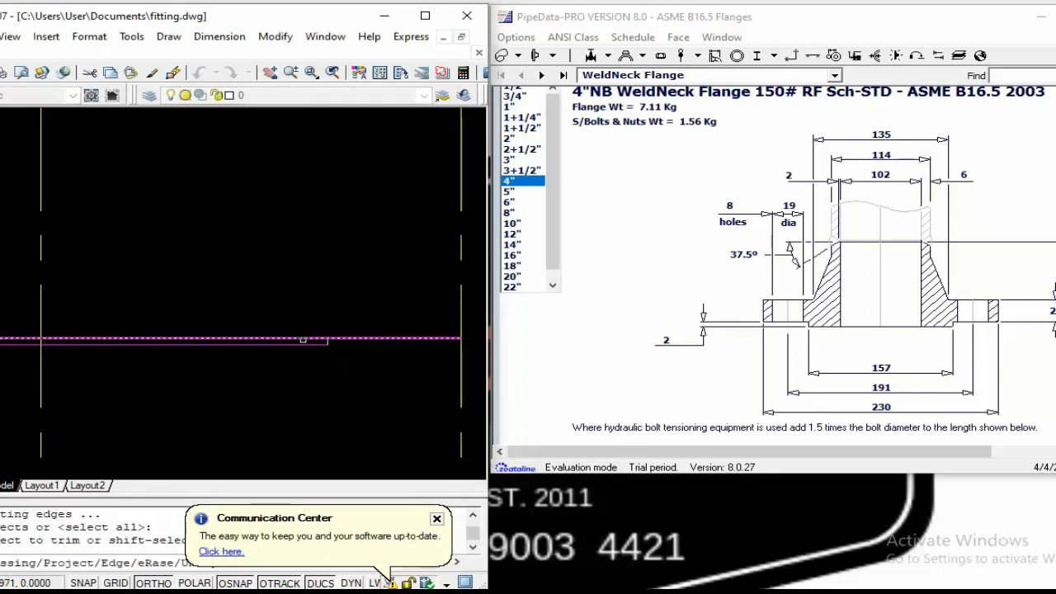
left_click(301, 338)
scroll(300, 312, "down", 4)
scroll(93, 330, "up", 3)
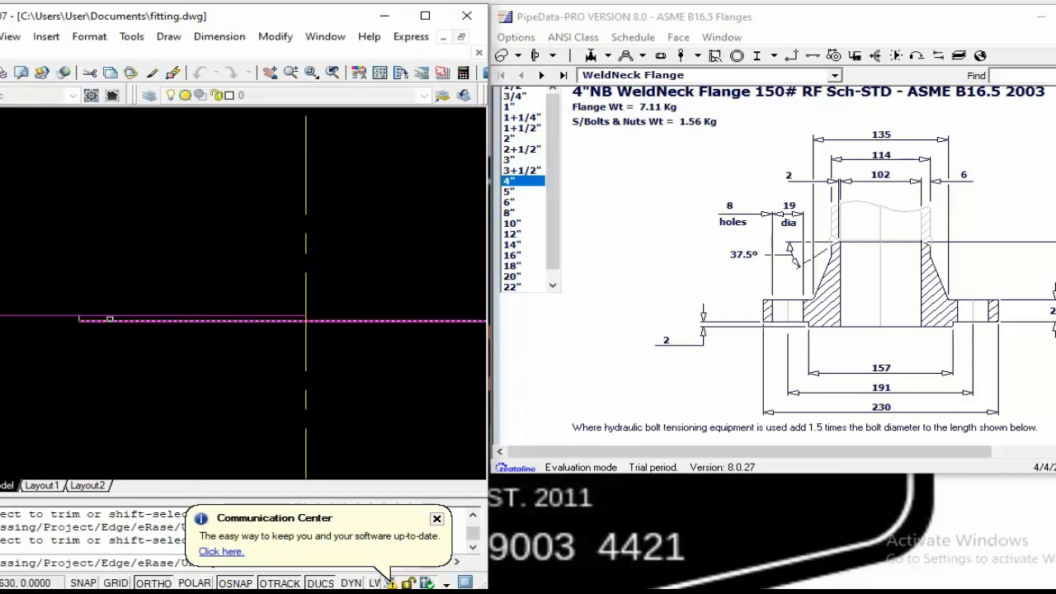
left_click(109, 315)
key("Escape")
Match the short vertical raised-face edges to the properties of the magenta horizontal line
type("ma")
key("Return")
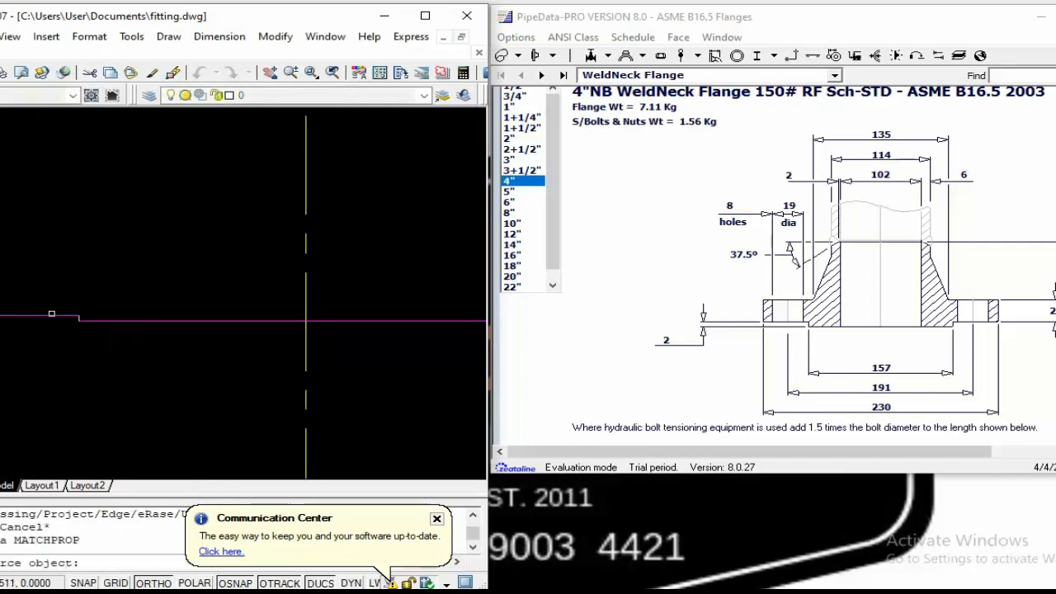
left_click(36, 315)
left_click(110, 327)
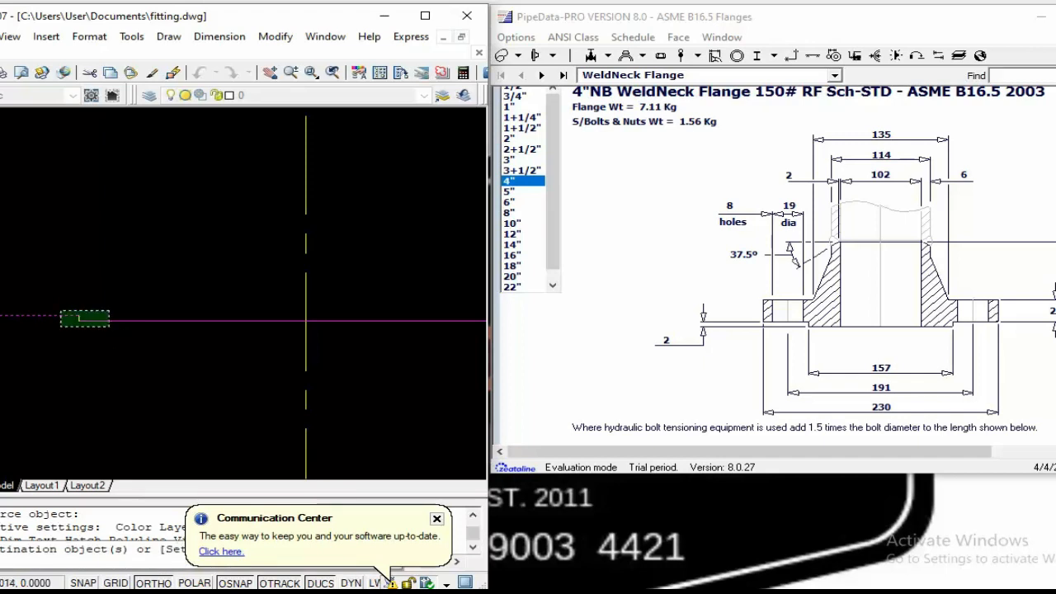
left_click(62, 309)
scroll(69, 289, "down", 6)
scroll(208, 307, "up", 3)
scroll(412, 330, "down", 2)
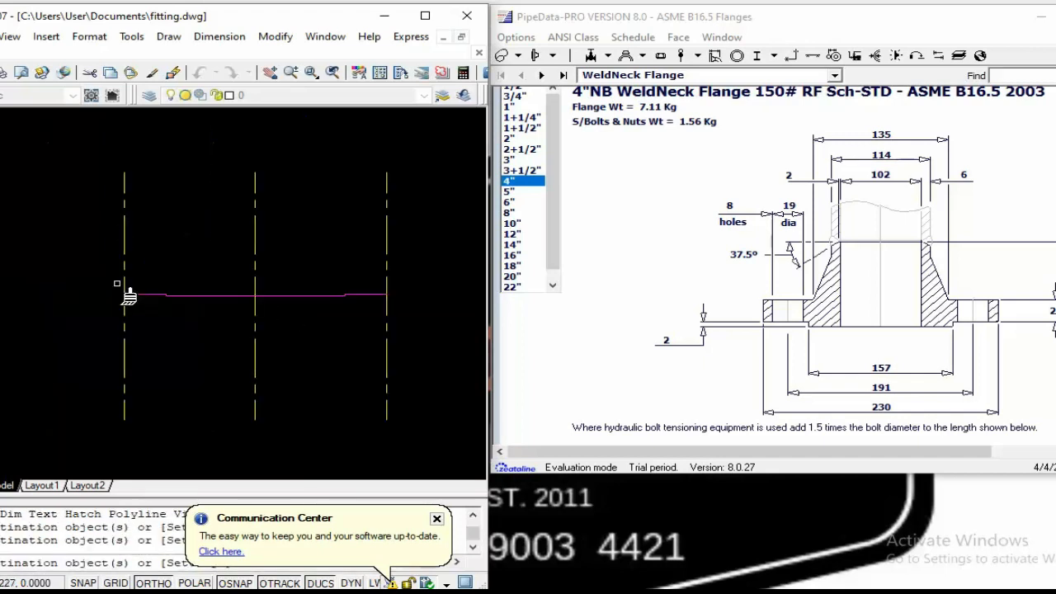
key("Escape")
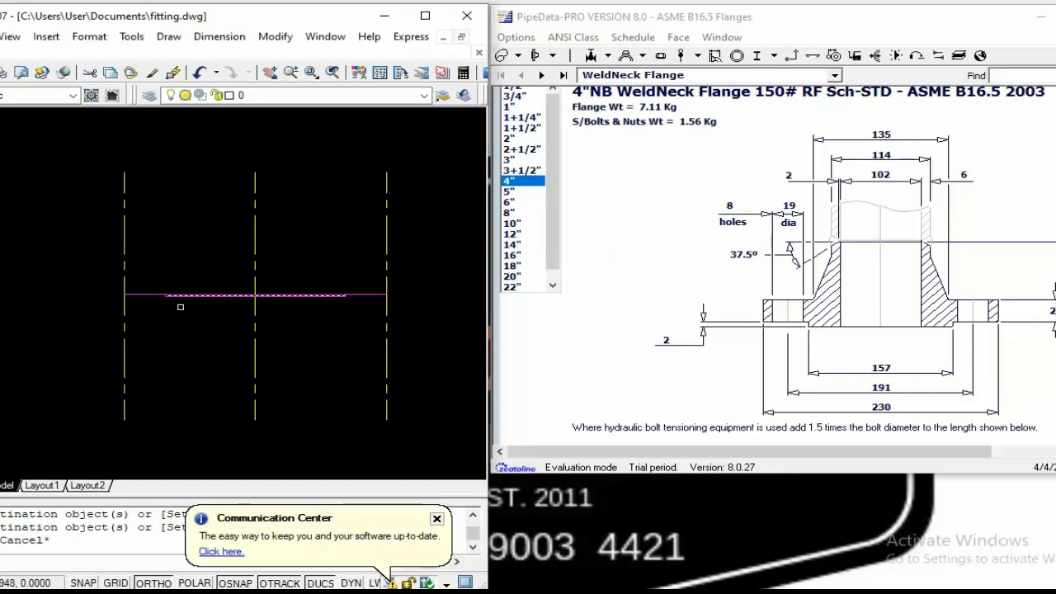
Offset the short horizontal flange lines on both sides upward by the flange thickness
key("Escape")
type("o")
key("Return")
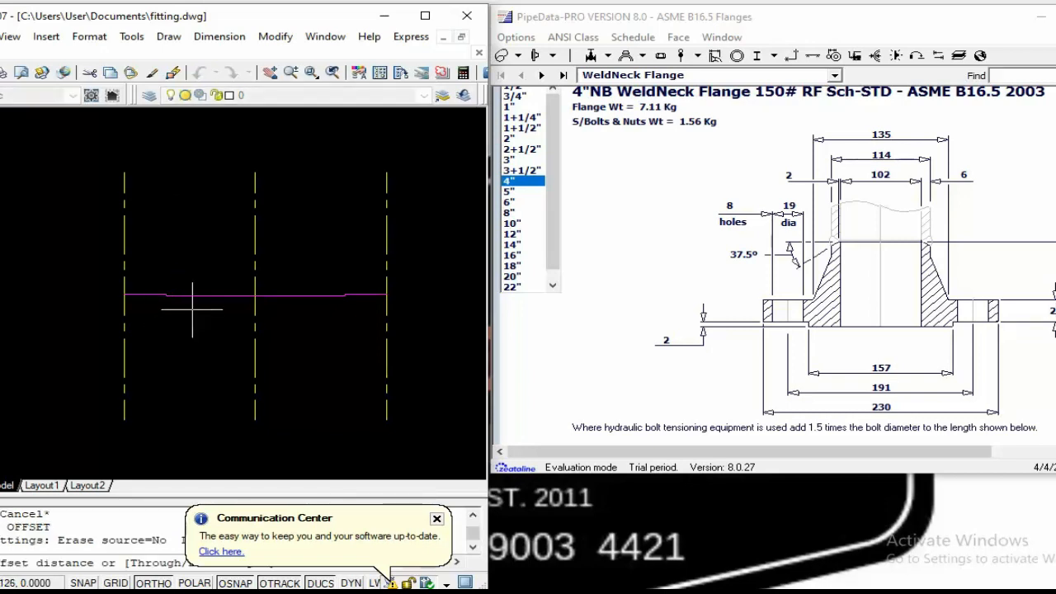
key("Return")
left_click(134, 295)
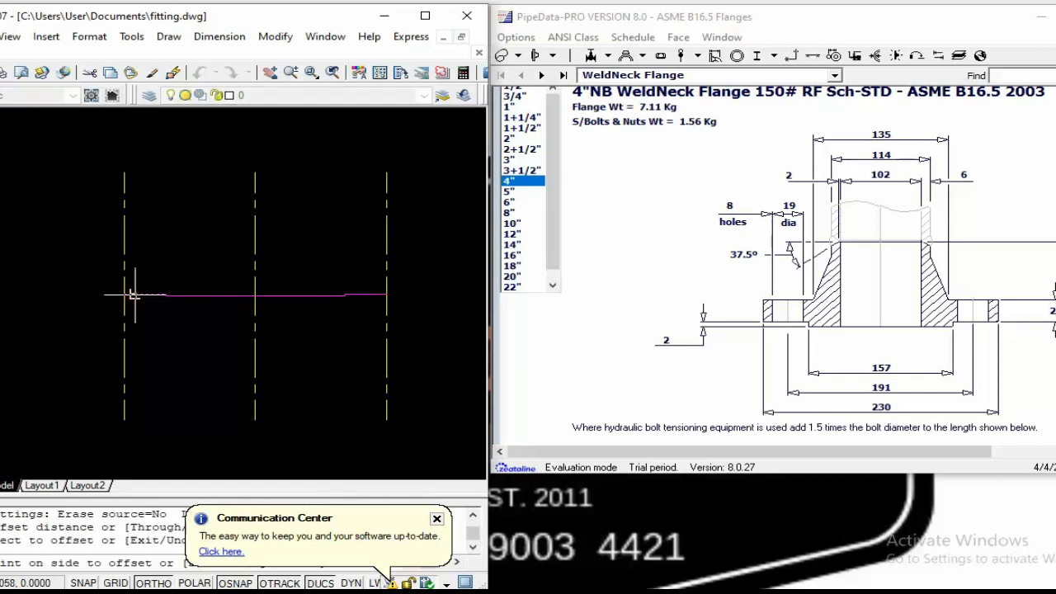
left_click(150, 262)
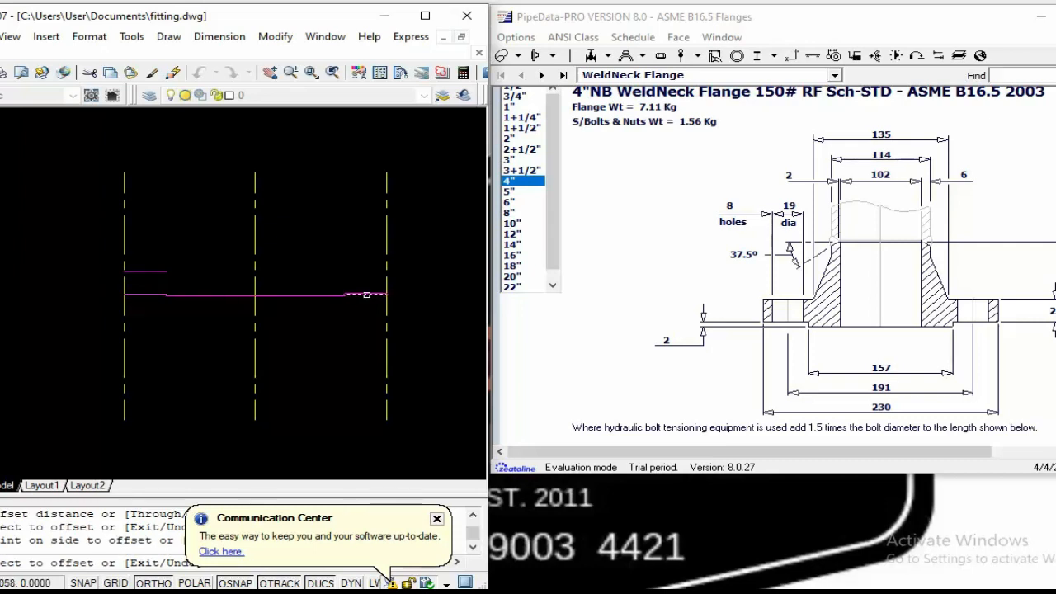
left_click(367, 295)
left_click(363, 264)
key("Return")
Trim the two outer vertical lines above and below the flange's horizontal lines to form its outer edges
type("tr")
key("Return")
key("Return")
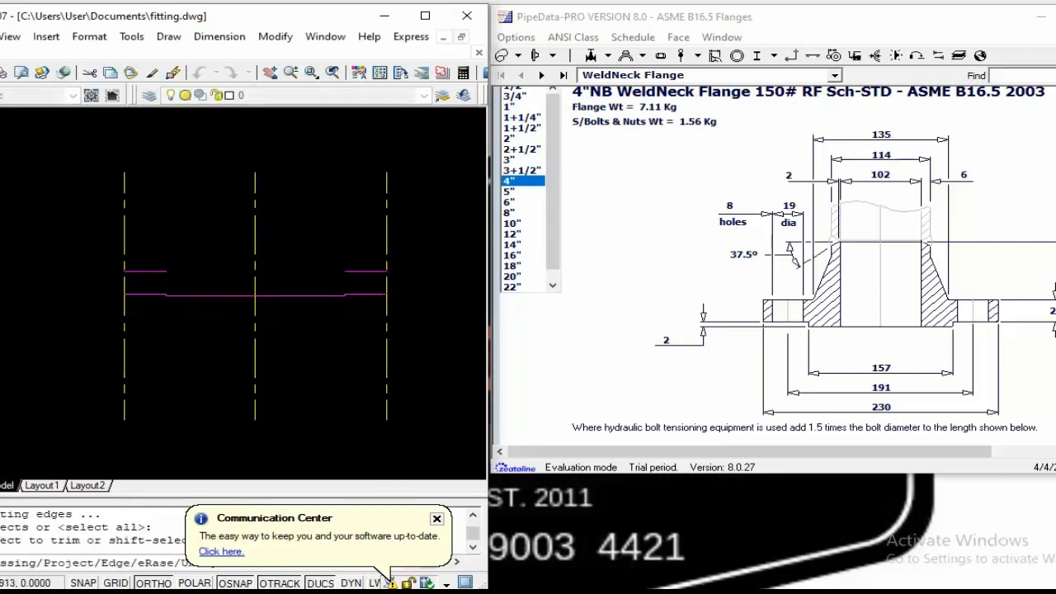
left_click(168, 251)
left_click(79, 205)
left_click(167, 324)
left_click(43, 362)
left_click(423, 243)
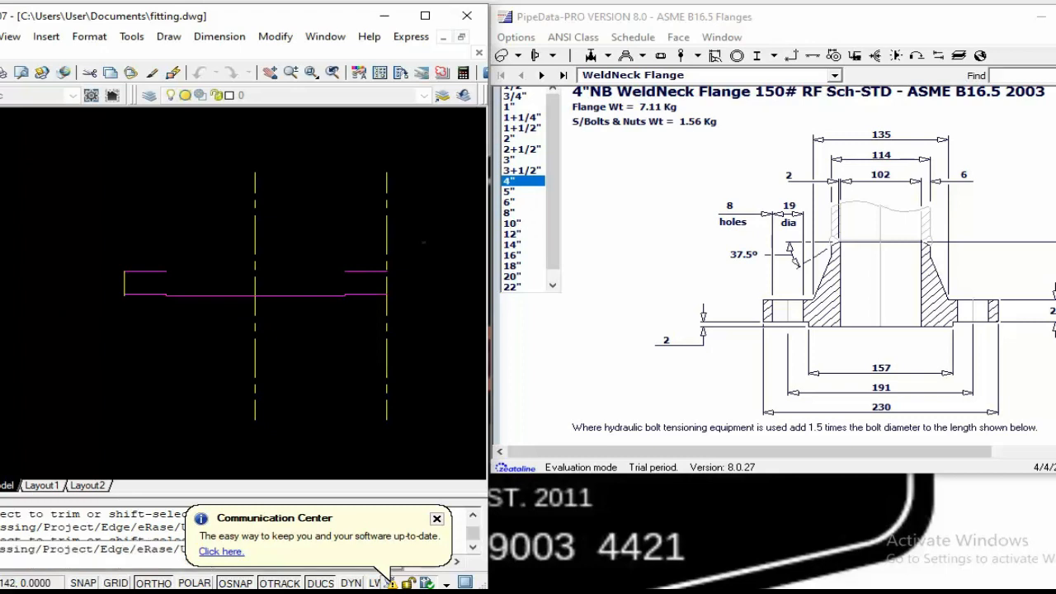
left_click(350, 203)
key("Escape")
Trim the leftover stub of the right outer edge below the flange's lower horizontal line
scroll(396, 304, "up", 3)
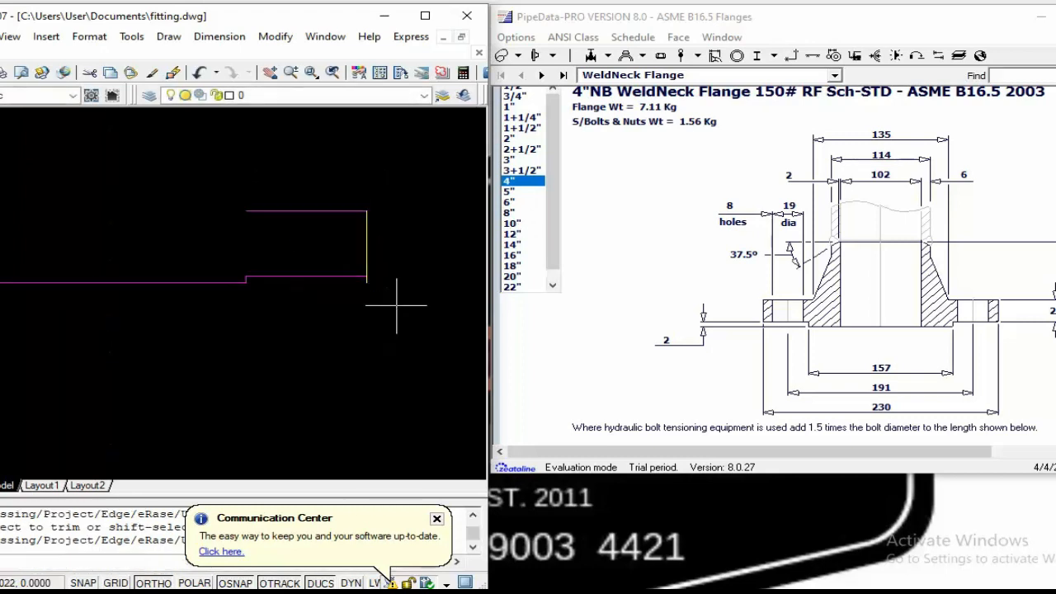
key("Escape")
type("tr")
key("Return")
key("Return")
left_click(368, 279)
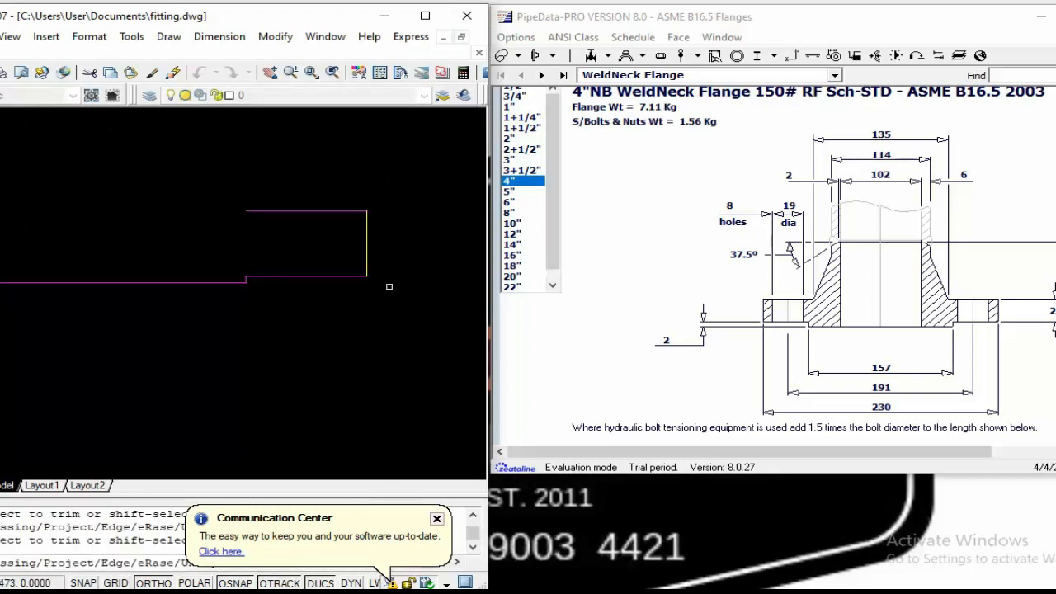
key("Escape")
Match the two vertical outer flange edges to the properties of the magenta lower flange line
type("ma")
key("Return")
left_click(348, 279)
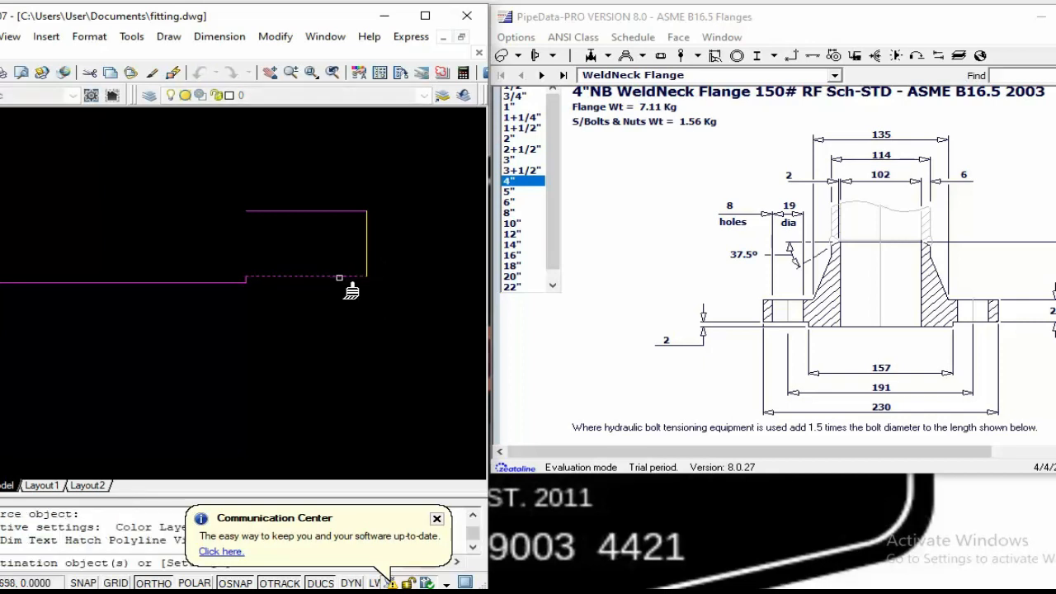
scroll(438, 281, "down", 5)
left_click(284, 280)
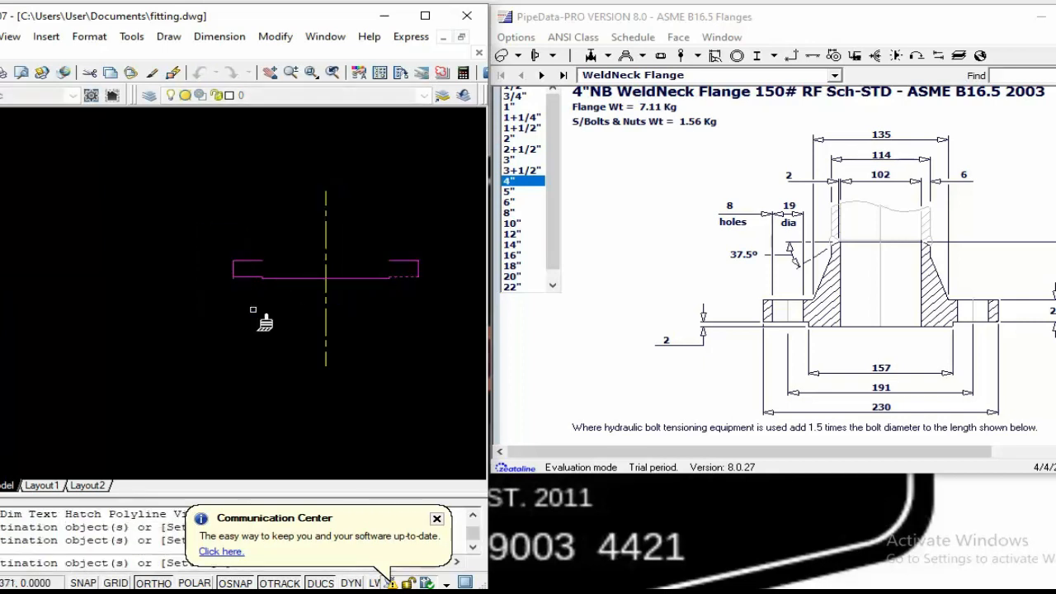
scroll(254, 306, "up", 3)
type("rt")
key("Return")
key("Return")
scroll(213, 309, "up", 3)
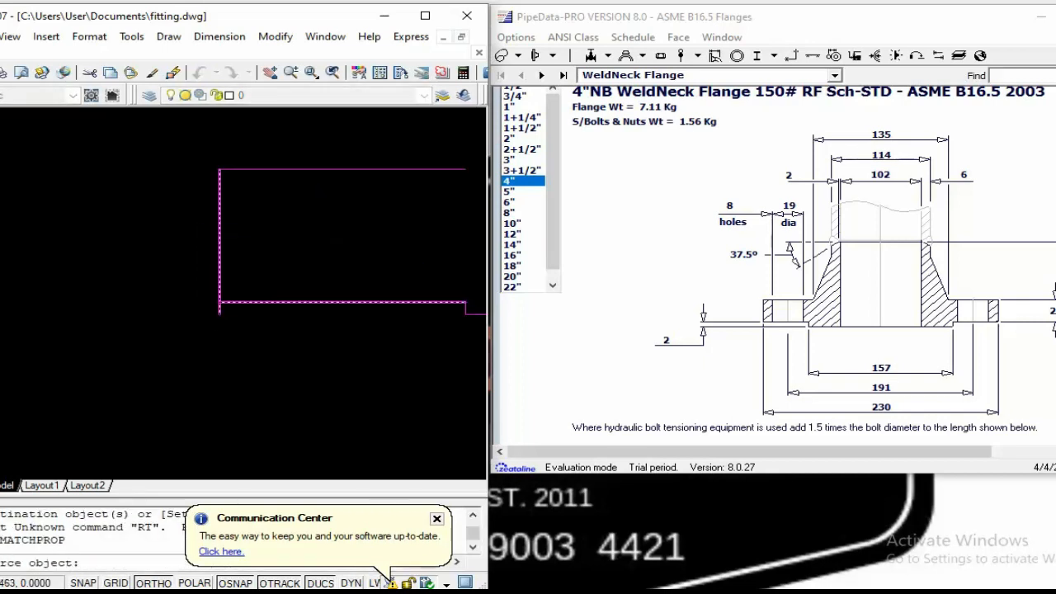
key("Return")
key("Return")
left_click(217, 314)
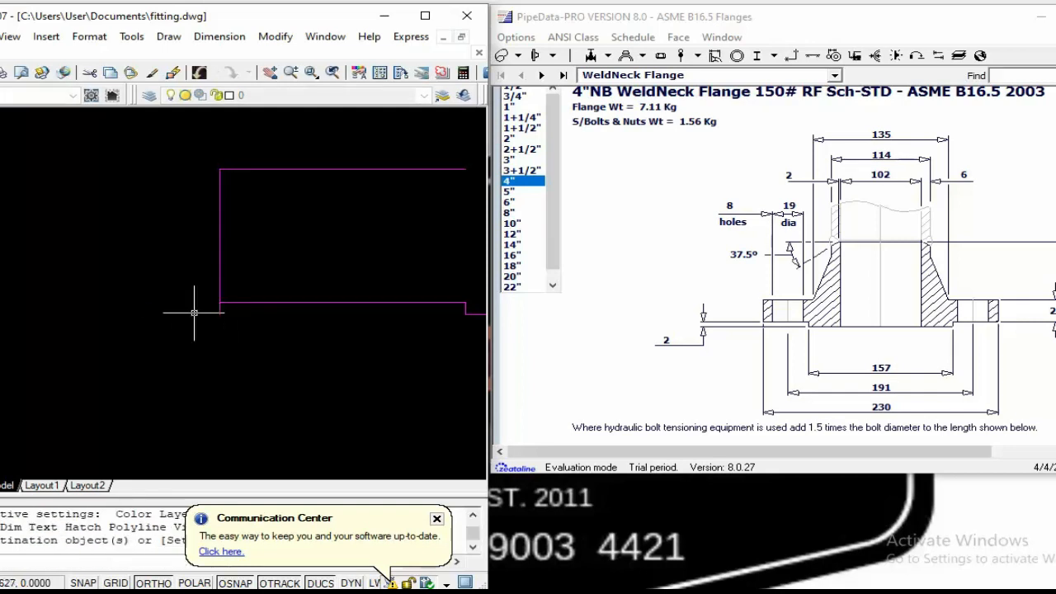
Trim the leftover stub of the left outer edge below the flange's lower horizontal line
key("Escape")
type("tr")
key("Return")
left_click(220, 310)
scroll(174, 313, "down", 6)
key("Escape")
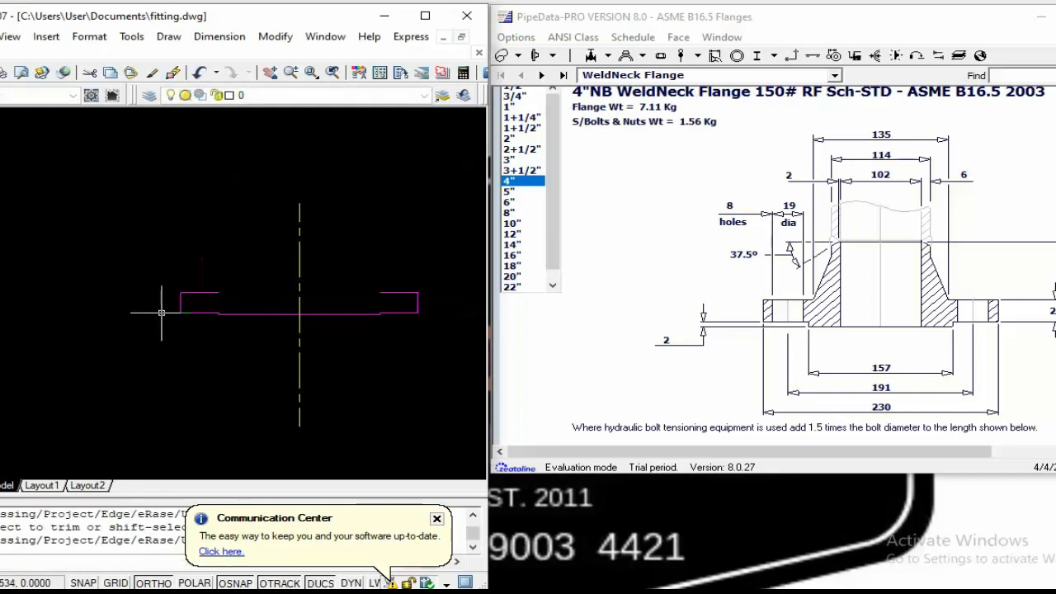
middle_click_drag(403, 314, 373, 324)
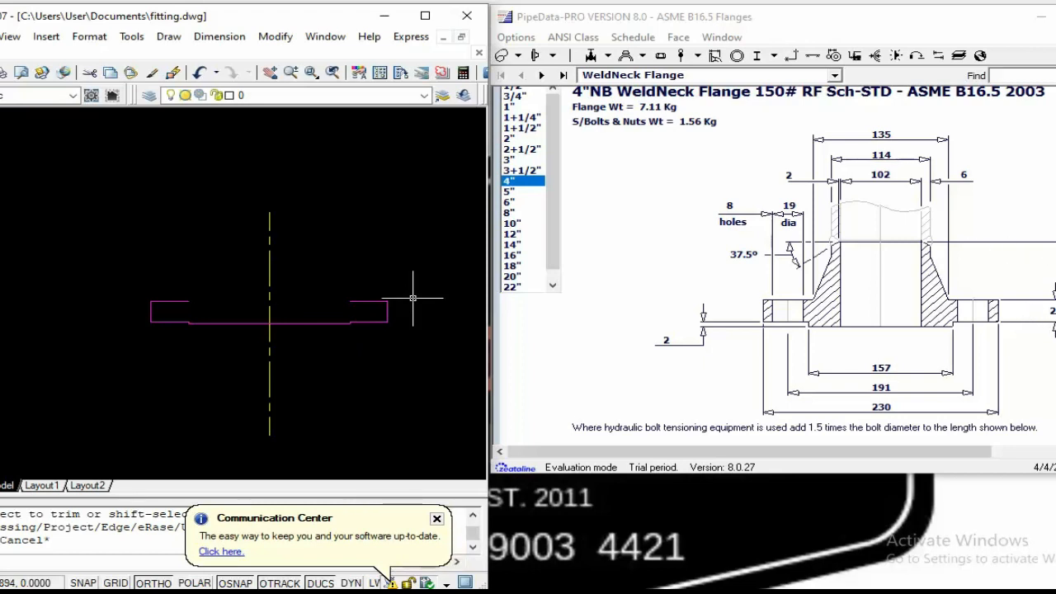
key("Escape")
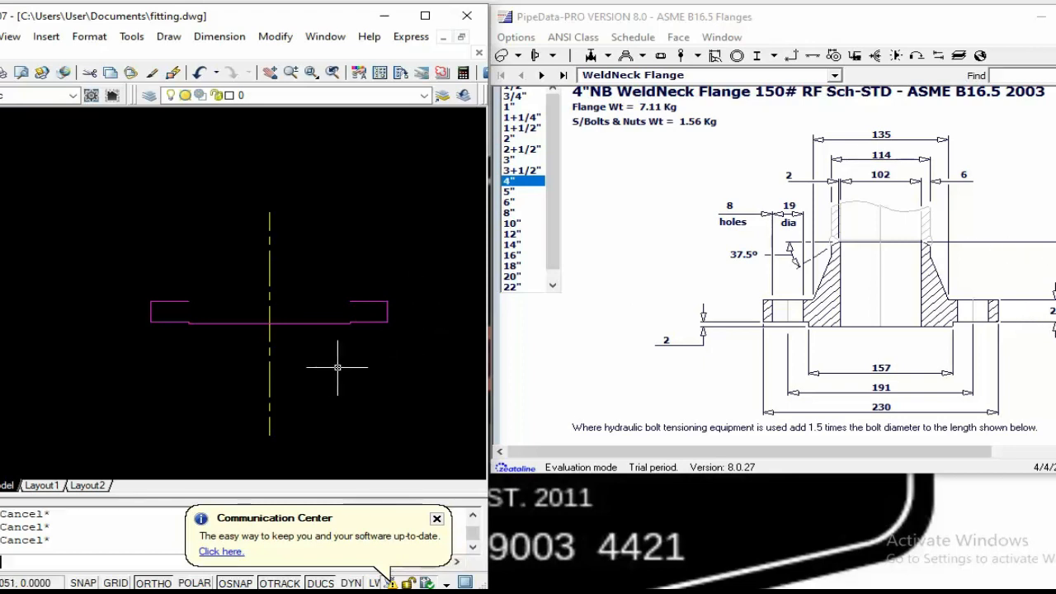
Offset the lower horizontal flange line on the right side upward to mark the top of the weld neck
type("o")
key("Return")
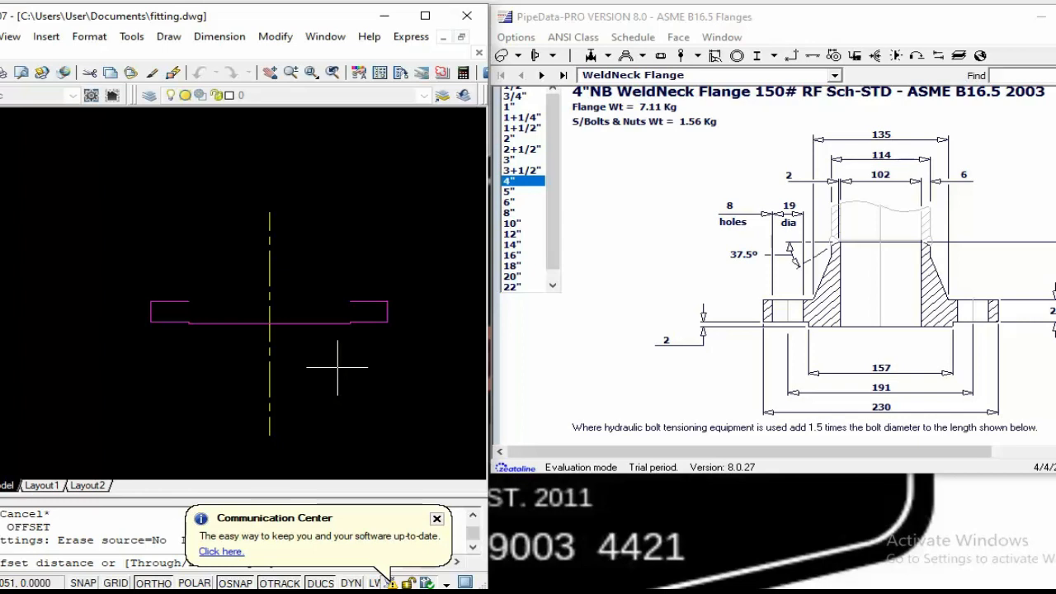
key("Return")
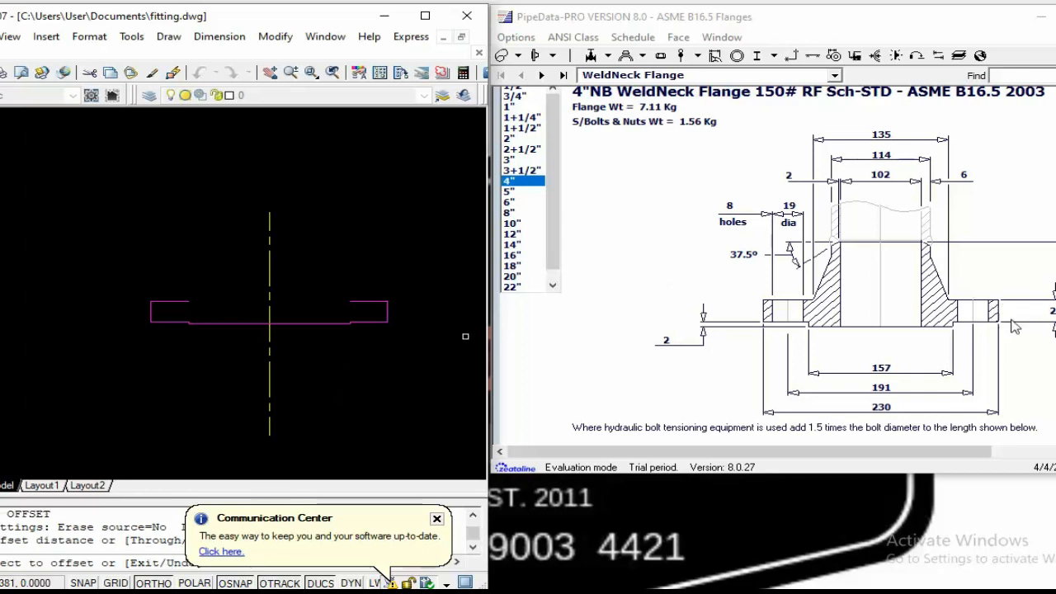
left_click(373, 321)
left_click(363, 260)
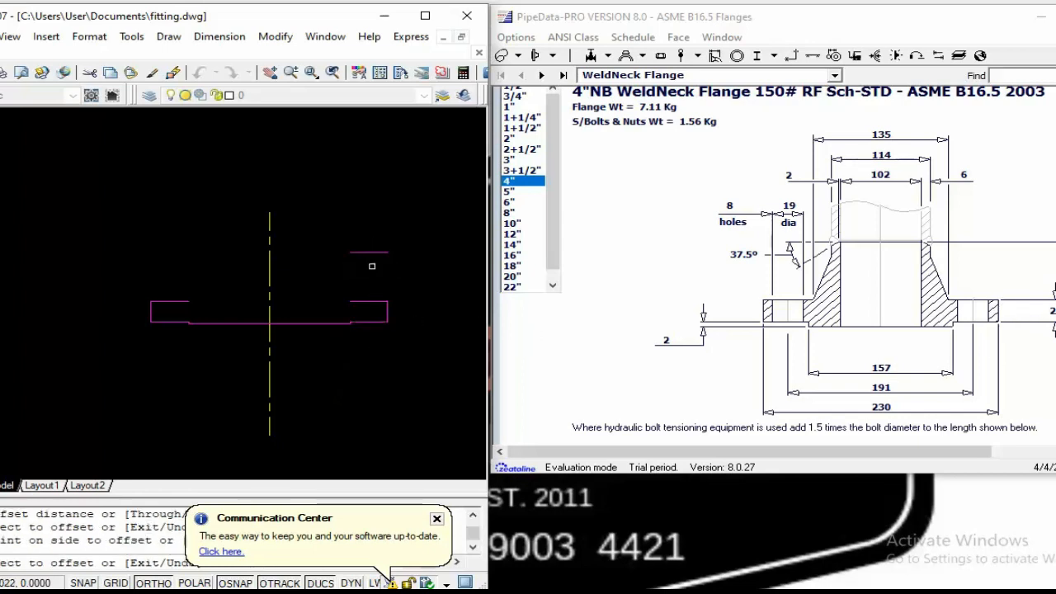
Stretch the left end of the weld neck's top line horizontally across the centerline, past the flange's left outer edge
key("Escape")
type("s")
key("Return")
left_click(357, 265)
left_click(331, 239)
key("Return")
left_click(330, 234)
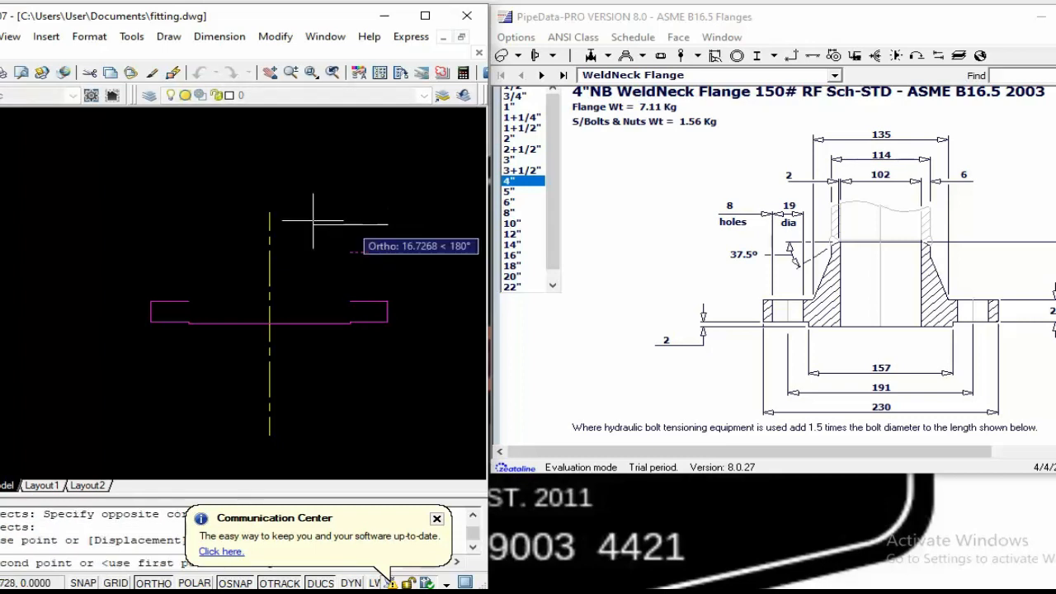
left_click(51, 204)
key("Escape")
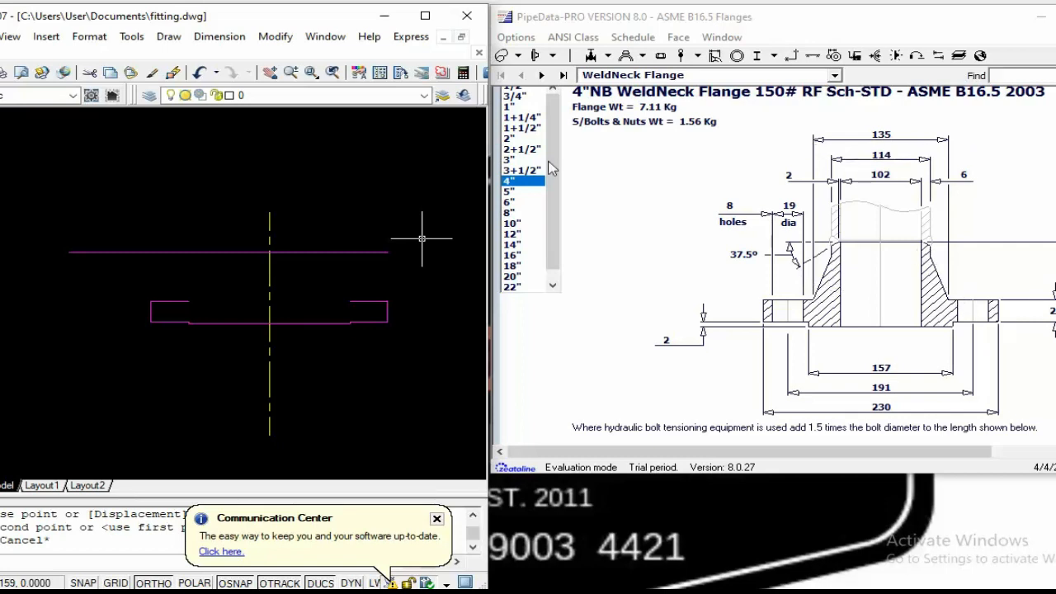
left_click(345, 211)
key("Escape")
key("Escape")
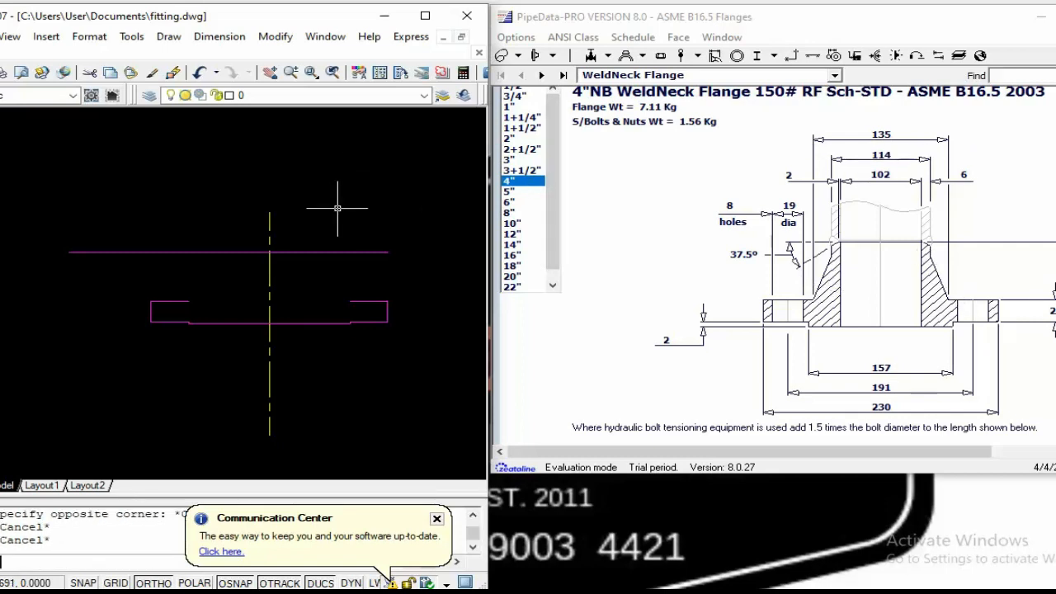
Offset the vertical centerline to both sides by half the 135 hub base diameter
type("o")
key("Return")
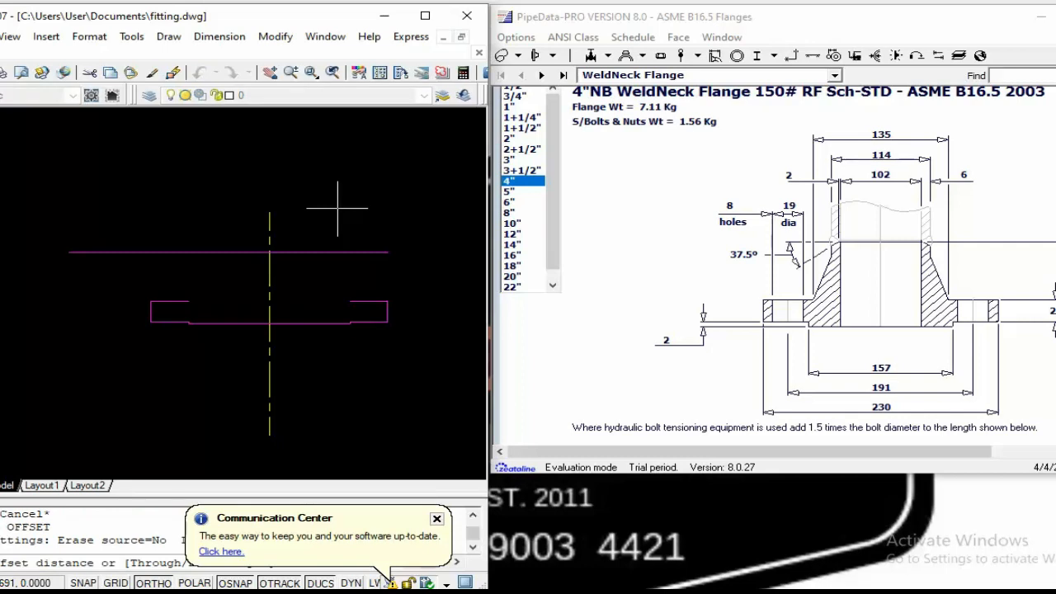
key("Return")
left_click(269, 226)
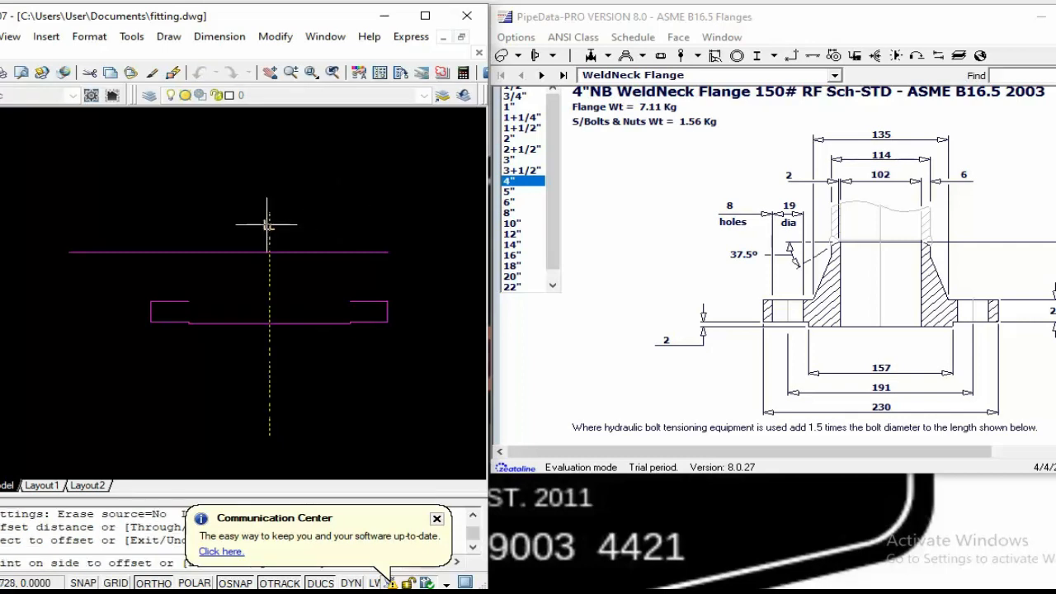
left_click(299, 217)
left_click(271, 228)
left_click(248, 229)
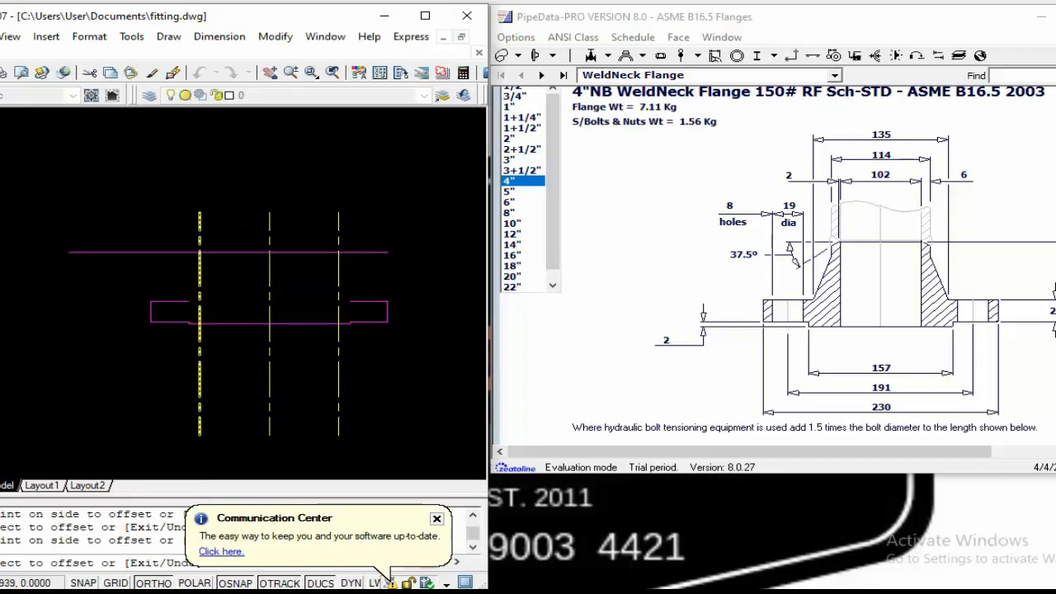
key("Escape")
key("Escape")
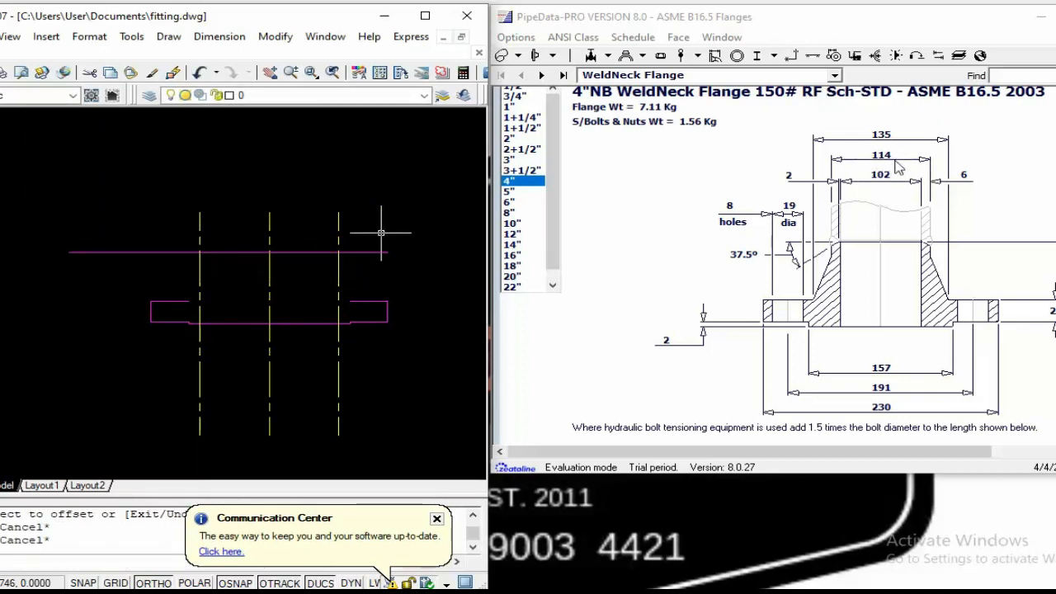
Offset the vertical centerline to both sides by half the 114 weld neck outside diameter
key("Escape")
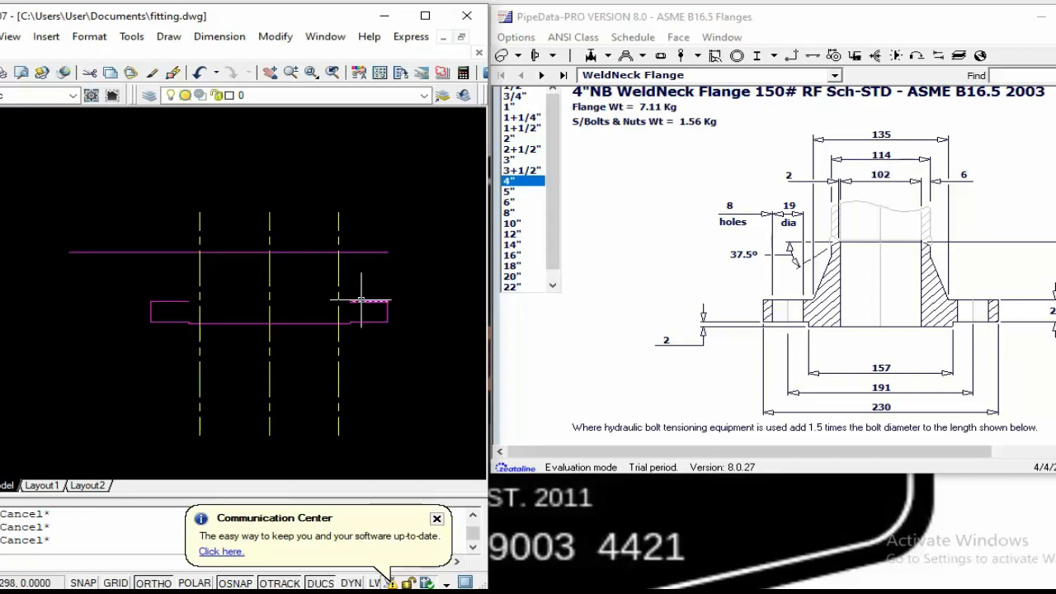
type("o")
key("Return")
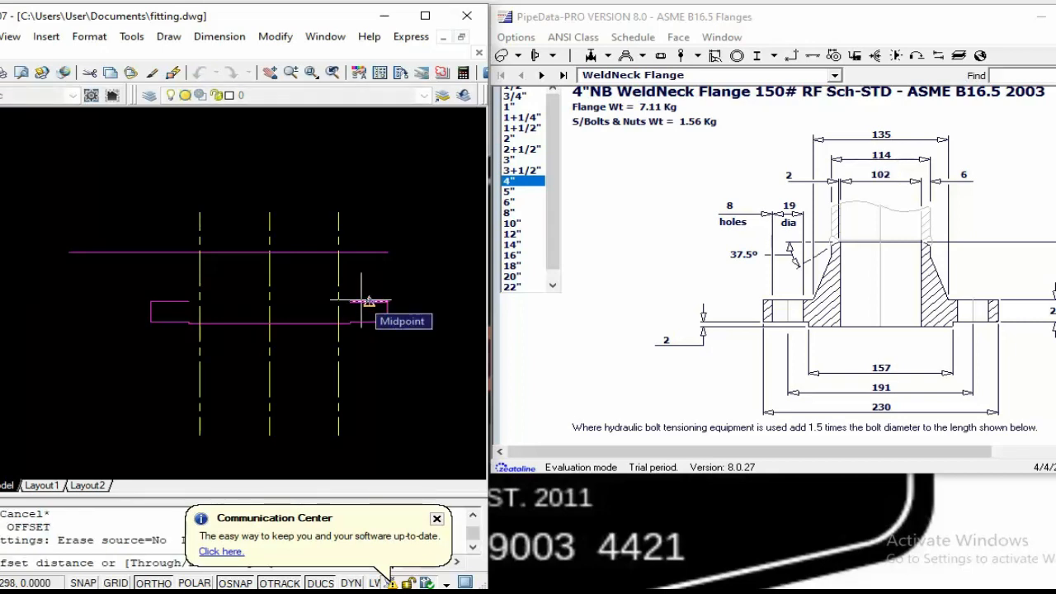
key("Return")
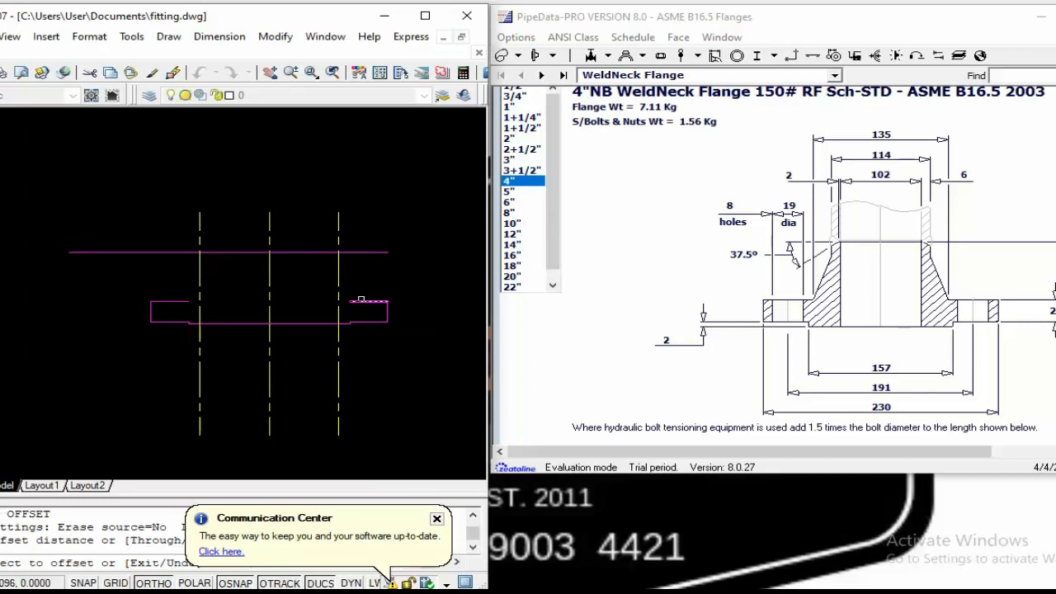
left_click(270, 270)
left_click(309, 278)
left_click(271, 272)
left_click(238, 273)
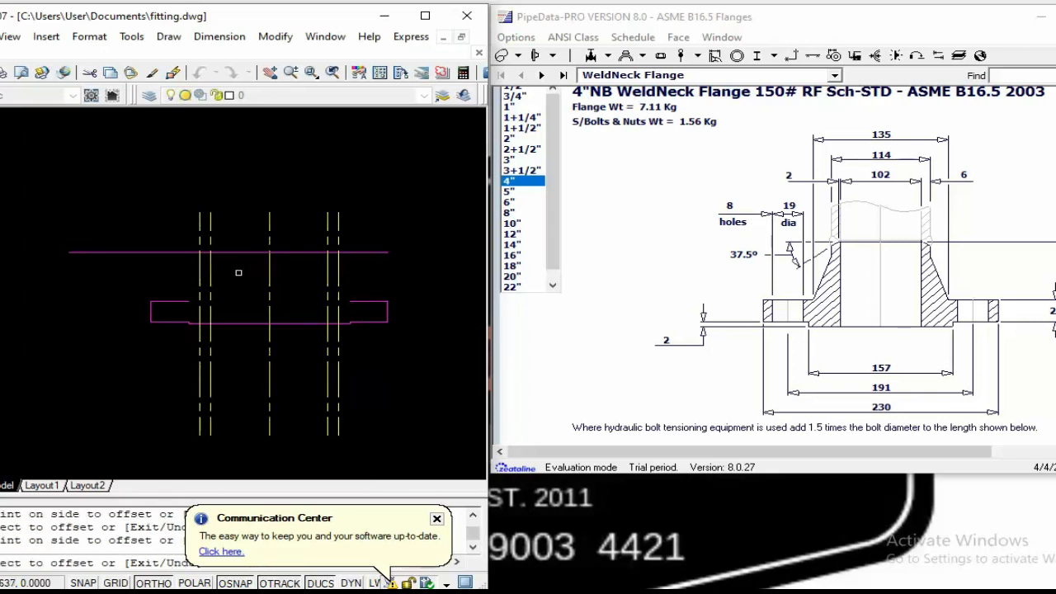
key("Return")
Trim the four offset vertical hub lines below the raised-face line, using that line as the cutting edge
type("tr")
key("Return")
left_click(264, 313)
left_click(229, 342)
key("Return")
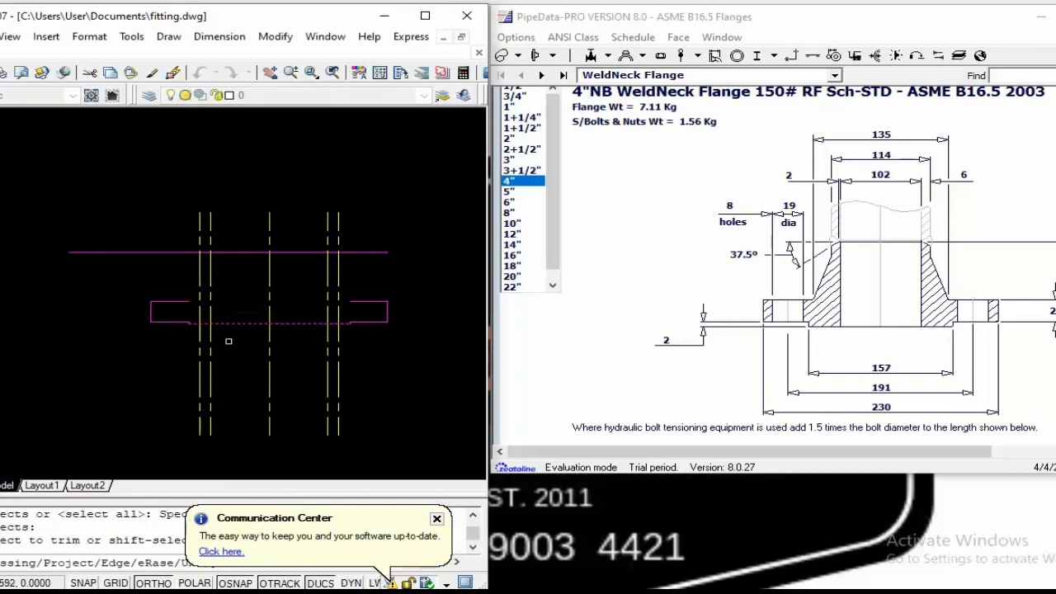
left_click(369, 343)
left_click(363, 346)
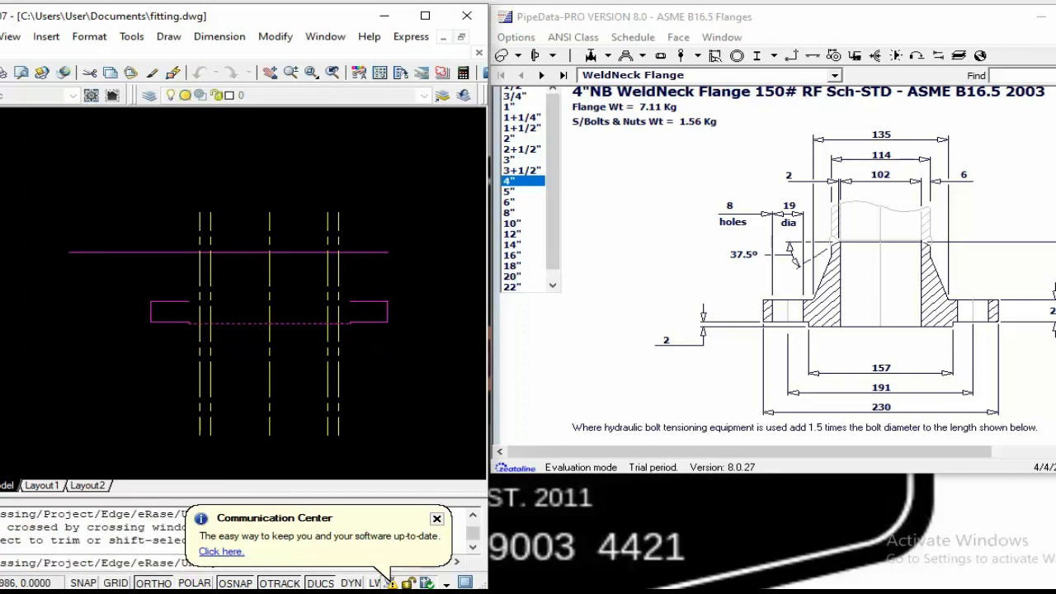
left_click(368, 337)
left_click(317, 360)
left_click(247, 342)
left_click(158, 381)
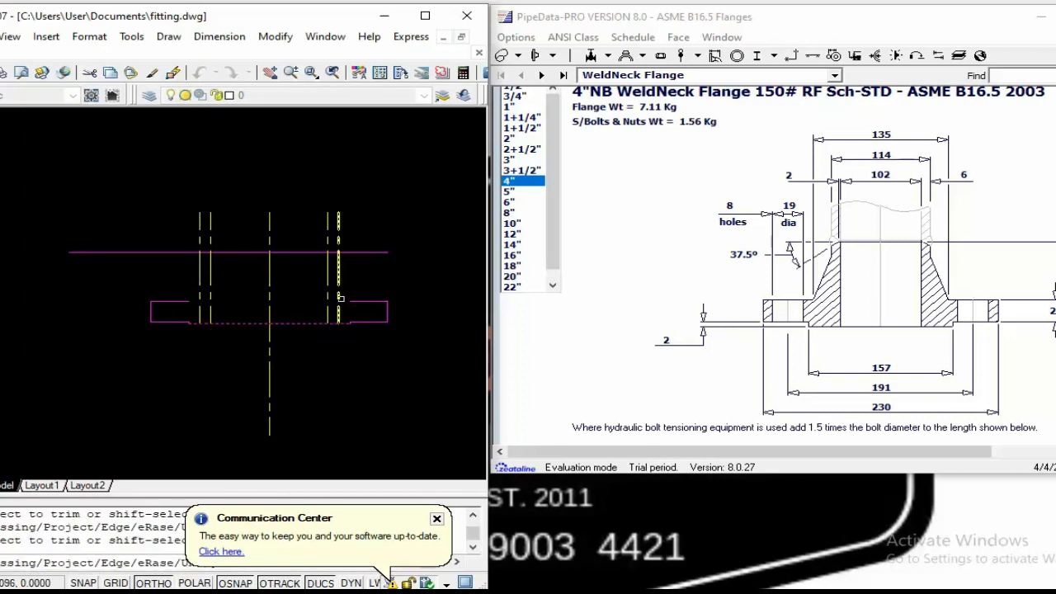
key("Escape")
key("Escape")
key("Escape")
Extend the upper horizontal flange lines on both sides inward to the outer vertical hub lines
scroll(363, 302, "up", 3)
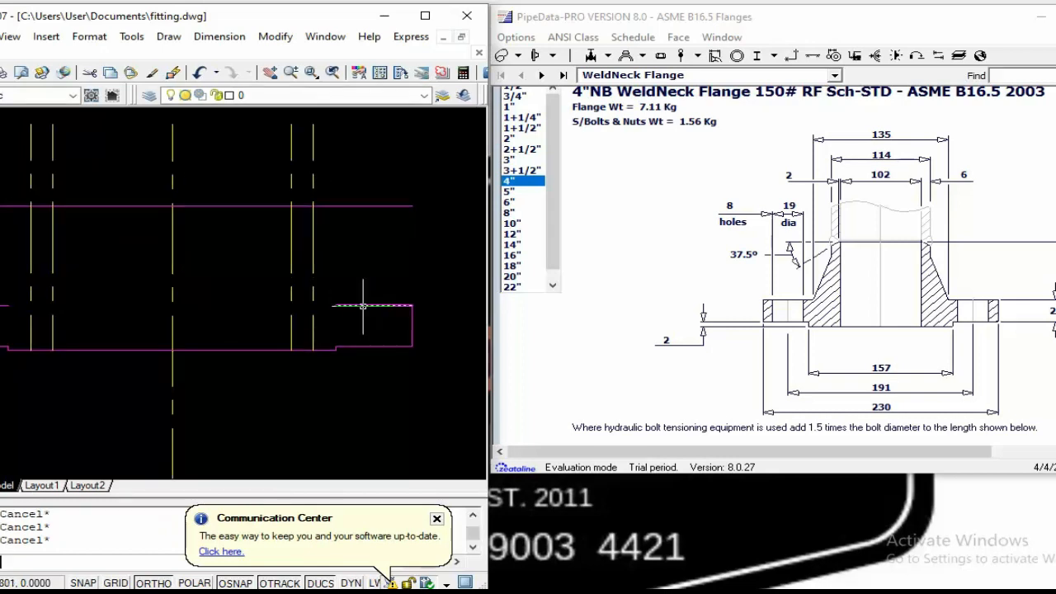
type("ex")
key("Return")
key("Return")
left_click(351, 305)
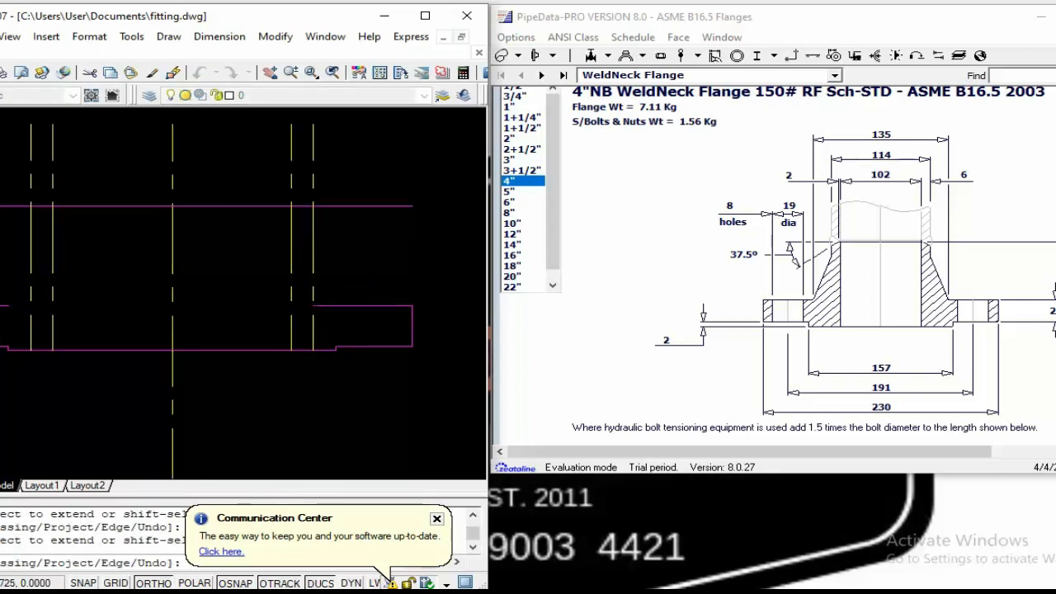
key("Escape")
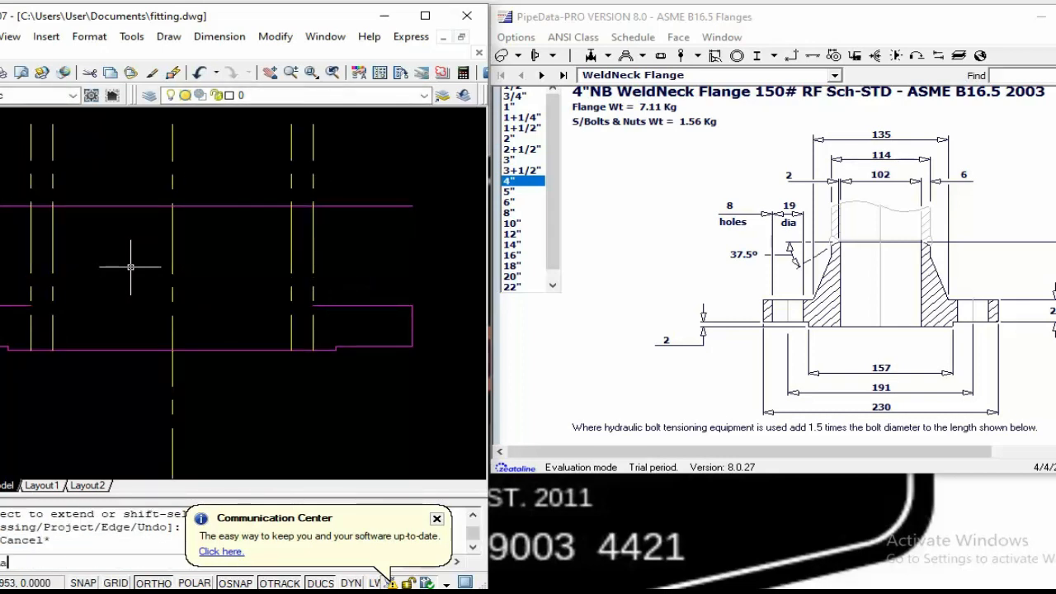
Match the four vertical hub lines to the properties of the magenta upper flange line
type("ma")
key("Return")
left_click(9, 308)
left_click(99, 277)
left_click(7, 243)
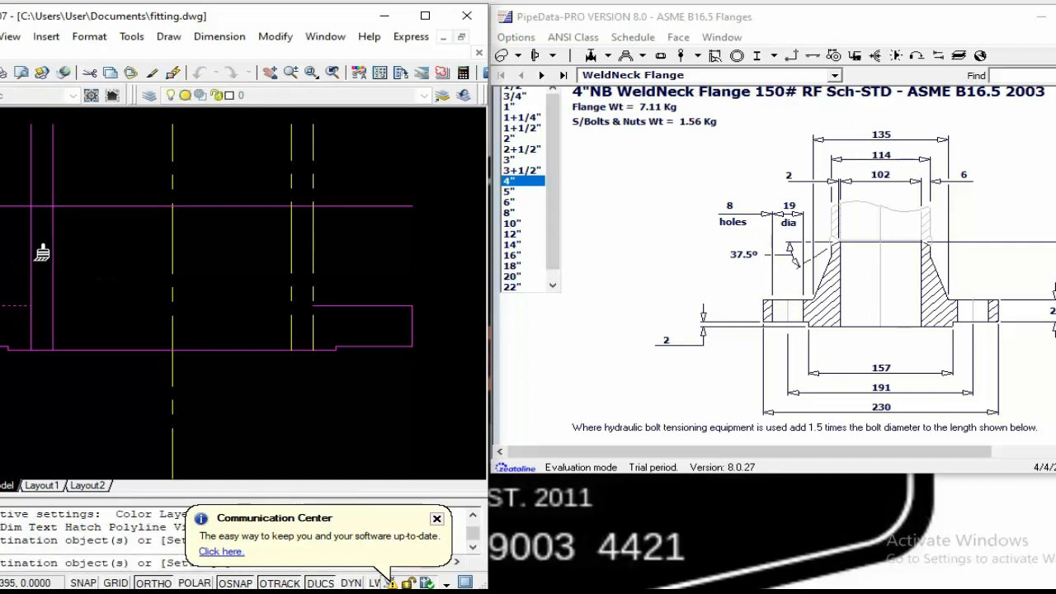
left_click(313, 259)
left_click(292, 259)
key("Escape")
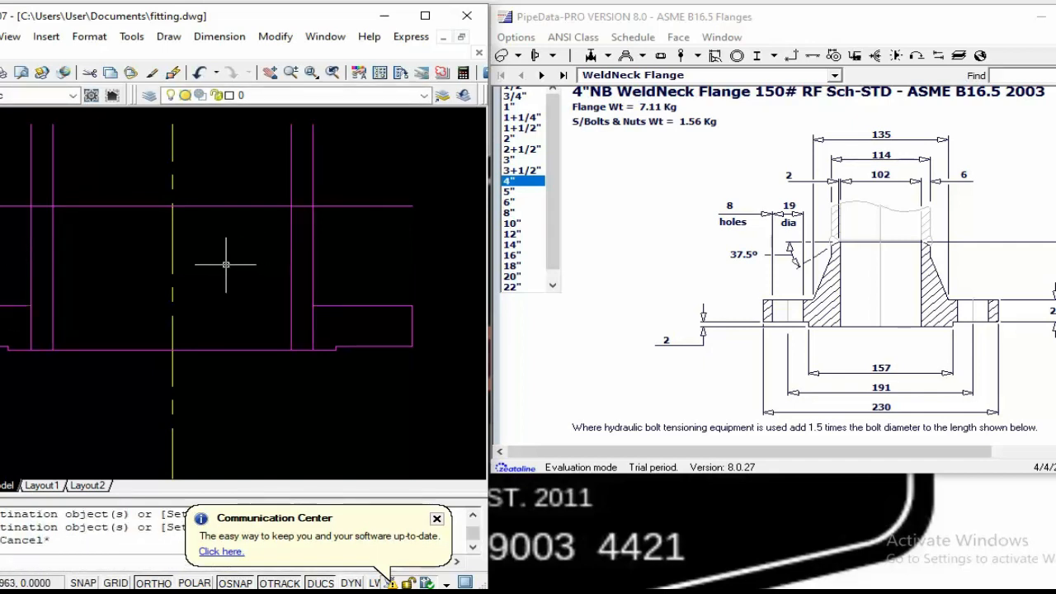
Trim the portions of the four vertical hub lines above the weld neck's top horizontal line
key("Escape")
type("tr")
key("Return")
key("Return")
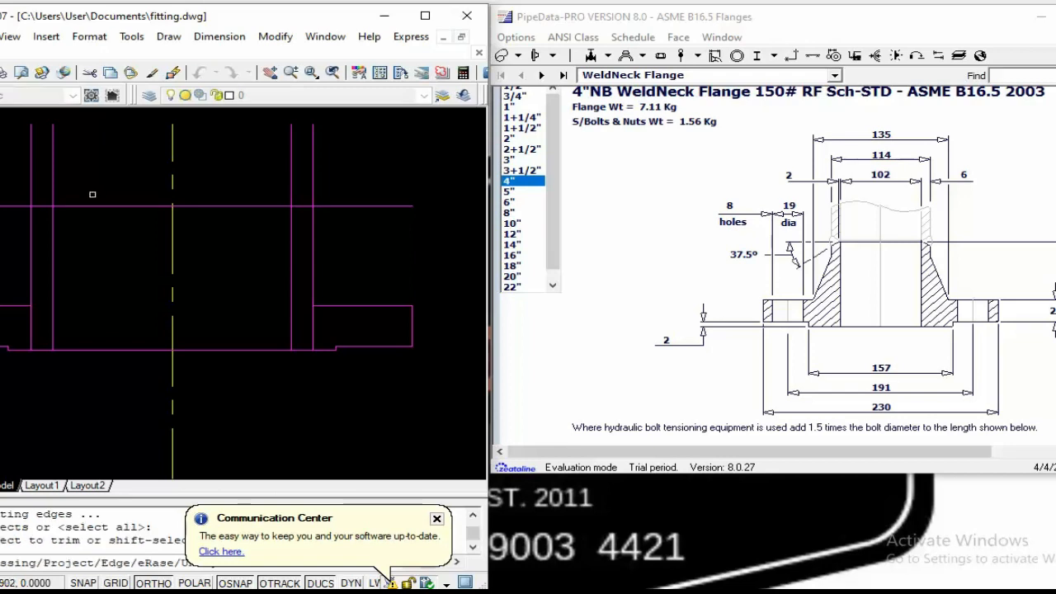
left_click(313, 169)
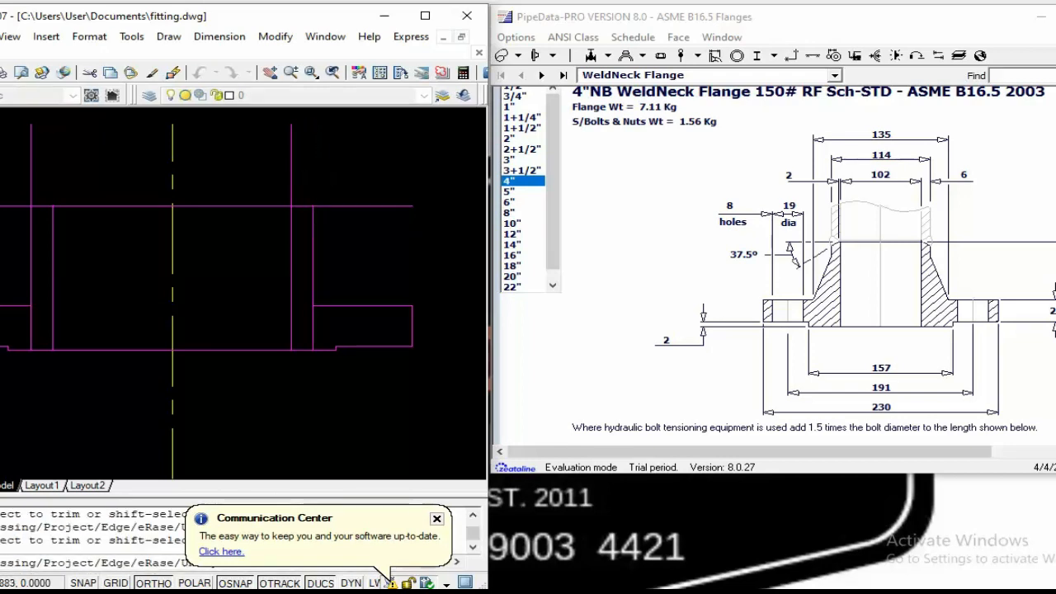
key("Escape")
key("Escape")
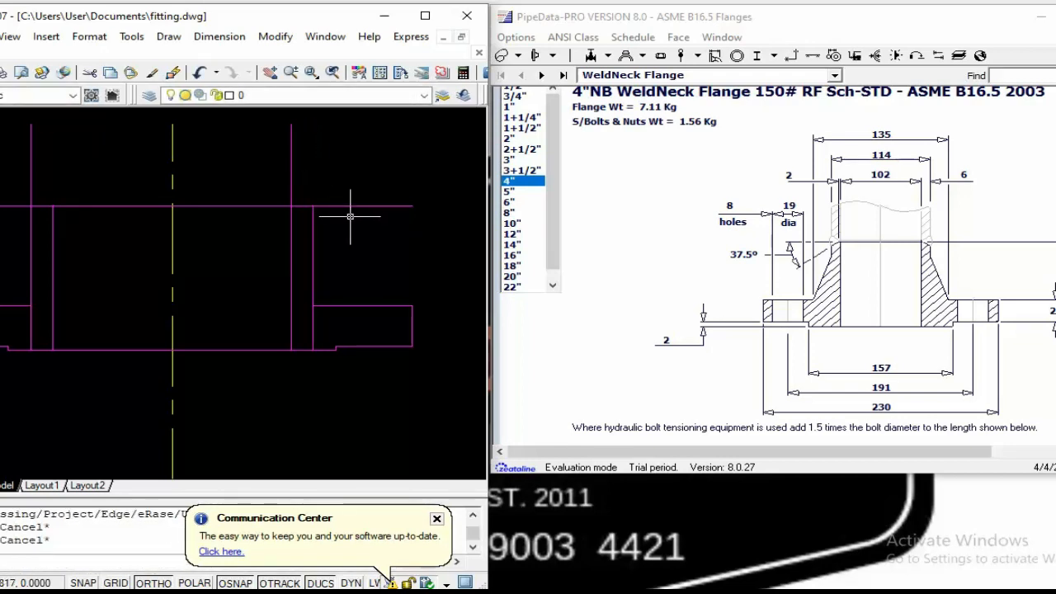
key("Return")
key("Return")
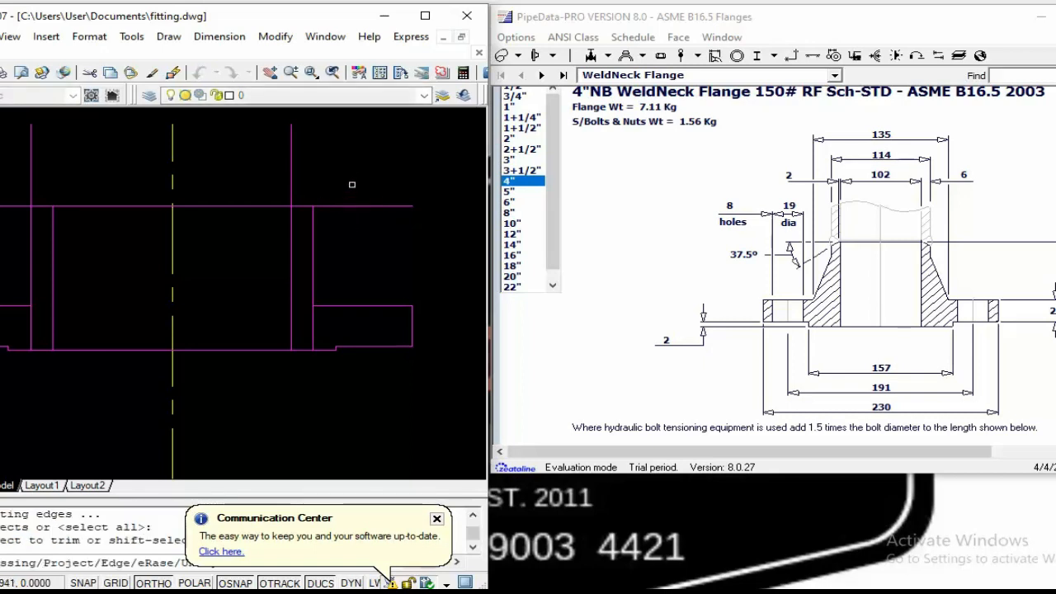
left_click(290, 165)
left_click(31, 169)
key("Escape")
key("Escape")
left_click(328, 268)
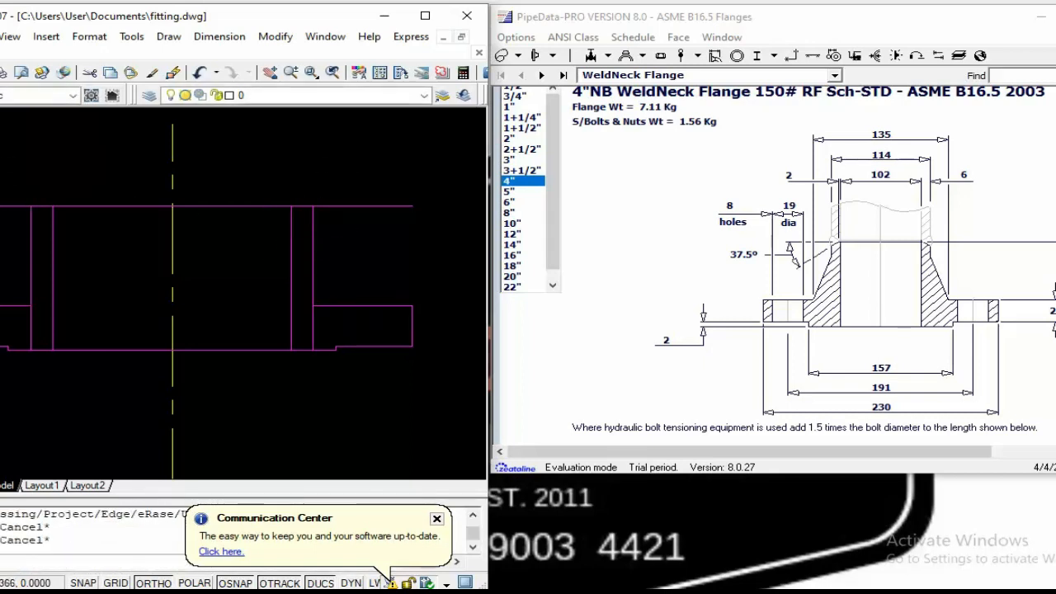
left_click(299, 243)
key("Escape")
key("Escape")
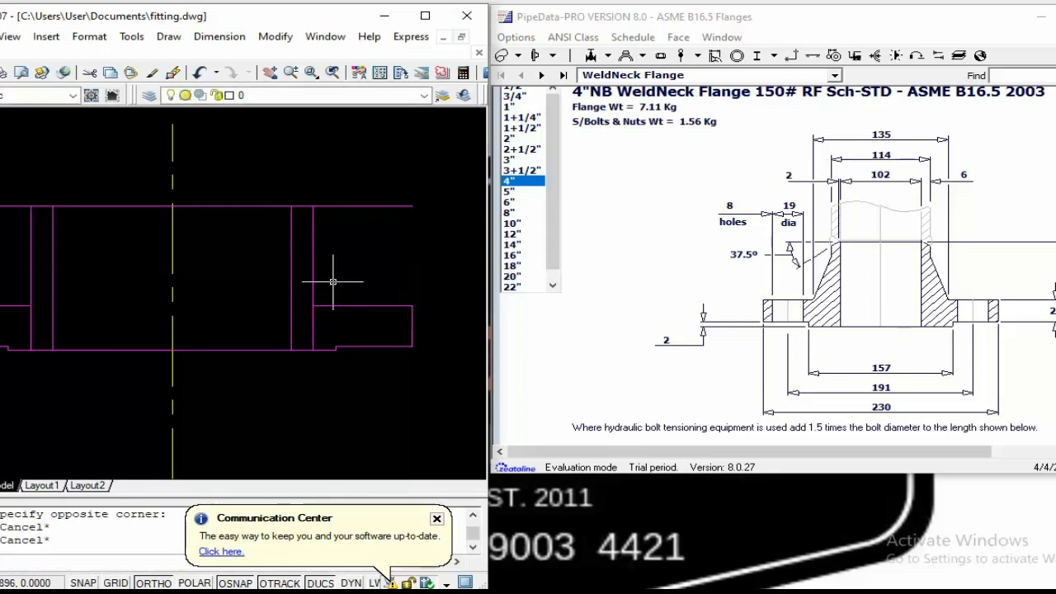
Draw the right hub taper from the outer vertical line's junction with the flange top to the inner vertical line's top end
type("l")
key("Return")
left_click(313, 305)
scroll(289, 227, "up", 3)
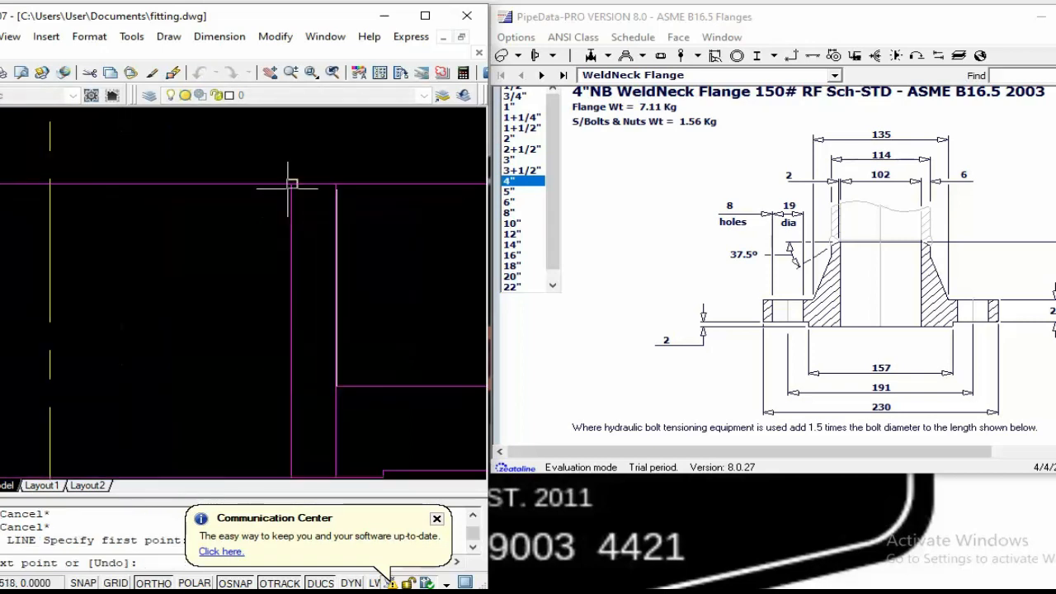
left_click(292, 184)
scroll(327, 177, "down", 6)
key("Escape")
key("Escape")
key("Escape")
Draw the left hub taper from the outer vertical line's junction with the flange top to the inner vertical line's top end
key("Return")
scroll(197, 206, "up", 3)
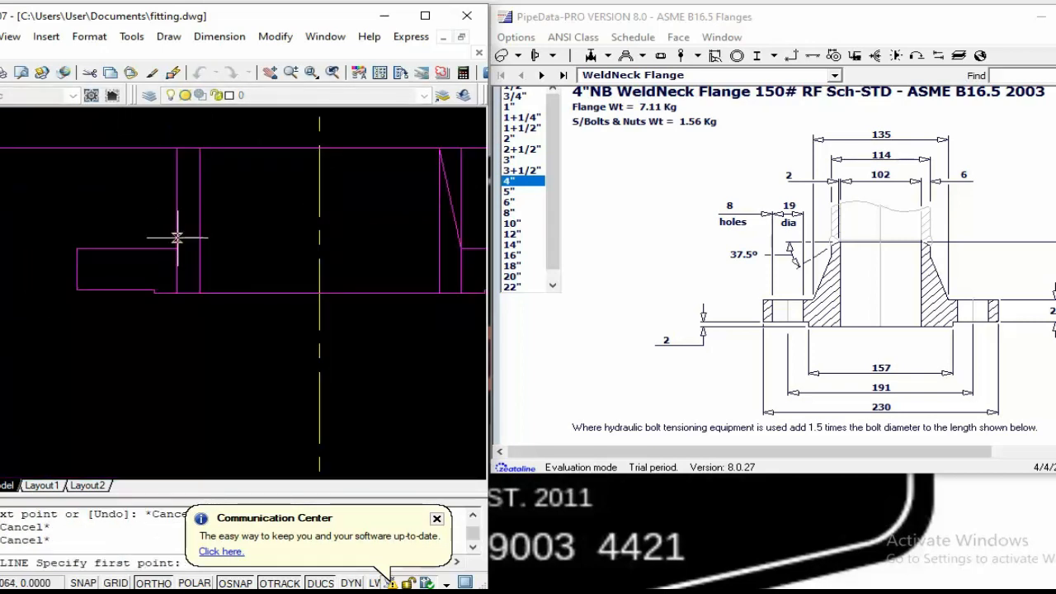
left_click(177, 248)
left_click(200, 149)
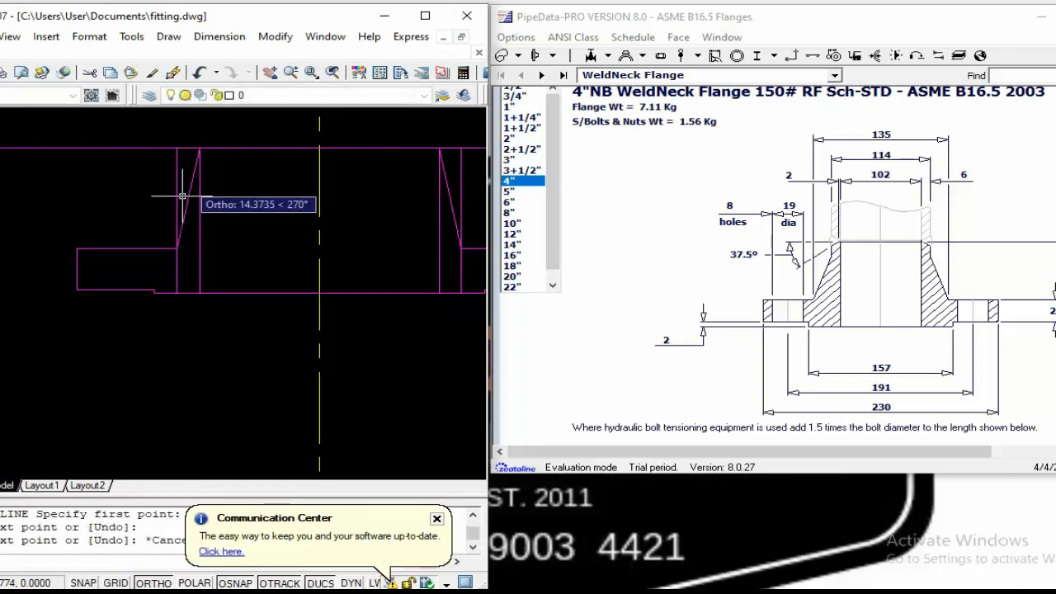
key("Escape")
Erase the four vertical hub construction lines, keeping the two sloped taper lines
type("e")
key("Return")
left_click(182, 177)
middle_click_drag(406, 224, 297, 224)
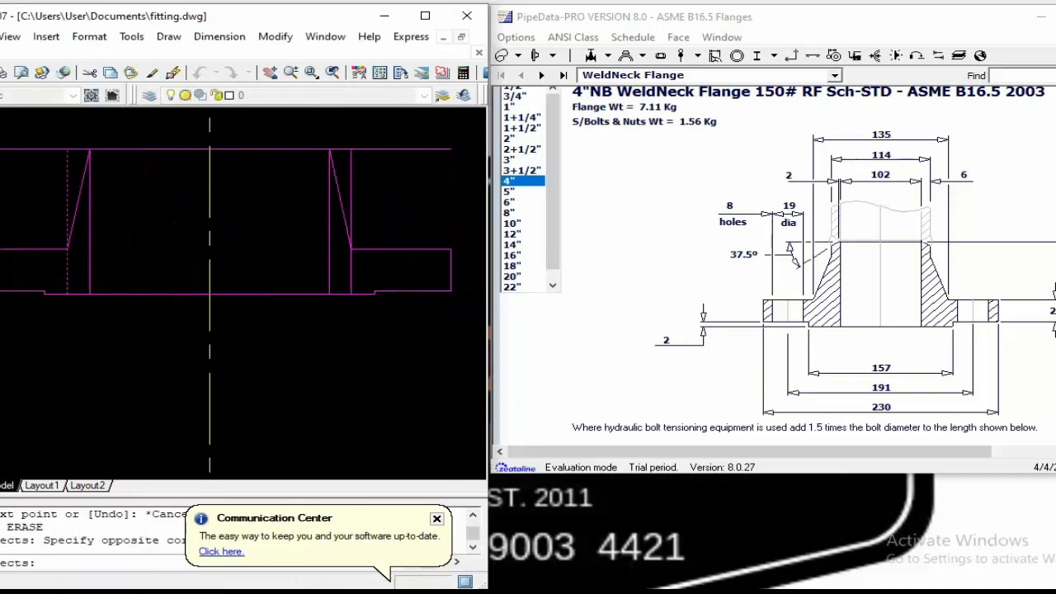
left_click(334, 255)
left_click(316, 255)
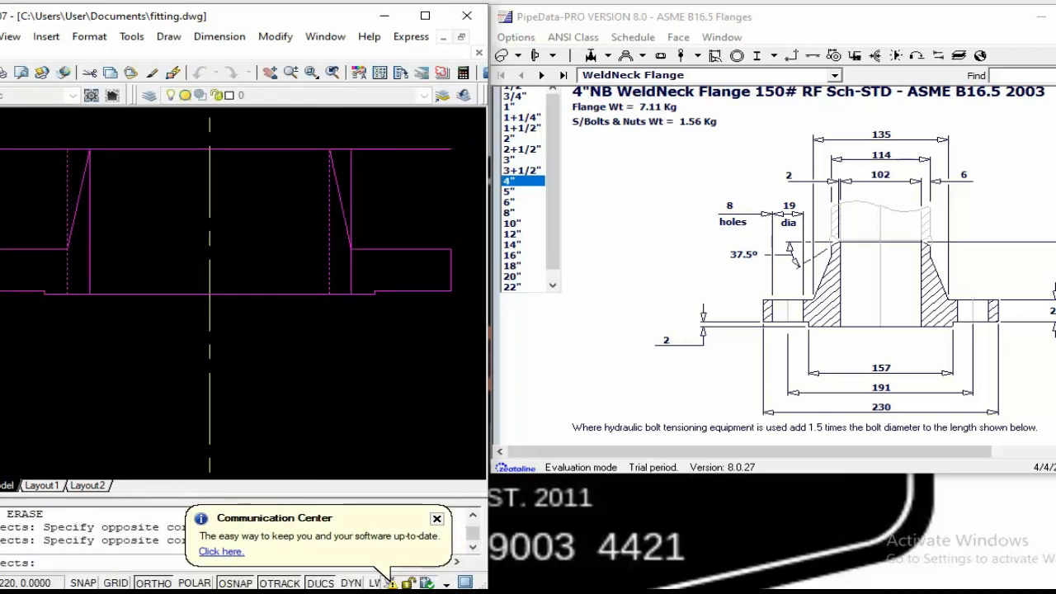
left_click(99, 255)
left_click(74, 256)
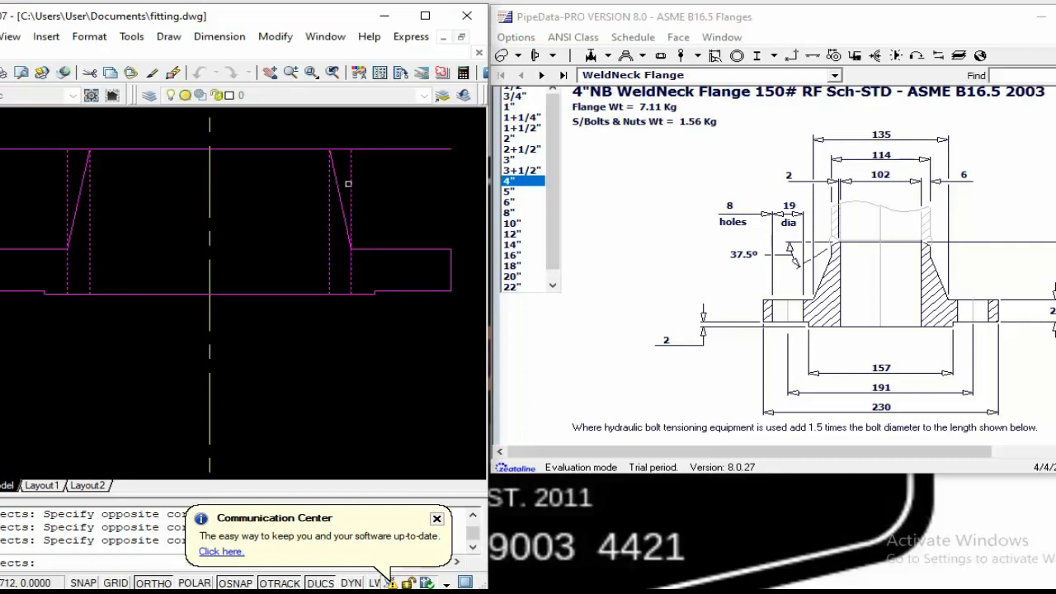
key("Return")
key("Escape")
Trim the weld neck's top horizontal line where it extends beyond the sloped hub lines on both sides
type("tr")
key("Return")
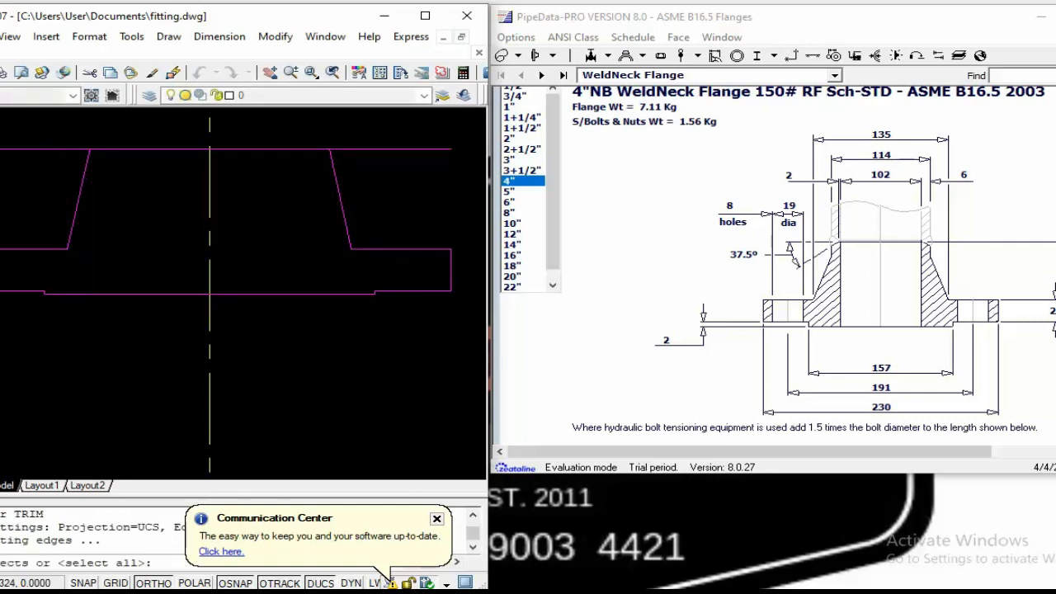
key("Return")
left_click(413, 149)
left_click(351, 150)
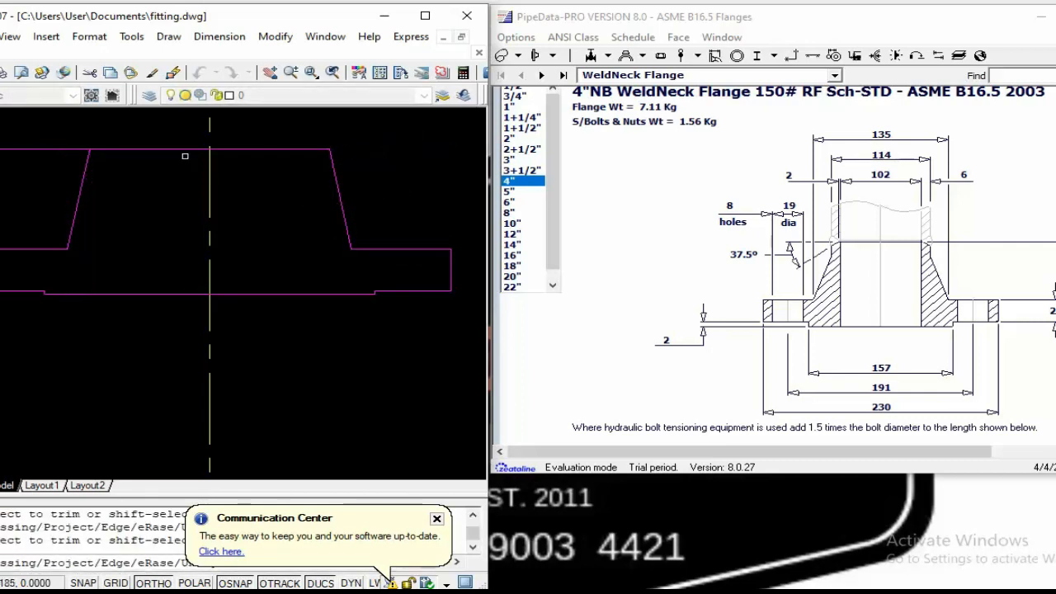
left_click(66, 149)
scroll(78, 142, "up", 5)
scroll(107, 159, "down", 7)
key("Escape")
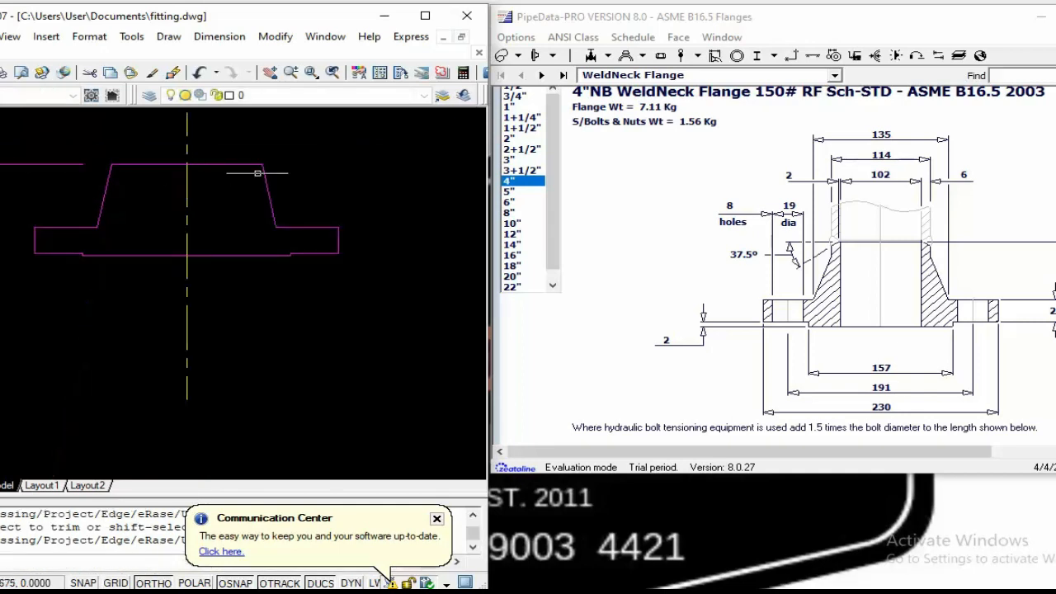
Erase the leftover horizontal line segment to the left of the weld neck
scroll(265, 169, "up", 7)
scroll(281, 165, "down", 10)
key("Escape")
type("e")
key("Return")
left_click(218, 149)
left_click(196, 174)
key("Return")
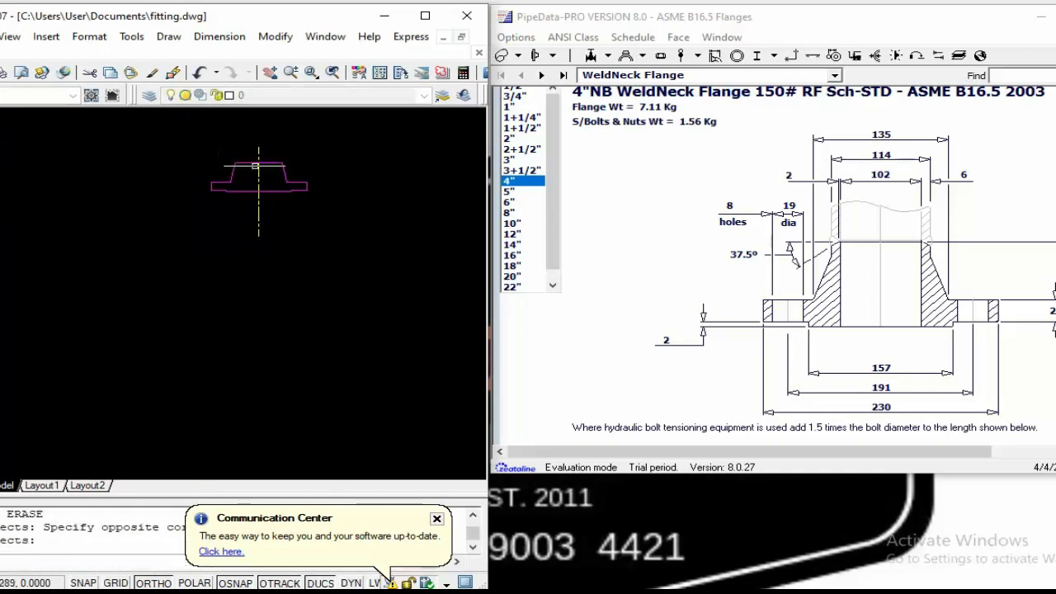
scroll(289, 164, "up", 4)
middle_click_drag(277, 207, 286, 275)
scroll(294, 300, "up", 2)
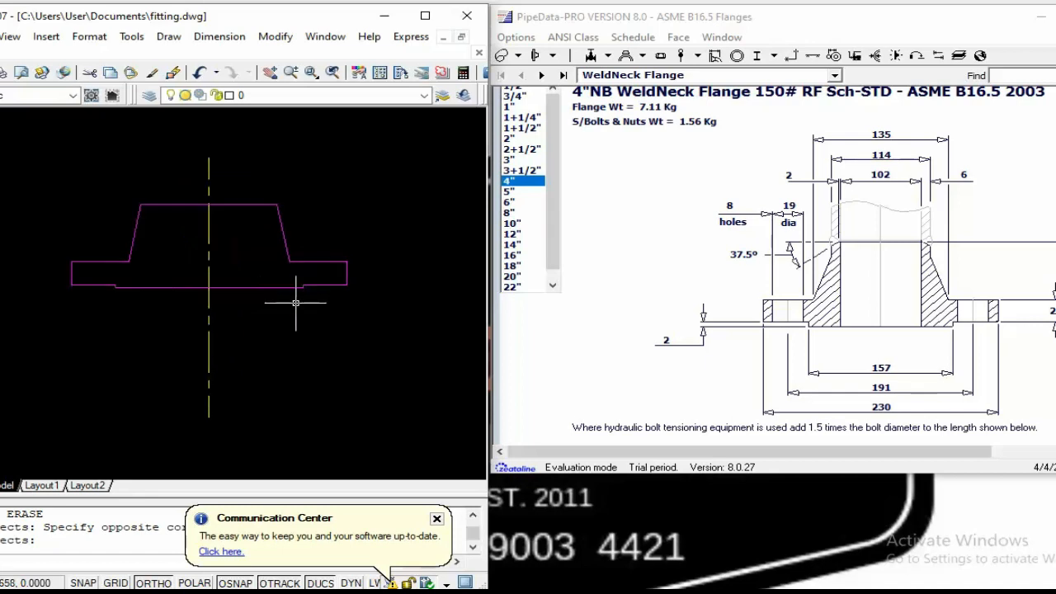
key("Escape")
key("Escape")
type("dli")
key("Return")
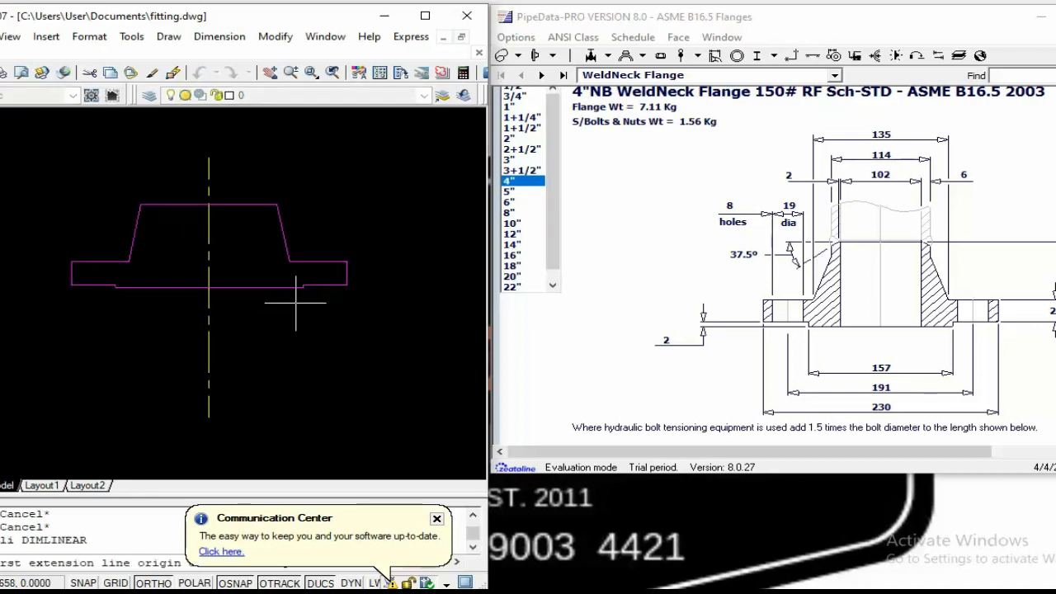
left_click(140, 203)
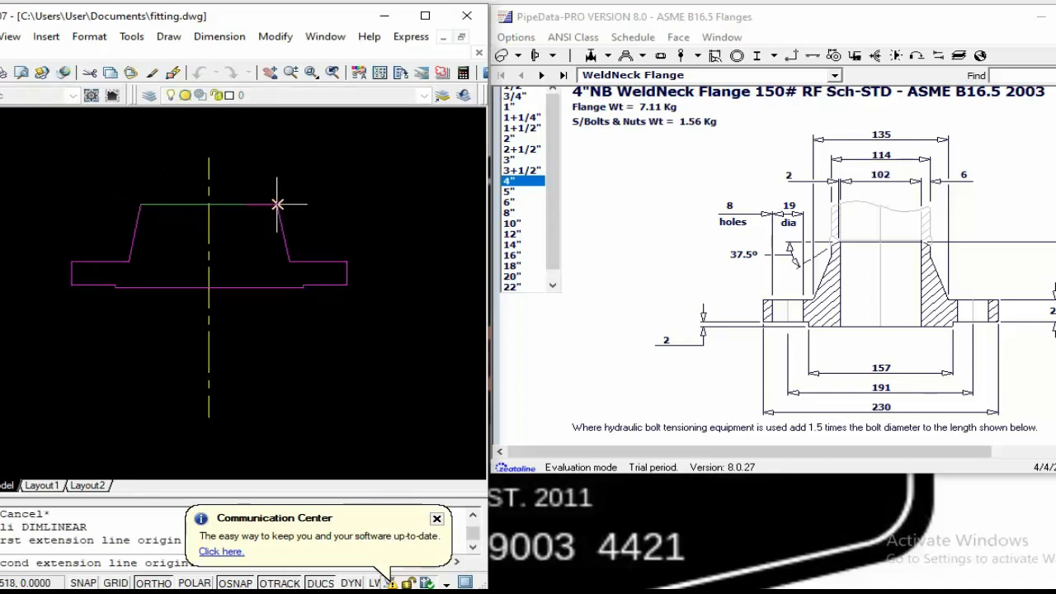
left_click(277, 204)
scroll(267, 157, "up", 2)
middle_click_drag(268, 147, 287, 238)
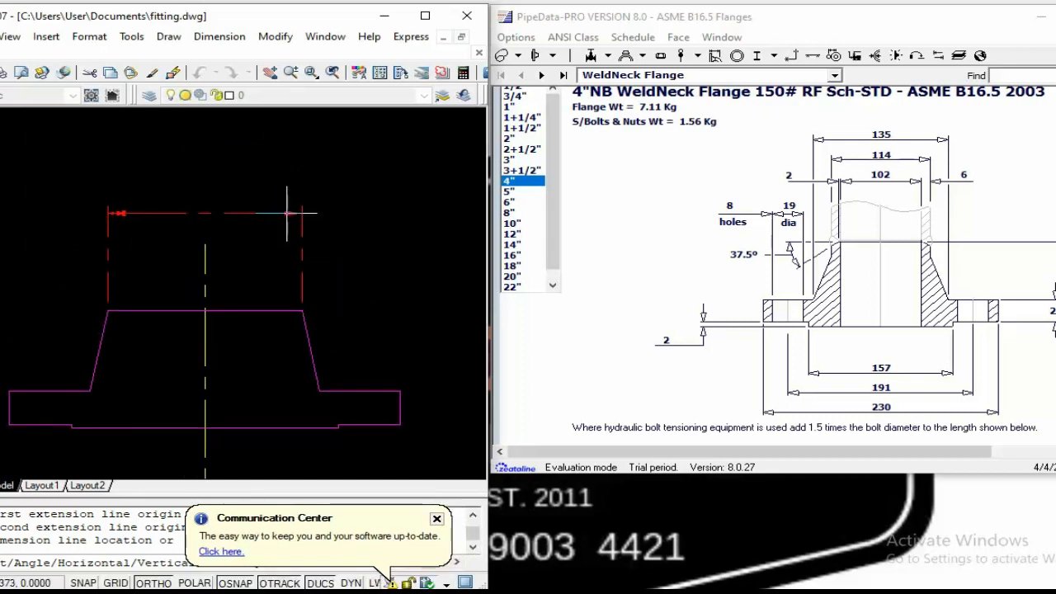
key("Escape")
key("Escape")
Set the current linetype to ByLayer and the current object colour to Red
left_click(425, 16)
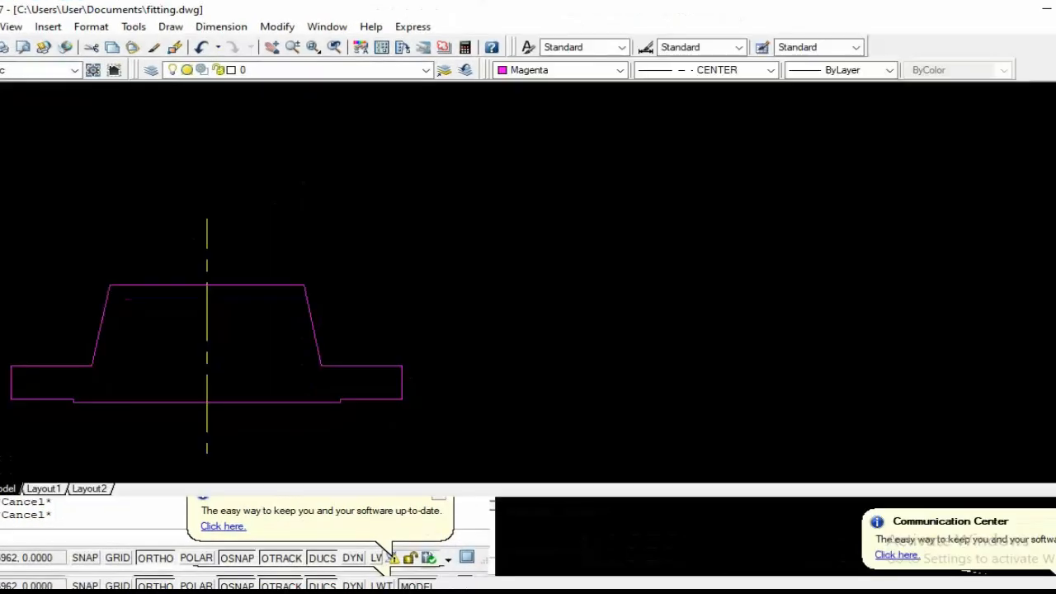
left_click(689, 73)
left_click(707, 84)
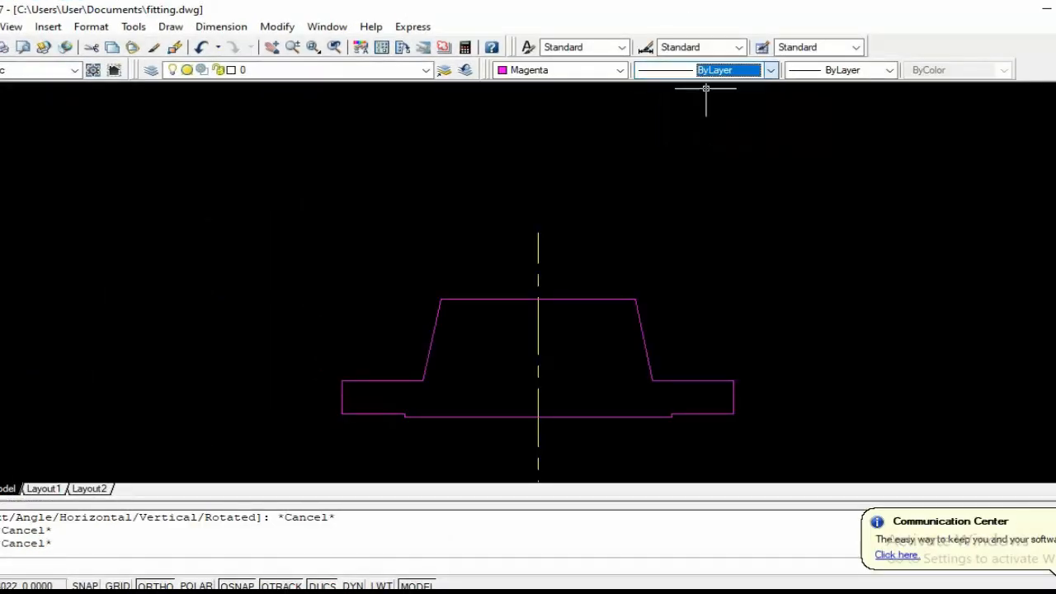
left_click(556, 72)
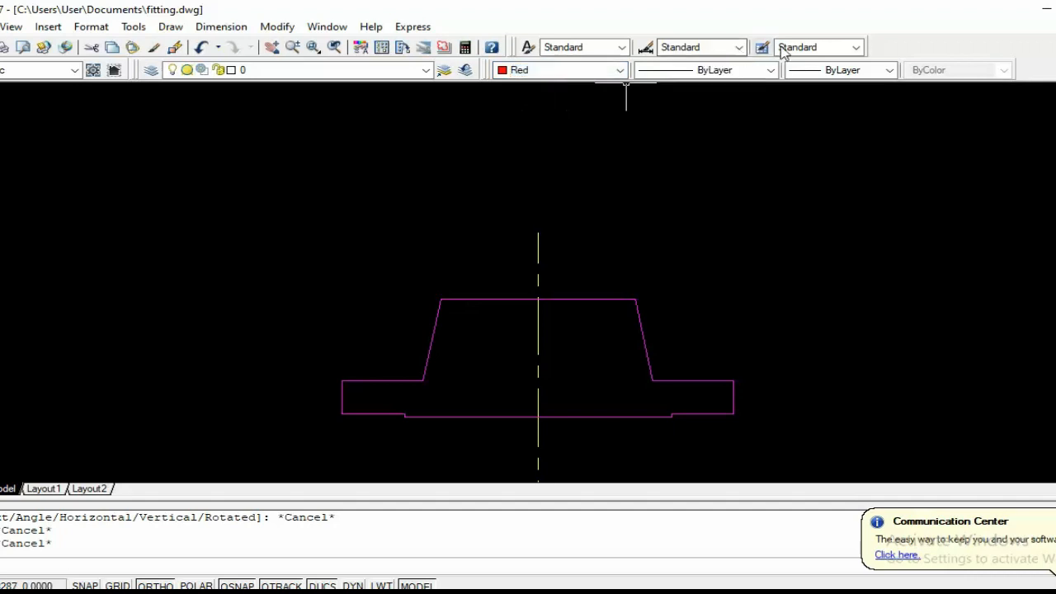
left_click(1055, 9)
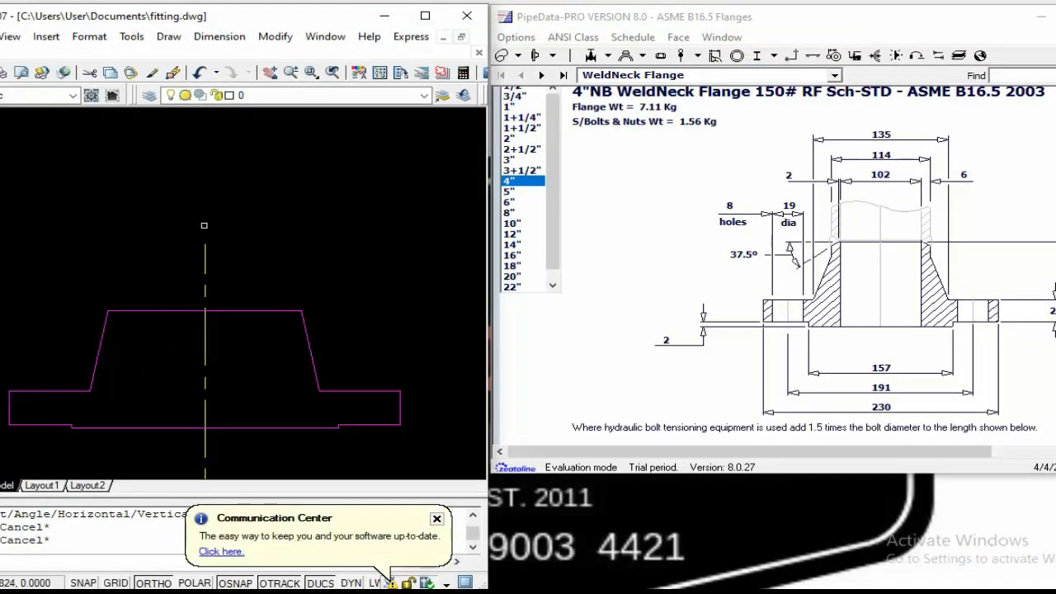
Add a linear dimension for the weld neck's top width, placed above the flange
scroll(204, 224, "down", 2)
middle_click_drag(249, 272, 203, 271)
key("Escape")
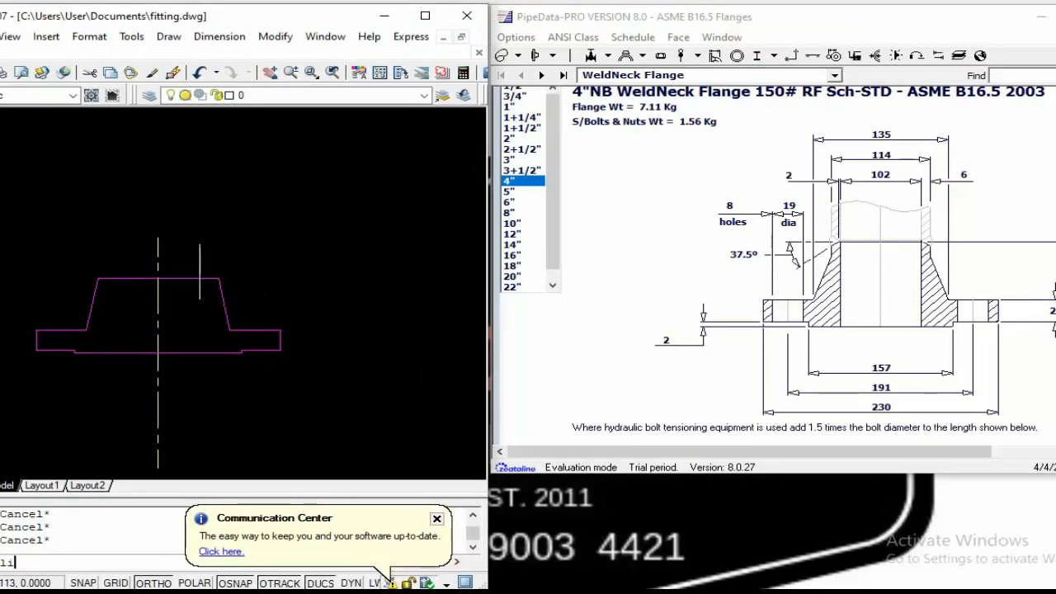
key("Return")
left_click(96, 278)
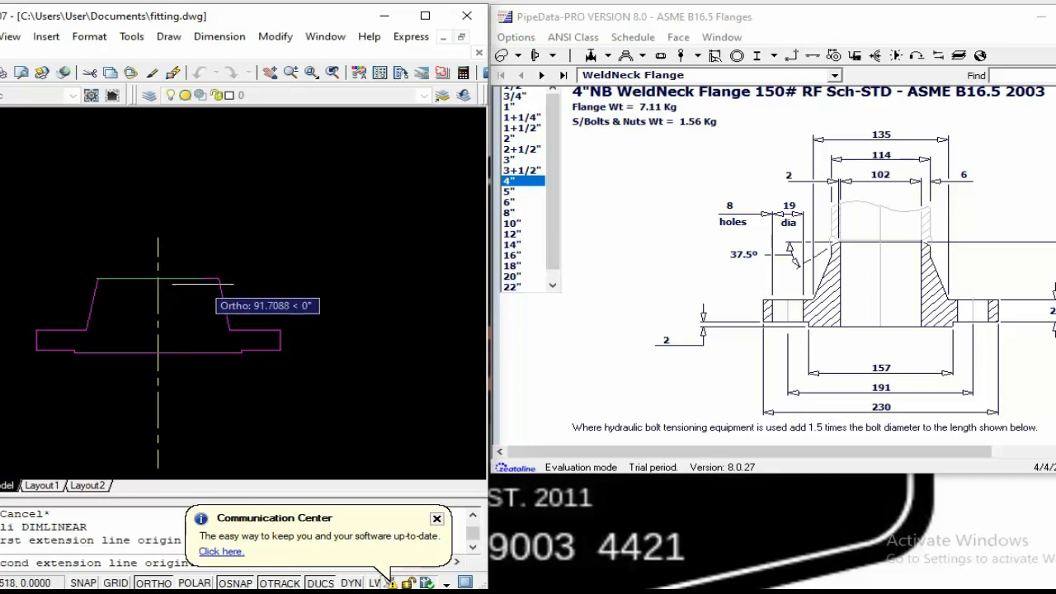
left_click(220, 279)
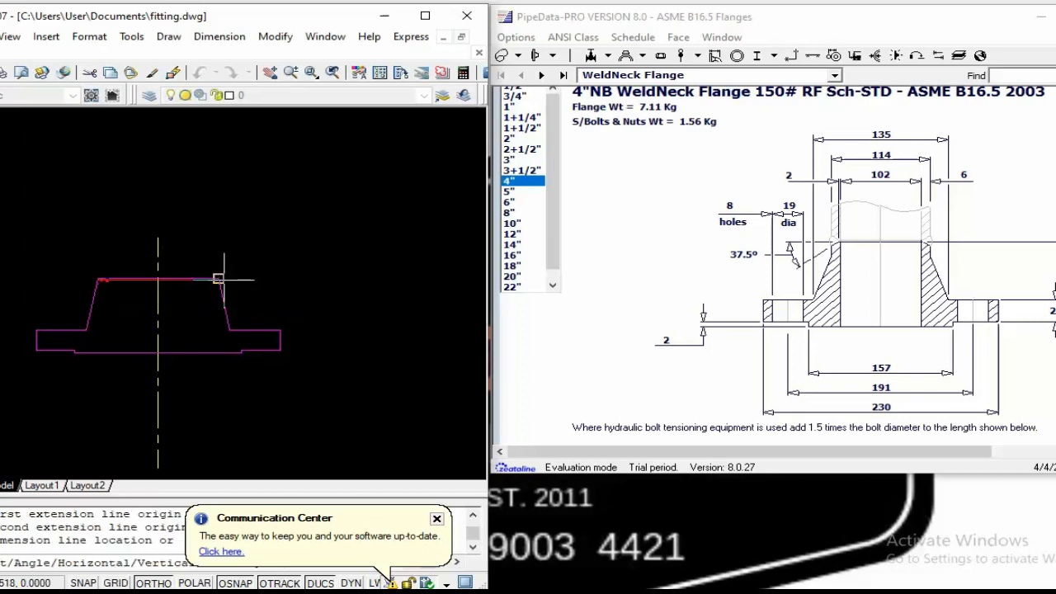
left_click(230, 215)
scroll(222, 216, "up", 4)
middle_click_drag(215, 276, 206, 201)
scroll(205, 201, "down", 2)
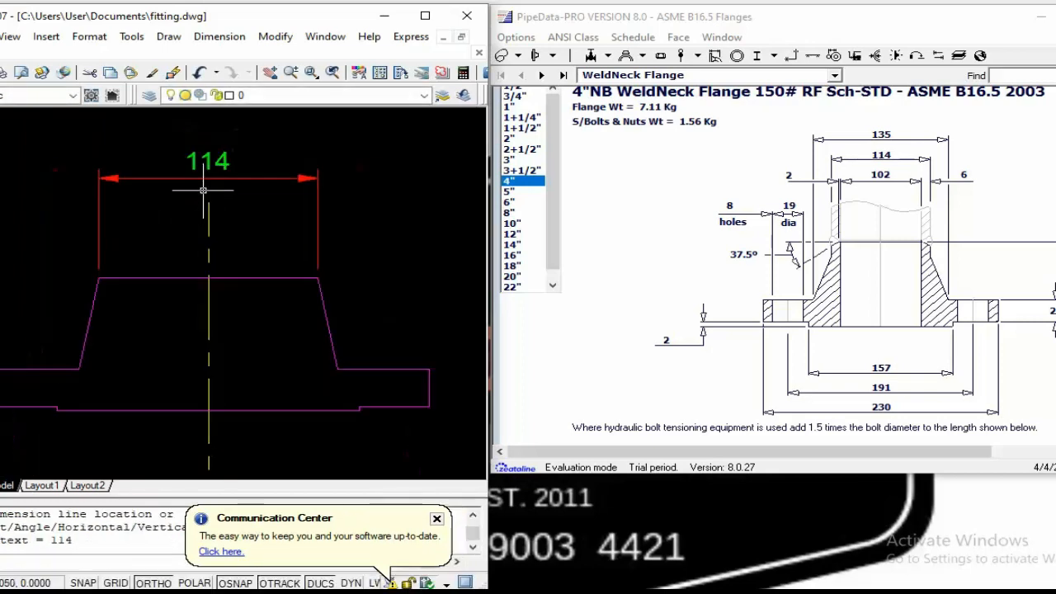
Add a linear dimension for the hub's base width, placed above the weld neck's top-width dimension
key("Escape")
key("Escape")
key("Escape")
type("dli")
key("Return")
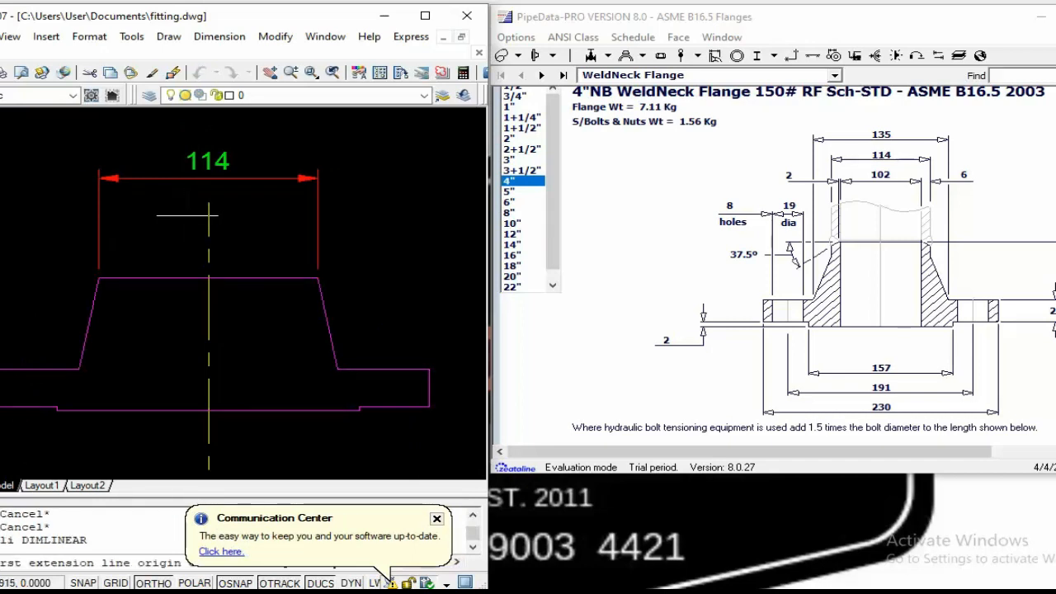
left_click(78, 368)
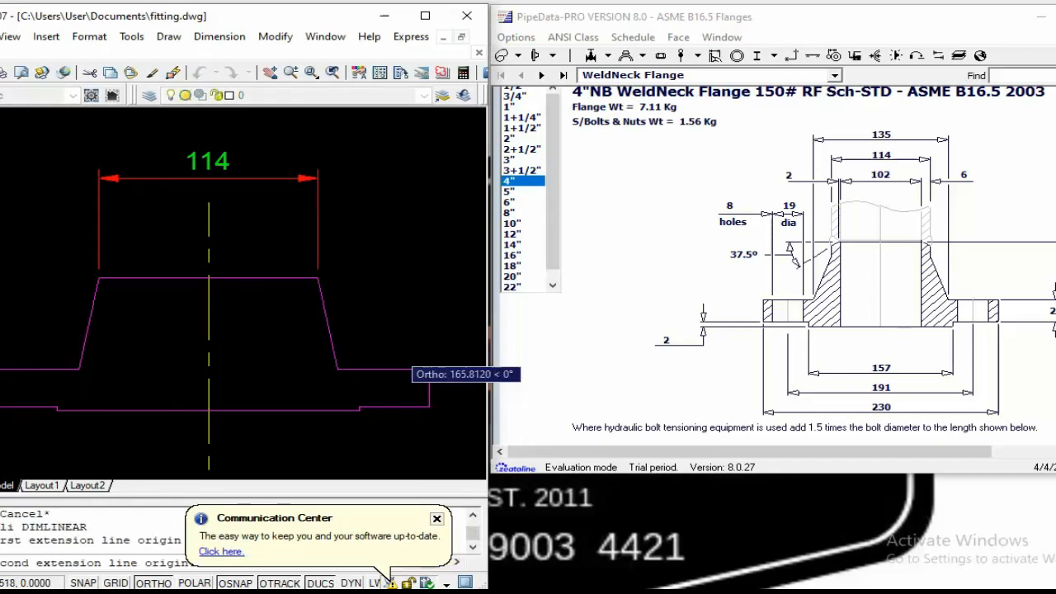
left_click(338, 368)
middle_click_drag(319, 123, 313, 154)
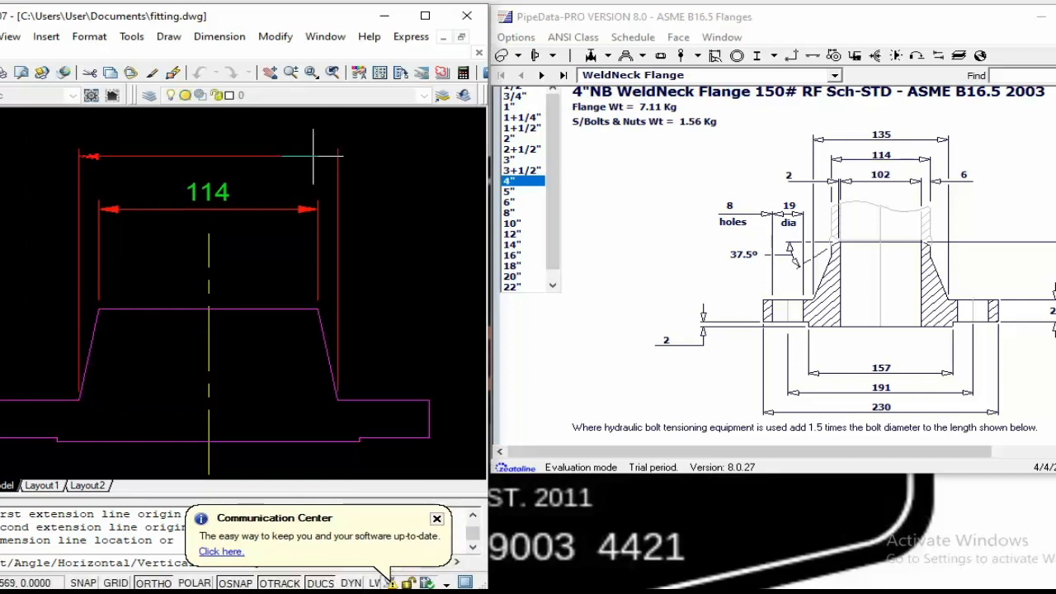
left_click(313, 156)
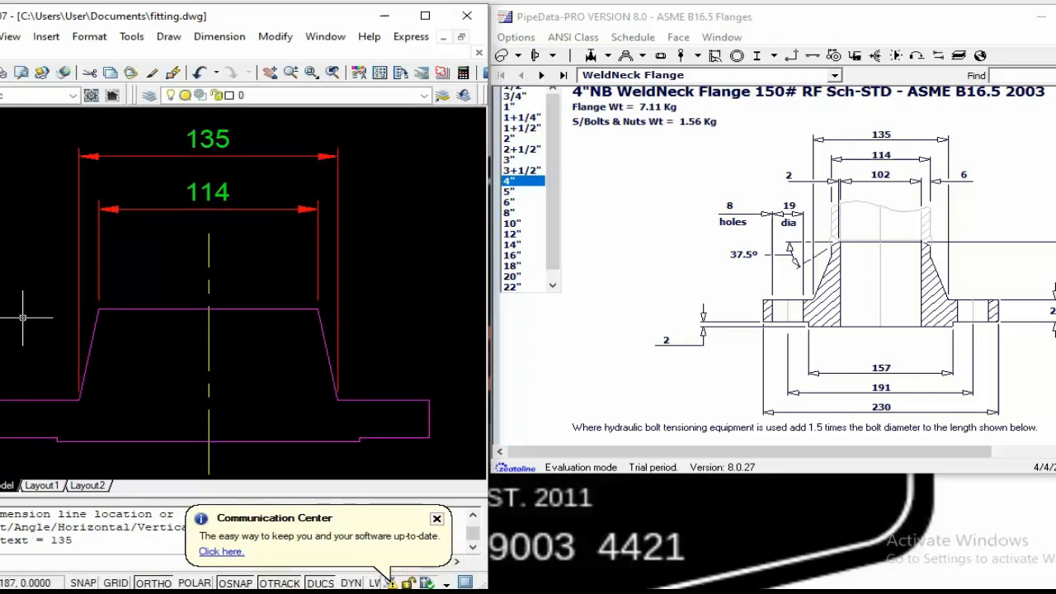
Add a linear dimension for the flange's outside diameter, placed above the hub base dimension
key("Return")
left_click(0, 401)
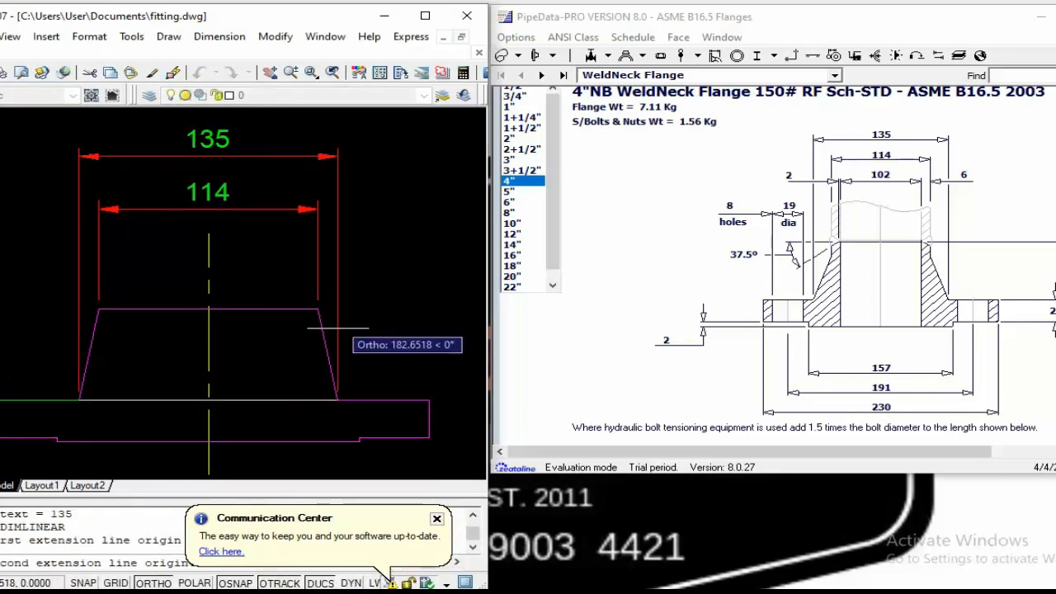
left_click(429, 400)
middle_click_drag(380, 173, 401, 236)
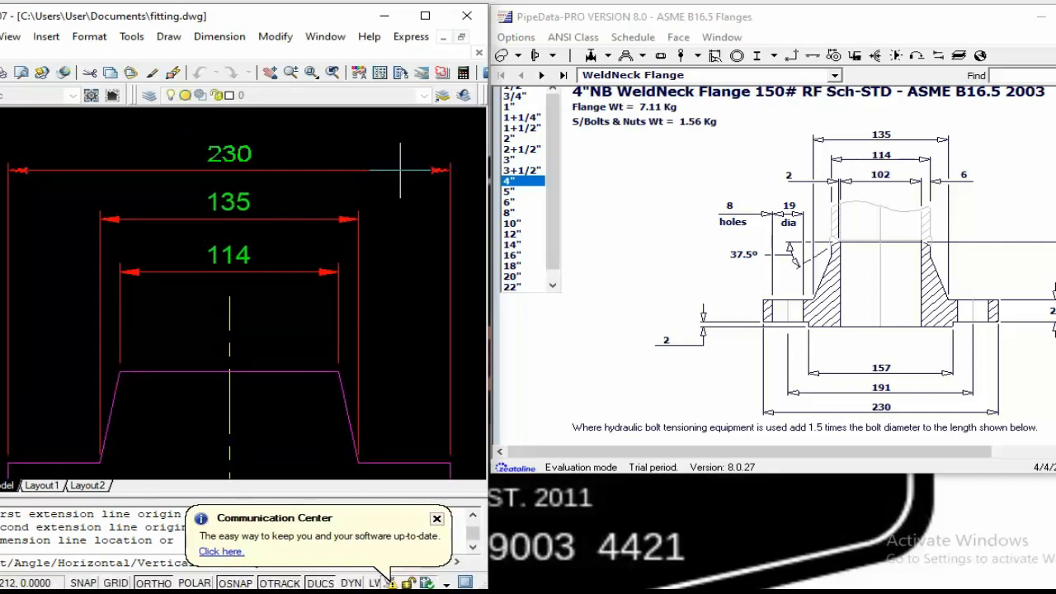
left_click(401, 170)
Add a vertical linear dimension for the flange thickness at its left edge, excluding the raised face
scroll(346, 292, "down", 3)
scroll(347, 292, "up", 3)
middle_click_drag(346, 292, 264, 298)
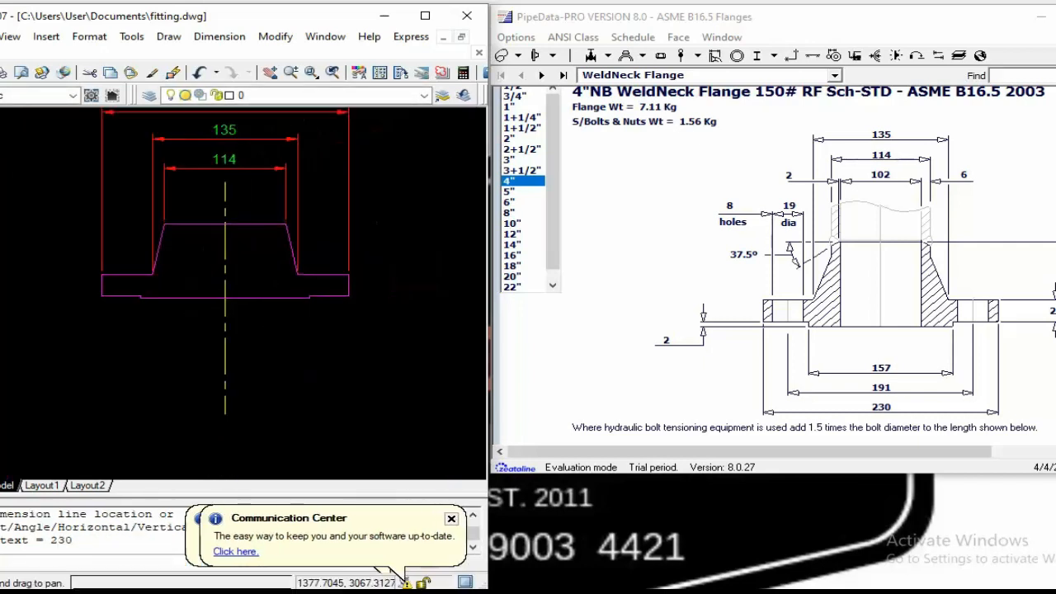
key("Return")
left_click(102, 296)
scroll(100, 289, "up", 5)
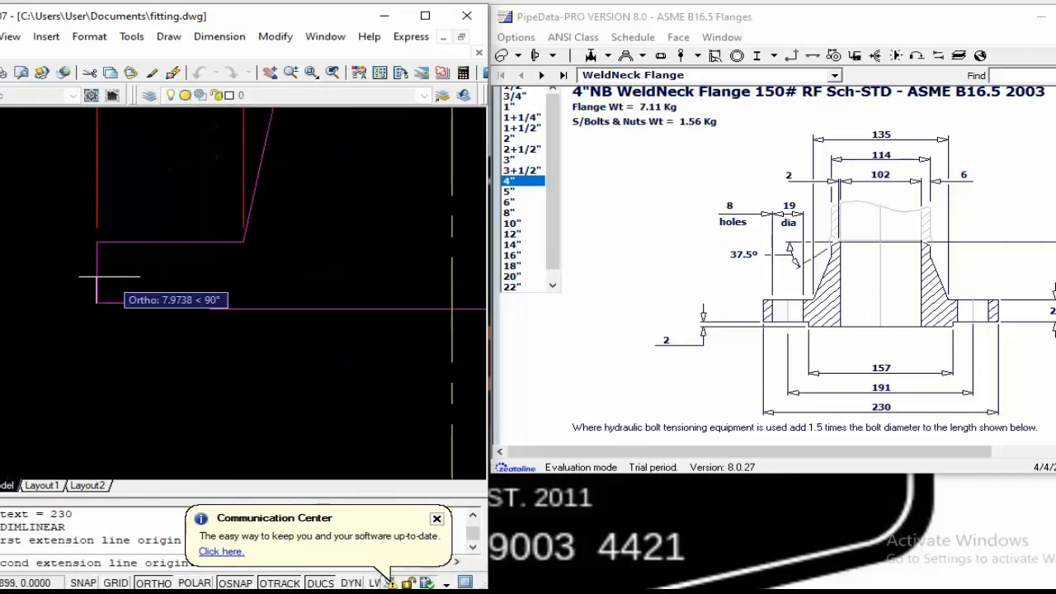
left_click(90, 229)
scroll(145, 232, "down", 3)
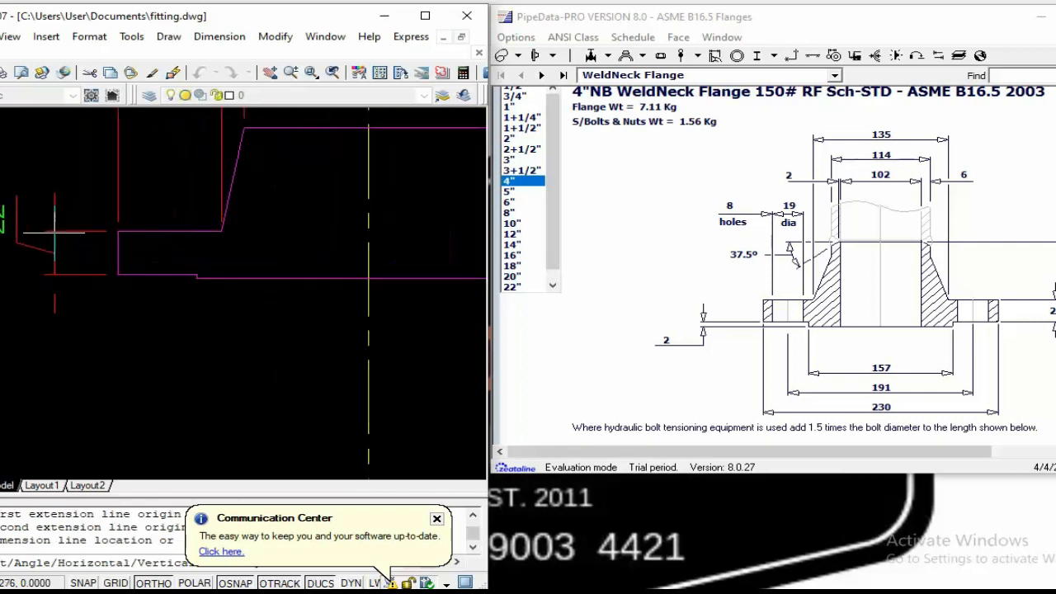
left_click(50, 252)
key("Escape")
key("Escape")
scroll(158, 289, "up", 2)
Add a vertical linear dimension for the raised face height, placed outside the flange thickness dimension
key("Return")
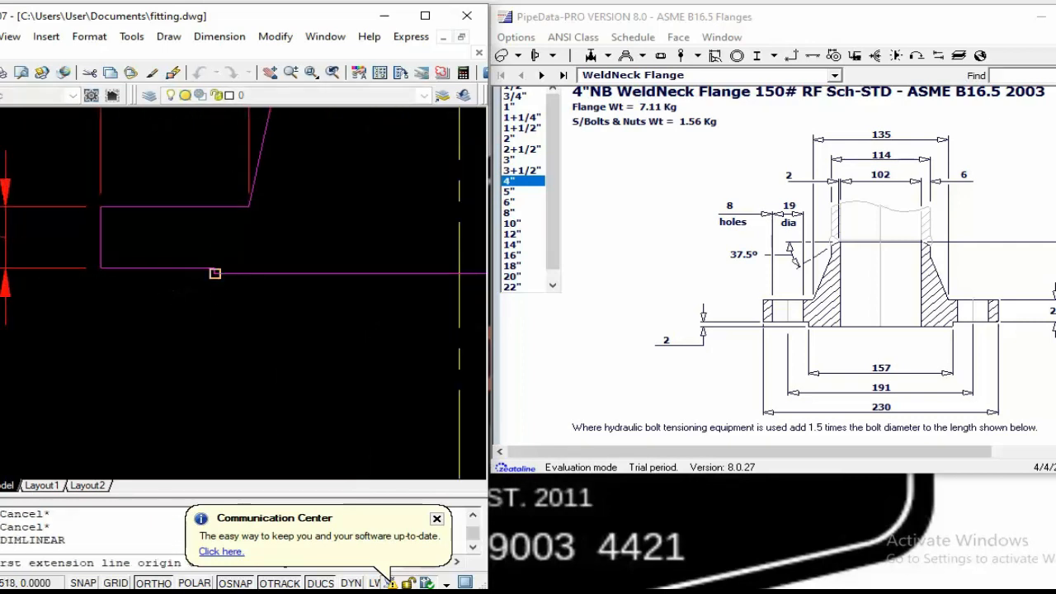
left_click(215, 273)
left_click(99, 273)
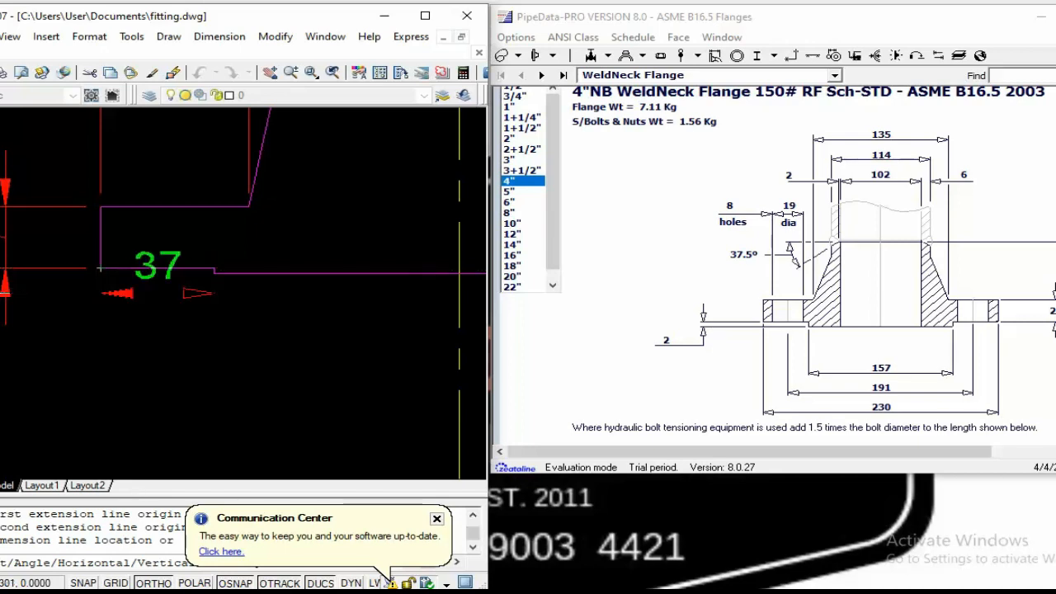
middle_click_drag(6, 300, 125, 301)
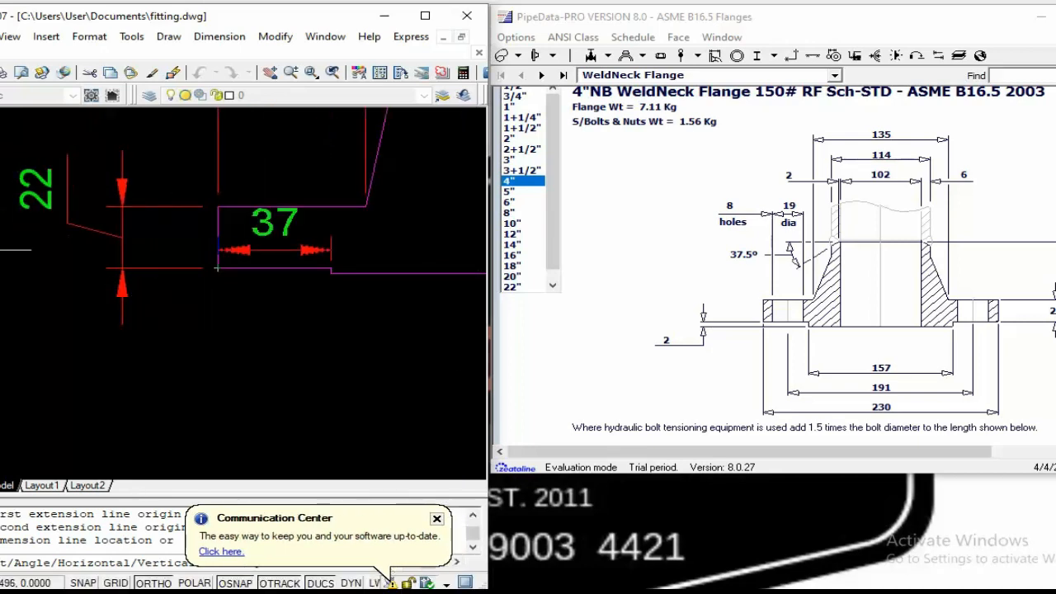
scroll(16, 250, "up", 2)
scroll(42, 302, "down", 2)
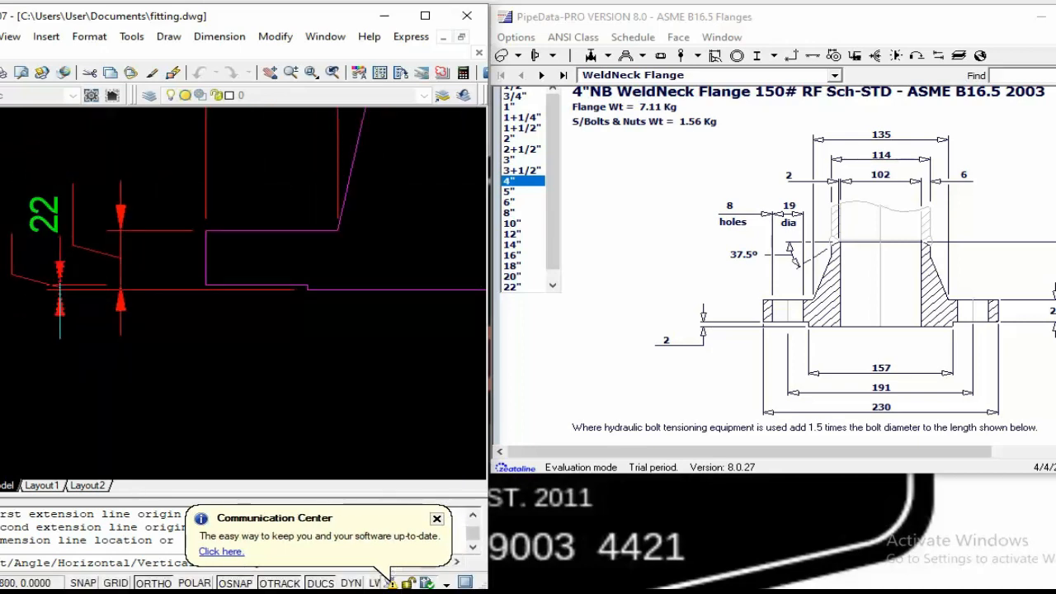
left_click(57, 310)
key("Escape")
key("Escape")
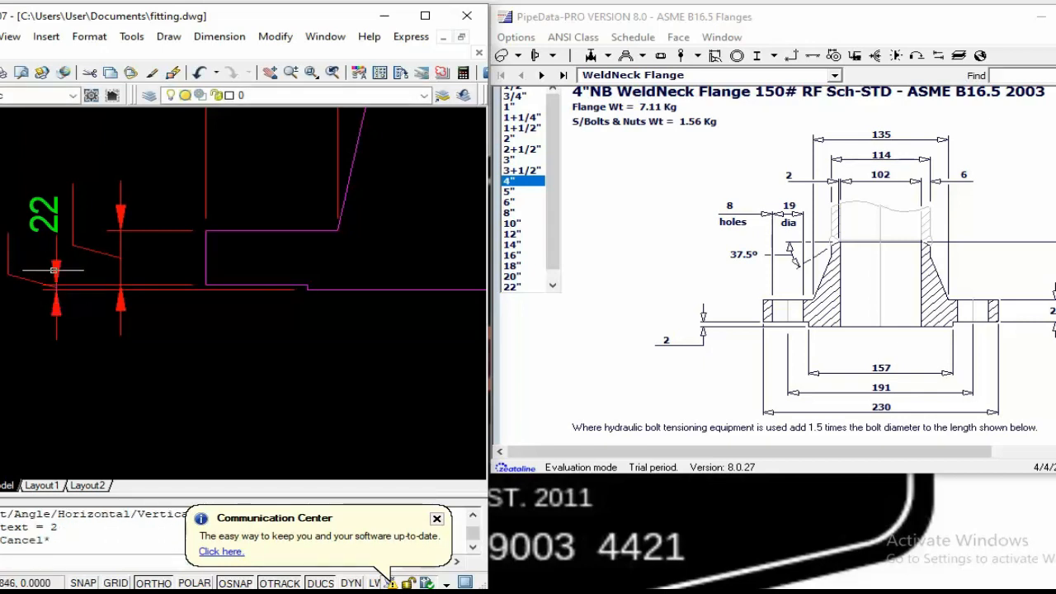
Move the raised-face height dimension line closer to the flange thickness dimension
left_click(54, 282)
left_click(55, 284)
scroll(115, 284, "up", 3)
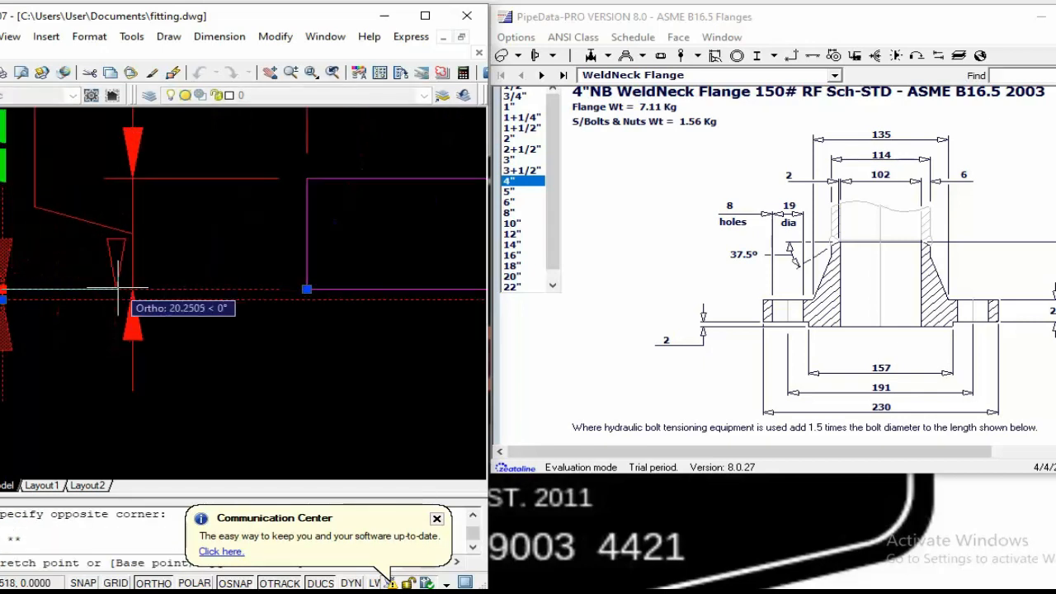
left_click(76, 289)
key("Escape")
scroll(43, 299, "down", 4)
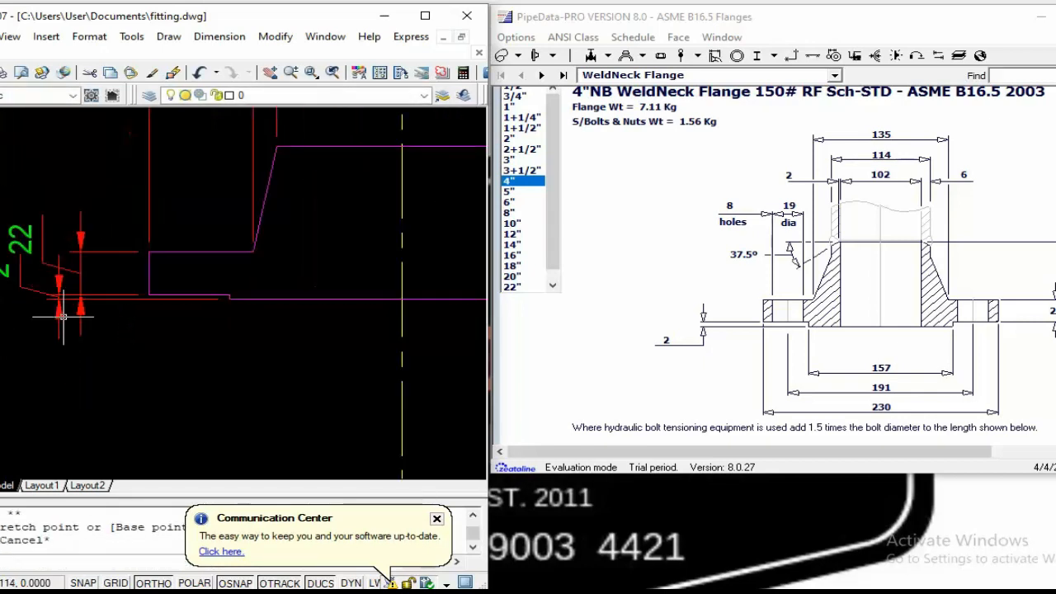
key("Escape")
key("Escape")
Reposition the raised-face height dimension's text below its extension lines, clear of the thickness dimension's text
scroll(6, 291, "up", 3)
left_click(33, 279)
left_click(18, 266)
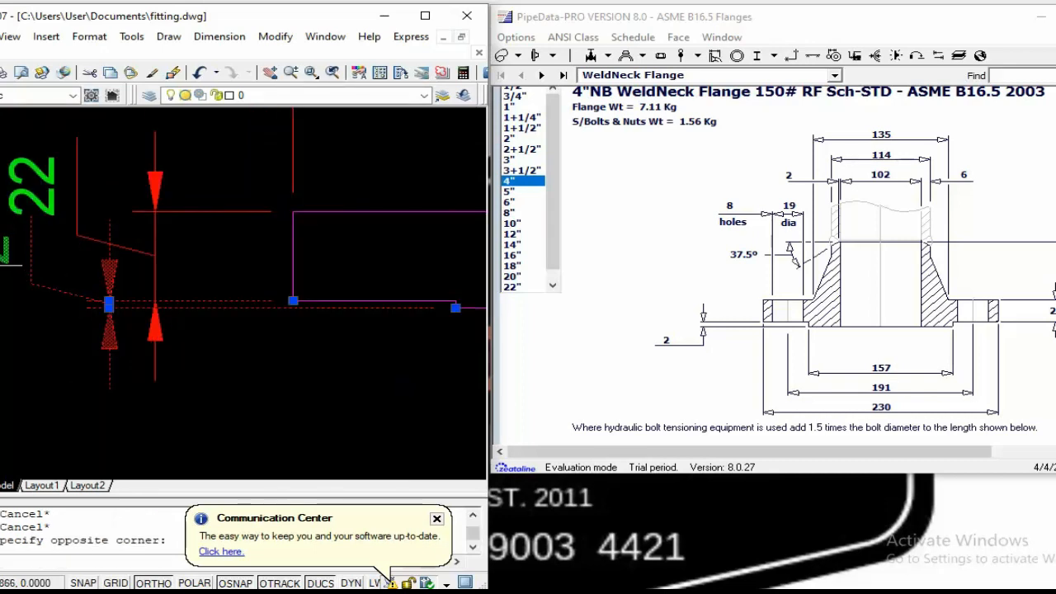
left_click(108, 304)
key("Escape")
key("Escape")
scroll(103, 305, "down", 2)
scroll(98, 318, "down", 1)
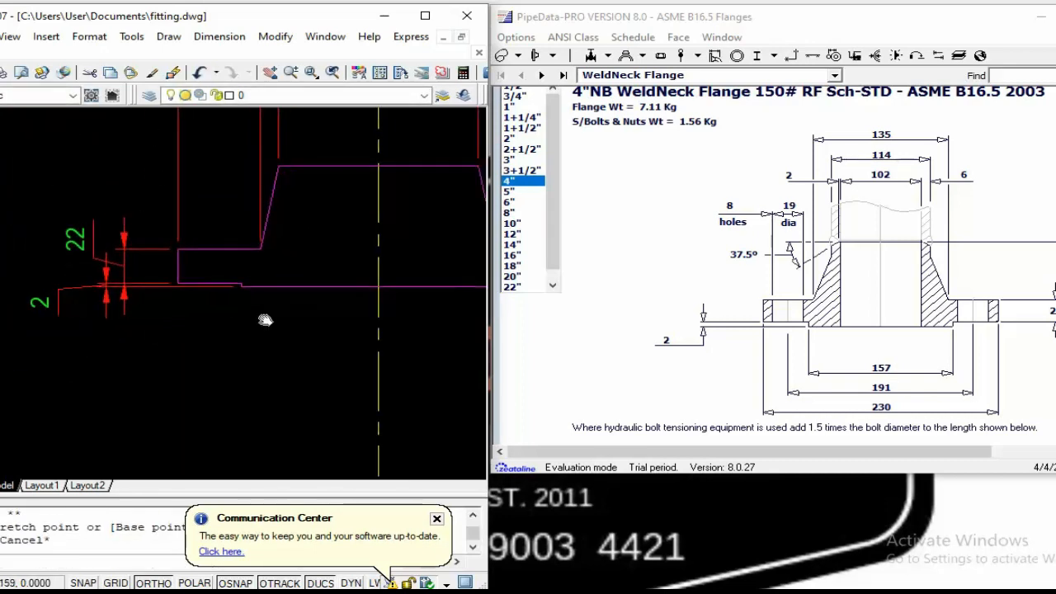
Mirror the raised-face height dimension about the vertical centreline to the flange's right side, keeping the source
key("Escape")
type("mi")
key("space")
left_click(51, 314)
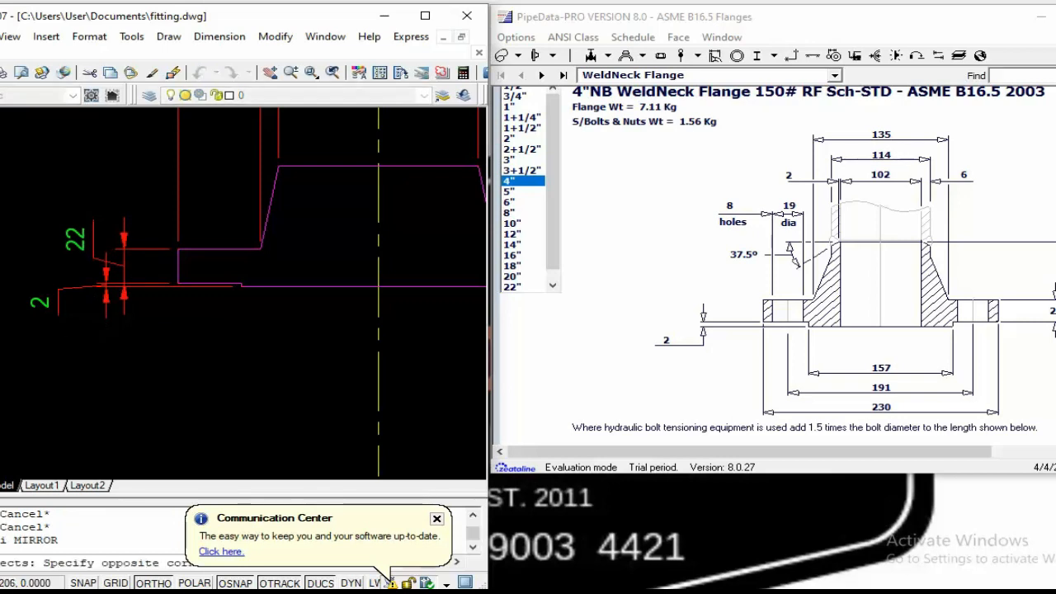
left_click(12, 287)
scroll(12, 288, "down", 4)
key("space")
left_click(156, 278)
left_click(159, 262)
key("space")
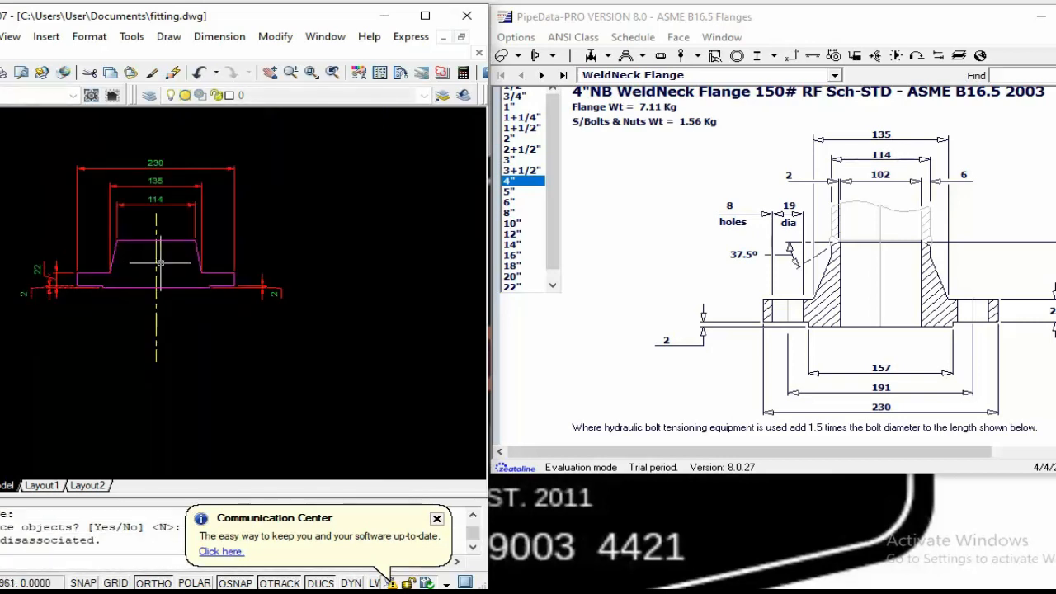
Erase the original raised-face height dimension on the flange's left side
key("Escape")
scroll(32, 300, "up", 4)
type("e")
key("space")
left_click(41, 299)
left_click(18, 283)
key("space")
key("Escape")
middle_click_drag(471, 264, 335, 264)
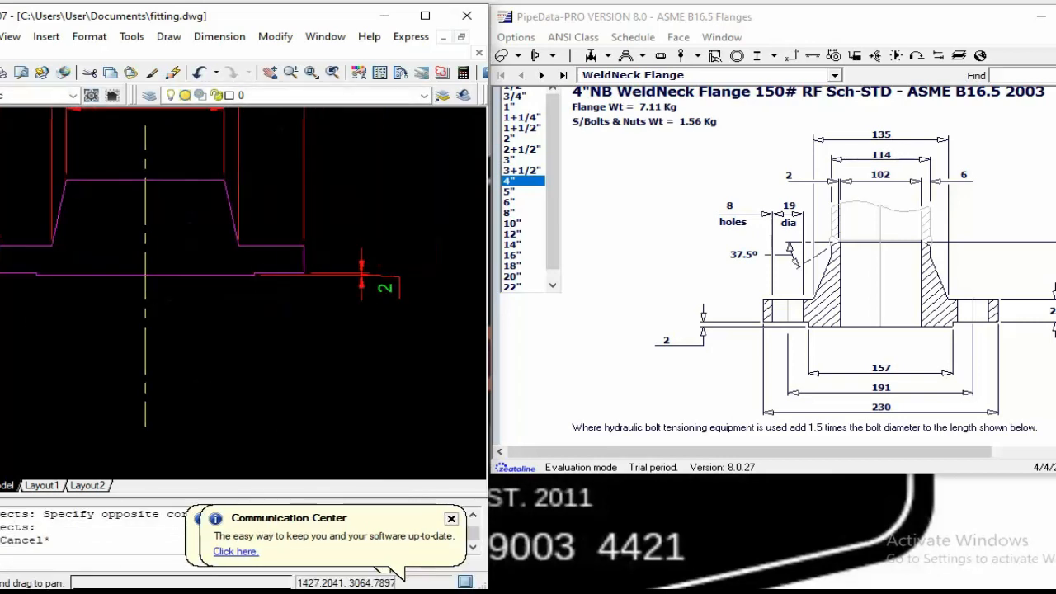
scroll(336, 264, "up", 4)
scroll(335, 306, "down", 4)
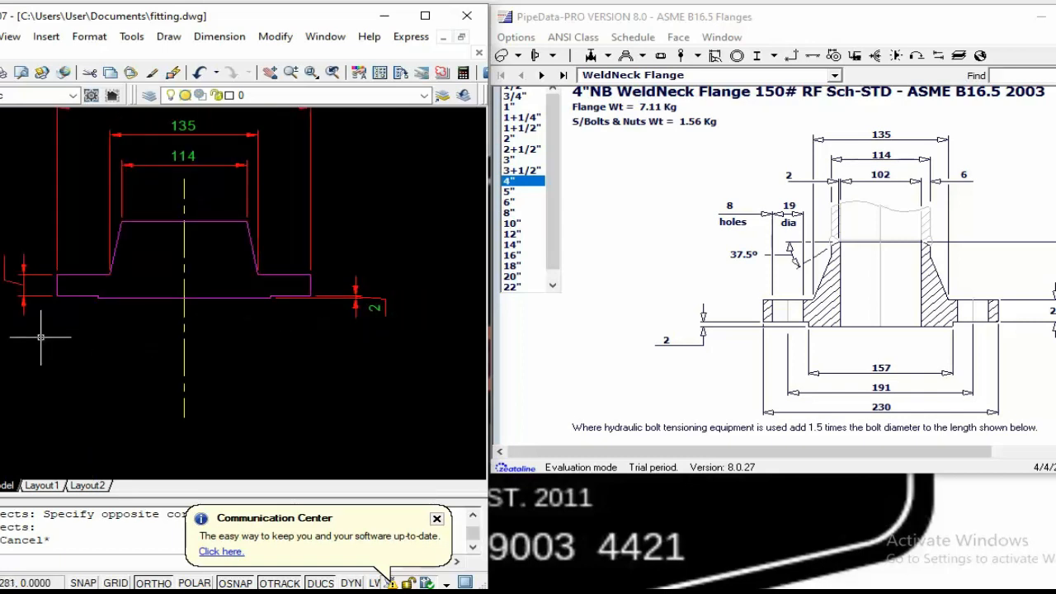
Add a horizontal linear dimension for the raised face diameter, placed below the flange
key("Escape")
key("Escape")
type("dli")
key("Return")
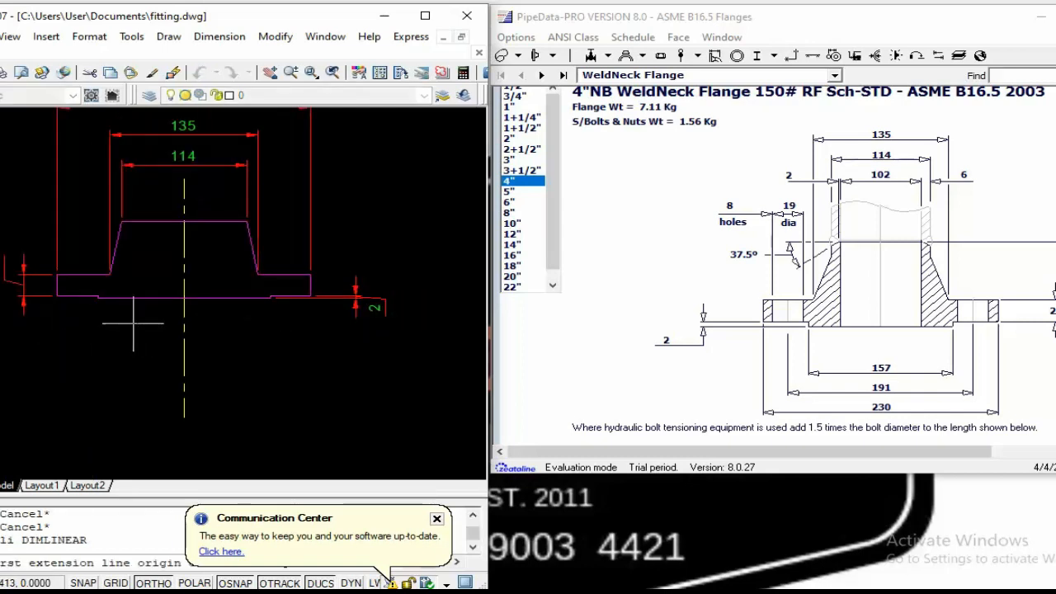
scroll(93, 296, "up", 8)
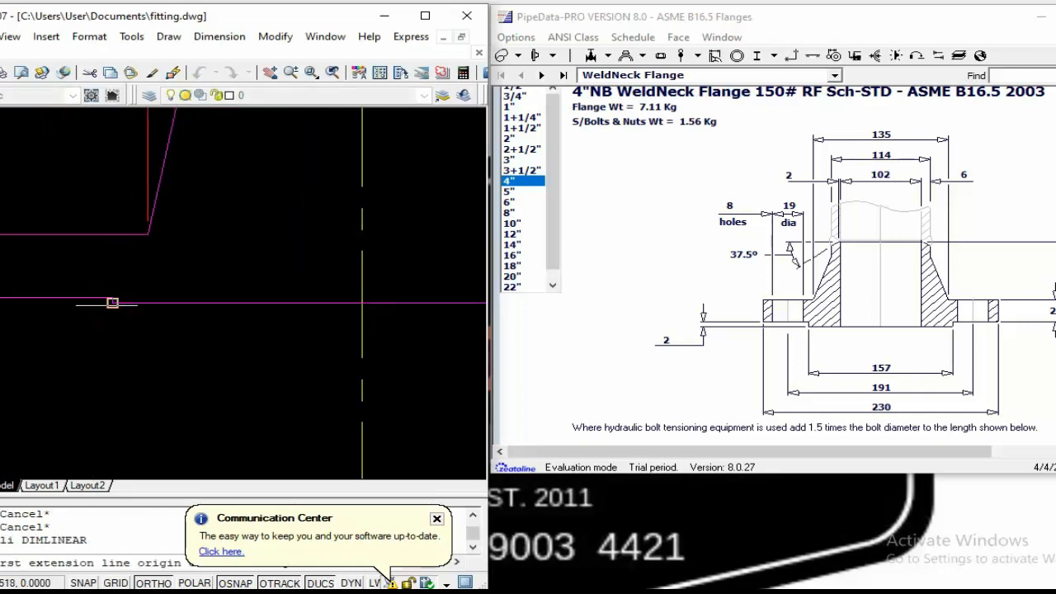
left_click(109, 303)
scroll(109, 302, "down", 7)
scroll(301, 326, "up", 8)
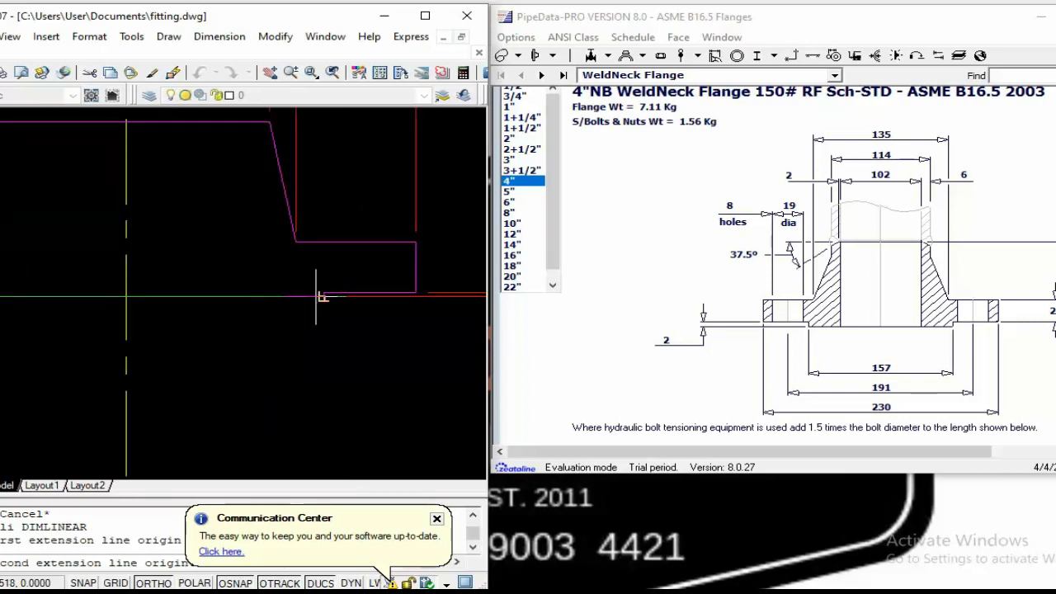
left_click(318, 295)
scroll(306, 295, "down", 9)
left_click(289, 347)
key("Escape")
key("Escape")
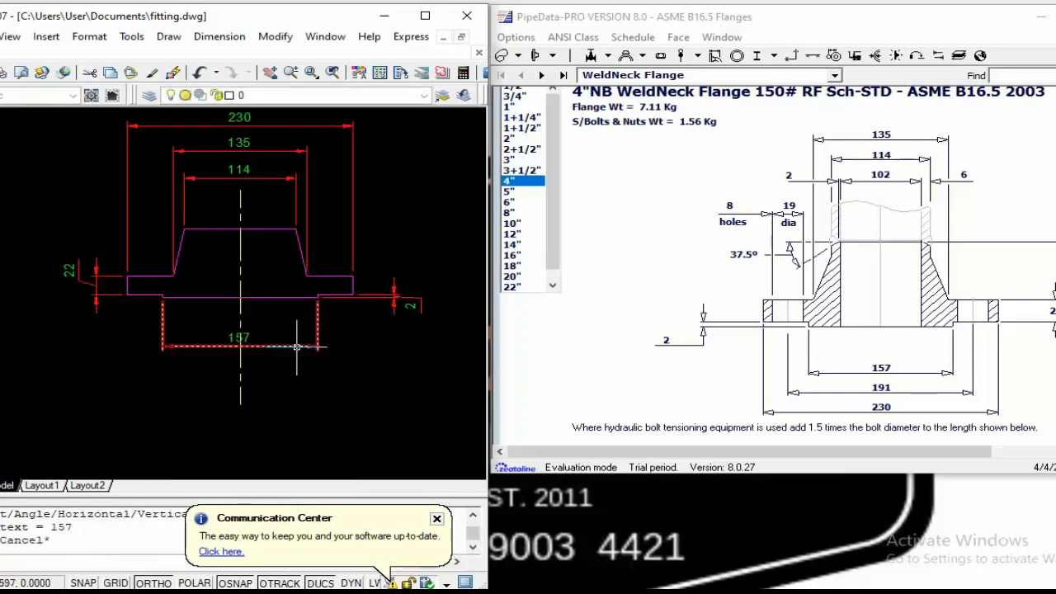
Break the centreline just below the flange and erase its leftover lower segment beneath the raised-face diameter dimension
type("br")
key("space")
left_click(241, 312)
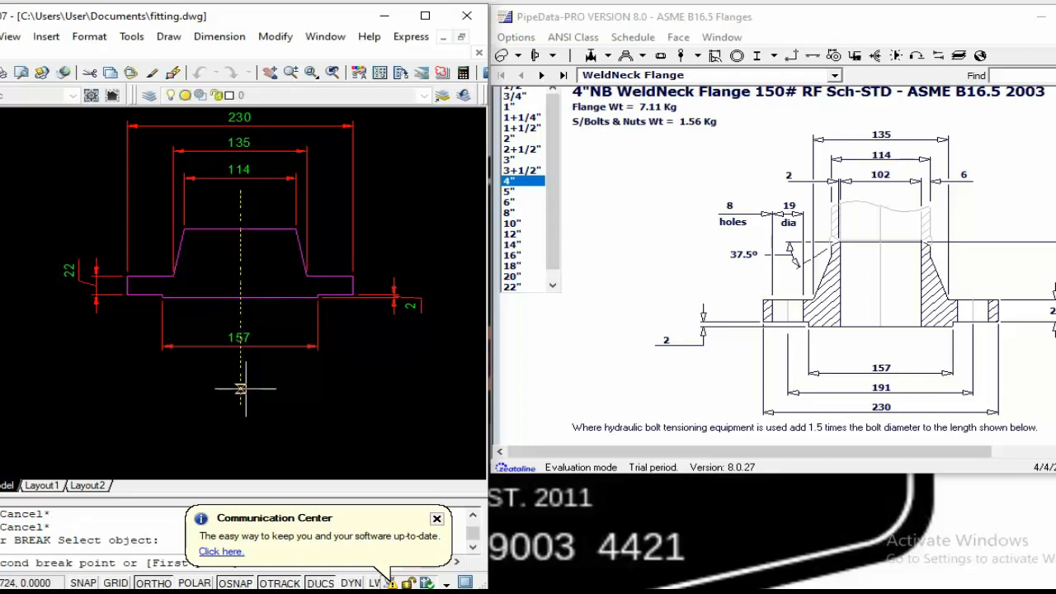
left_click(243, 384)
key("Escape")
type("e")
key("space")
left_click(265, 398)
left_click(216, 371)
key("space")
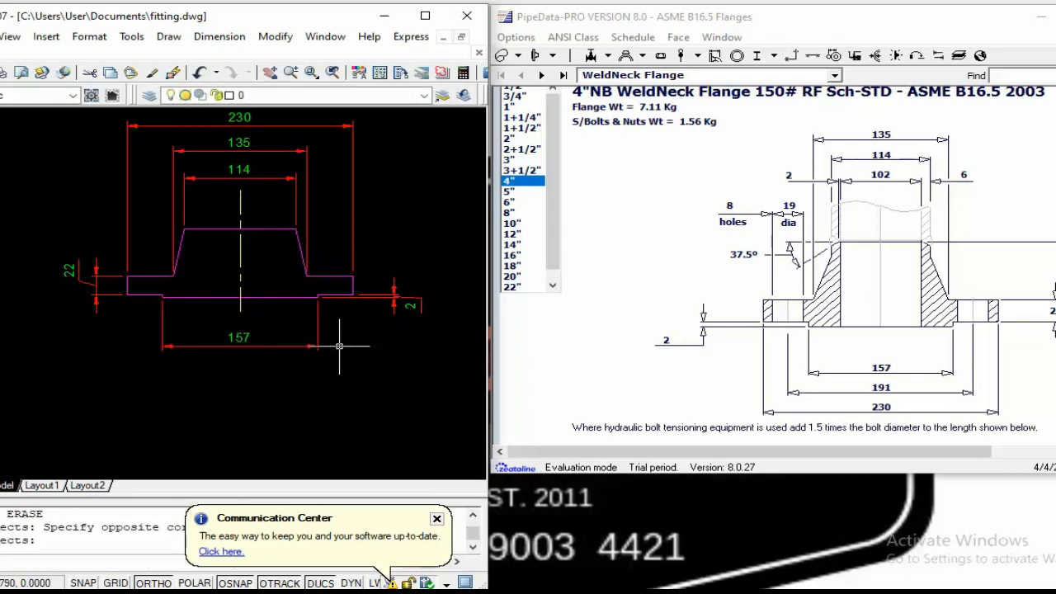
key("Escape")
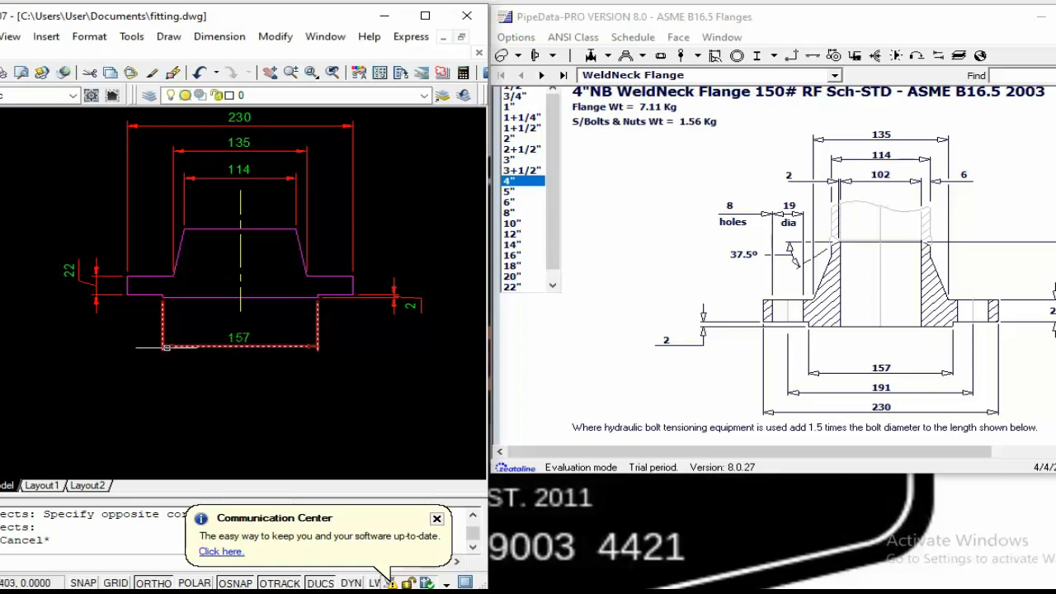
Copy the flange profile with its centreline and dimensions horizontally to the right of the original
middle_click_drag(260, 374, 205, 382)
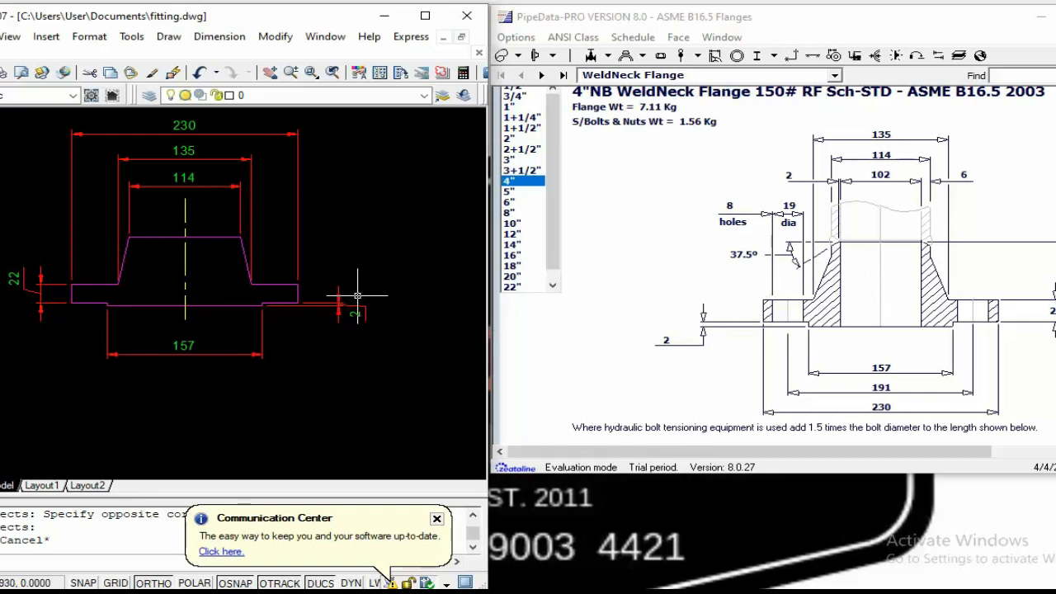
scroll(234, 283, "down", 4)
key("Escape")
key("Escape")
scroll(176, 292, "up", 3)
mouse_move(339, 341)
middle_mouse_down()
mouse_move(293, 325)
mouse_move(274, 362)
middle_mouse_up()
type("co")
key("Return")
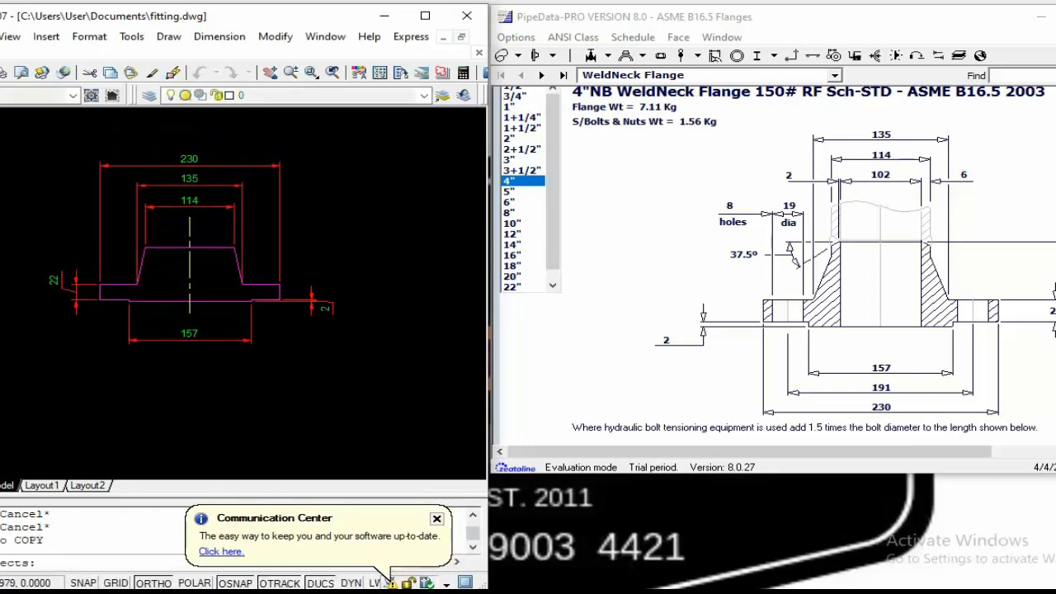
left_click(29, 155)
left_click(361, 399)
left_click(382, 404, "shift")
left_click(113, 194, "shift")
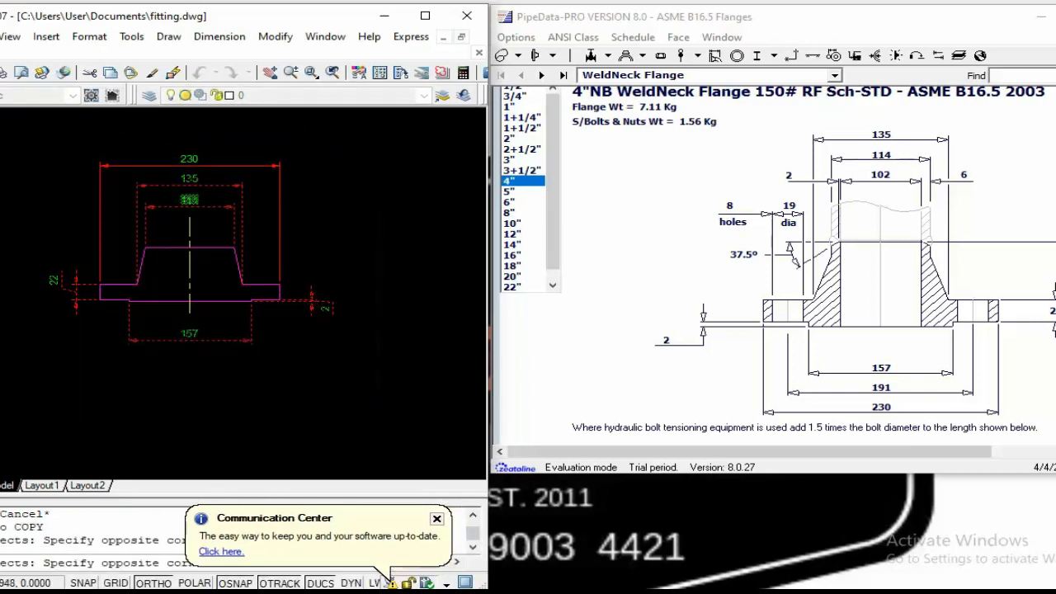
scroll(178, 149, "down", 3)
key("Return")
left_click(214, 189)
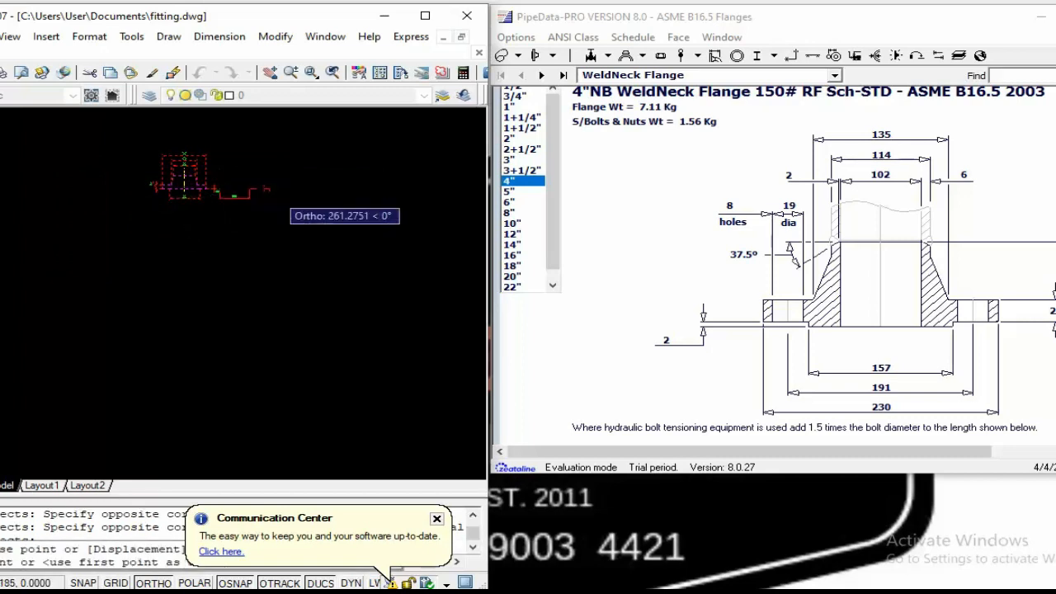
left_click(342, 198)
scroll(302, 169, "up", 3)
middle_click_drag(297, 198, 266, 238)
key("Escape")
key("Escape")
Erase the three width dimensions above the copied flange and its flange thickness dimension
type("e")
key("space")
left_click(379, 163)
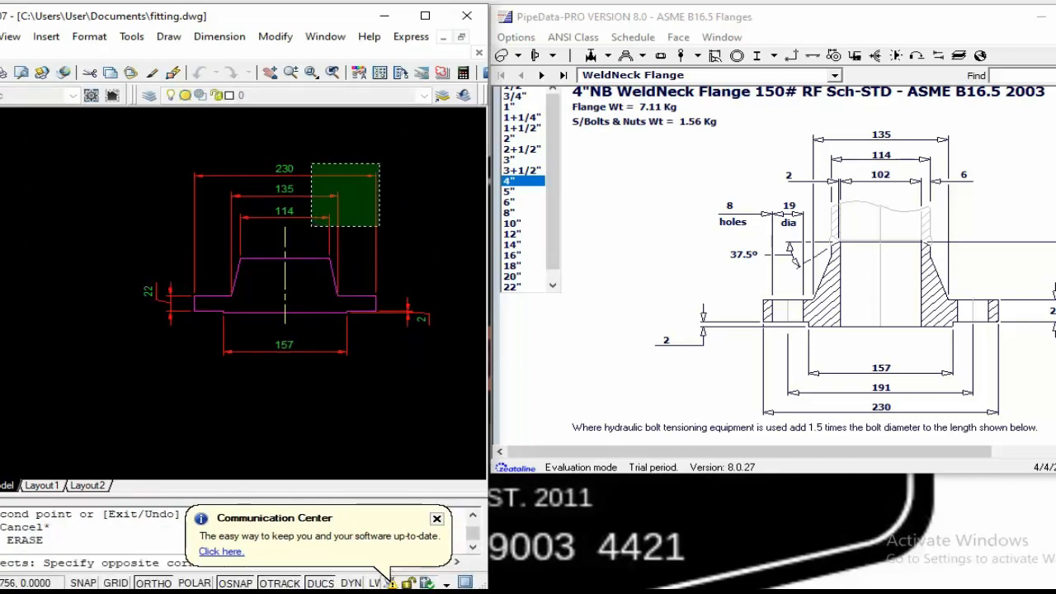
left_click(311, 226)
key("space")
key("Escape")
key("space")
left_click(181, 285)
left_click(157, 307)
key("space")
key("space")
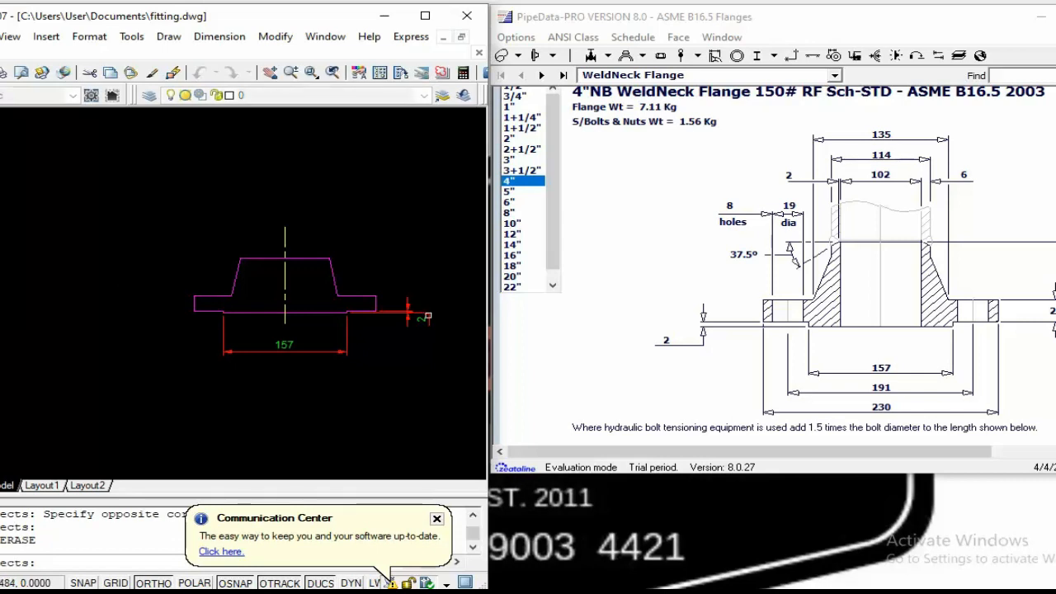
key("Escape")
key("Escape")
key("Escape")
Erase the raised-face height and raised-face diameter dimensions from the copied flange
type("e")
key("space")
left_click(440, 340)
left_click(417, 308)
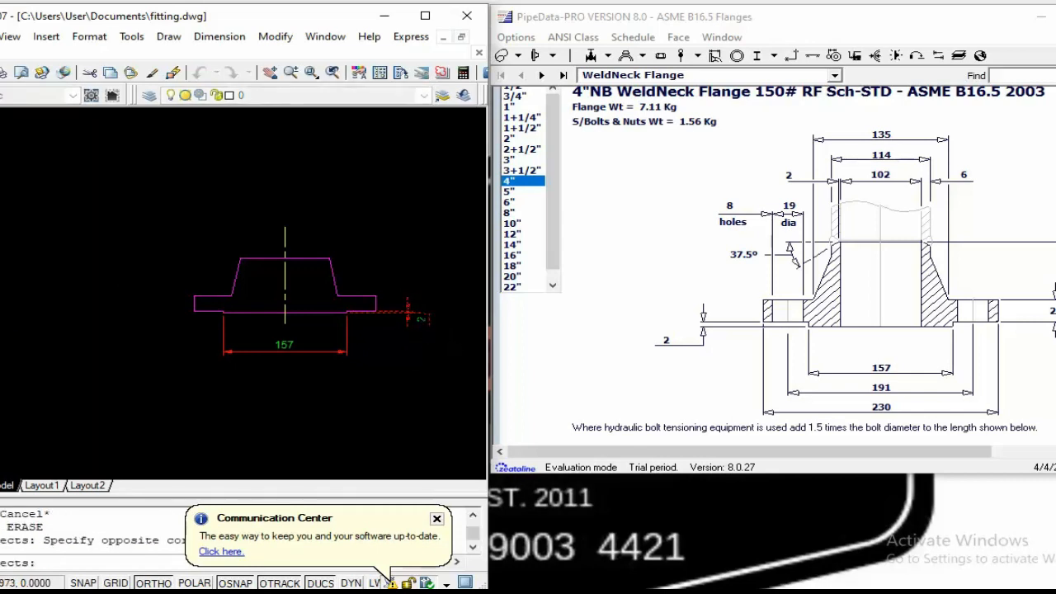
key("space")
key("space")
left_click(370, 338)
left_click(309, 355)
key("space")
key("Escape")
scroll(222, 296, "up", 2)
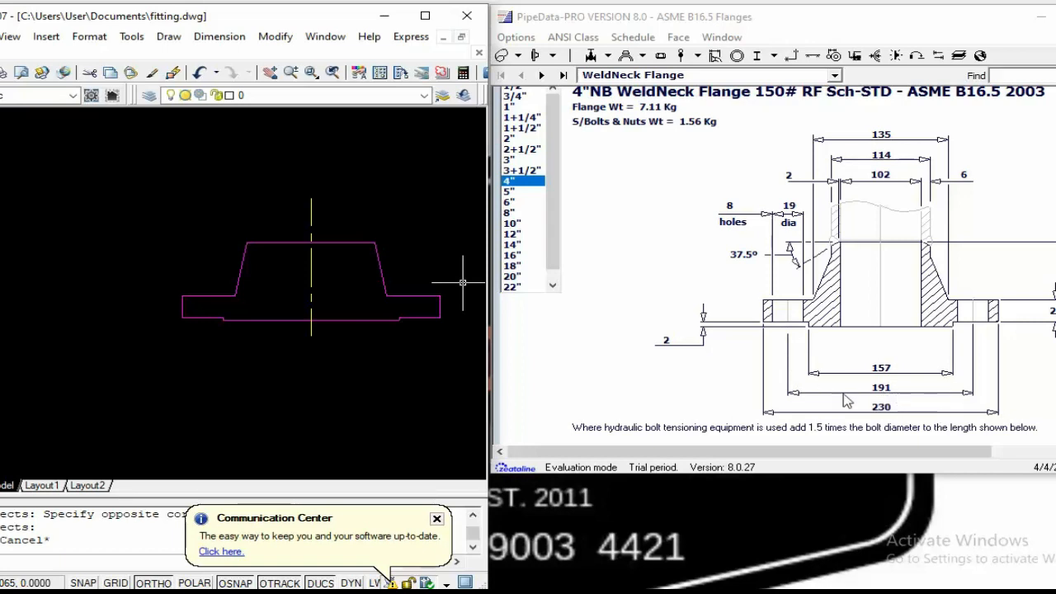
Offset the copied flange's centreline to both sides by half the 191 mm bolt circle diameter
left_click(388, 393)
key("Escape")
key("Escape")
key("Escape")
key("Escape")
type("o")
key("Return")
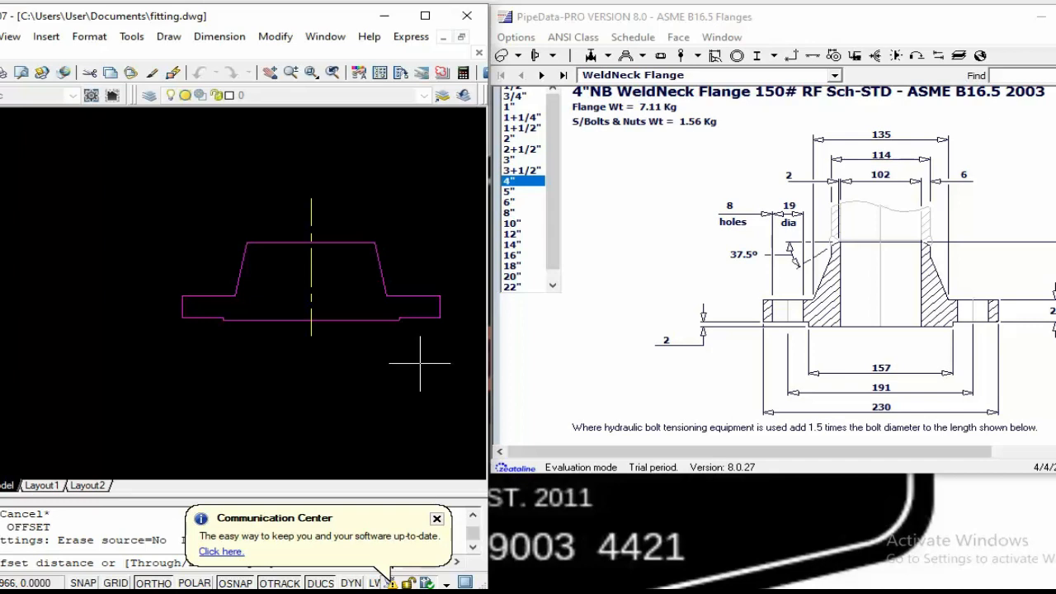
key("Return")
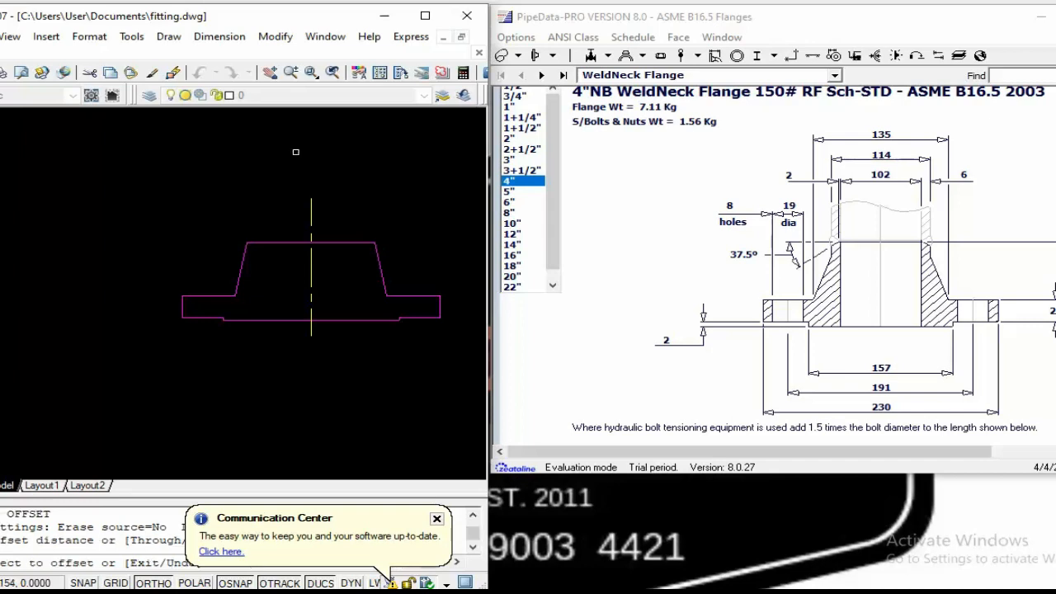
left_click(313, 291)
left_click(273, 280)
left_click(312, 291)
left_click(454, 264)
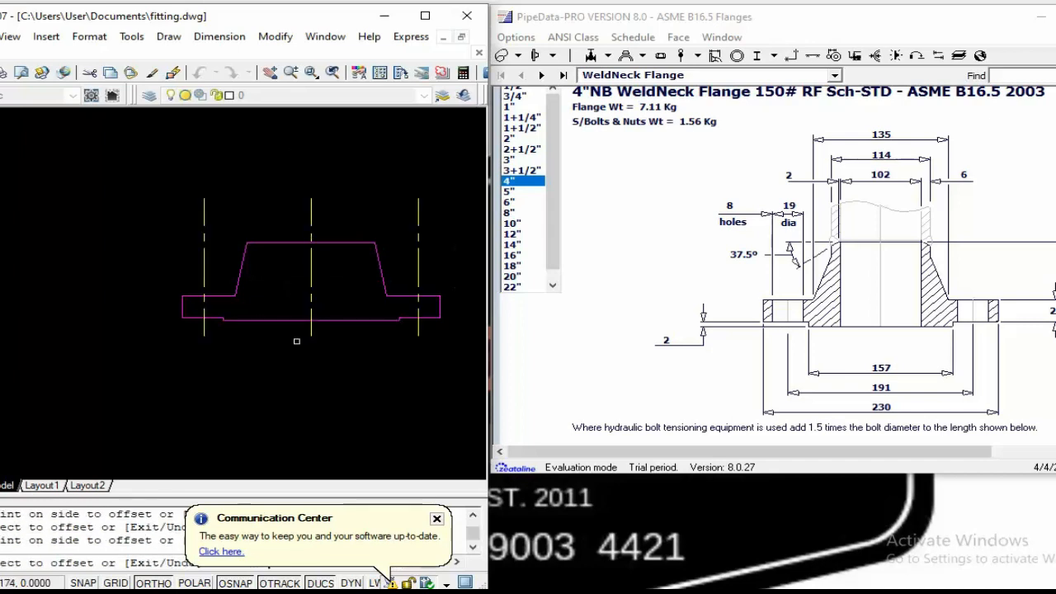
key("Escape")
key("Escape")
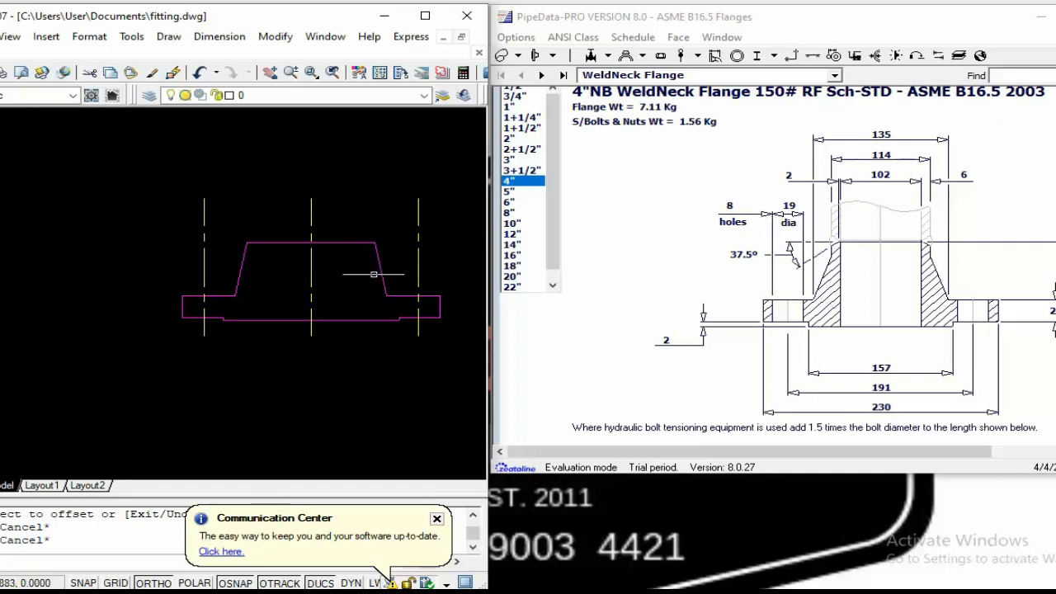
Offset the copied flange's left bolt centreline to both sides by half the 19 mm bolt hole diameter
scroll(183, 301, "up", 5)
key("Escape")
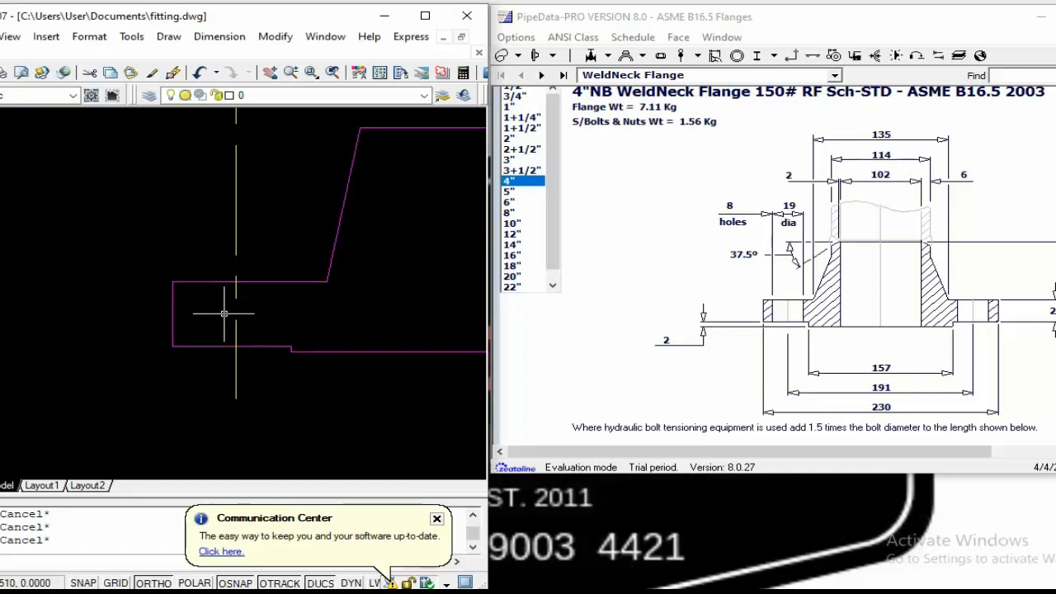
type("o")
key("Return")
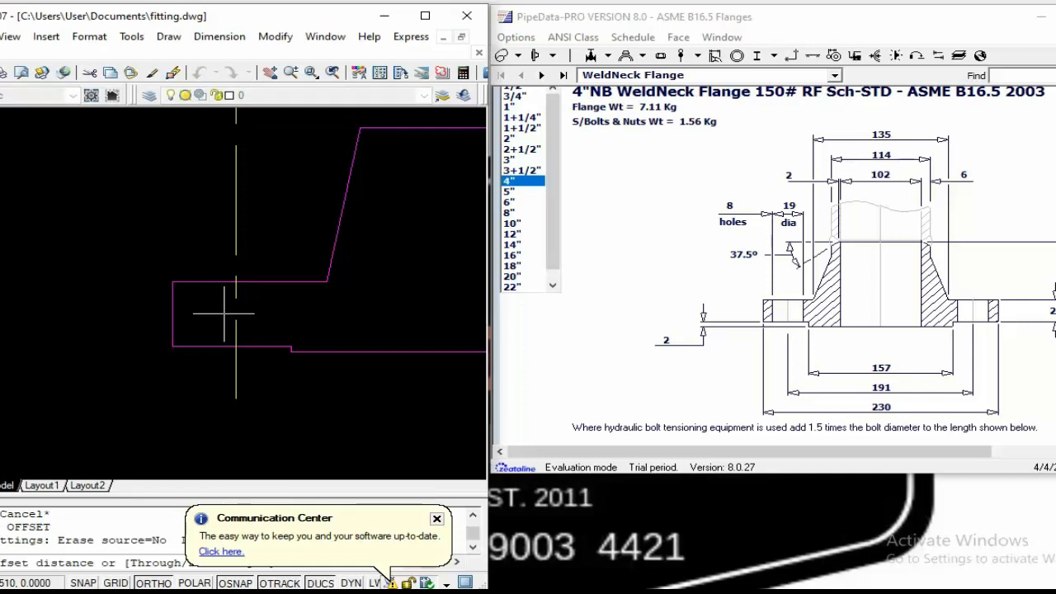
key("Return")
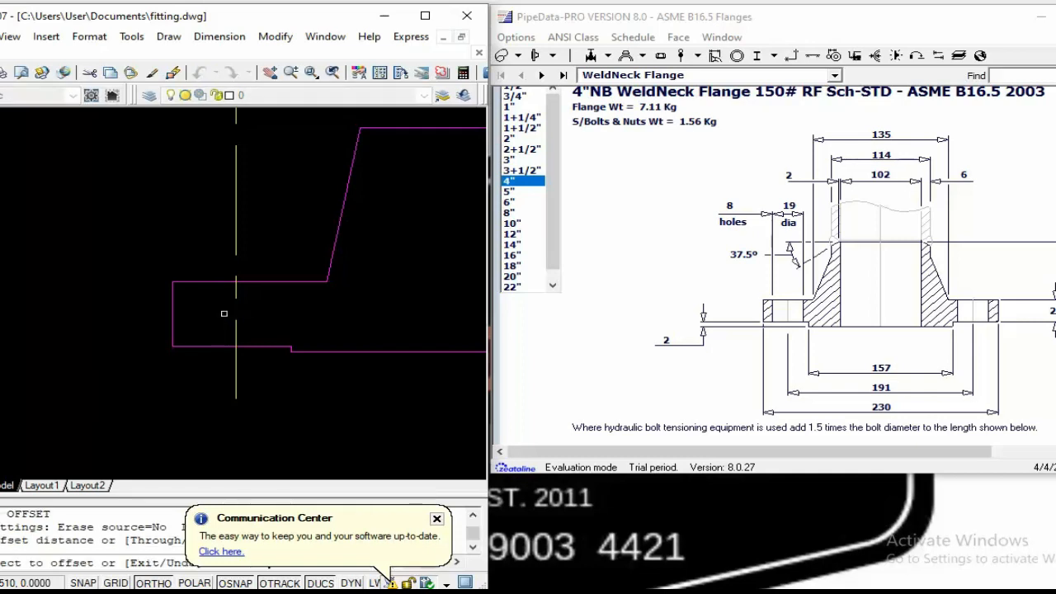
left_click(234, 217)
left_click(268, 221)
left_click(238, 217)
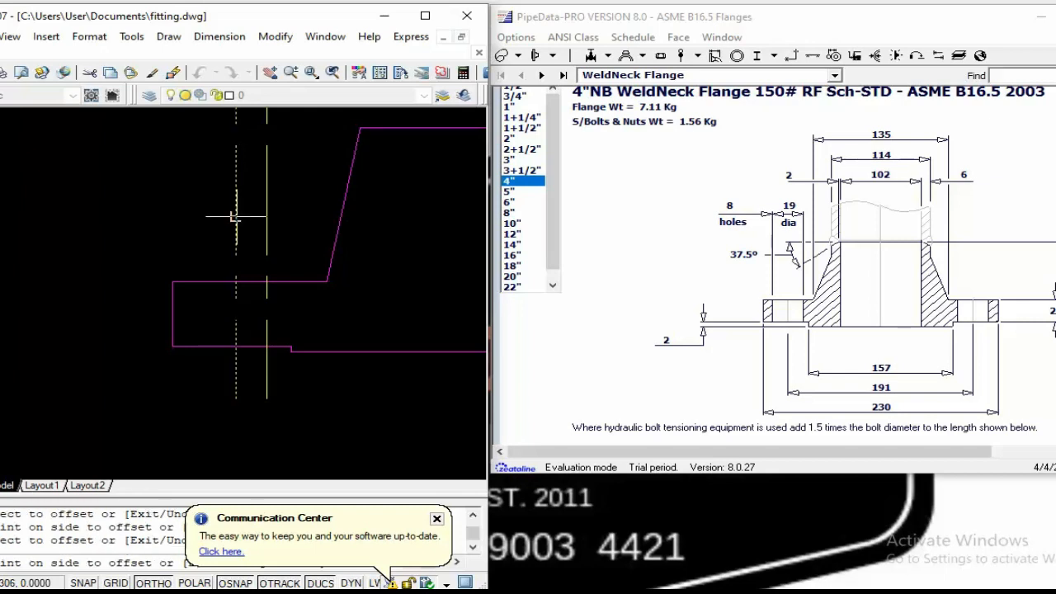
left_click(216, 218)
key("Escape")
Trim the two bolt hole edge lines to the upper and lower faces of the flange rim
type("tr")
key("Return")
scroll(192, 309, "up", 3)
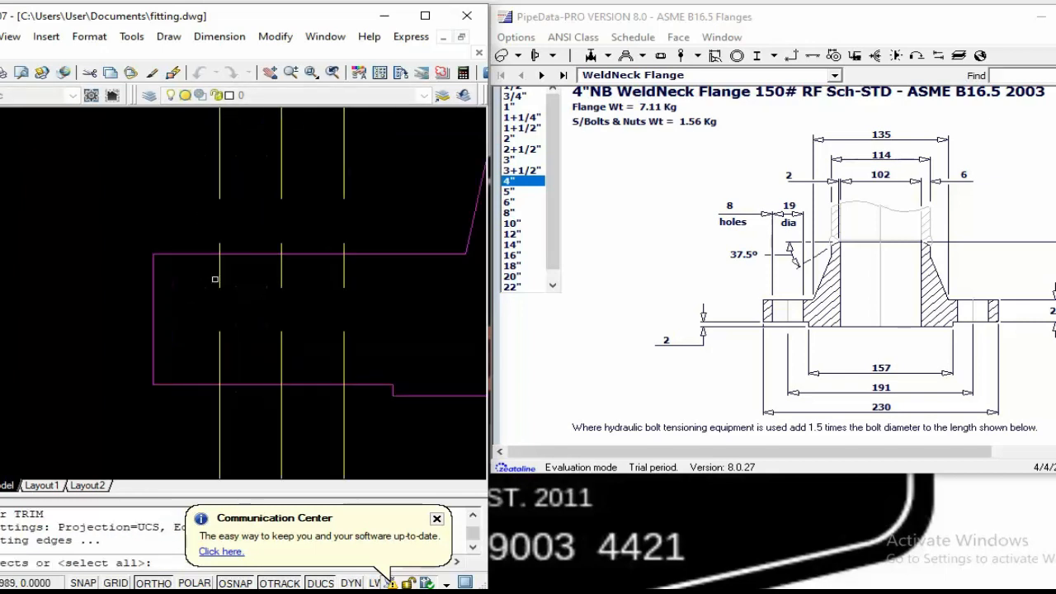
left_click(215, 279)
left_click(185, 238)
key("Return")
left_click(238, 146)
left_click(180, 197)
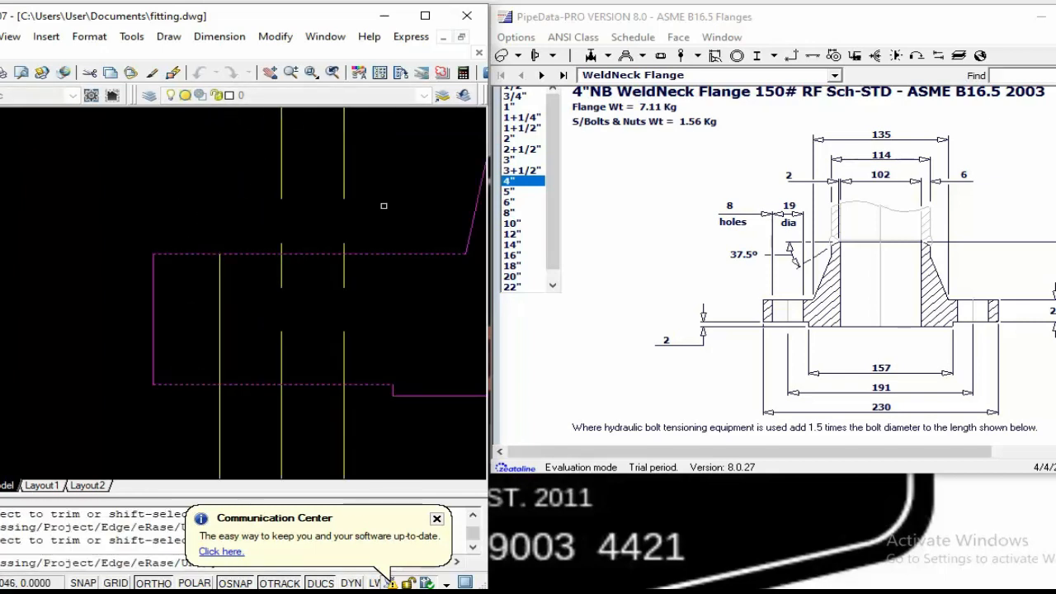
left_click(234, 402)
left_click(175, 429)
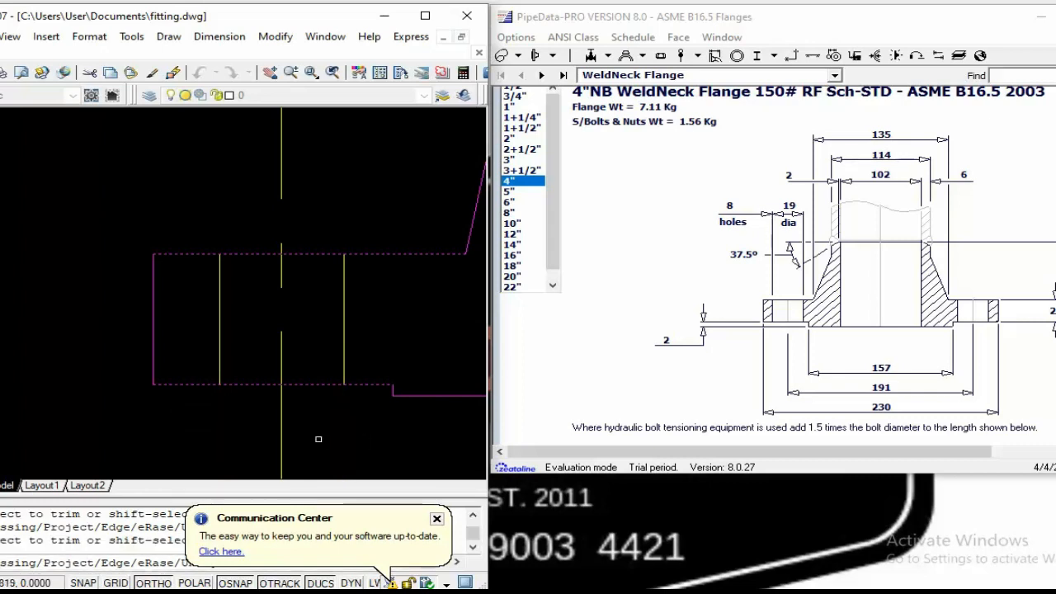
key("Return")
Mirror the left bolt hole's edge lines and centreline about the flange's central axis, keeping the originals
scroll(239, 304, "down", 2)
scroll(235, 303, "down", 2)
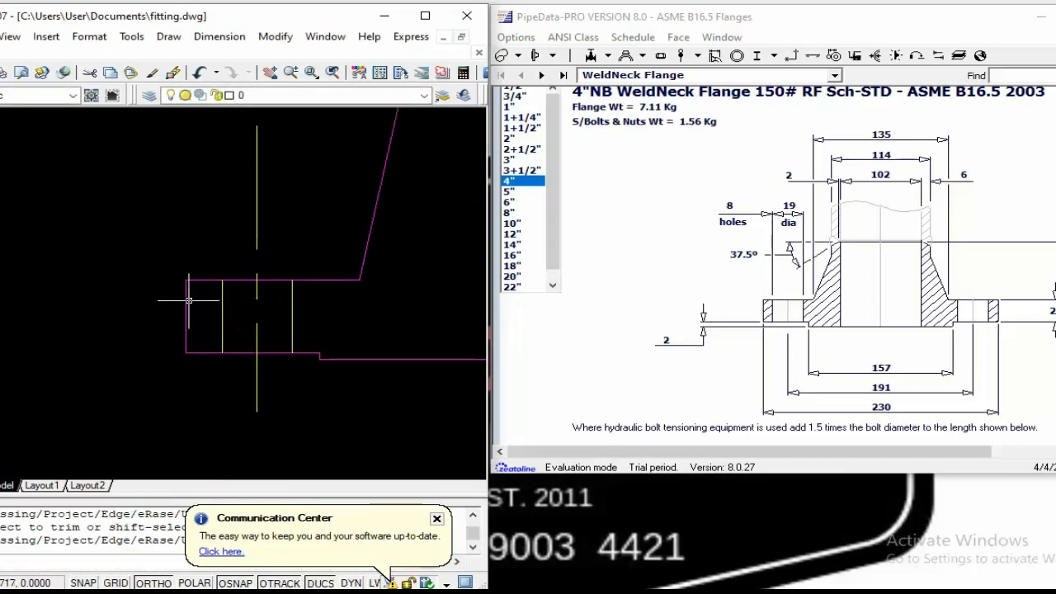
scroll(202, 259, "down", 3)
key("Escape")
key("Escape")
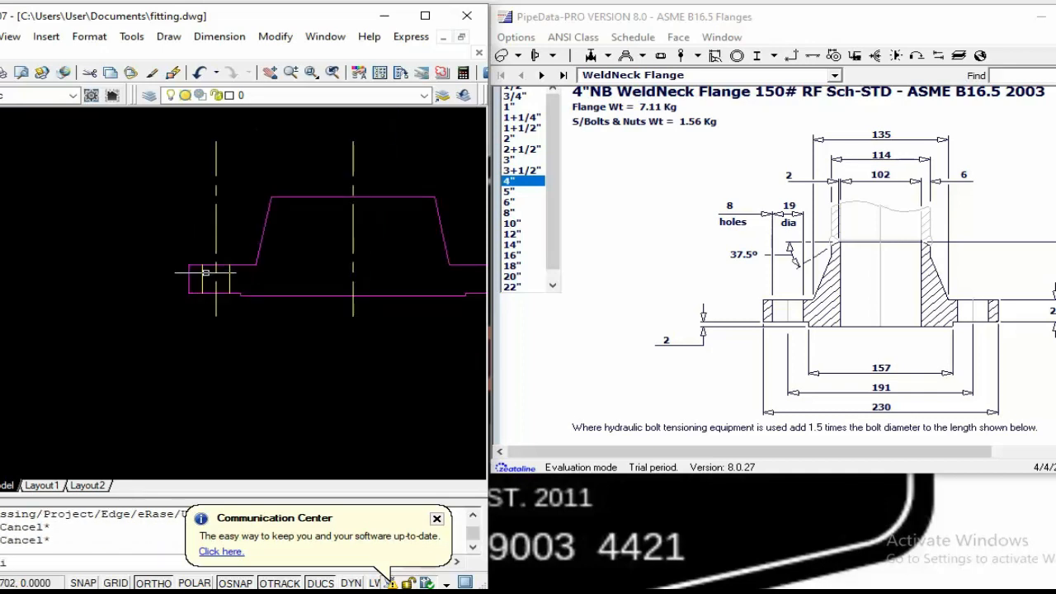
key("Return")
scroll(206, 272, "up", 3)
left_click(163, 196)
left_click(284, 341)
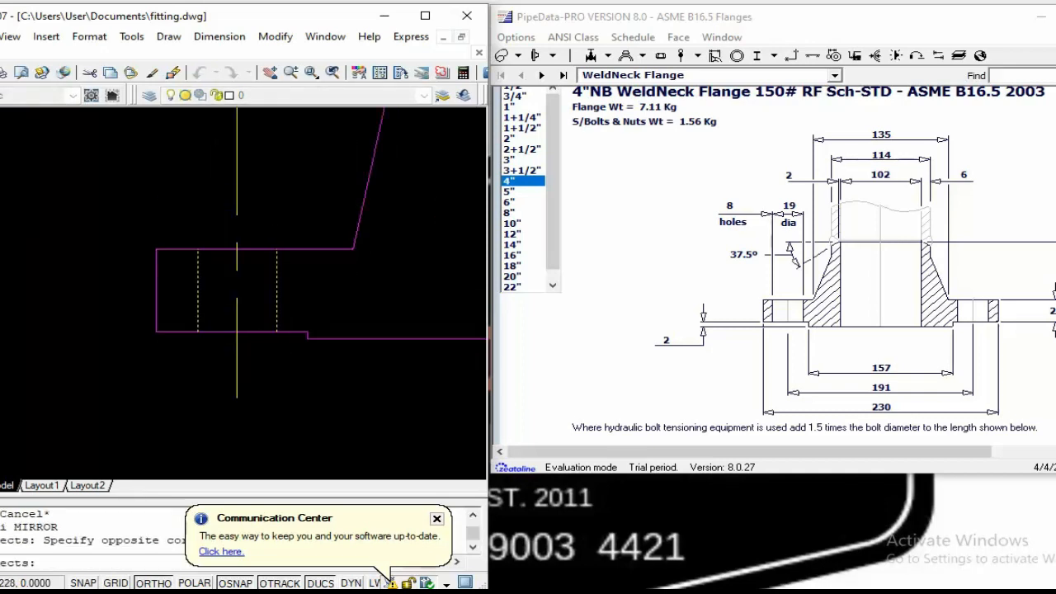
left_click(263, 207)
left_click(187, 175)
scroll(135, 175, "down", 2)
key("Return")
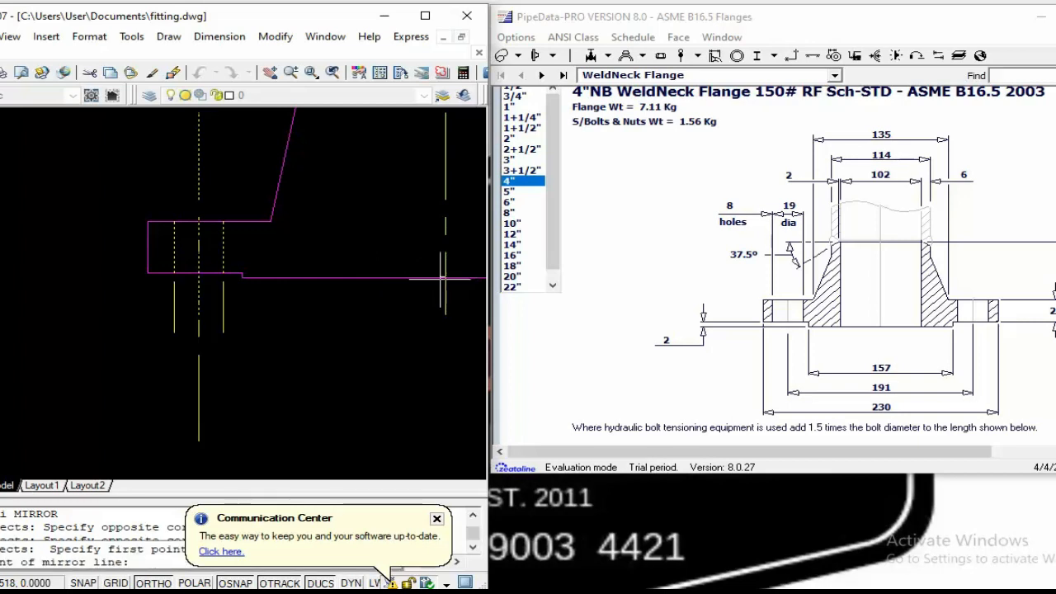
scroll(408, 322, "down", 3)
left_click(301, 351)
key("Return")
key("Escape")
key("Escape")
key("Escape")
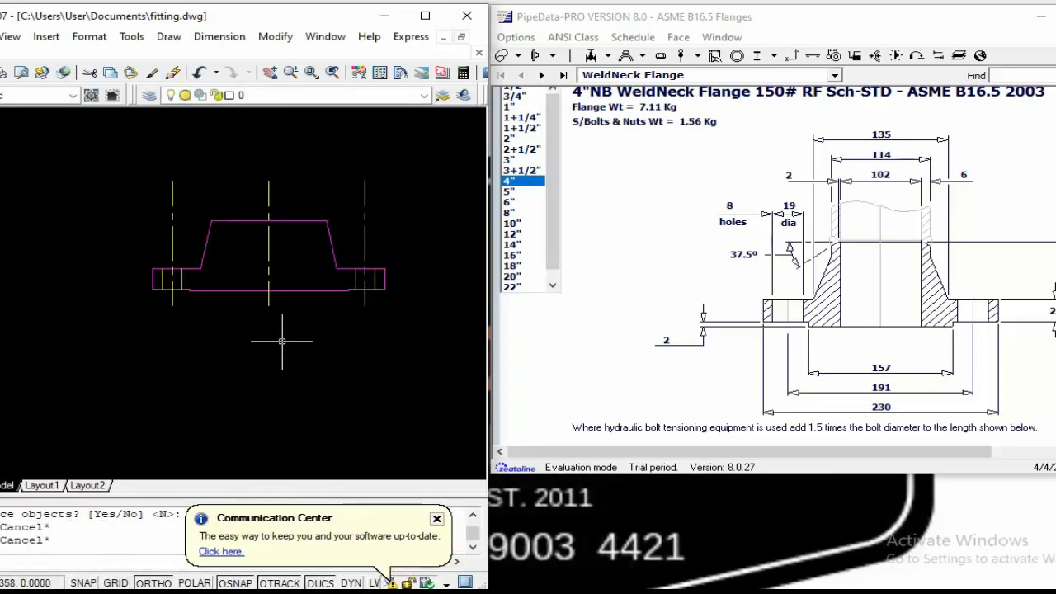
Break the left and right bolt hole centrelines just above the rim to remove their upper portions
type("br")
key("Return")
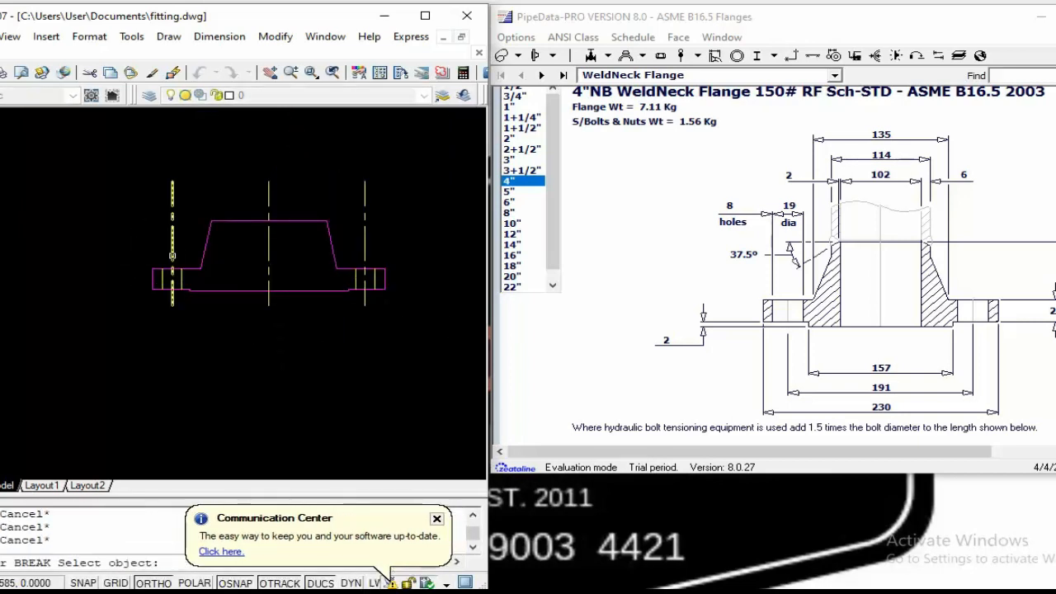
left_click(172, 255)
left_click(172, 174)
key("Return")
left_click(365, 255)
left_click(368, 155)
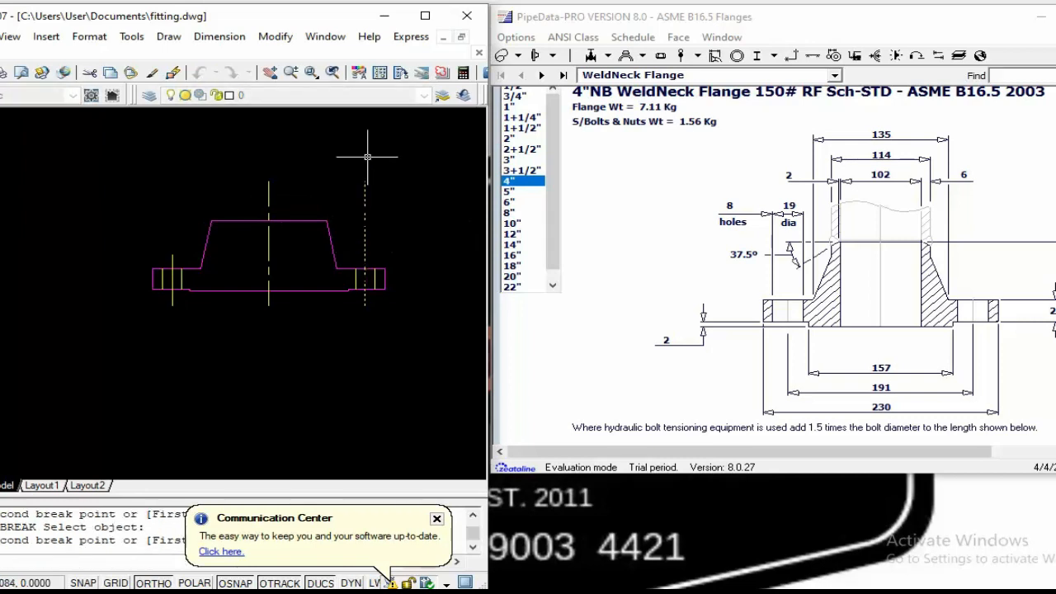
Erase the full-length duplicate centreline remaining at the right bolt hole
key("Escape")
key("Escape")
key("e")
key("Return")
left_click(381, 207)
left_click(348, 238)
key("Return")
scroll(365, 275, "up", 3)
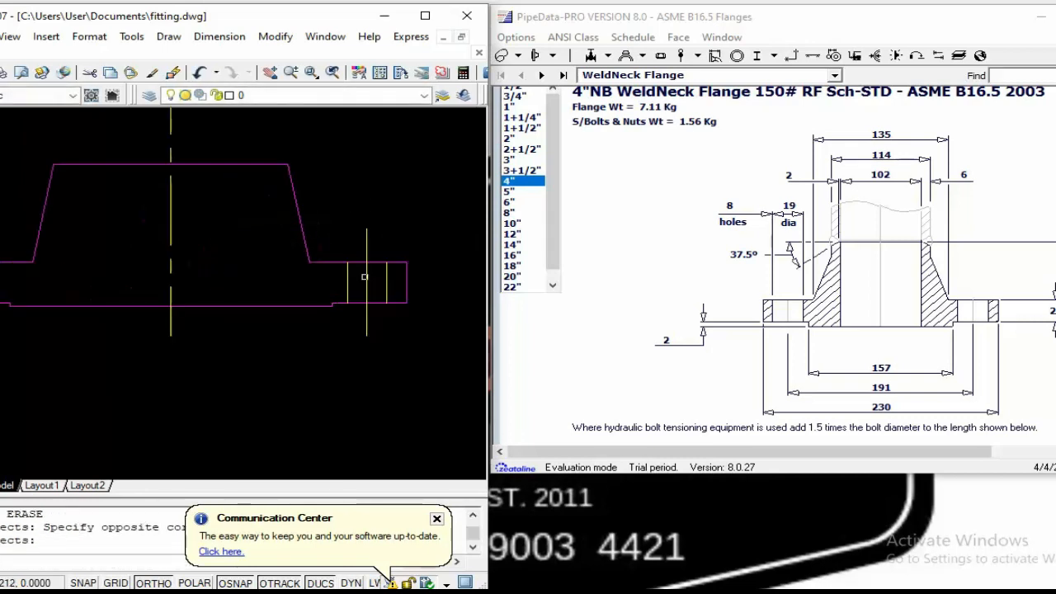
key("Escape")
key("Escape")
key("e")
key("Return")
key("Escape")
Draw a horizontal line from the midpoint of the rim's left edge to the midpoint of its right edge
scroll(366, 223, "down", 2)
middle_click_drag(280, 338, 264, 351)
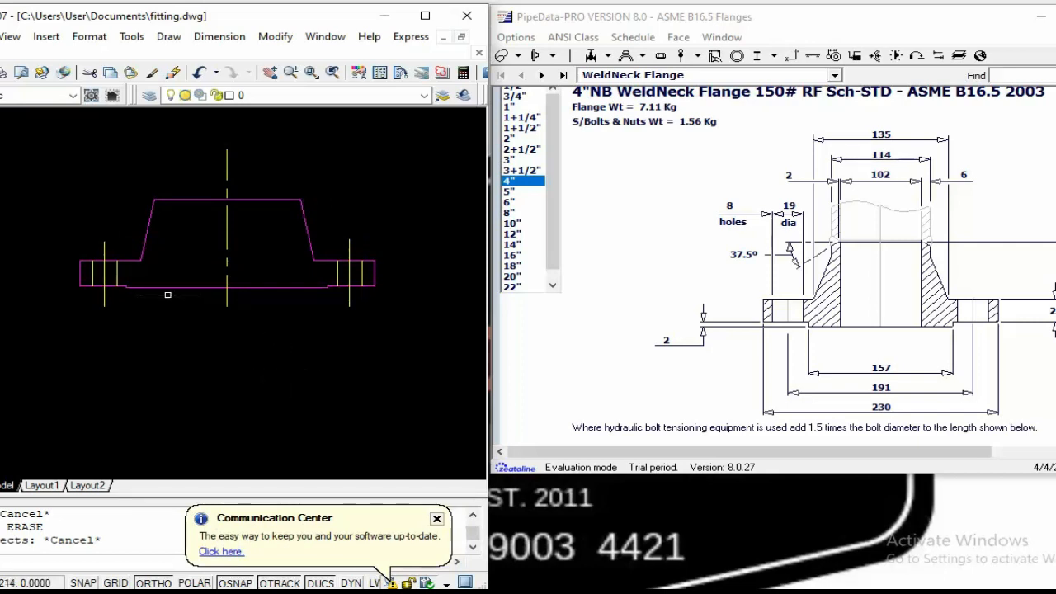
mouse_move(193, 348)
middle_mouse_down()
mouse_move(184, 330)
mouse_move(188, 349)
middle_mouse_up()
key("Escape")
key("Escape")
key("Escape")
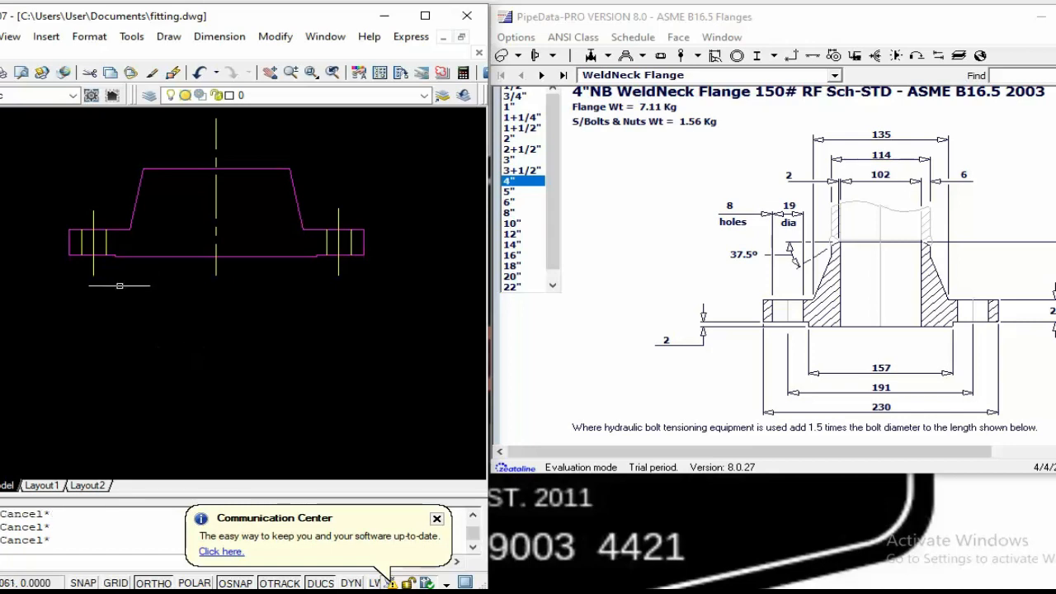
type("l")
key("Return")
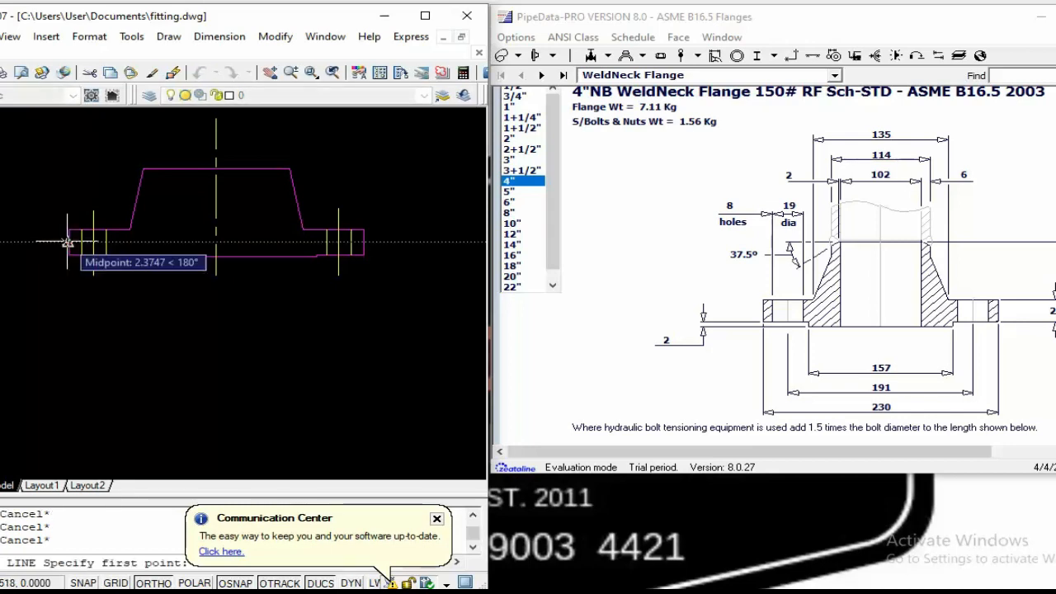
left_click(68, 242)
left_click(364, 242)
key("Escape")
key("Escape")
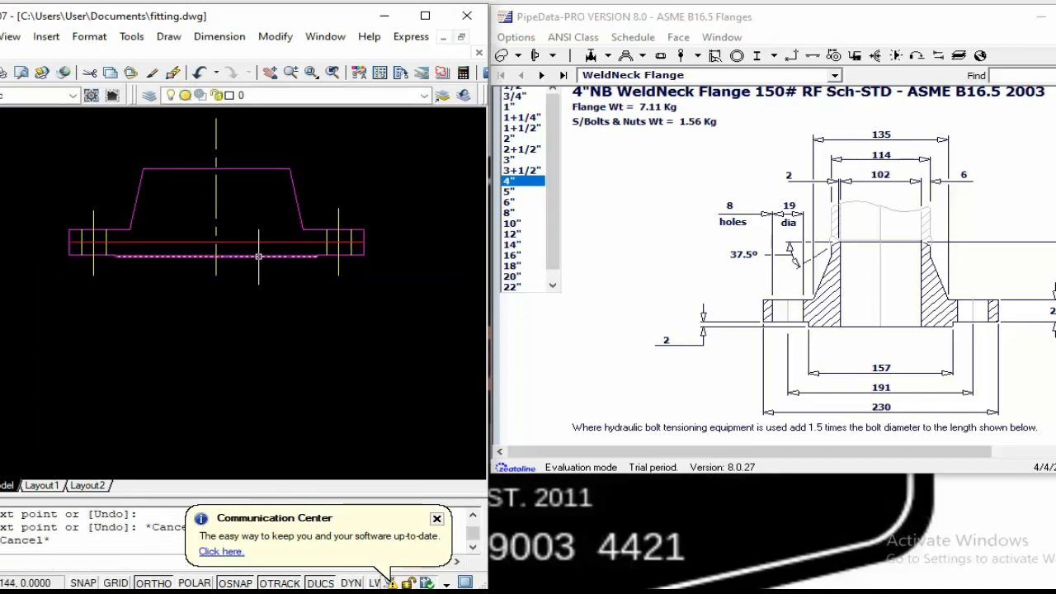
Move the horizontal line about 122 mm straight down, below the flange side view
type("m")
key("Return")
left_click(249, 242)
key("Return")
left_click(245, 268)
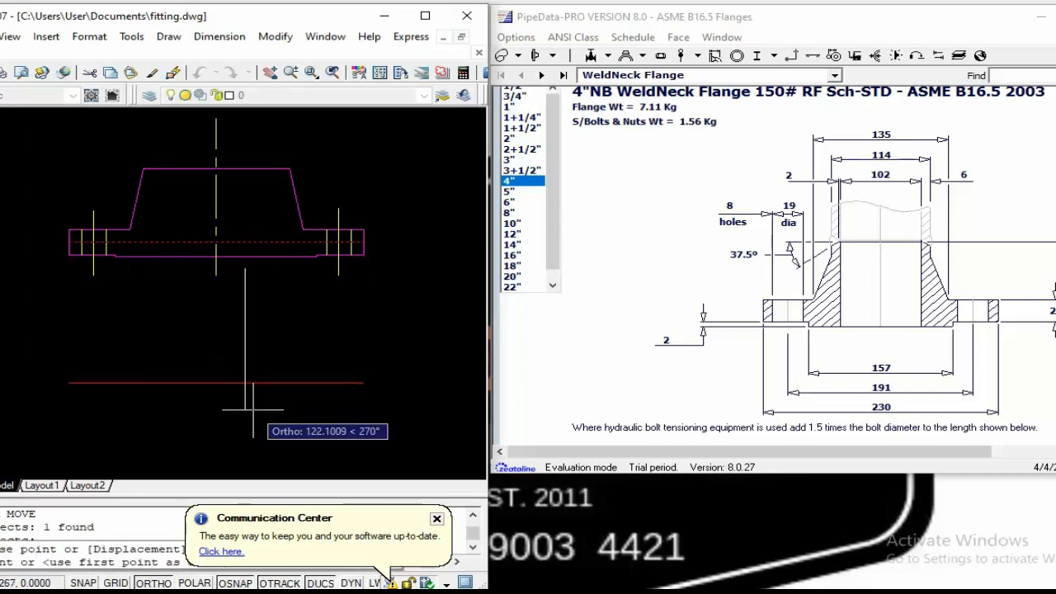
left_click(252, 410)
scroll(277, 308, "down", 4)
key("Escape")
key("Escape")
Move the horizontal line slightly further straight down to leave more room below the flange
type("m")
key("Return")
scroll(290, 356, "up", 3)
middle_click_drag(262, 356, 296, 333)
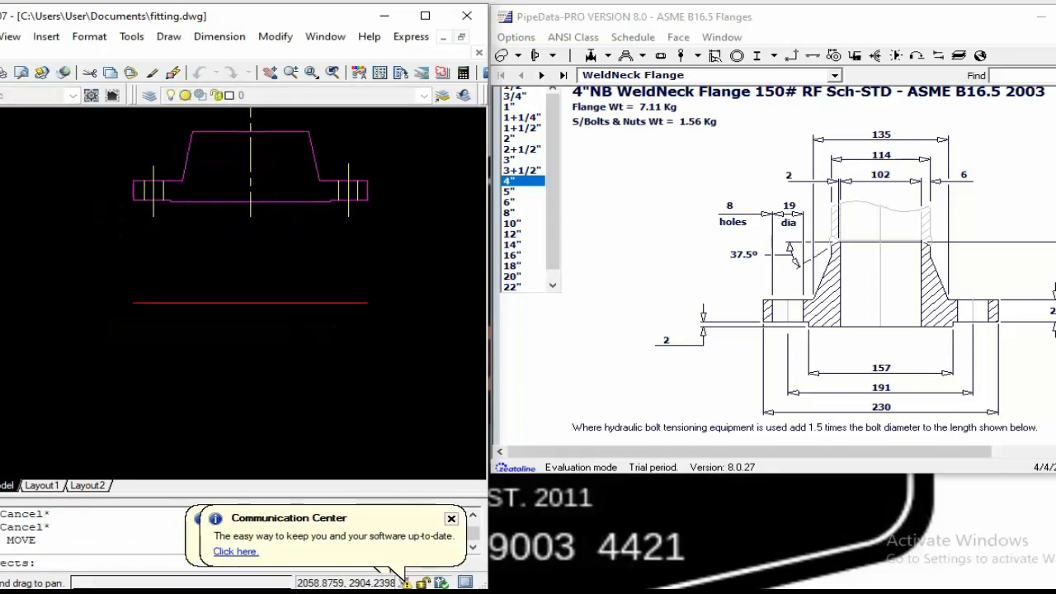
left_click(289, 323)
left_click(260, 288)
key("Return")
left_click(261, 347)
left_click(261, 377)
key("Escape")
key("Escape")
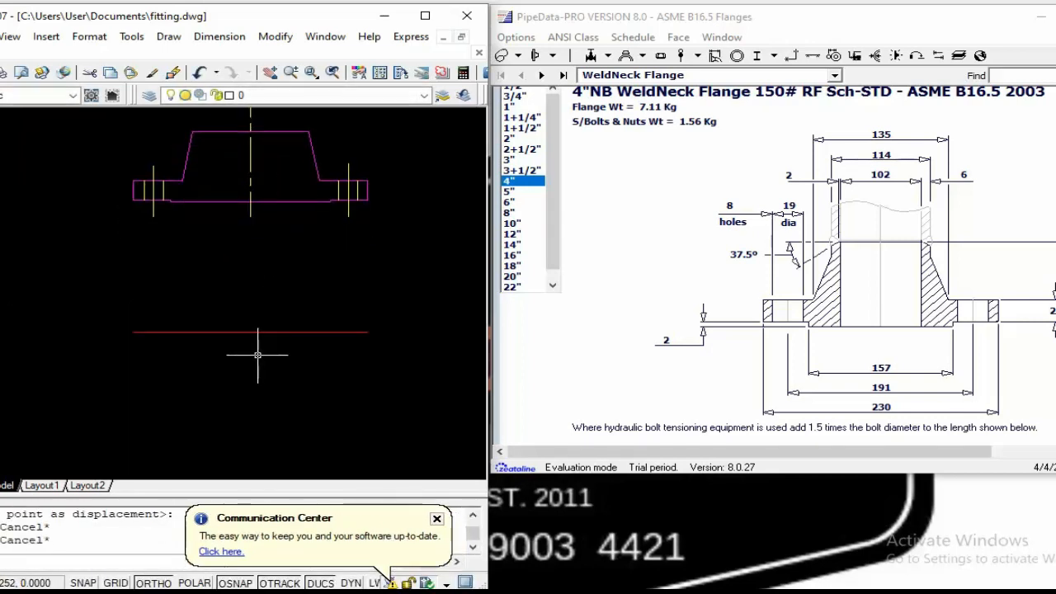
Draw the flange's outer circle centred on the horizontal line's midpoint and passing through the line's endpoints
type("c")
key("Return")
left_click(252, 334)
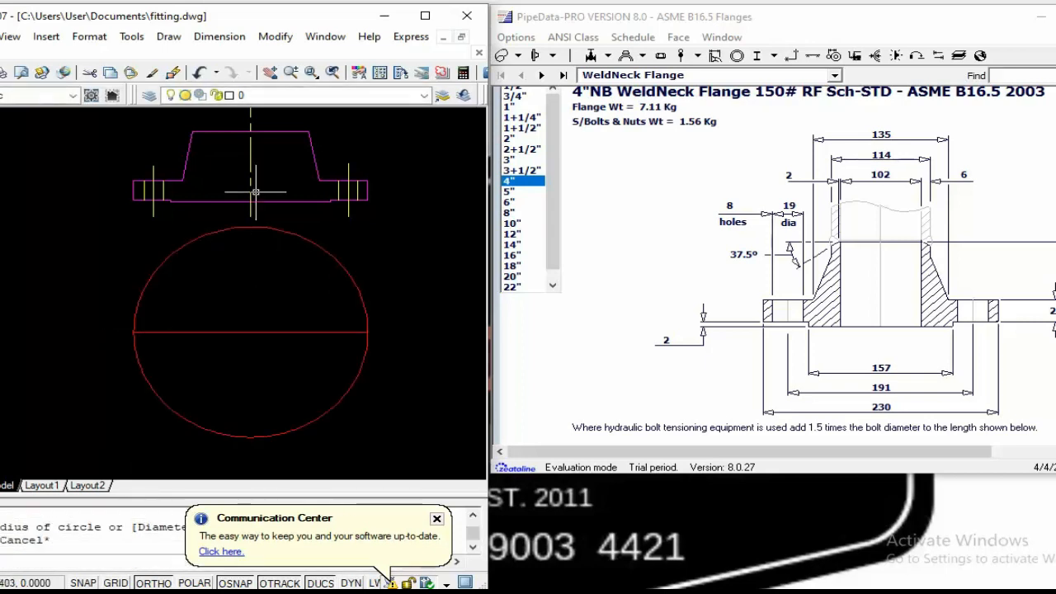
scroll(247, 178, "up", 3)
key("Escape")
key("Escape")
Draw a circle centred on the midpoint of the hub's top edge with its radius reaching the edge's left corner
type("c")
key("Return")
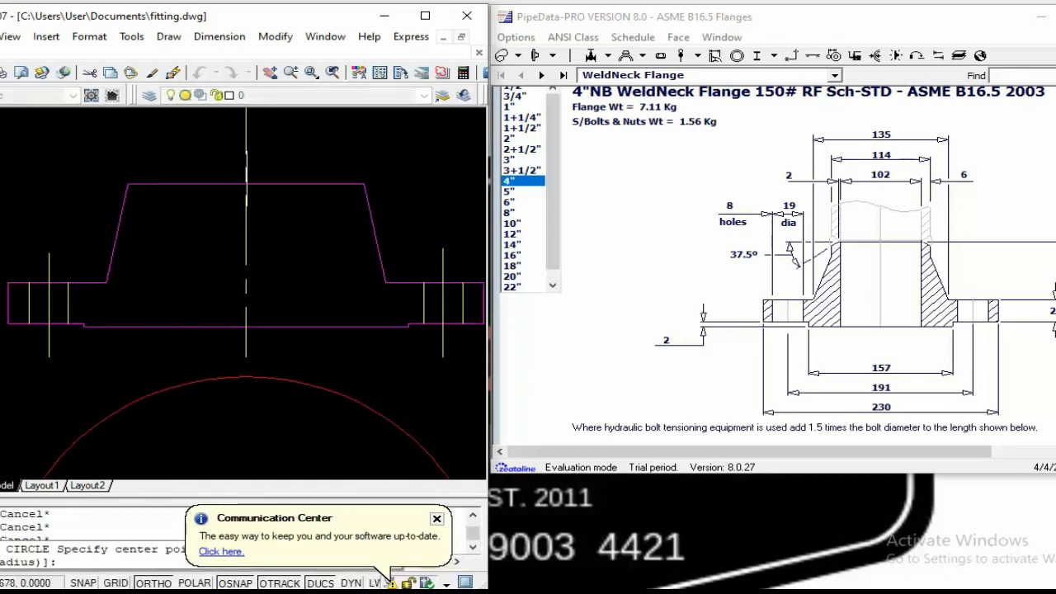
left_click(246, 184)
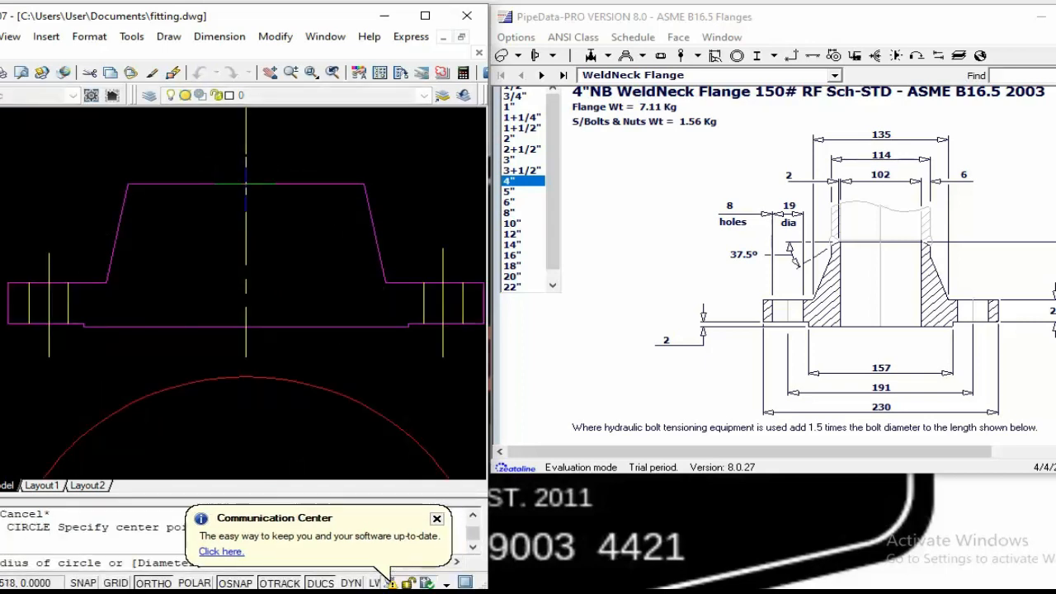
left_click(128, 184)
key("Escape")
key("Escape")
Move the hub circle from its centre down to the centre of the flange's outer circle
type("m")
key("space")
left_click(345, 257)
left_click(310, 234)
key("space")
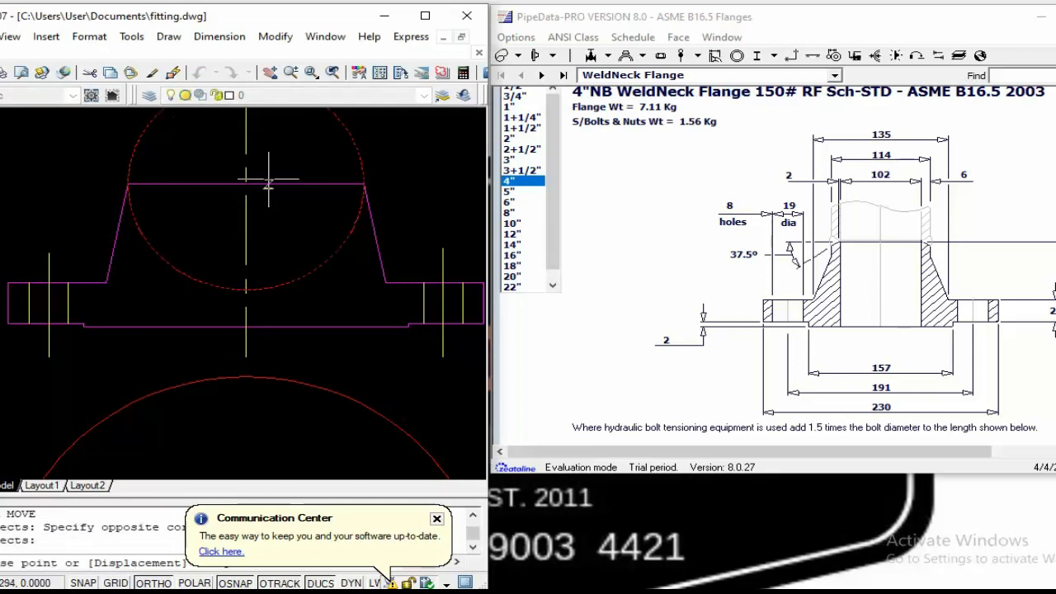
left_click(244, 181)
scroll(244, 182, "down", 3)
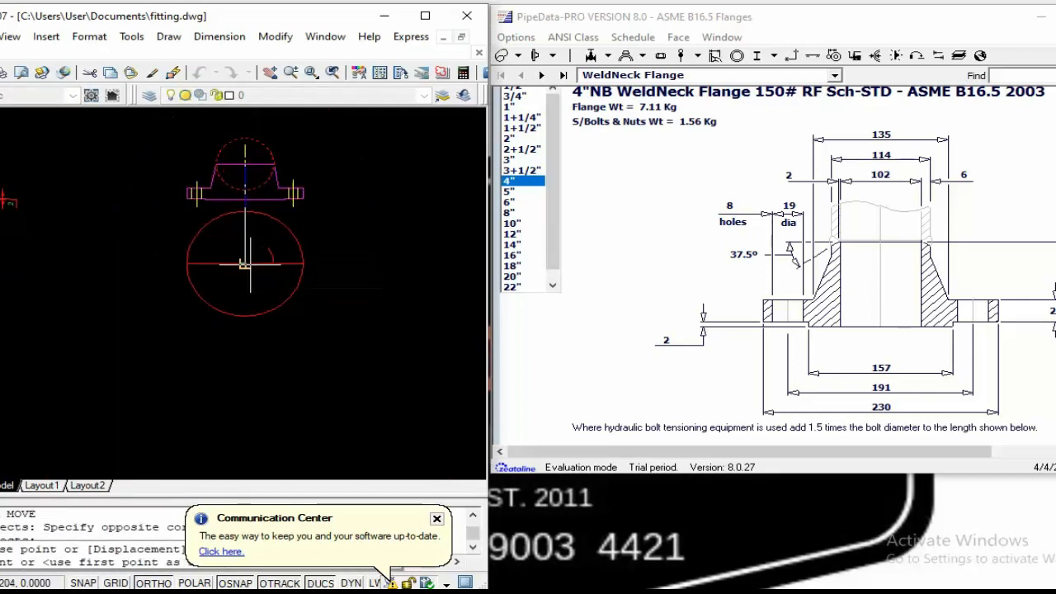
key("Escape")
key("Escape")
Try to draw a line joining the left and right bolt hole centrelines at their midpoints
scroll(218, 188, "up", 4)
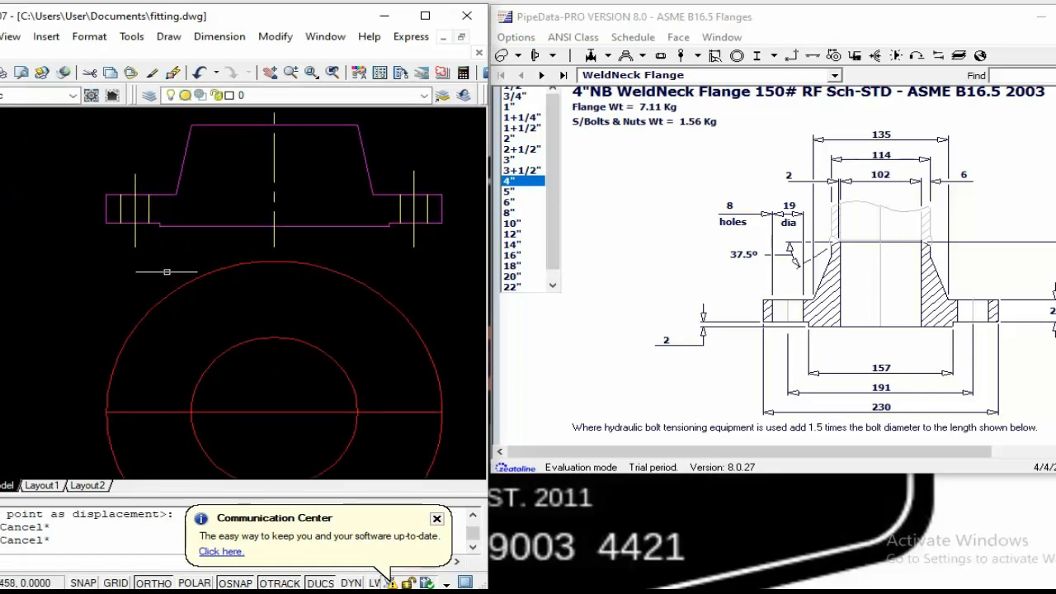
middle_click_drag(166, 271, 152, 272)
key("Escape")
key("Return")
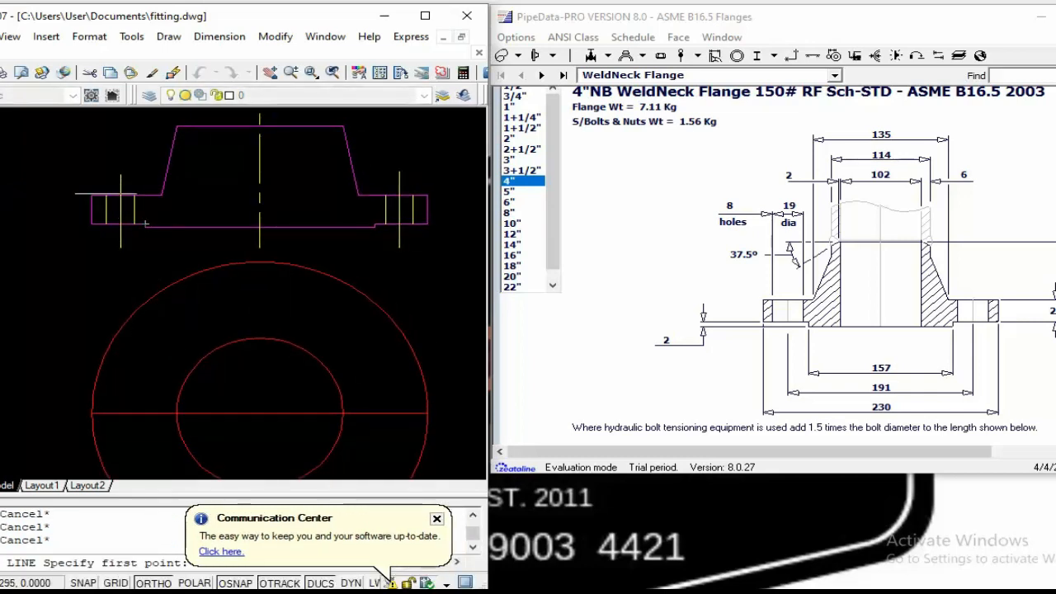
left_click(121, 211)
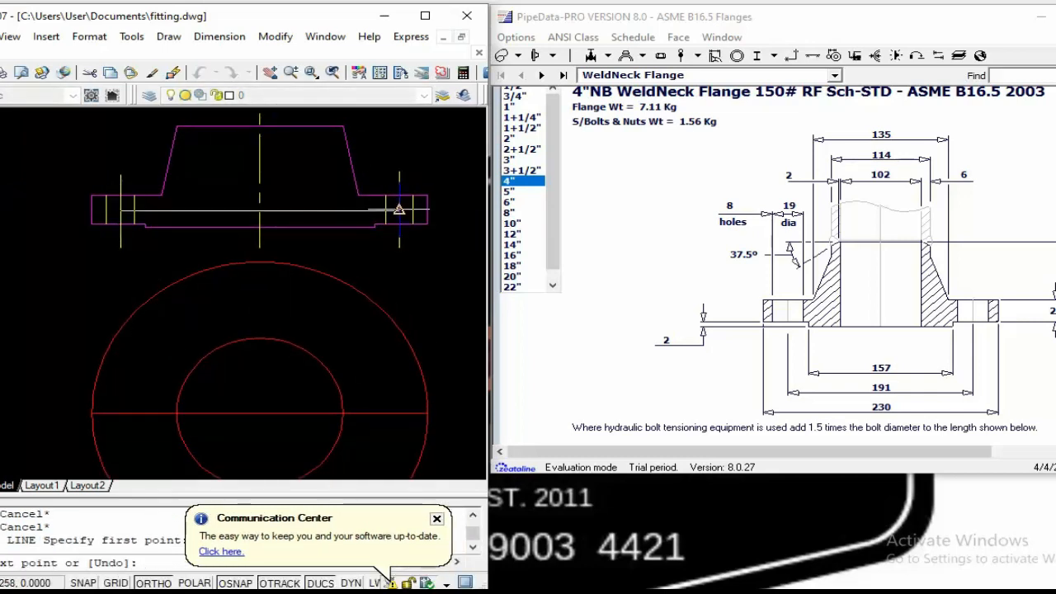
left_click(399, 210)
key("Escape")
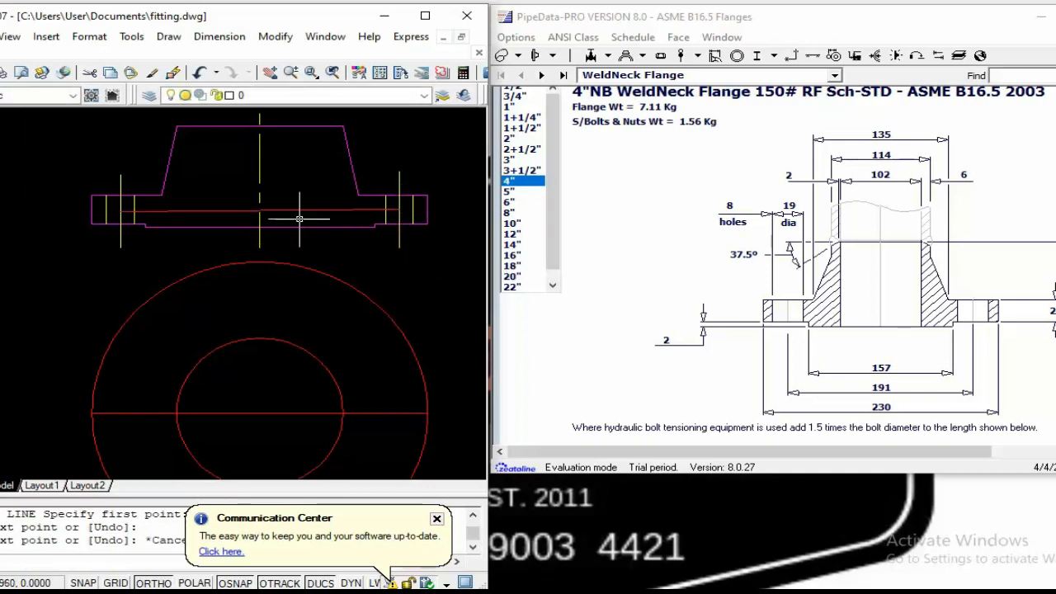
key("ctrl+z")
key("Escape")
Draw a horizontal line across the rim from the left bolt hole centreline to the right one
type("l")
key("Return")
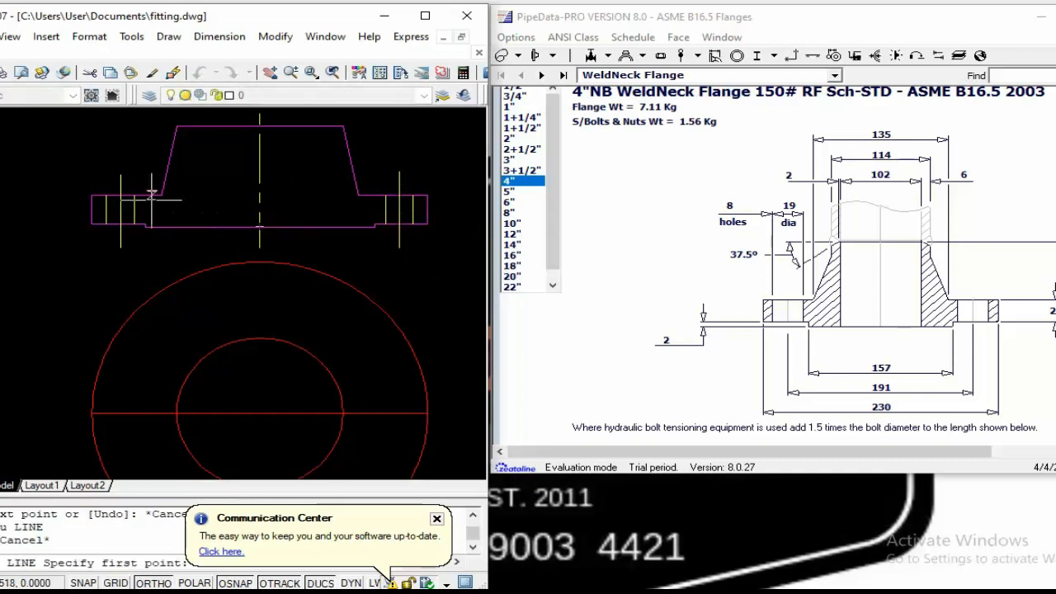
scroll(116, 209, "up", 4)
left_click(108, 199)
scroll(117, 201, "down", 4)
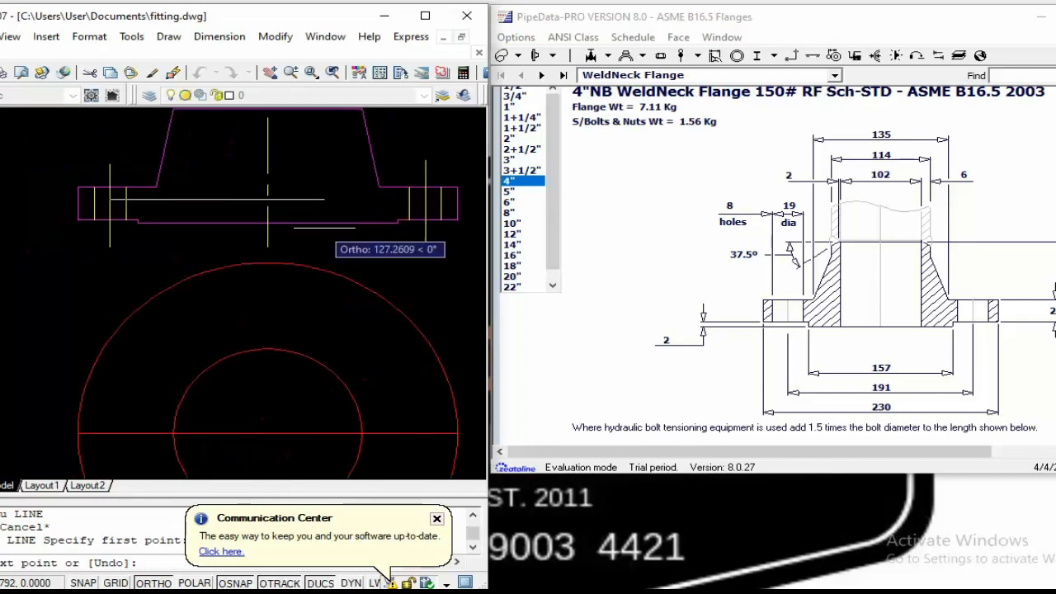
left_click(425, 199)
key("Escape")
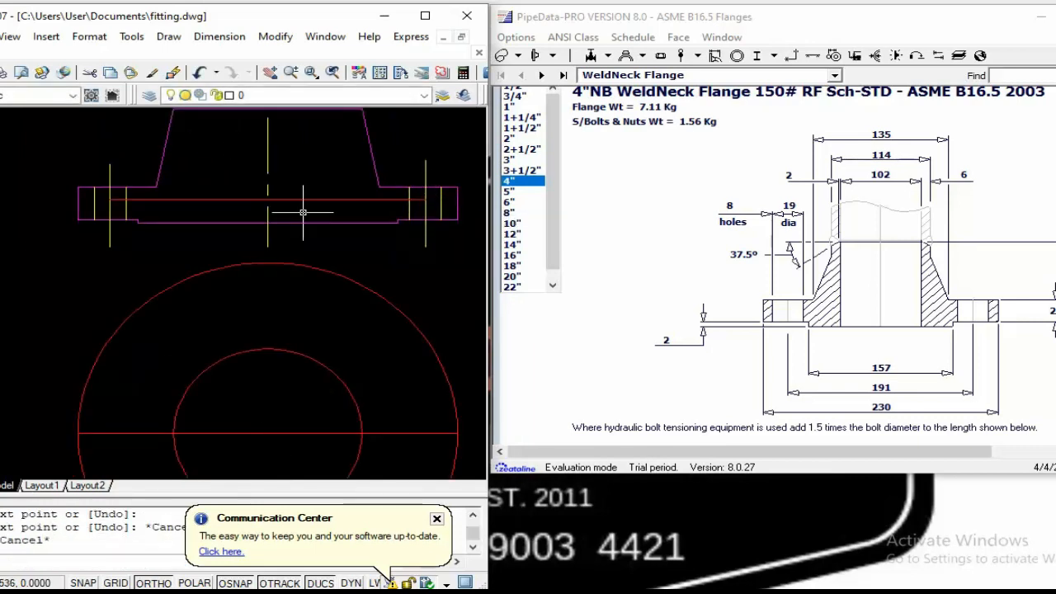
type("m")
key("Return")
key("Escape")
key("Escape")
Draw a circle centred on the midpoint of the horizontal rim line with its radius reaching the left bolt hole centreline
type("c")
key("Return")
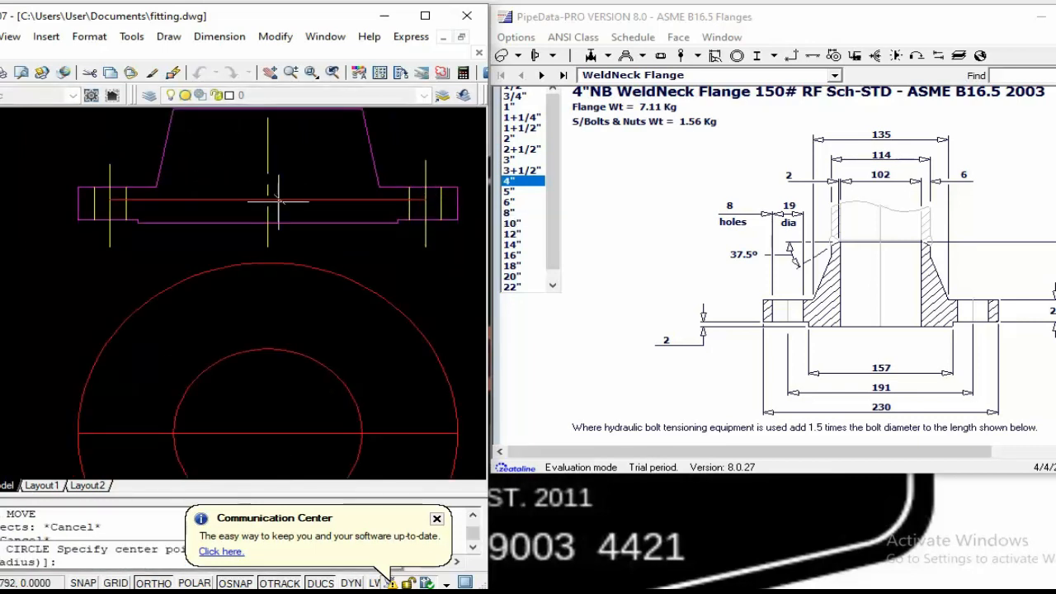
left_click(267, 199)
scroll(123, 199, "up", 1)
left_click(104, 198)
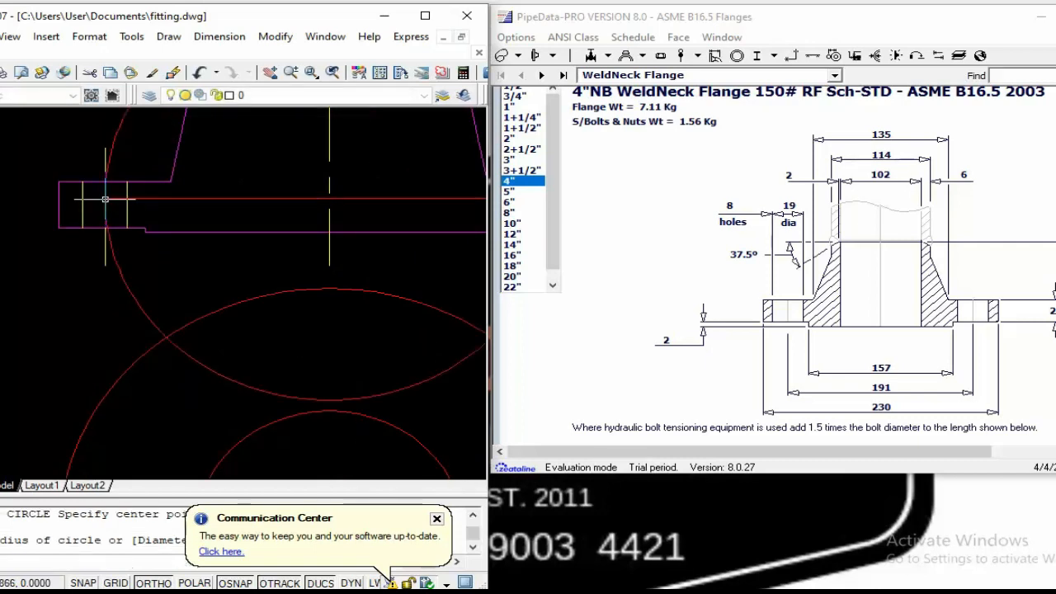
scroll(104, 198, "down", 3)
key("Escape")
Move the bolt circle from its centre down to the centre of the flange's face view
type("m")
key("Return")
left_click(282, 236)
left_click(259, 234)
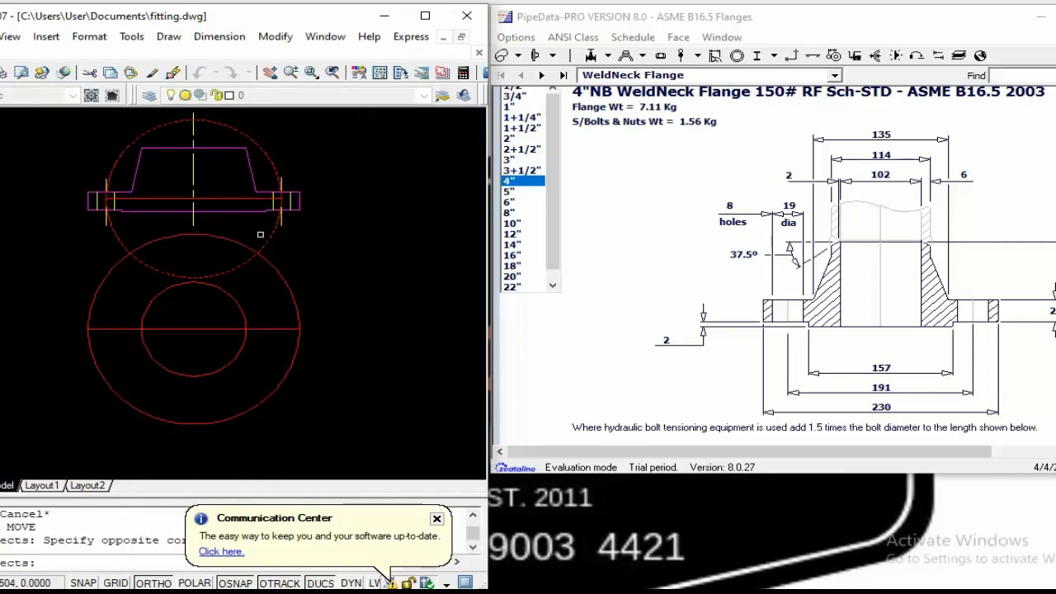
key("Return")
left_click(192, 199)
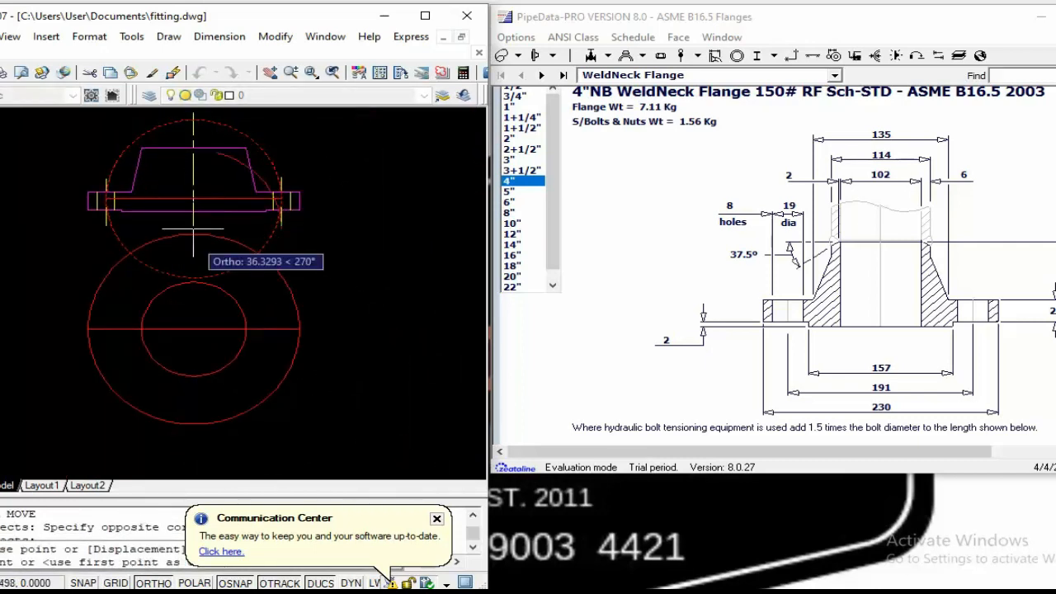
left_click(192, 330)
key("Escape")
key("Escape")
key("Escape")
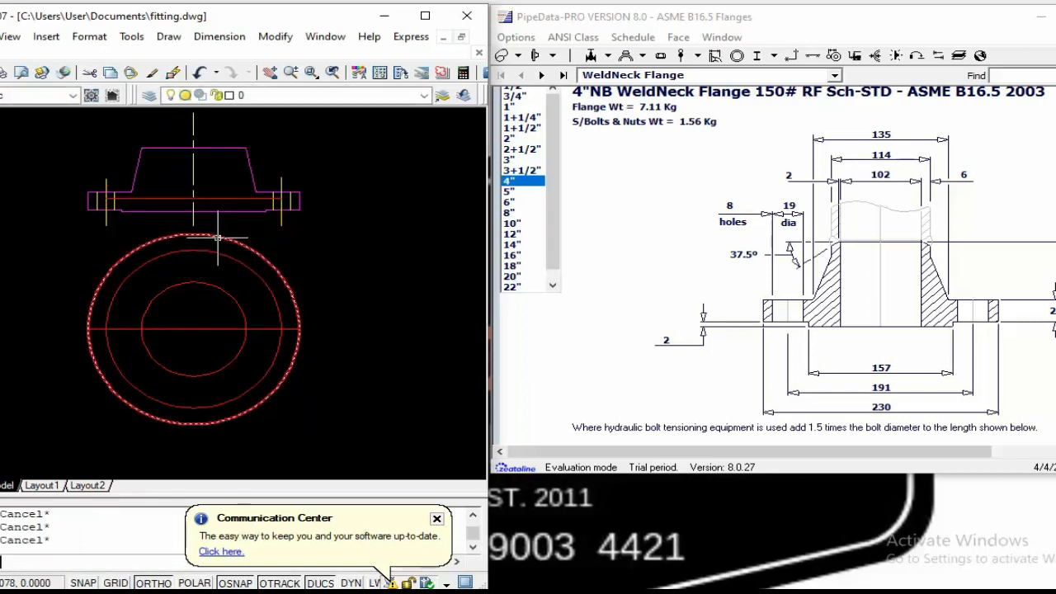
Match the bolt circle and the face view's horizontal line to the side view's centreline properties
key("Return")
left_click(195, 168)
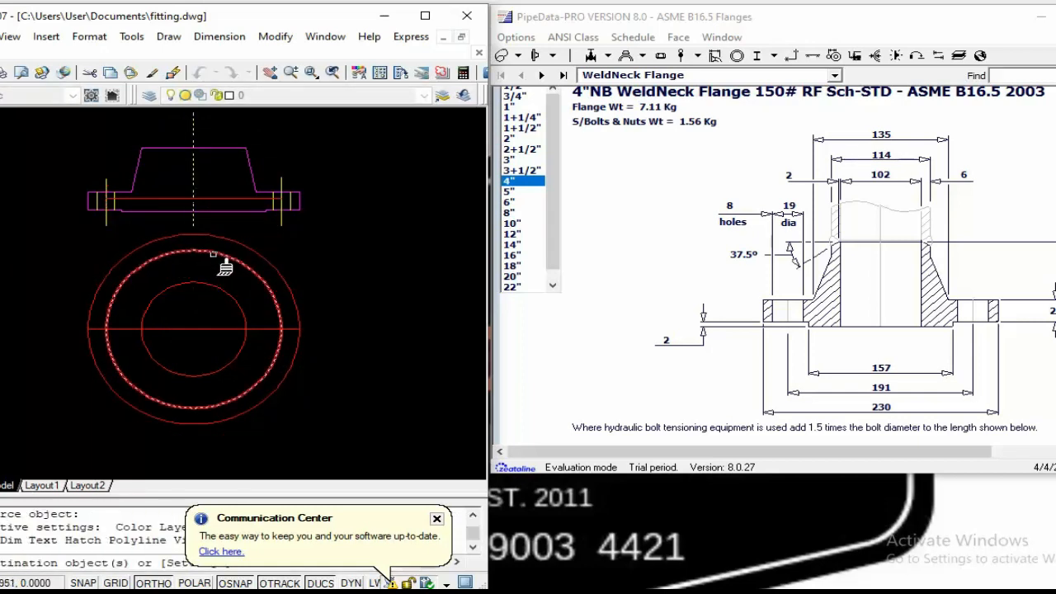
left_click(214, 253)
left_click(224, 329)
key("Escape")
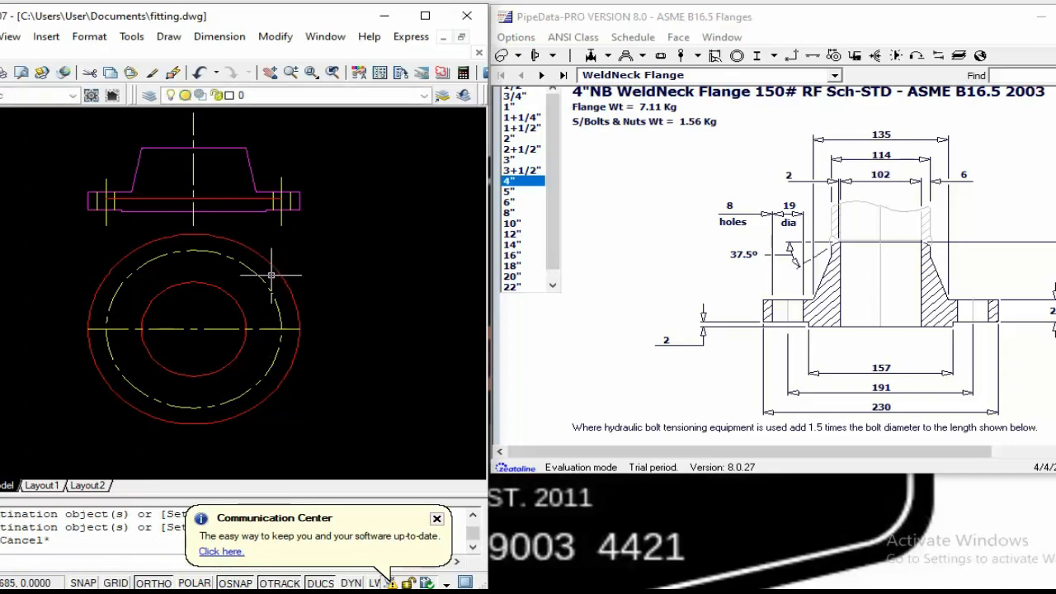
Erase the horizontal helper line running across the rim between the bolt hole centrelines in the side view
middle_click_drag(271, 276, 276, 255)
key("Escape")
type("e")
key("Return")
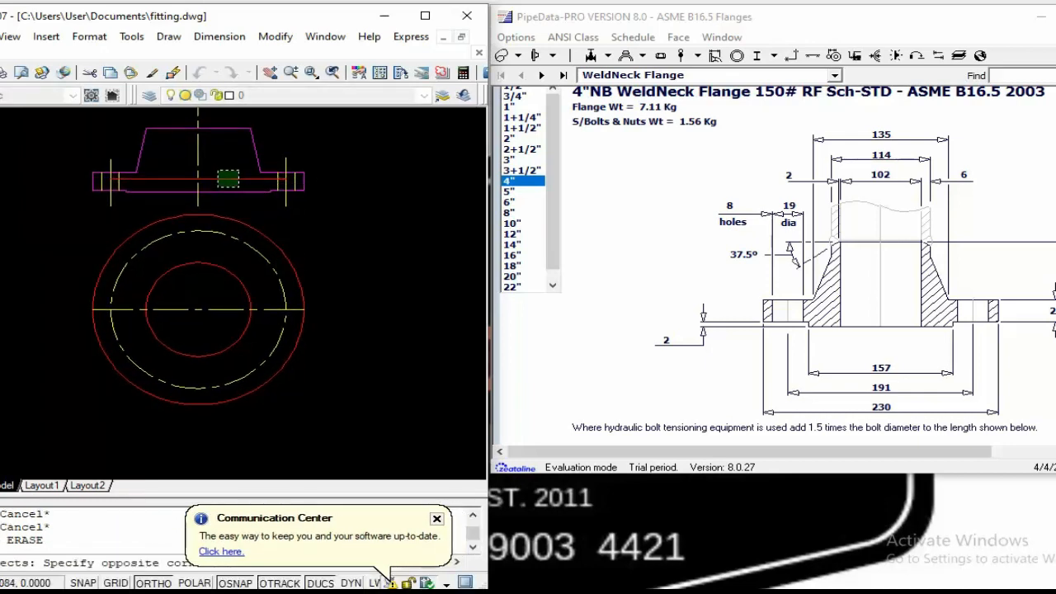
left_click(217, 187)
key("Return")
key("Escape")
Move the whole circular face view straight down, away from the side view
type("m")
key("Return")
left_click(364, 281)
left_click(57, 339)
key("Return")
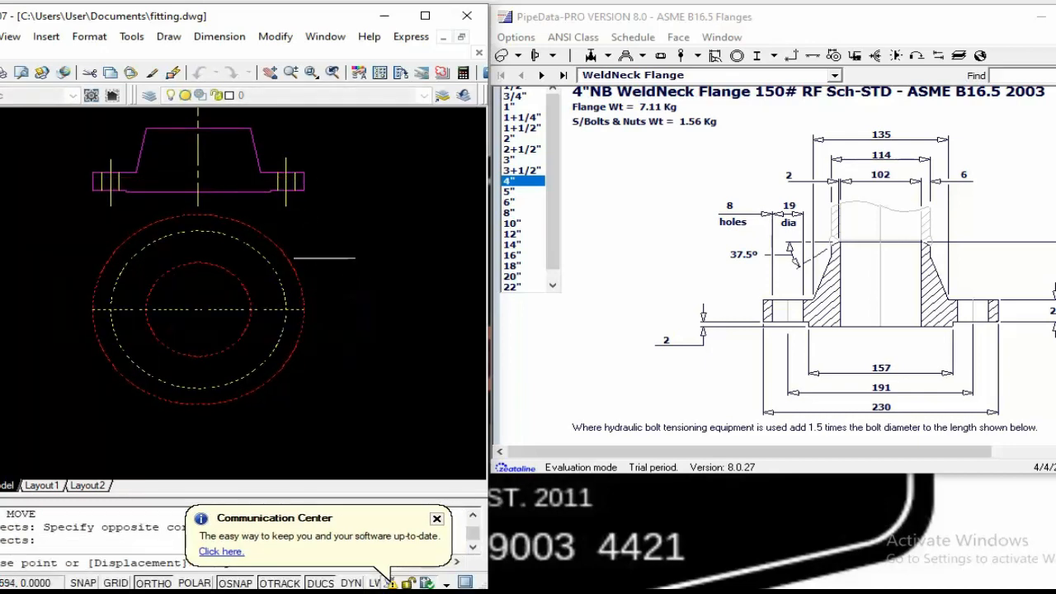
left_click(323, 250)
scroll(337, 270, "down", 5)
left_click(338, 303)
key("Escape")
scroll(322, 316, "up", 4)
key("Escape")
key("Escape")
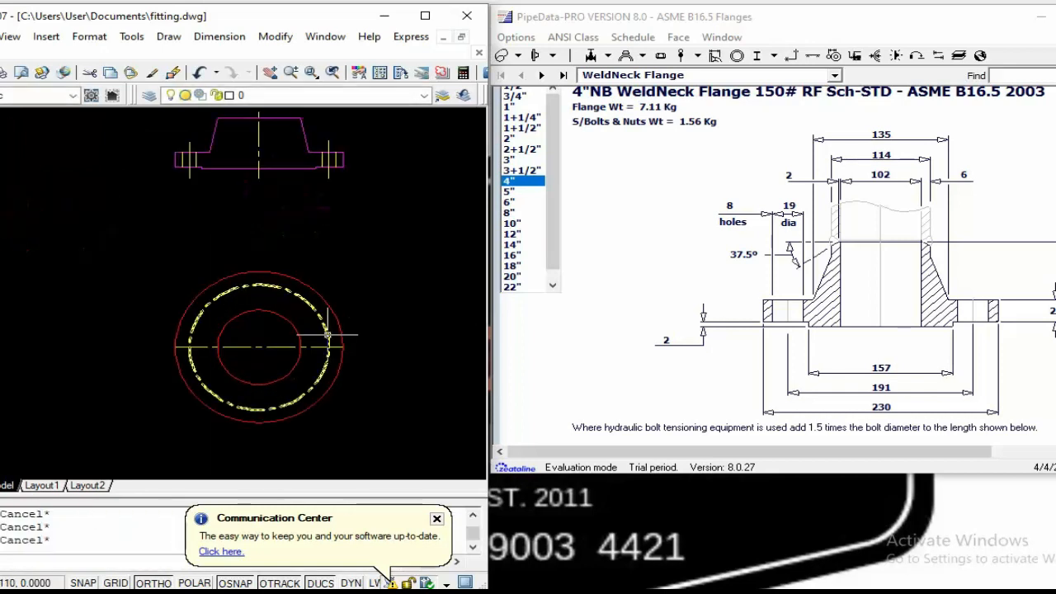
Draw a helper circle about 274 mm in diameter, concentric with and slightly larger than the flange's outer circle
type("c")
key("Return")
left_click(258, 347)
left_click(258, 258)
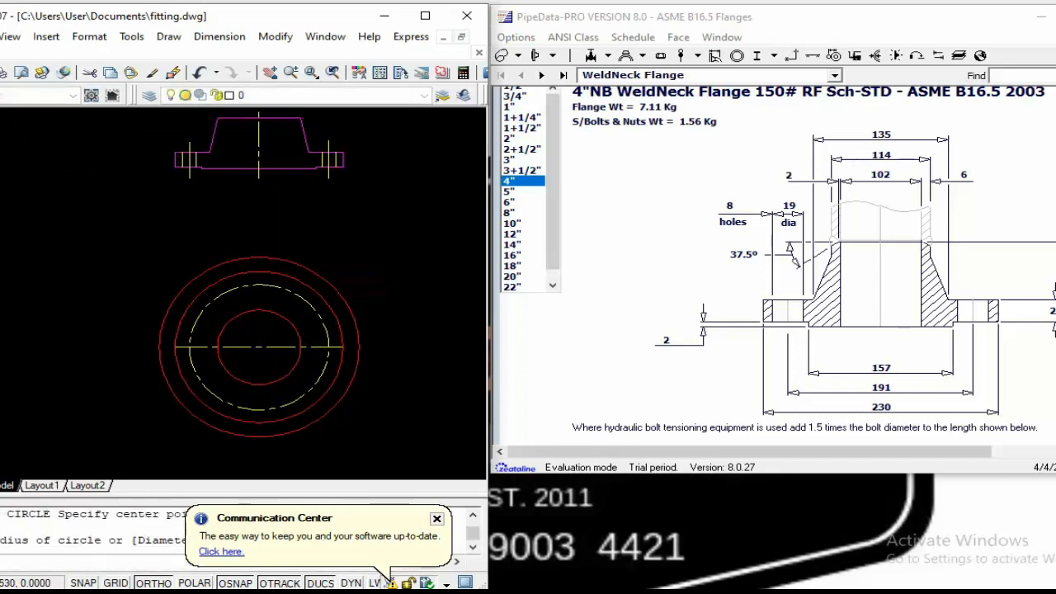
key("Escape")
Extend both ends of the face view's horizontal centreline to the outer helper circle
type("ex")
key("Return")
left_click(270, 237)
left_click(237, 263)
key("Return")
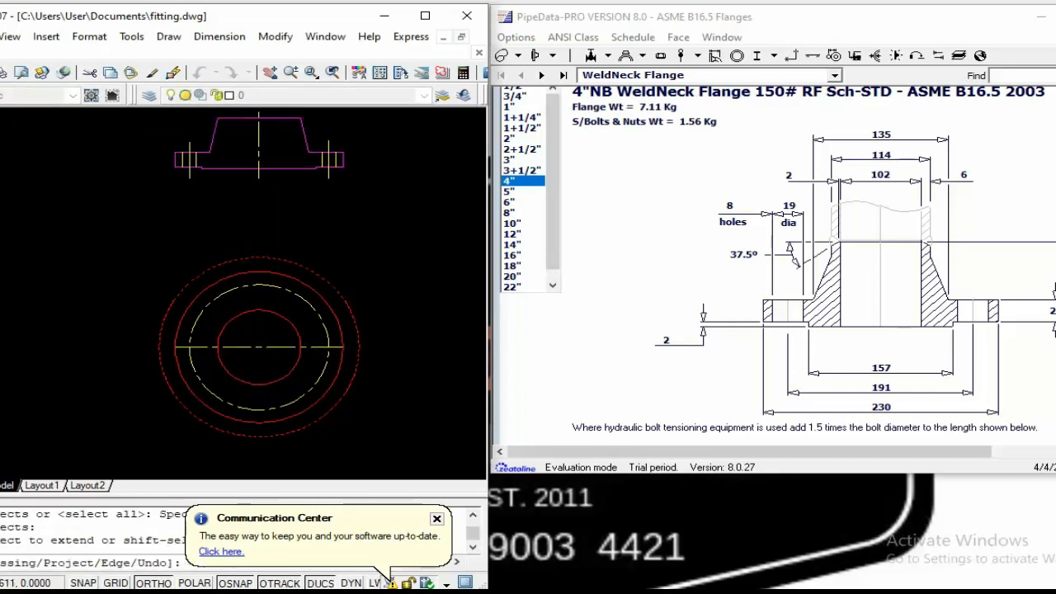
scroll(180, 346, "up", 4)
left_click(181, 347)
scroll(284, 326, "down", 8)
scroll(307, 331, "up", 6)
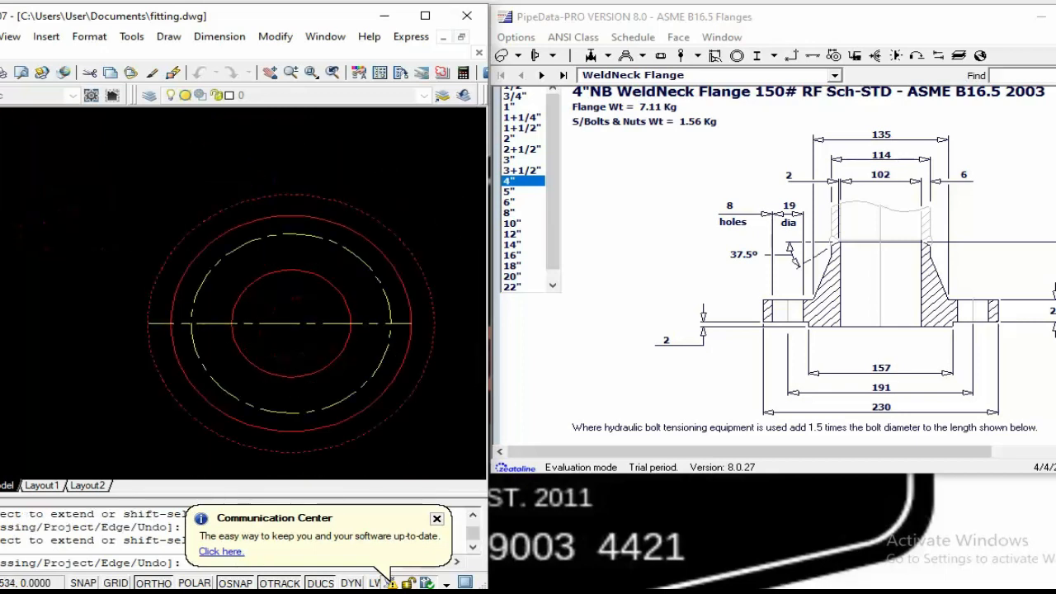
key("Escape")
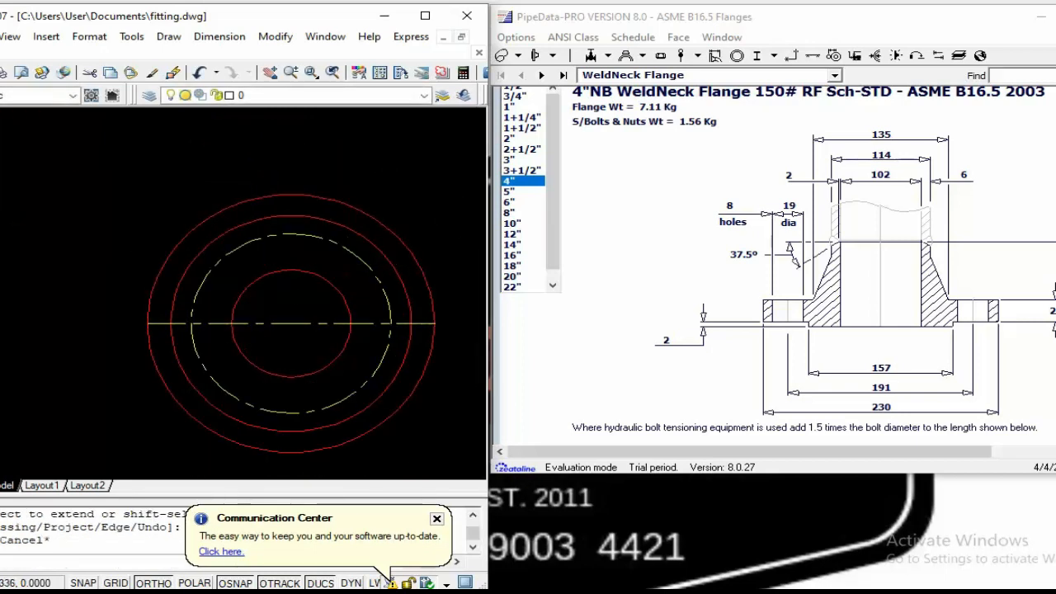
Draw a vertical line through the face view from the top quadrant to the bottom quadrant of the helper circle
type("l")
key("Return")
left_click(291, 195)
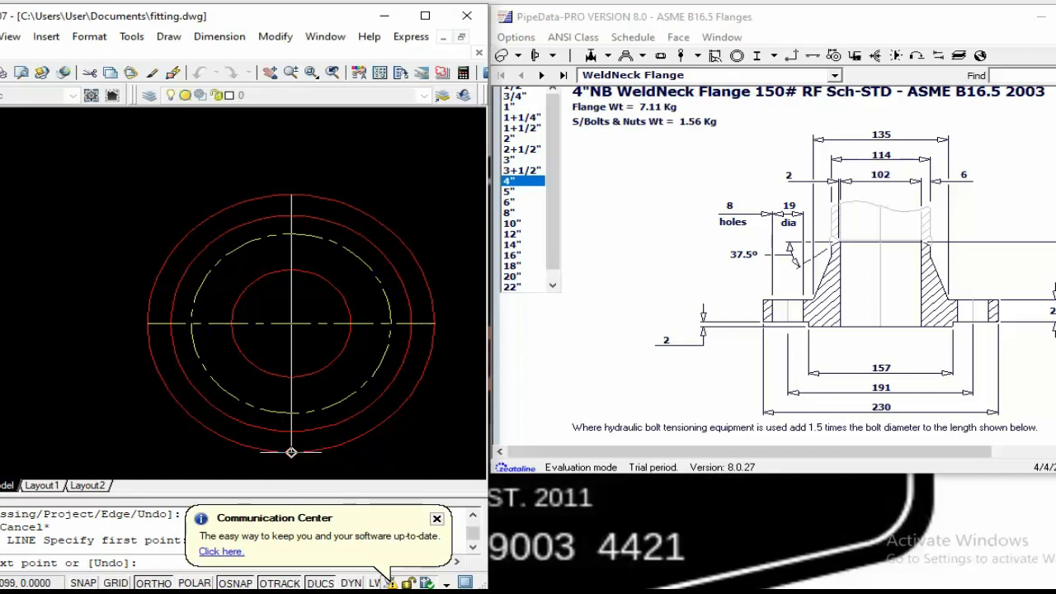
left_click(292, 452)
key("Escape")
Erase the outermost helper circle around the face view
type("e")
key("Return")
left_click(199, 234)
left_click(174, 224)
key("Return")
key("Escape")
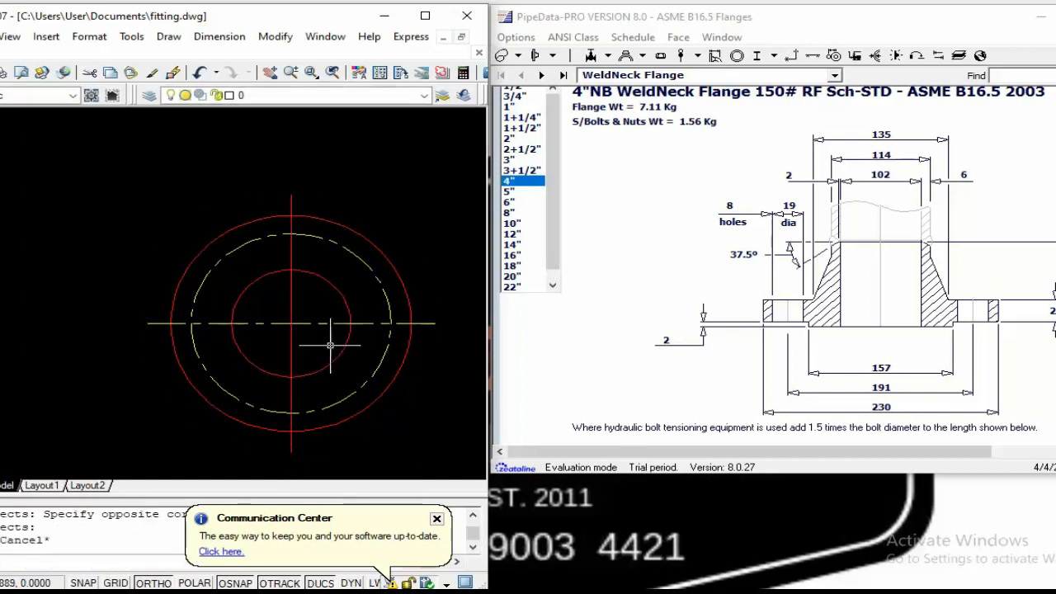
Match the properties of the vertical line through the face view to the horizontal centreline
type("ma")
key("Return")
left_click(263, 324)
left_click(290, 315)
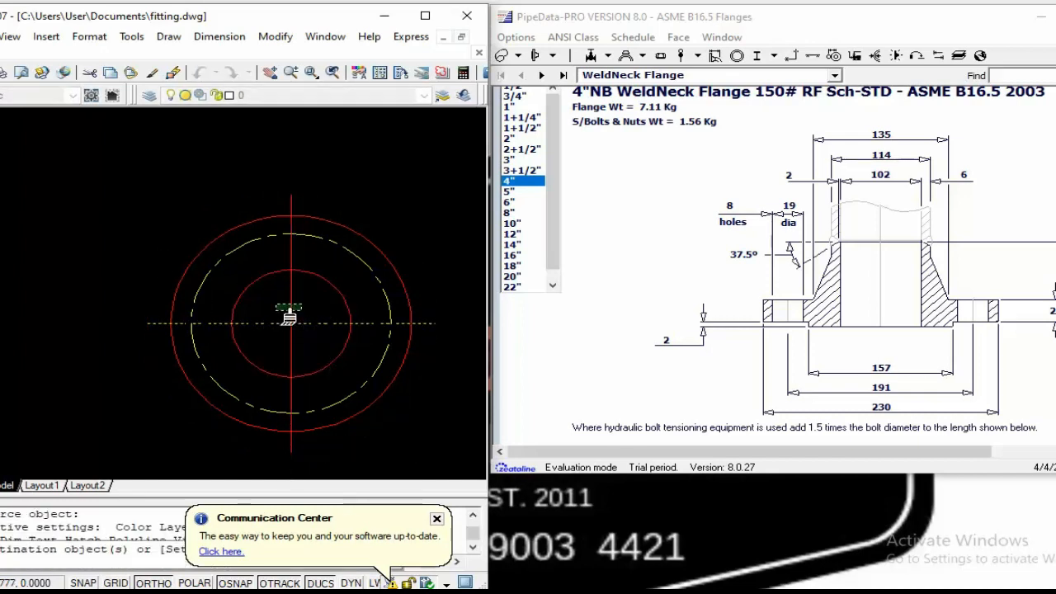
key("Return")
scroll(259, 174, "down", 2)
scroll(247, 330, "down", 2)
key("Escape")
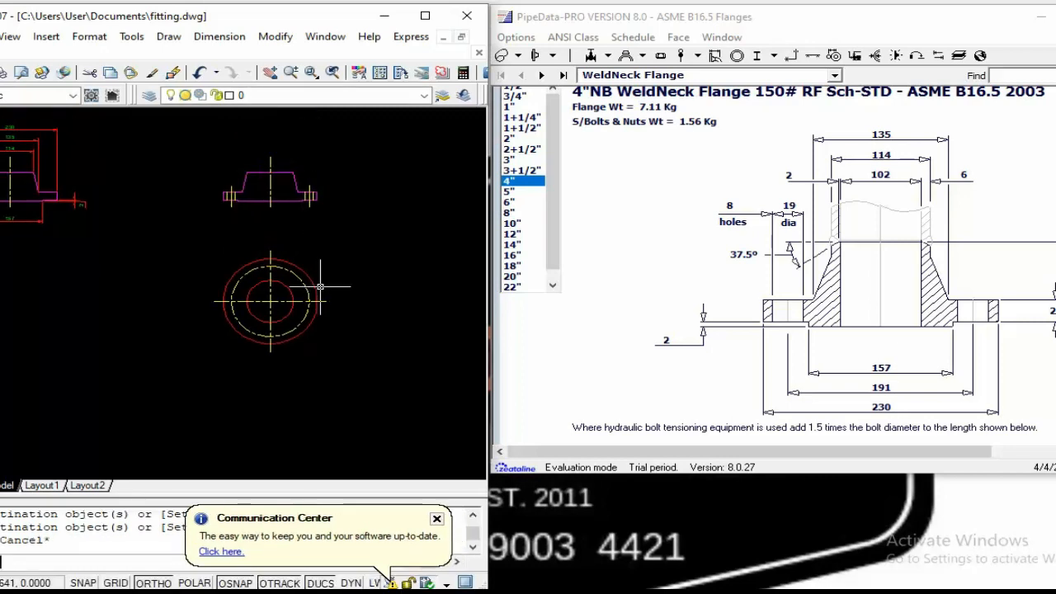
Move the face view with its centrelines straight up, closer to the side view
type("m")
key("Return")
left_click(320, 343)
left_click(198, 250)
key("Return")
left_click(355, 278)
left_click(353, 254)
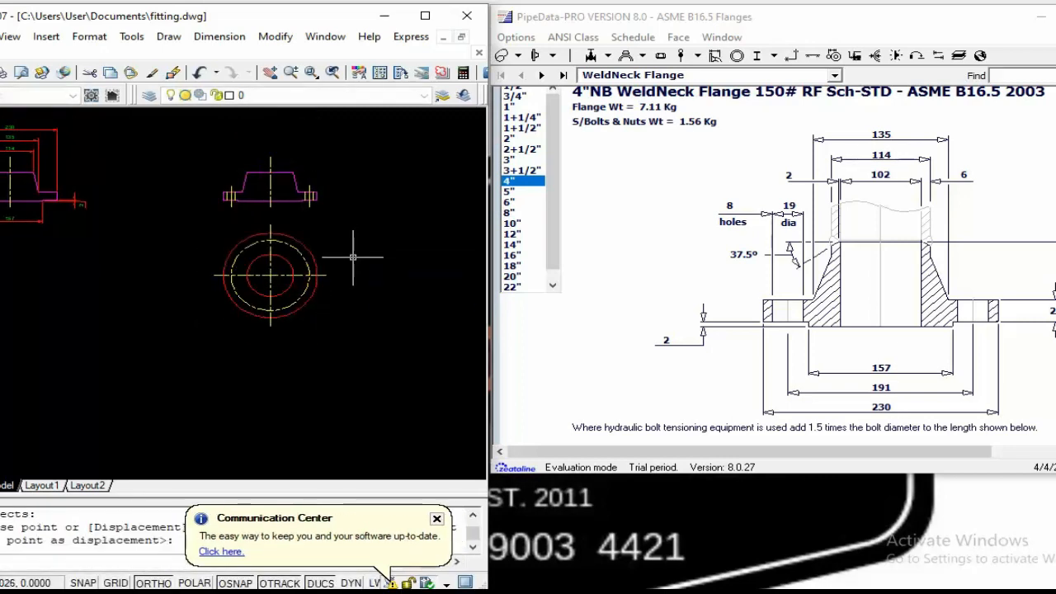
key("Escape")
scroll(272, 280, "up", 4)
key("Escape")
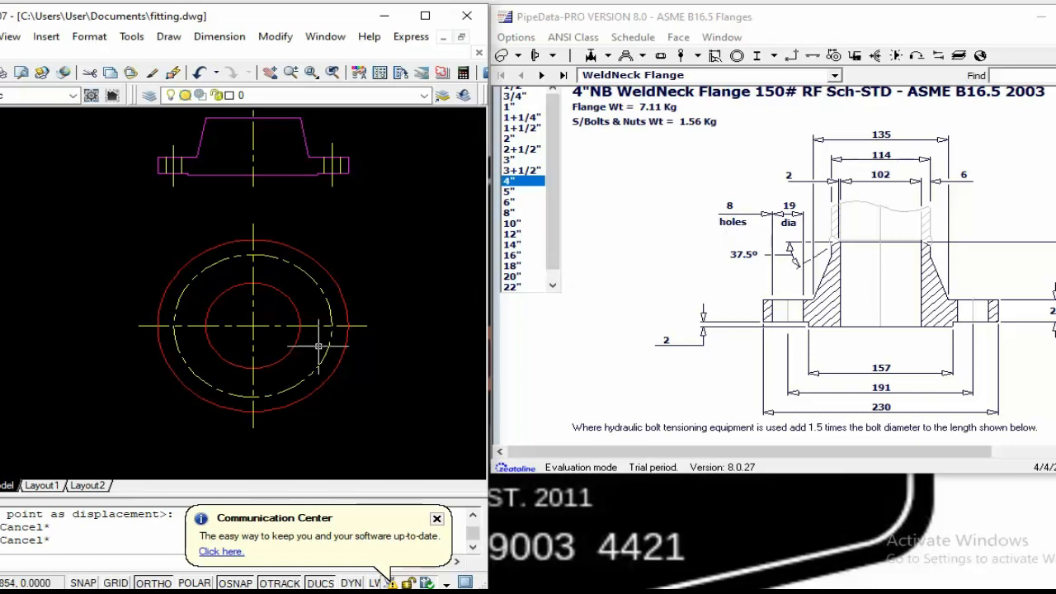
Draw a 19 mm diameter bolt hole circle where the bolt circle crosses the vertical centreline at the top
left_click(307, 281)
key("Escape")
key("Escape")
key("Escape")
key("Escape")
scroll(268, 267, "up", 4)
type("c")
key("Return")
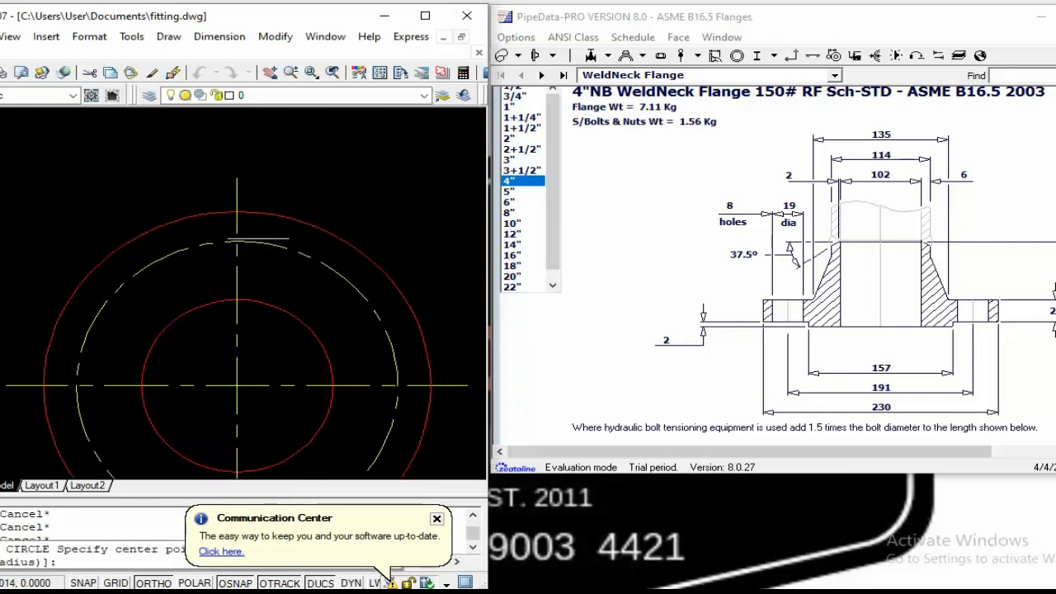
left_click(238, 241)
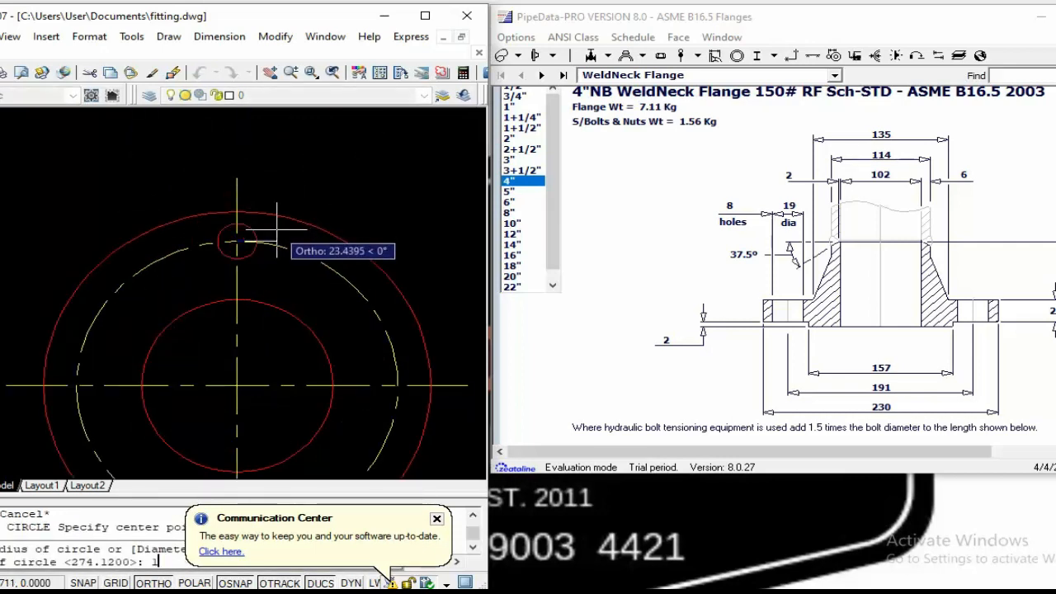
type("19")
key("Return")
scroll(268, 237, "up", 3)
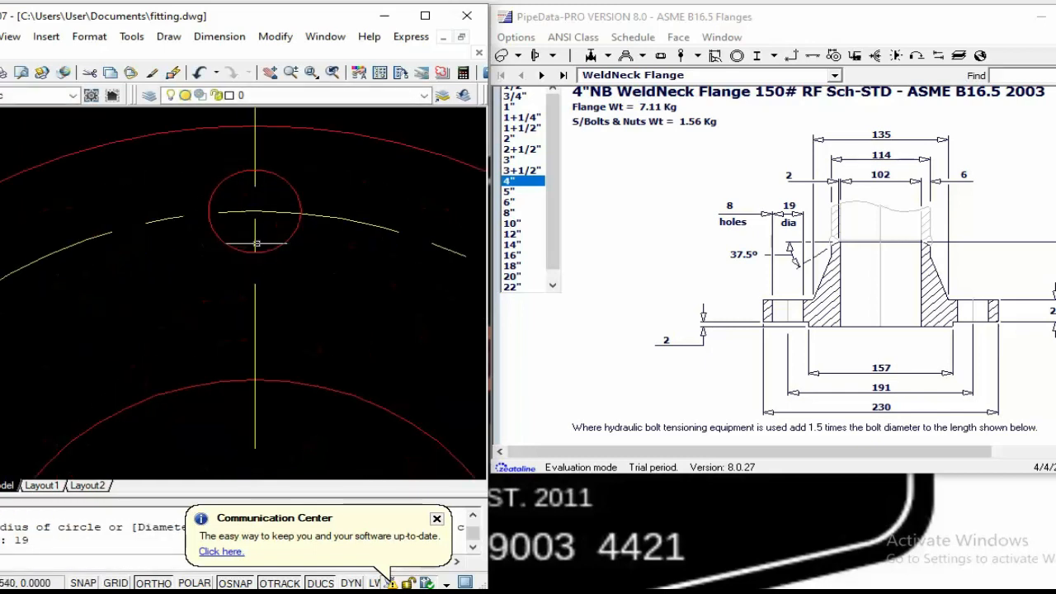
key("Escape")
key("Escape")
key("Escape")
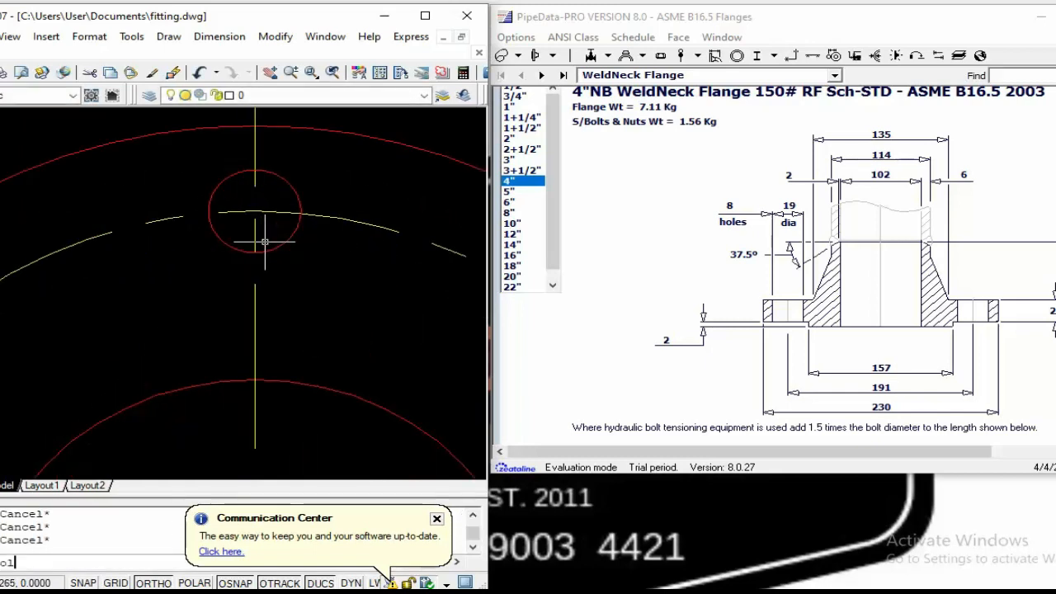
Draw a 6-sided polygon centred on the bolt hole and inscribed in its circle
type("pol")
key("Return")
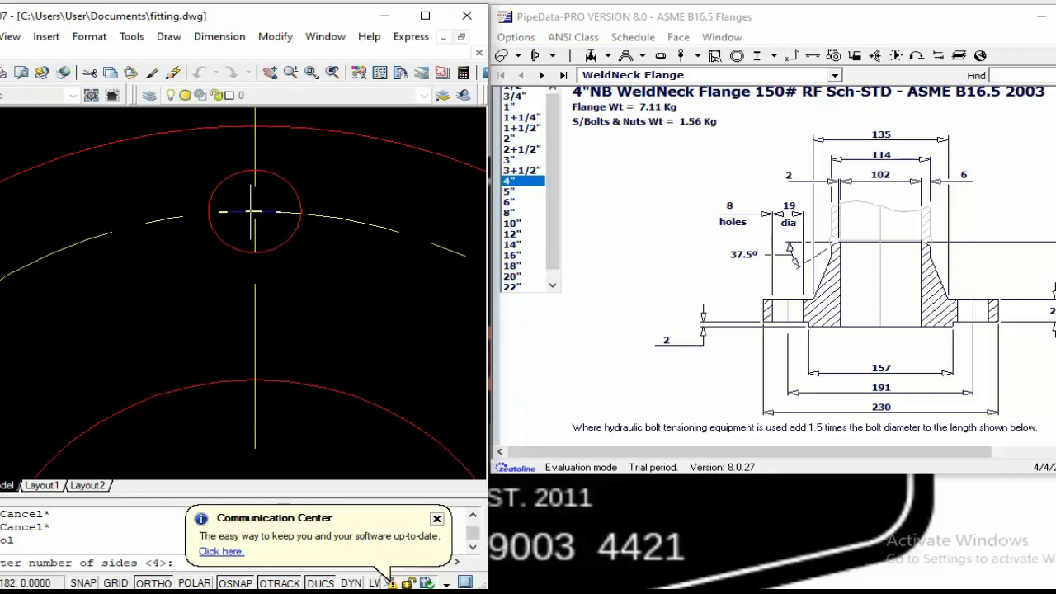
type("6")
key("Return")
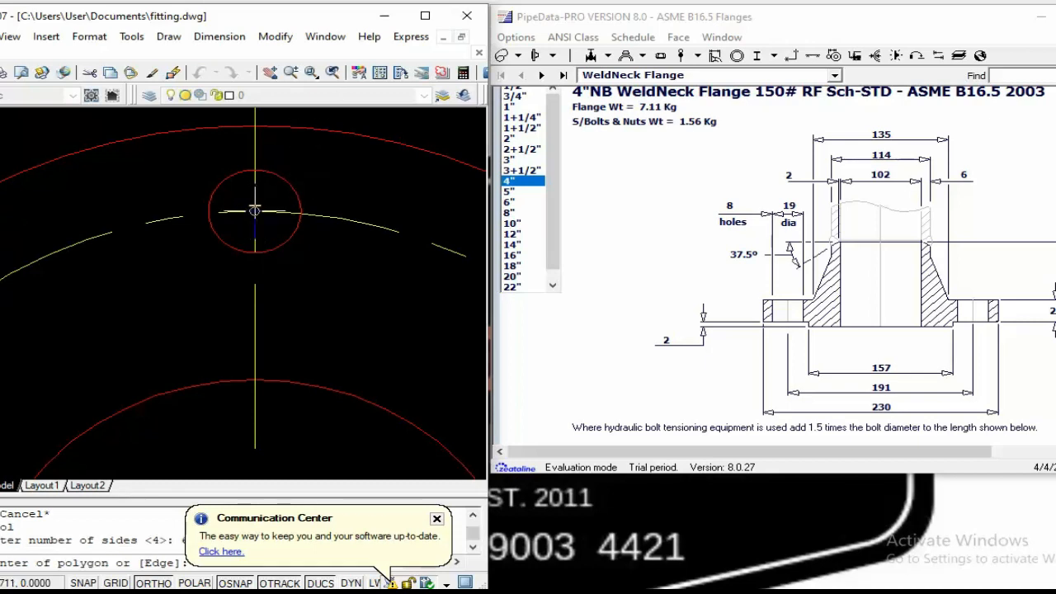
left_click(255, 210)
key("Return")
scroll(327, 213, "up", 3)
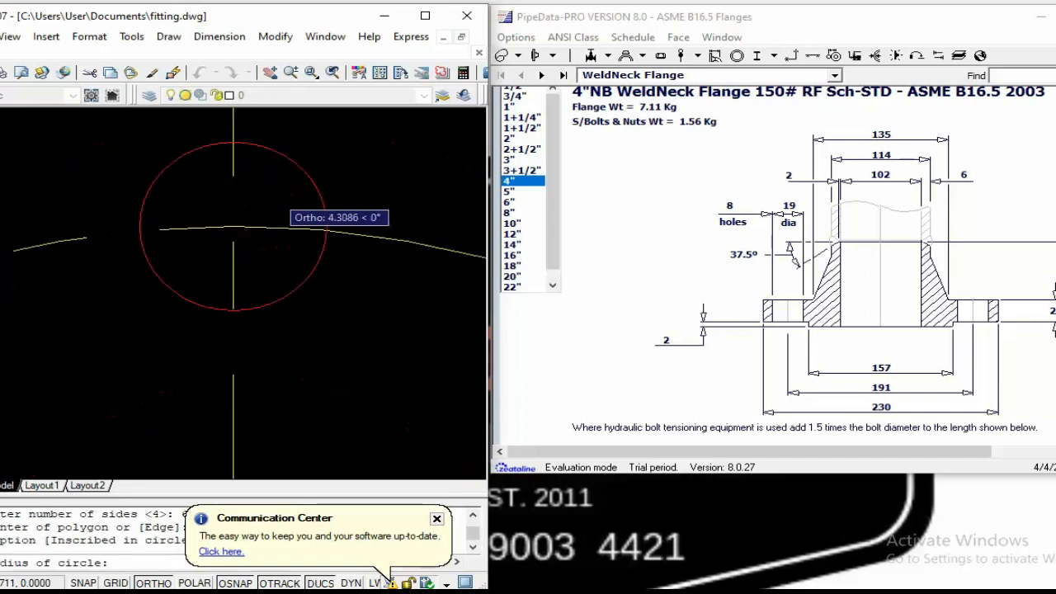
scroll(328, 226, "up", 3)
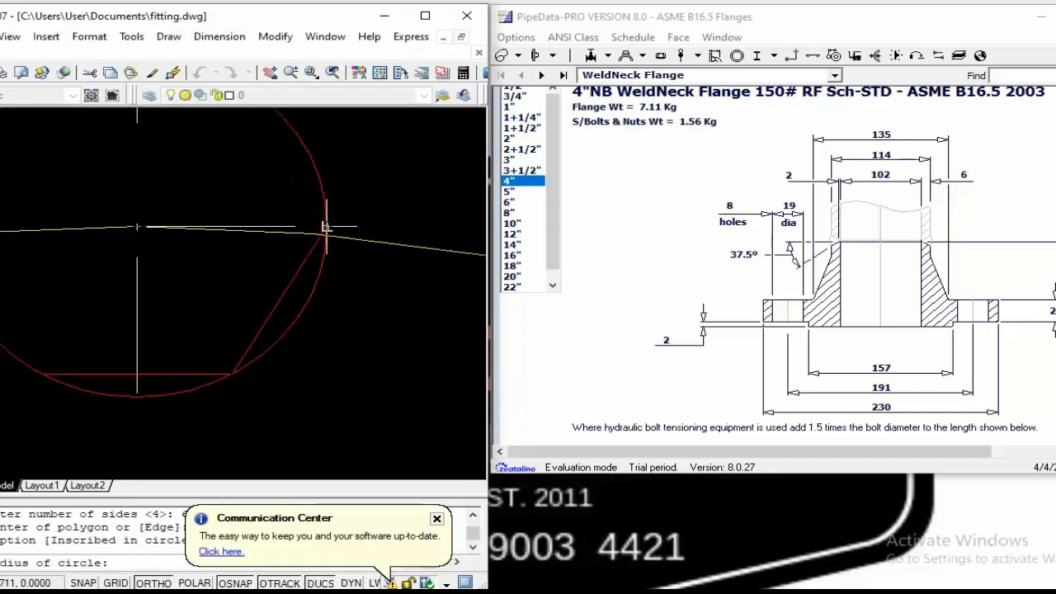
left_click(326, 226)
scroll(324, 227, "down", 5)
key("Escape")
key("Escape")
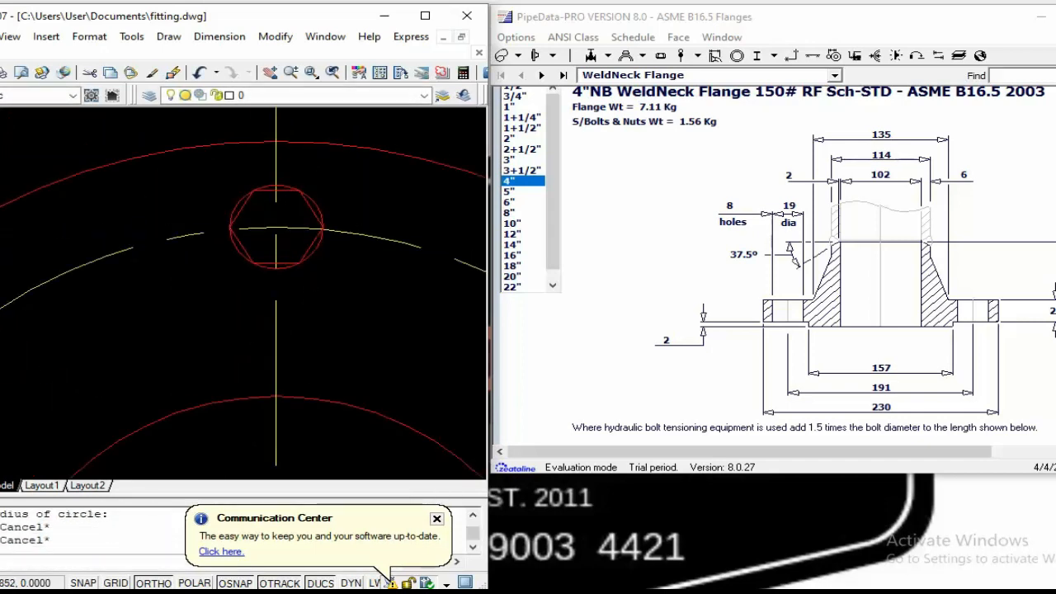
Polar-array the bolt hole circle and its hexagon around the face view's centre as 8 items over 360 degrees
scroll(292, 237, "down", 4)
middle_click_drag(392, 302, 353, 276)
key("Escape")
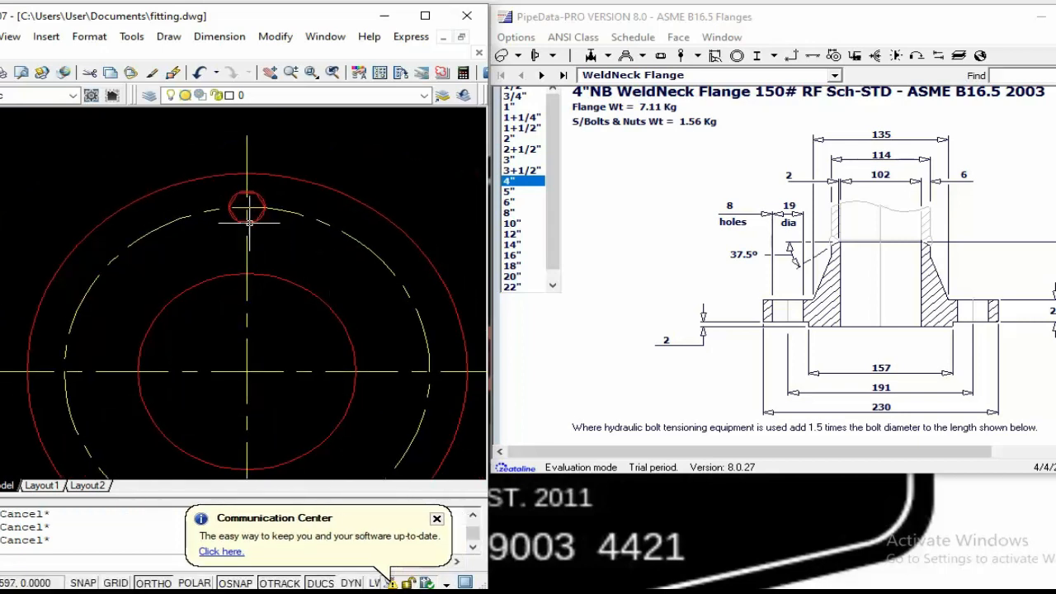
scroll(273, 201, "up", 7)
scroll(211, 190, "down", 6)
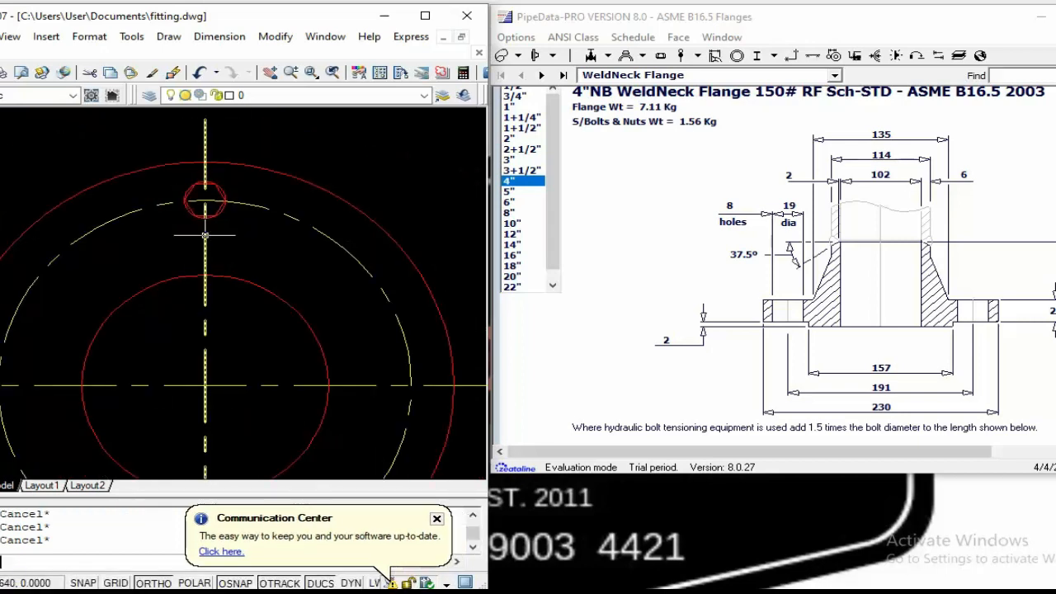
type("ar")
key("Return")
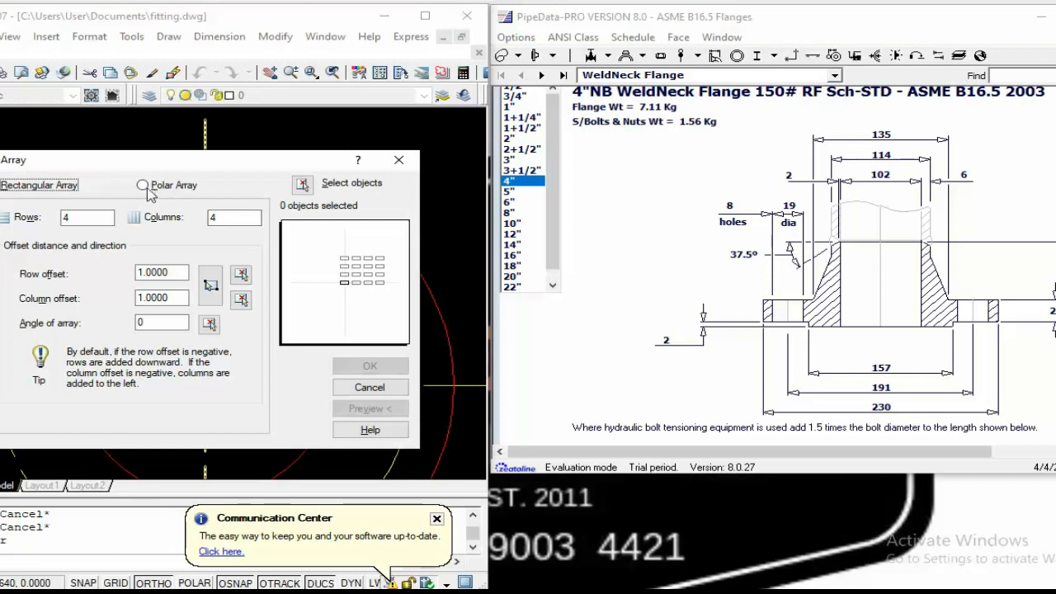
left_click(143, 186)
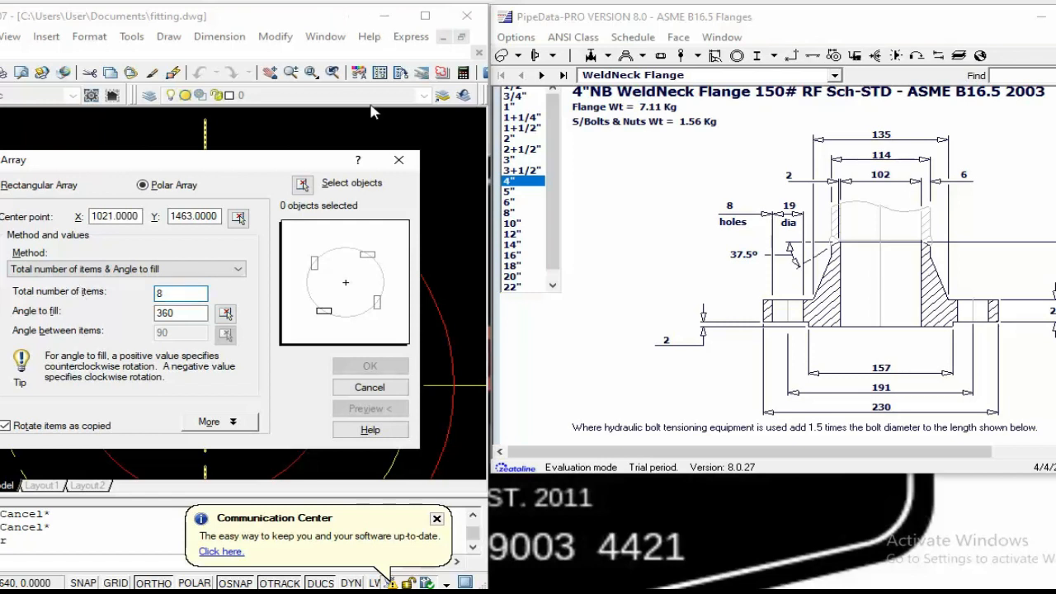
left_click(302, 183)
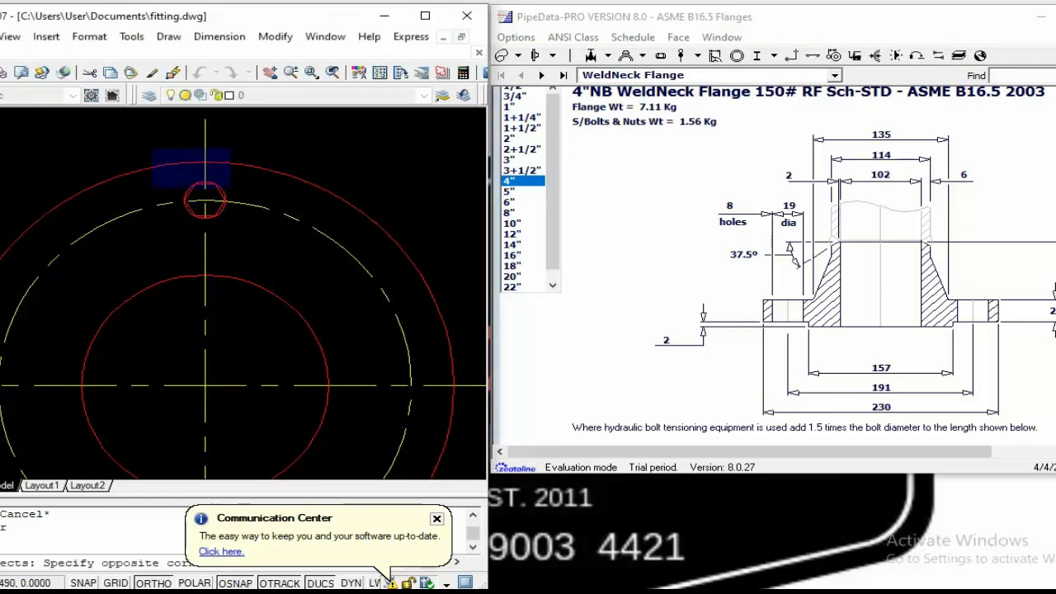
left_click(270, 249)
key("Return")
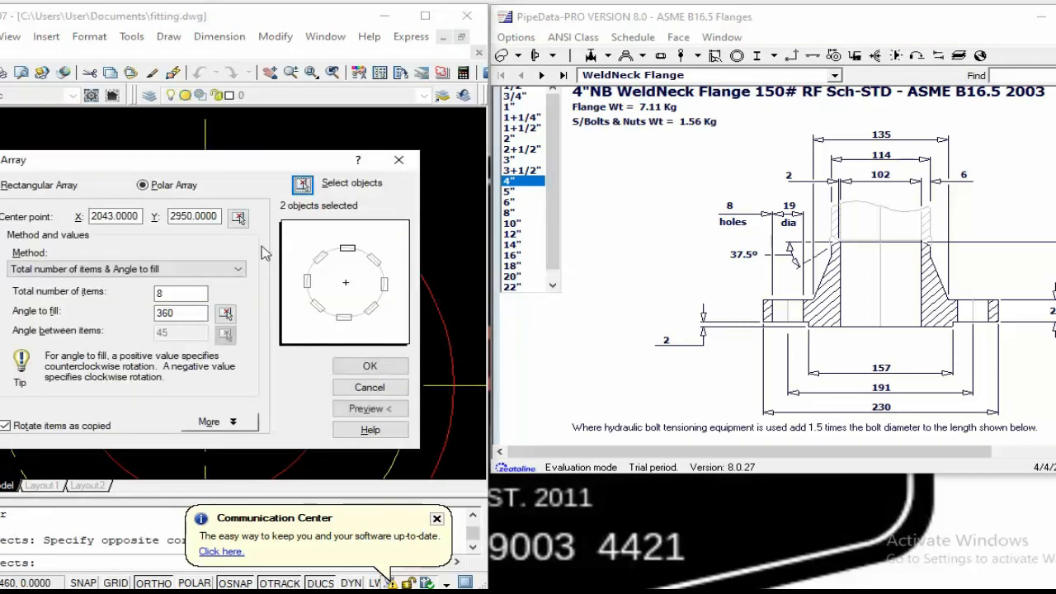
left_click(238, 218)
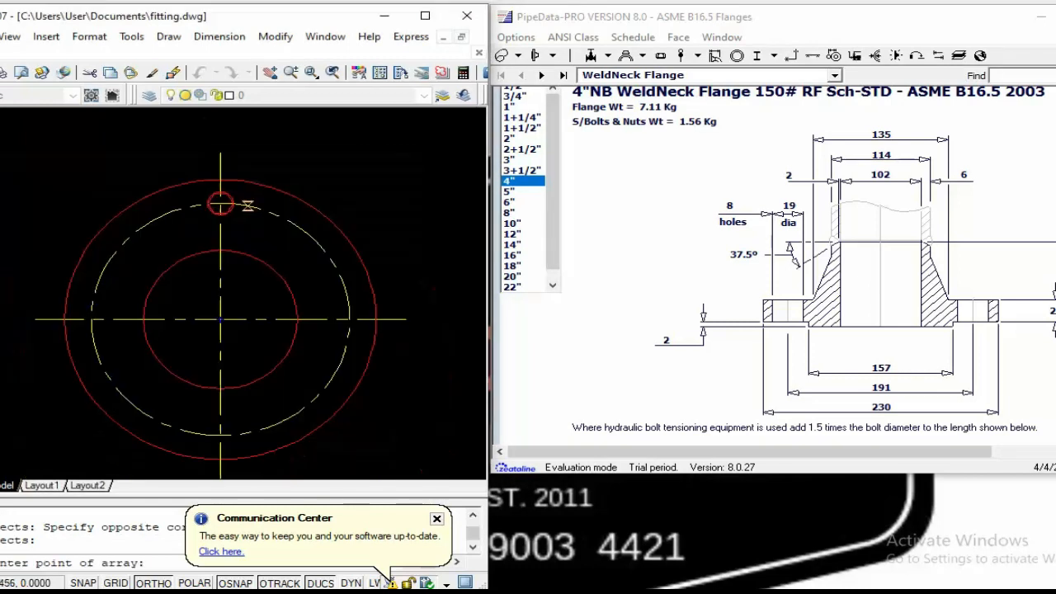
left_click(220, 320)
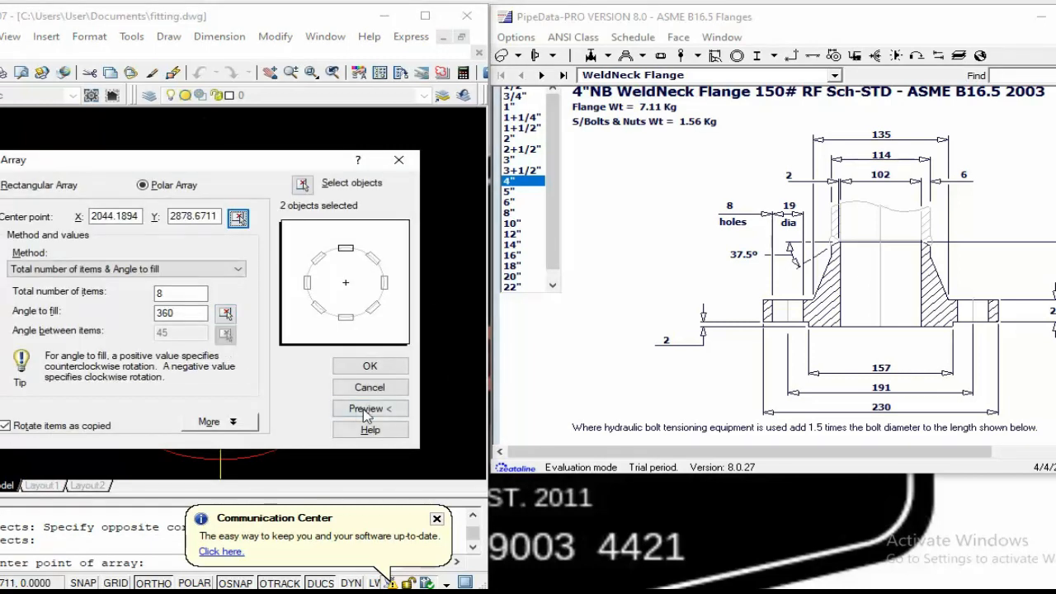
left_click(370, 365)
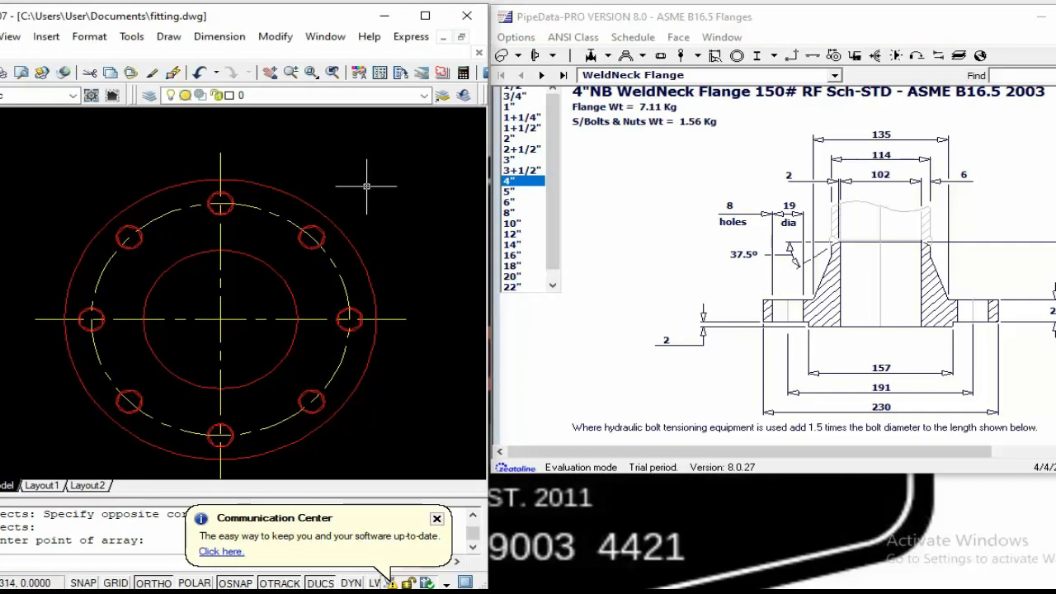
Copy the 157 dimension from below the dimensioned side view horizontally into the empty space beside it
scroll(302, 237, "down", 3)
middle_click_drag(383, 242, 320, 305)
key("Escape")
key("Escape")
middle_click_drag(240, 221, 291, 245)
type("co")
key("Return")
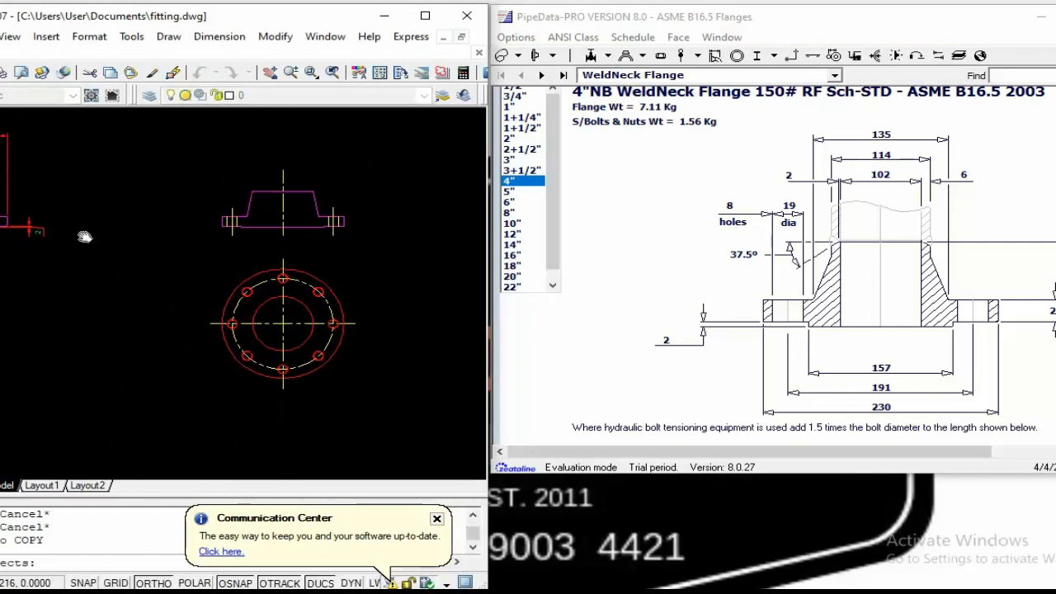
scroll(31, 229, "up", 2)
left_click(2, 254)
key("Return")
left_click(2, 253)
scroll(100, 265, "down", 2)
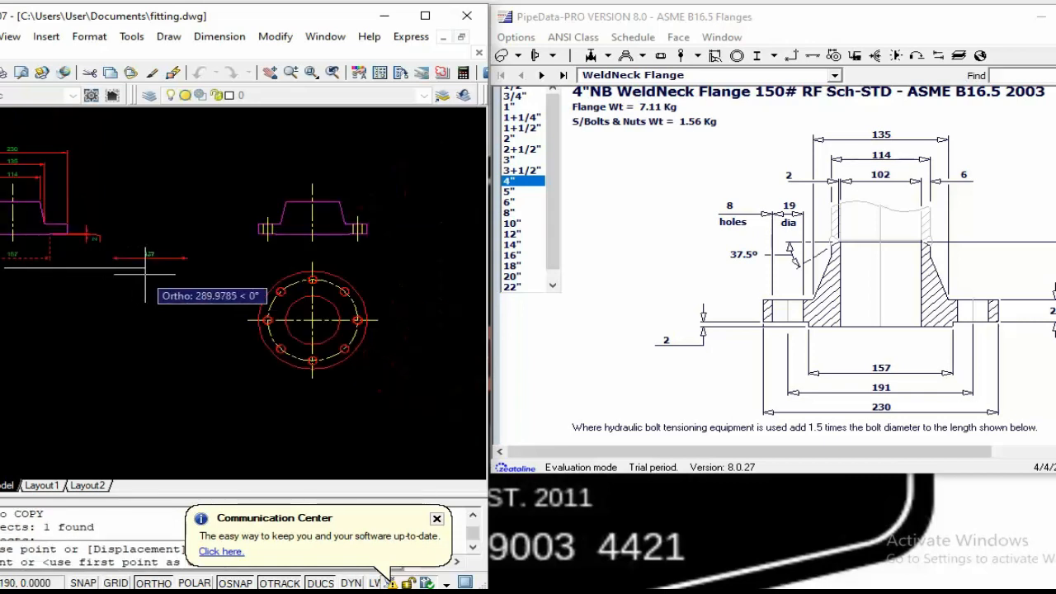
left_click(181, 259)
scroll(183, 258, "up", 3)
key("Escape")
key("Escape")
Explode the copied 157 dimension into separate lines, arrows and text
type("x")
key("Return")
left_click(184, 208)
key("Return")
key("Return")
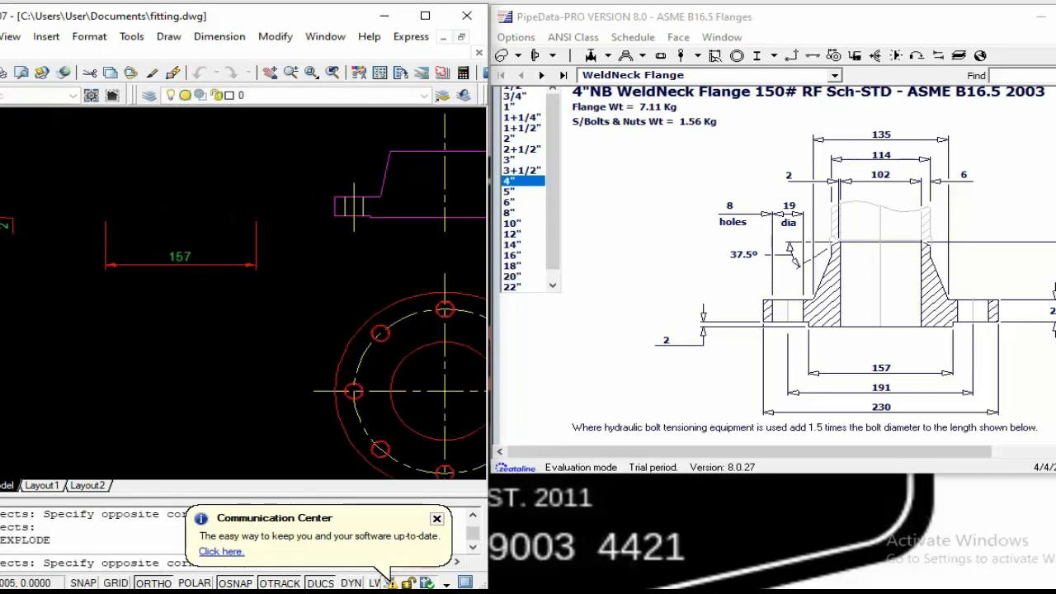
key("Escape")
Erase the exploded dimension's extension lines, dimension line and arrowheads, keeping only the 157 text
type("e")
key("Return")
left_click(83, 209)
left_click(125, 313)
left_click(200, 265)
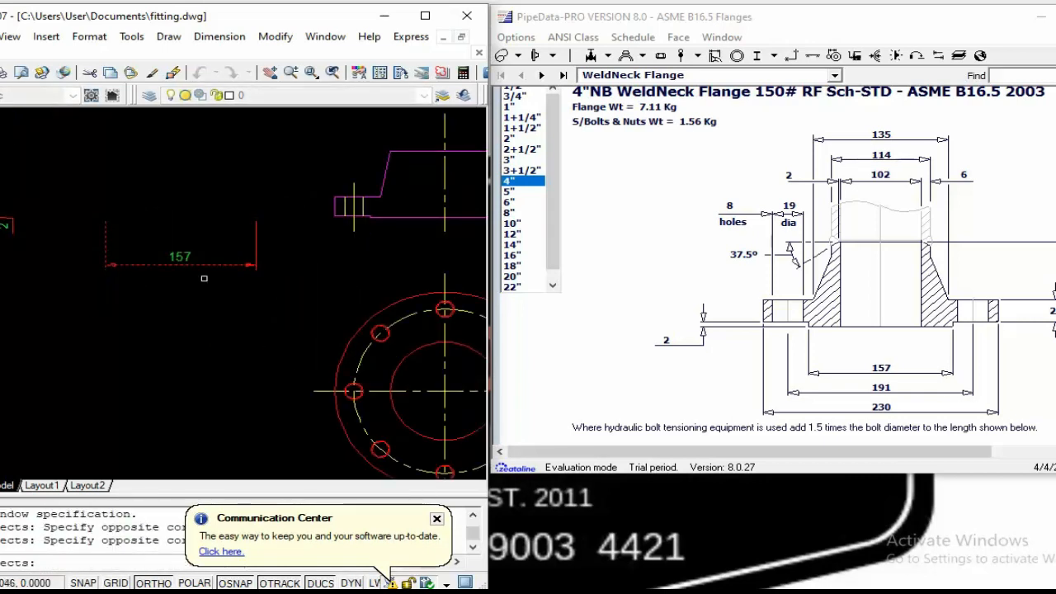
key("Return")
key("Return")
left_click(266, 282)
left_click(228, 236)
key("Return")
key("Escape")
key("Escape")
Move the 157 text horizontally onto the centreline between the undimensioned side view and the face view
type("m")
key("Return")
left_click(216, 280)
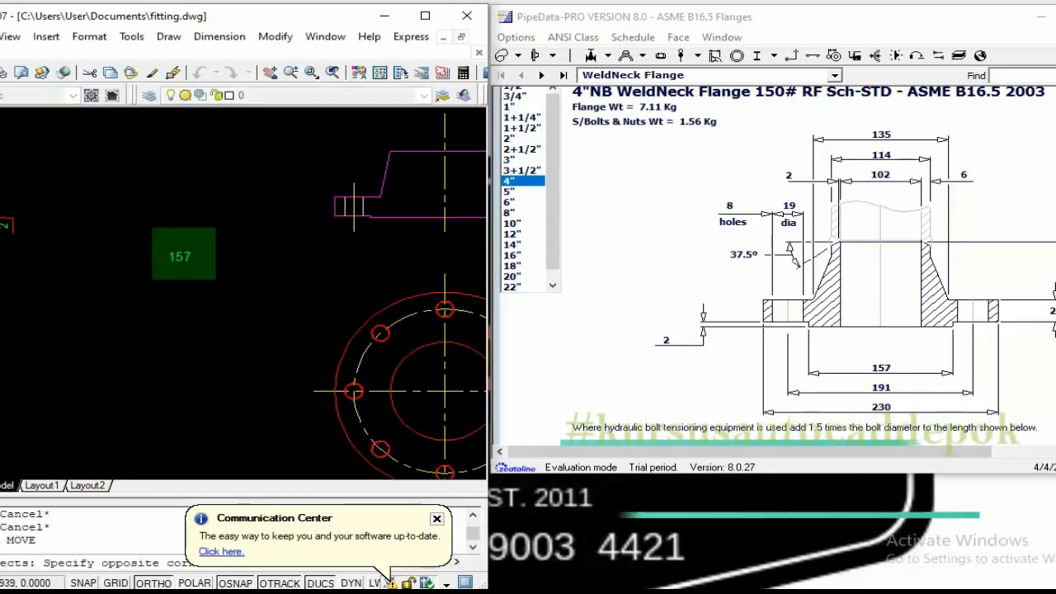
left_click(154, 229)
key("Return")
left_click(160, 271)
middle_click_drag(447, 290, 200, 280)
scroll(400, 238, "down", 1)
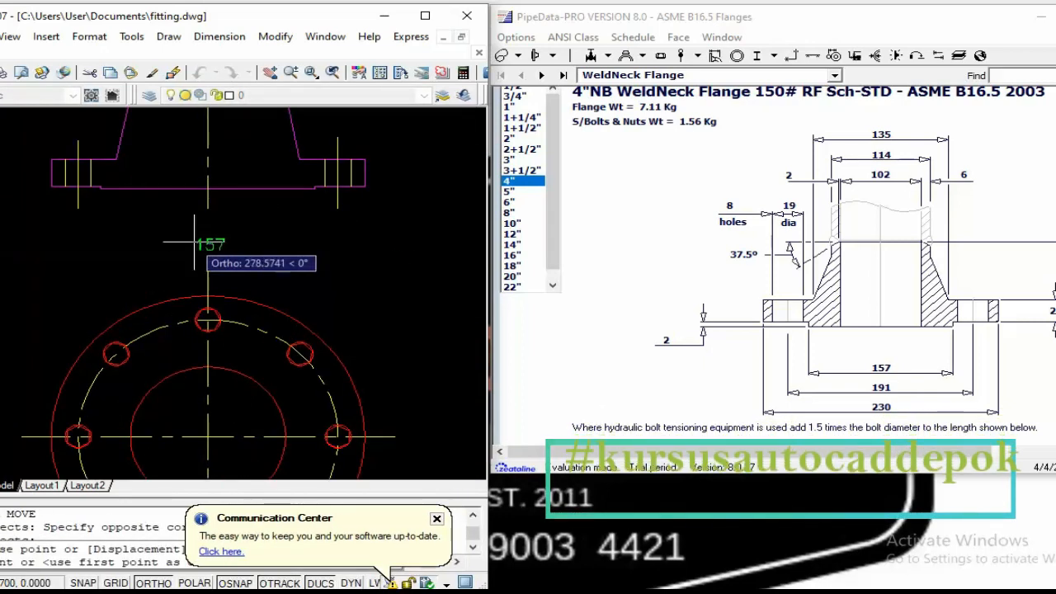
key("Escape")
key("Escape")
Nudge the 157 text slightly up, closer to the underside of the side view
type("m")
key("Return")
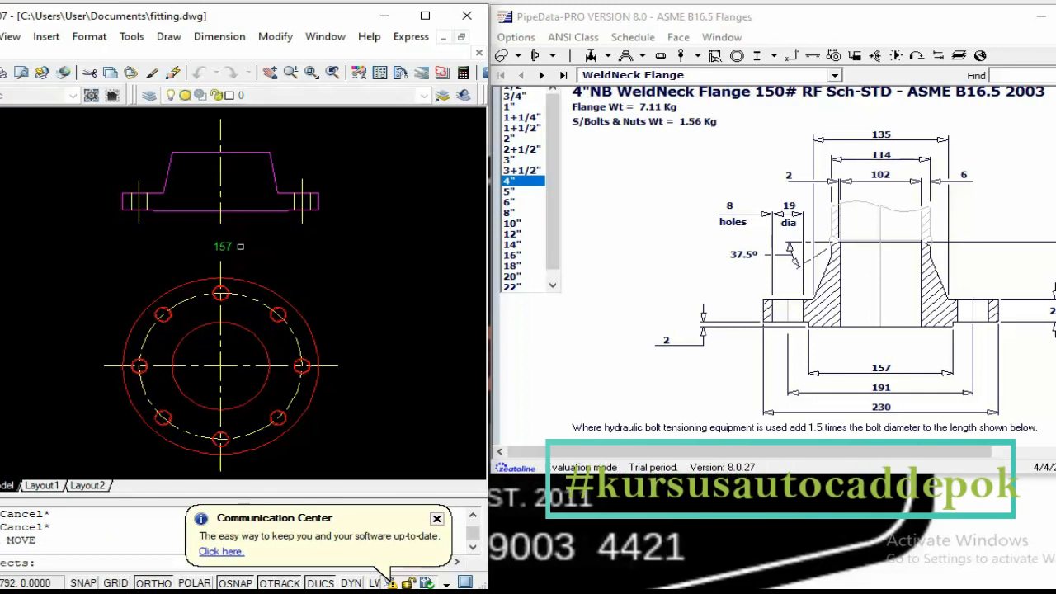
left_click(240, 246)
left_click(219, 246)
key("Return")
left_click(262, 255)
left_click(263, 248)
key("Escape")
scroll(188, 224, "up", 2)
key("Escape")
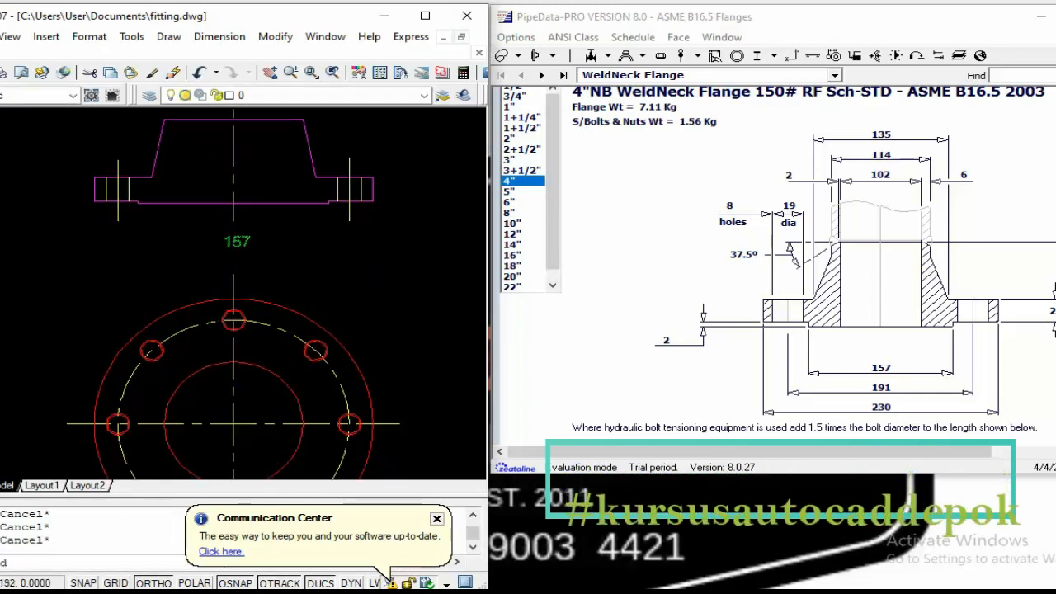
Change the 157 text to POTONGAN
type("ed")
key("Return")
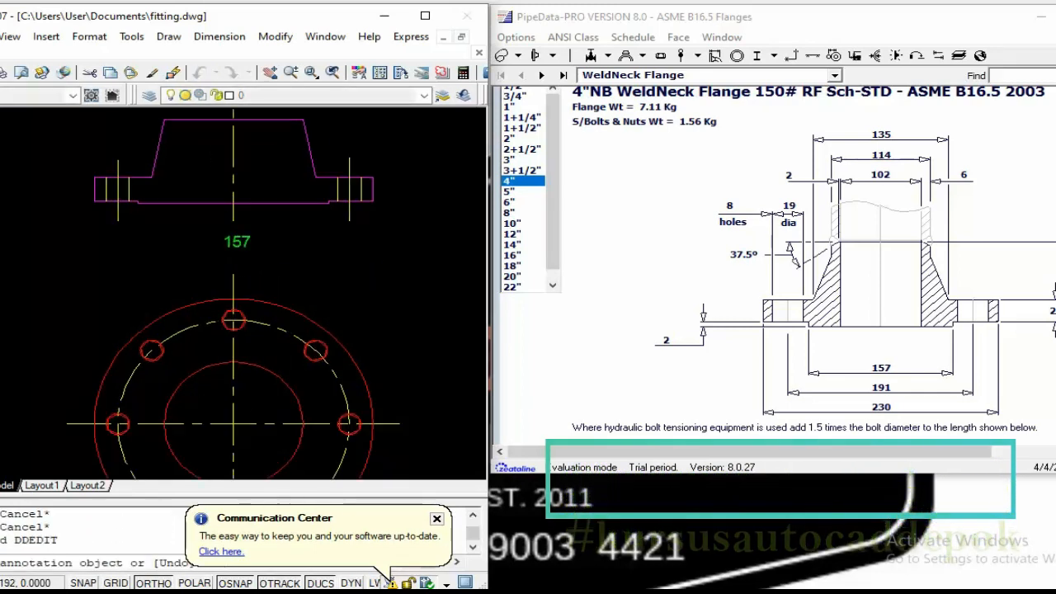
left_click(237, 242)
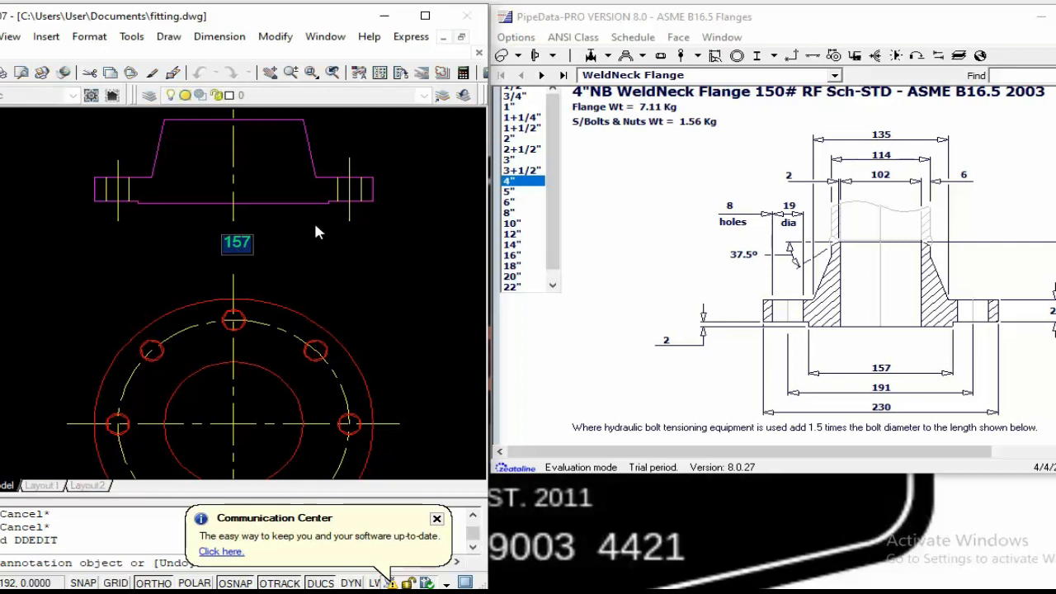
type("POT")
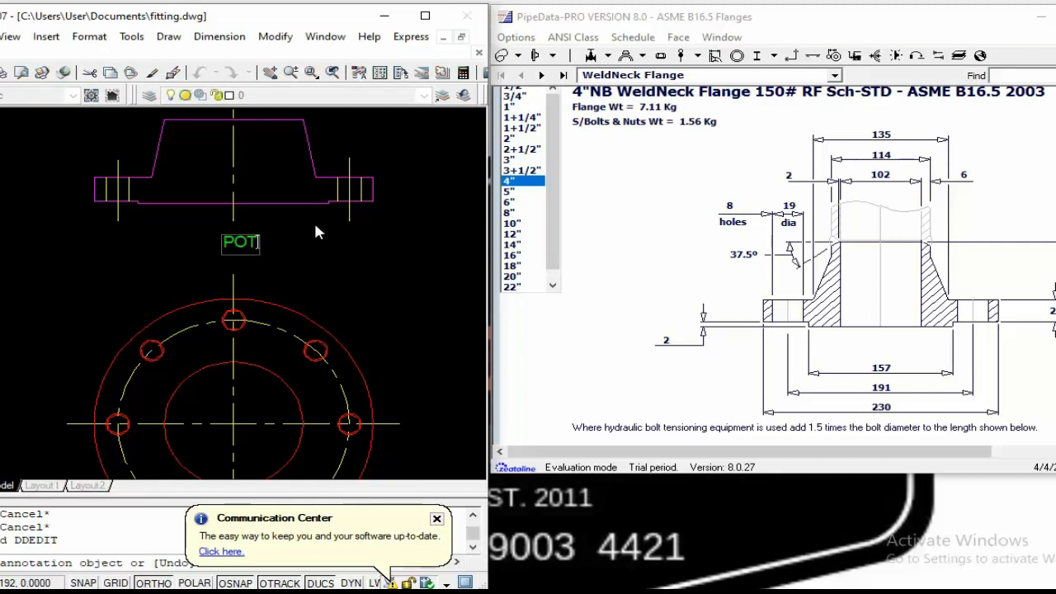
type("ONGAN")
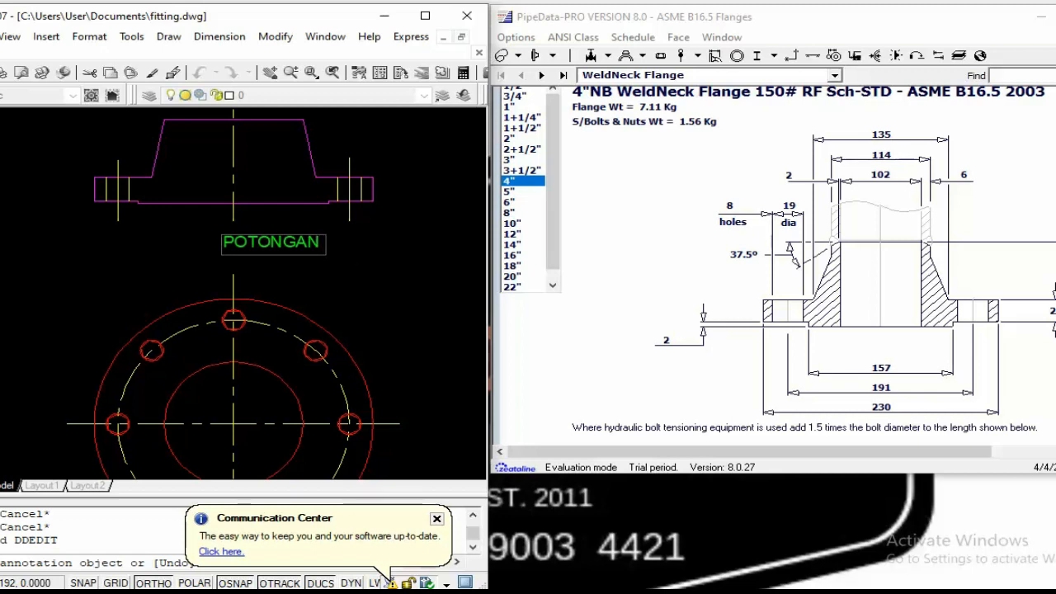
key("Return")
key("Escape")
Move the POTONGAN text horizontally back so that it is centred on the flange's vertical centreline
type("m")
key("Return")
left_click(340, 254)
left_click(295, 237)
key("Return")
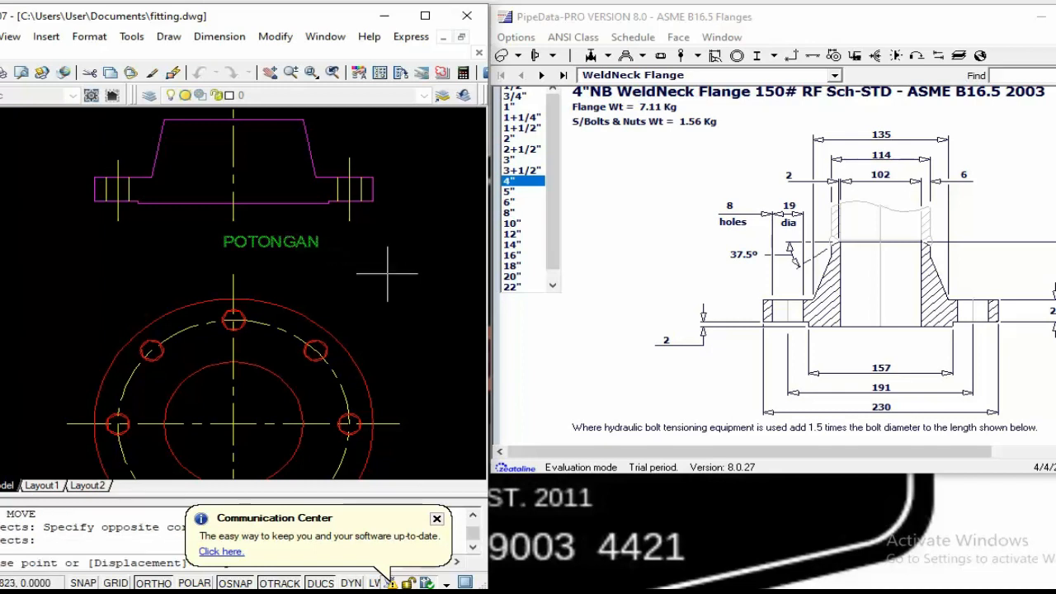
left_click(388, 273)
left_click(350, 273)
key("Escape")
key("Escape")
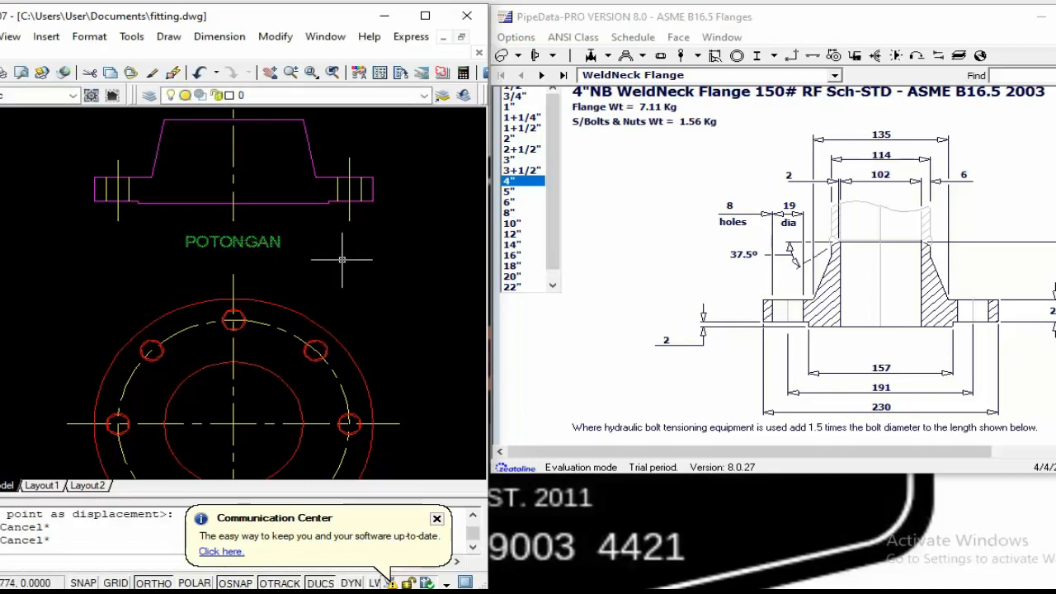
Copy the POTONGAN text straight down to form a second label line directly beneath it
mouse_move(301, 254)
middle_mouse_down()
mouse_move(354, 267)
mouse_move(335, 198)
mouse_move(310, 269)
middle_mouse_up()
key("Escape")
type("co")
key("Return")
left_click(309, 279)
left_click(273, 271)
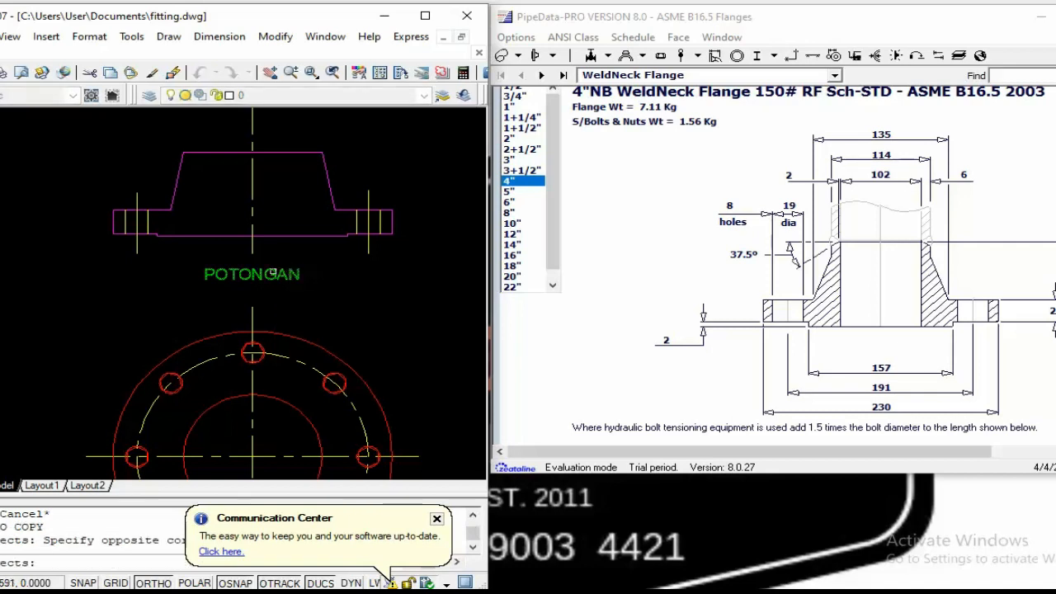
key("Return")
left_click(274, 273)
left_click(241, 285)
key("Escape")
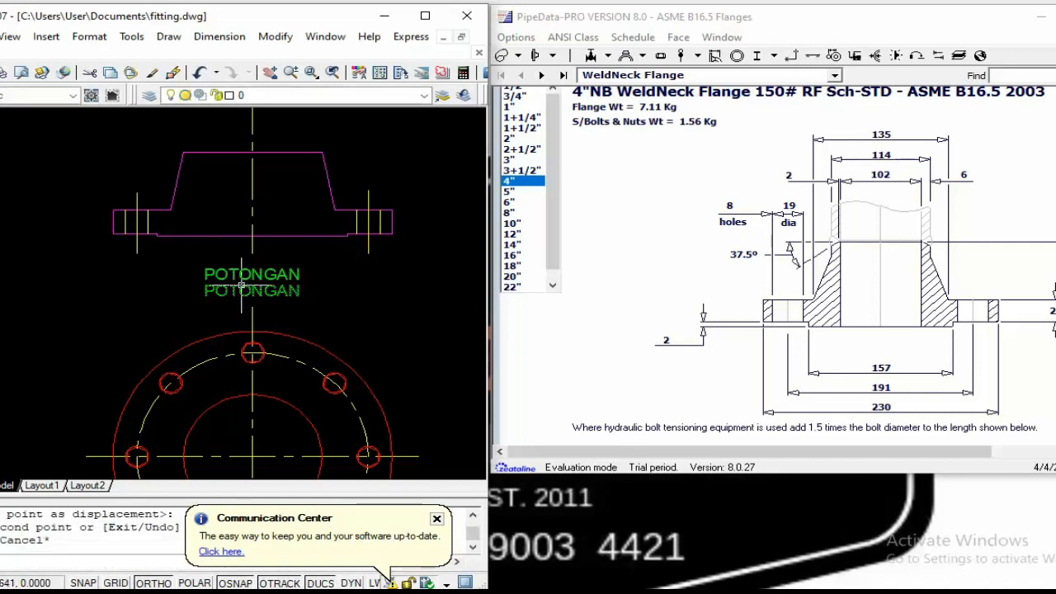
Change the lower POTONGAN copy to WELD NECK FLANGE
type("ed")
key("Return")
left_click(248, 292)
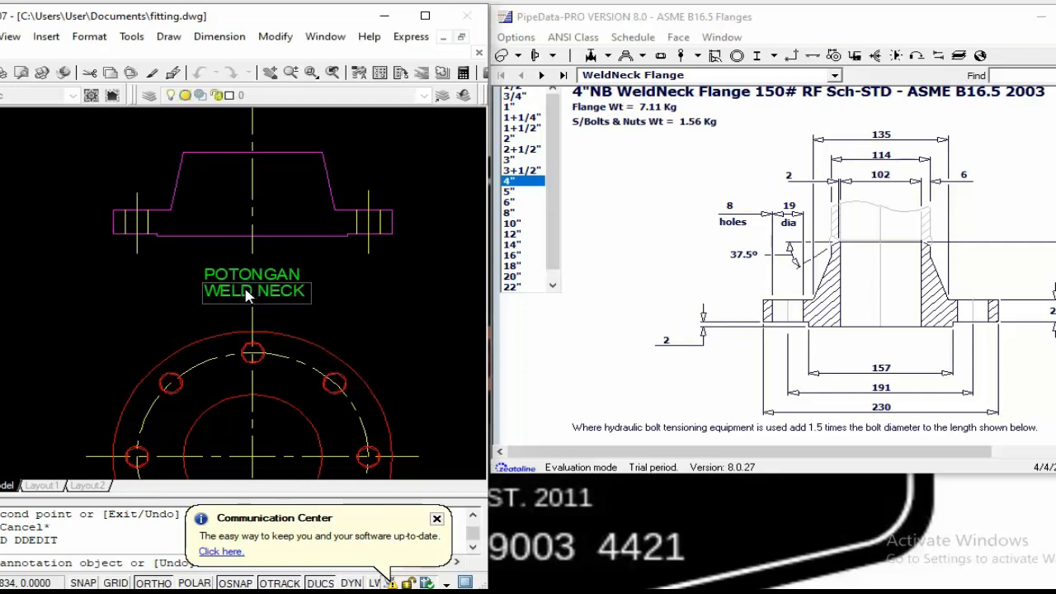
key("Return")
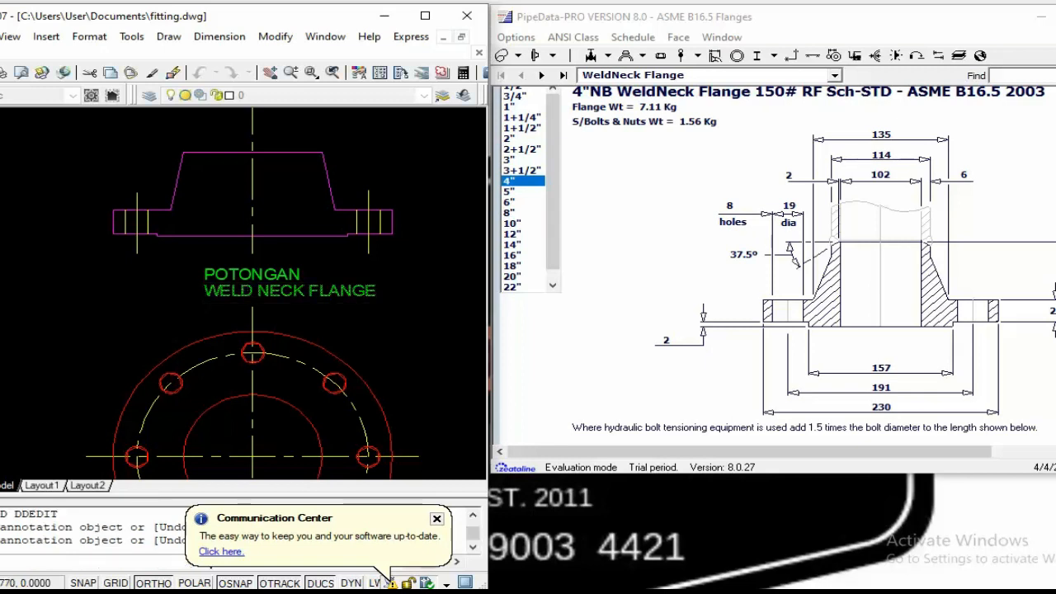
key("Return")
Move the WELD NECK FLANGE text horizontally so that it is centred beneath POTONGAN
type("m")
key("Return")
left_click(365, 317)
left_click(297, 275)
key("Return")
left_click(395, 333)
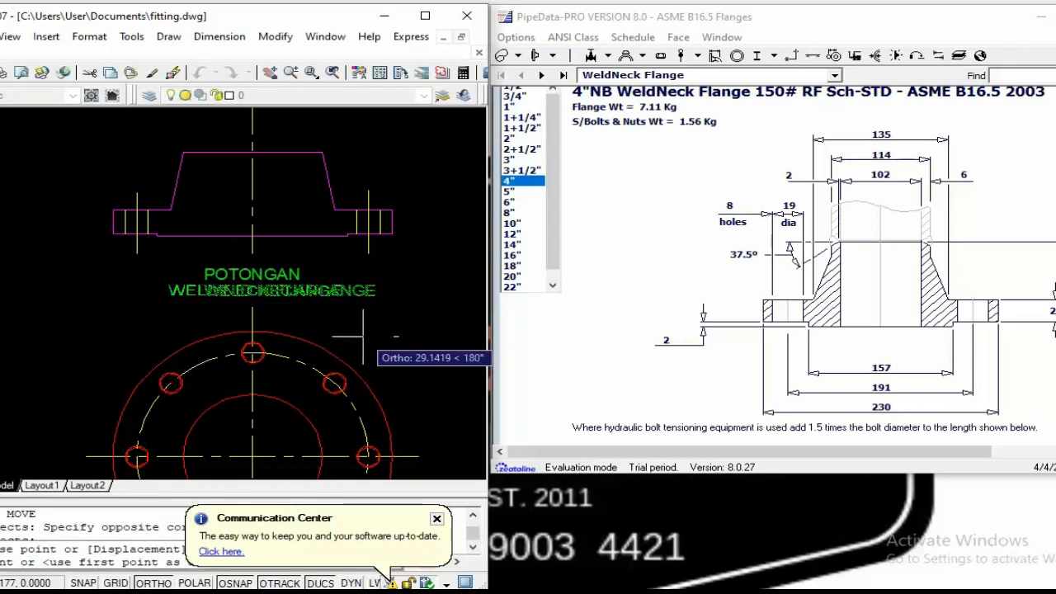
left_click(359, 334)
key("Escape")
key("Escape")
Shift both label lines together slightly to the right, near the vertical centreline
type("m")
key("space")
left_click(323, 257)
left_click(284, 294)
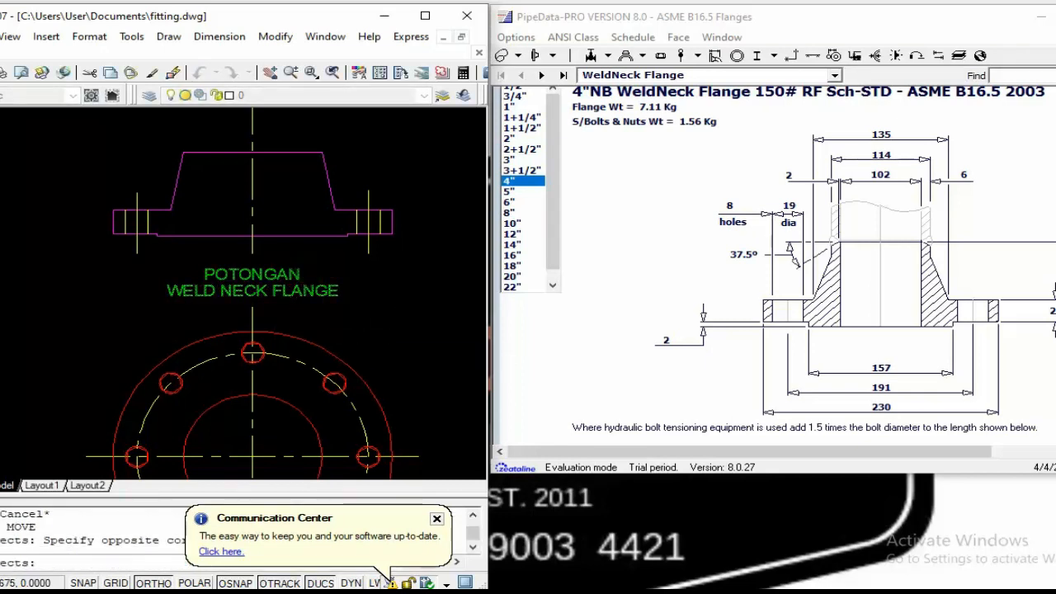
key("space")
left_click(384, 306)
left_click(388, 306)
key("Escape")
Move the two-line label slightly up, closer to the side view
key("m")
key("space")
left_click(353, 316)
left_click(308, 280)
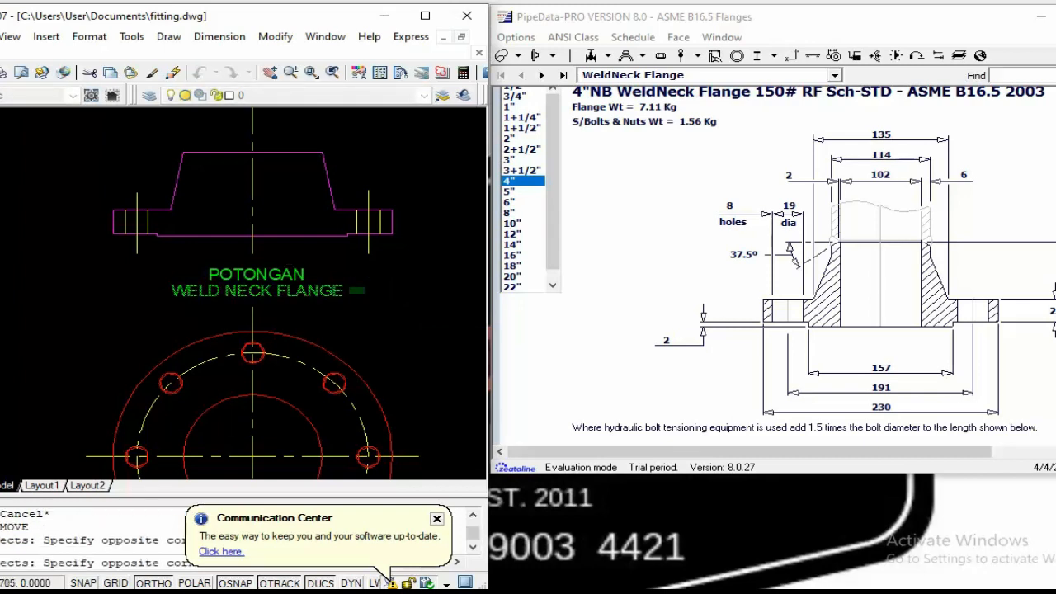
key("space")
left_click(391, 307)
key("Escape")
key("Escape")
Move the face view with its bolt holes and centrelines straight down to make room below the label
scroll(391, 292, "down", 4)
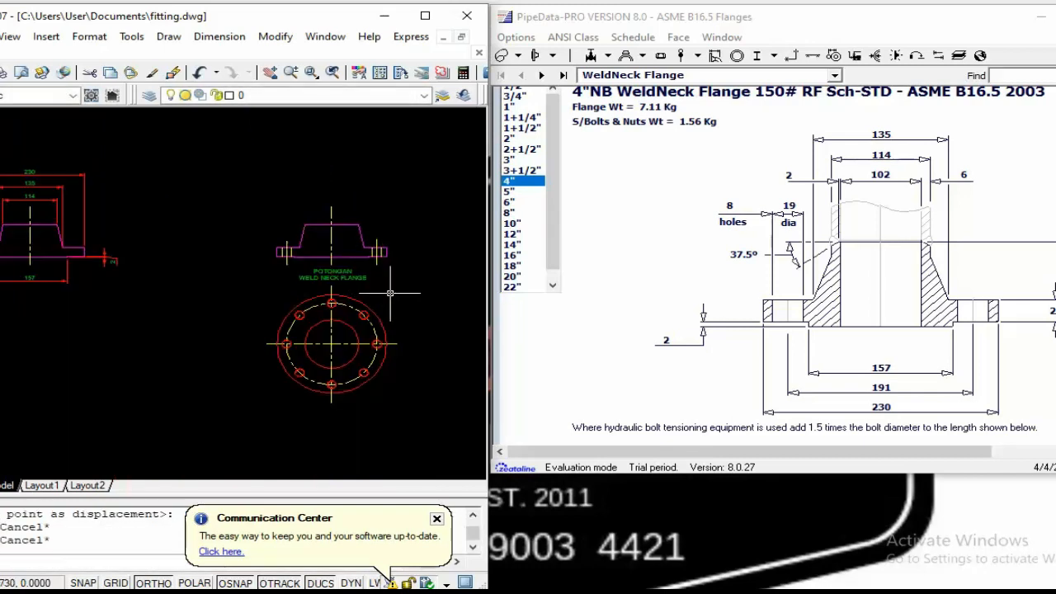
type("m")
key("space")
left_click(402, 285)
left_click(215, 410)
key("space")
left_click(208, 340)
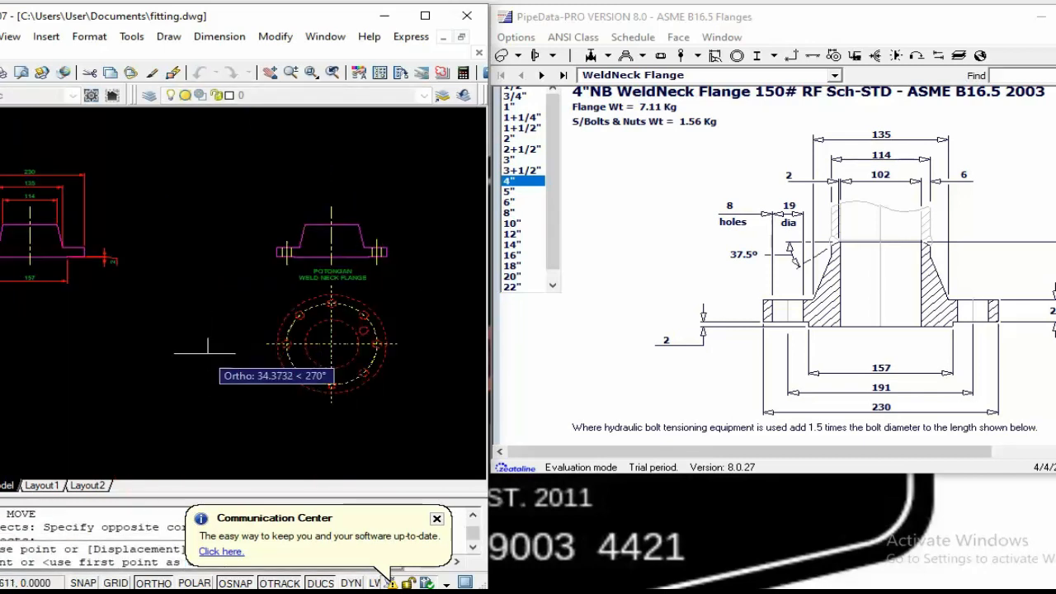
key("Escape")
scroll(332, 293, "up", 3)
key("Escape")
key("Escape")
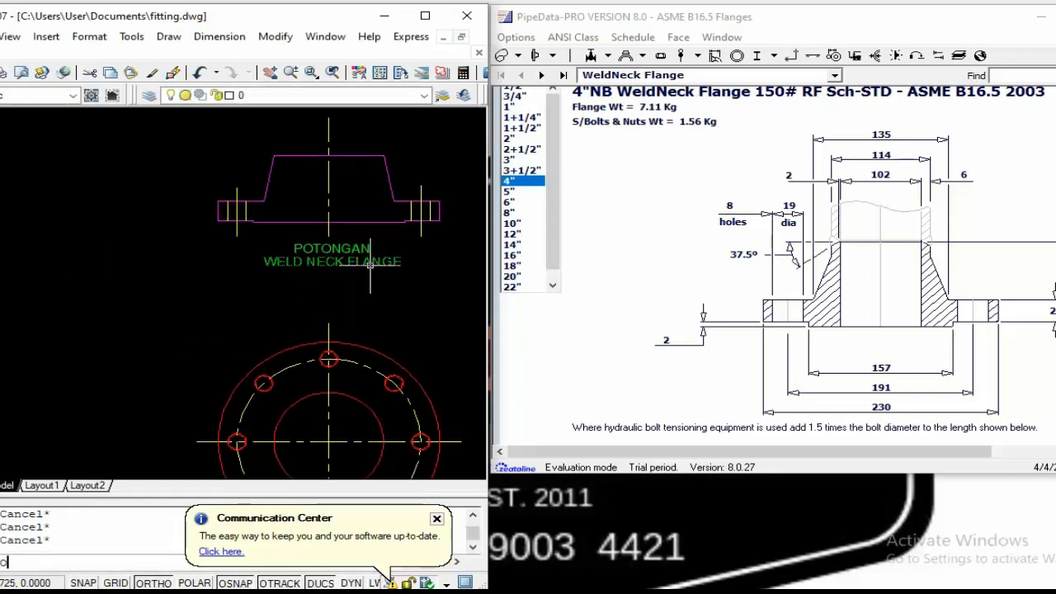
Copy the WELD NECK FLANGE text about 16.5 units straight down as a third label line
type("co")
key("space")
scroll(366, 265, "up", 2)
left_click(366, 278)
left_click(346, 257)
key("space")
left_click(356, 279)
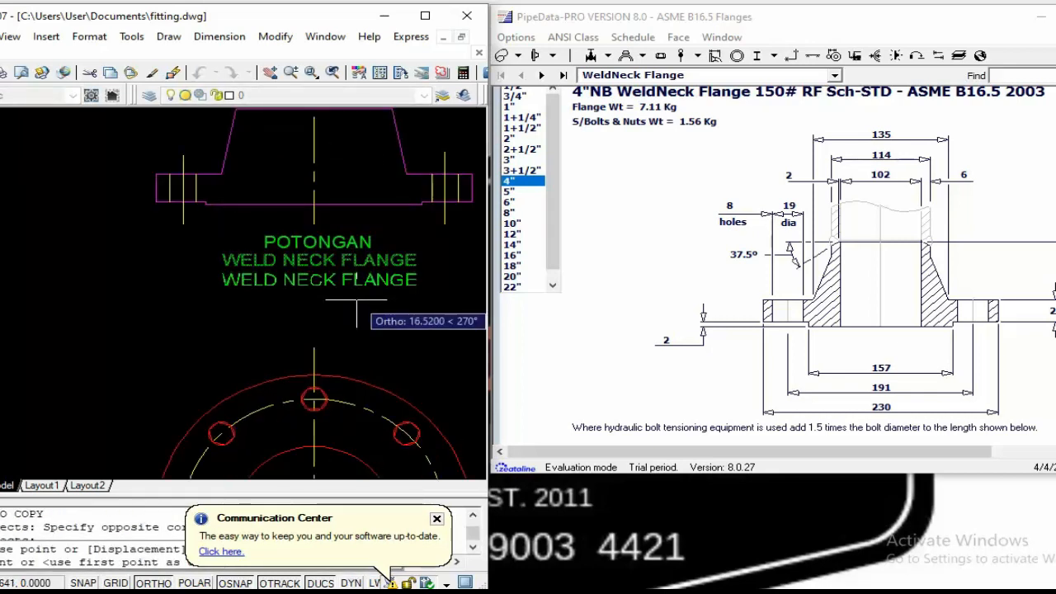
left_click(356, 300)
key("Escape")
Change the third label line under the side view to 4"-150#
type("ed")
key("space")
left_click(322, 280)
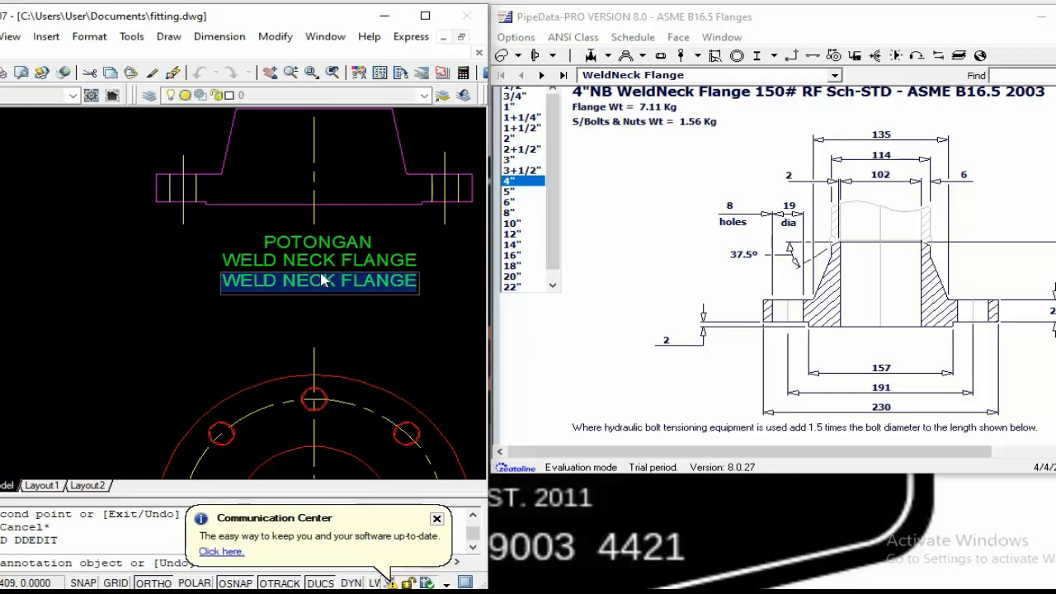
type("4\"")
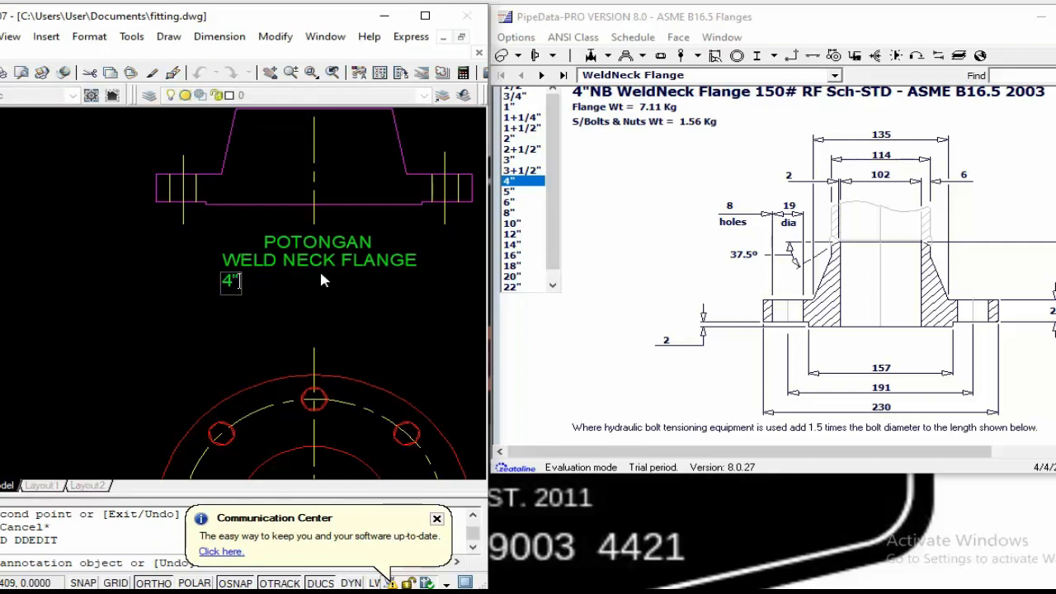
type("-150")
key("Return")
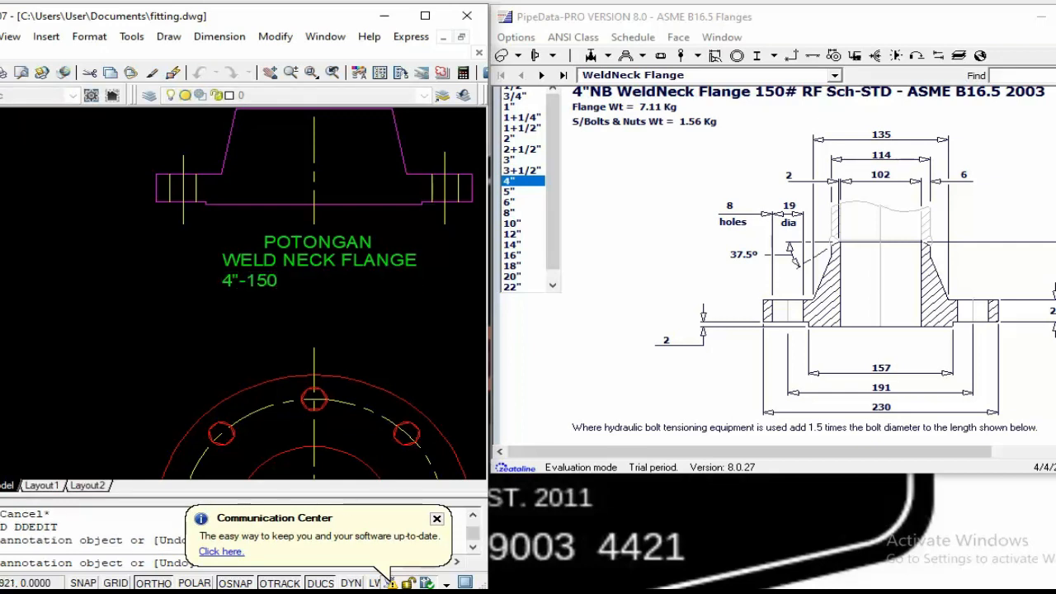
left_click(282, 282)
left_click(272, 288)
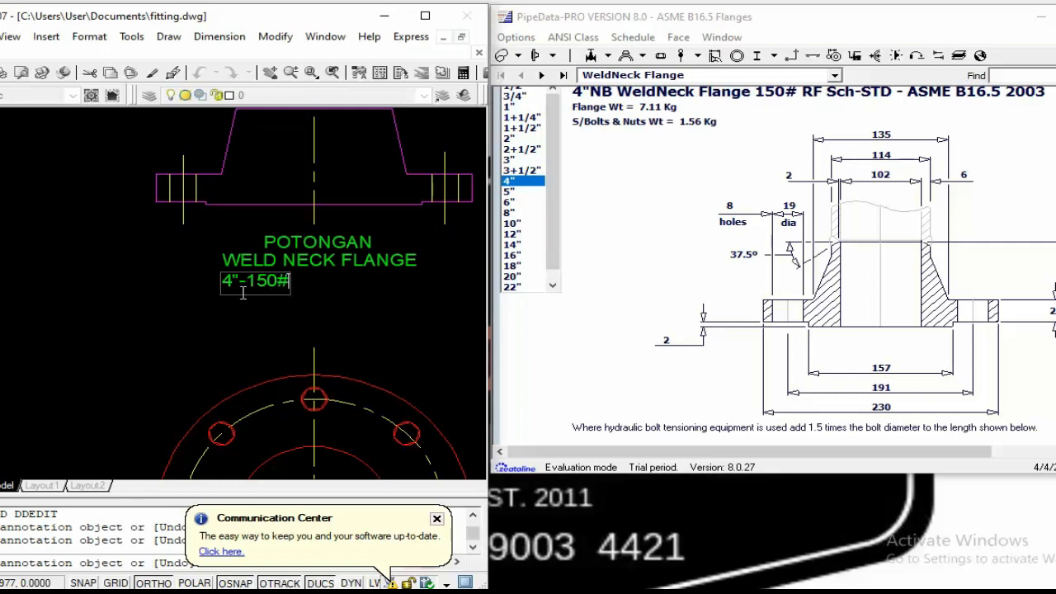
key("Return")
key("Return")
Move the 4"-150# text straight right to centre it beneath WELD NECK FLANGE
type("m")
key("Return")
left_click(358, 288)
left_click(250, 276)
key("Return")
left_click(184, 302)
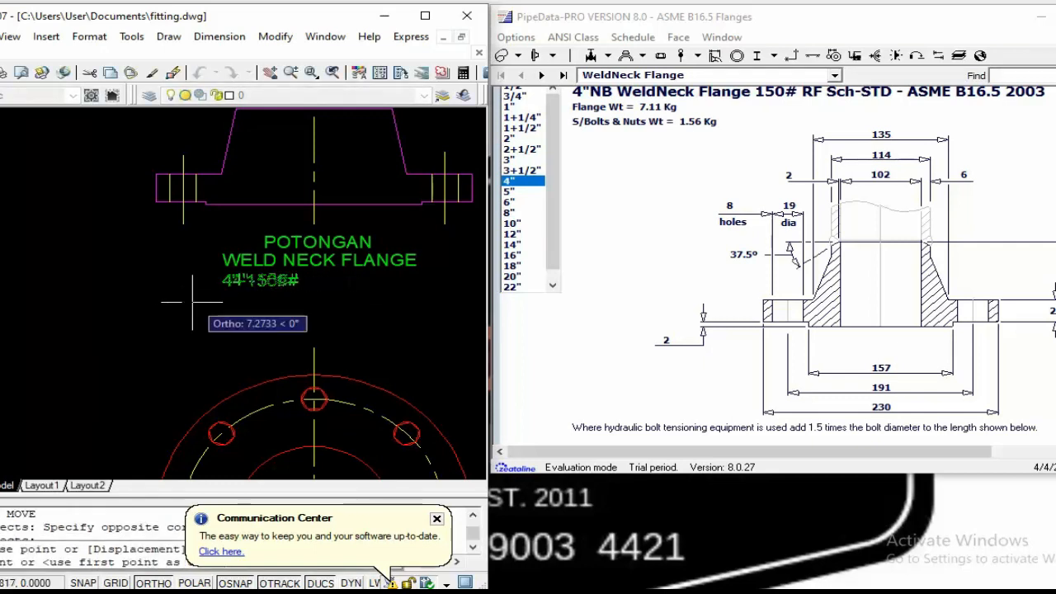
left_click(237, 302)
scroll(238, 302, "down", 2)
scroll(372, 236, "up", 2)
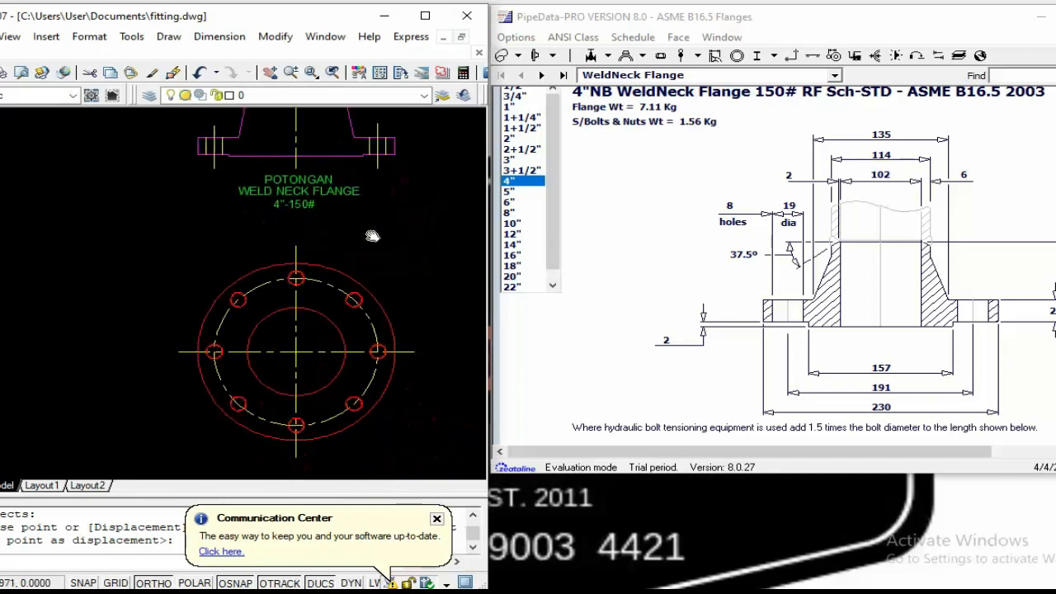
key("Escape")
key("Return")
left_click(356, 219)
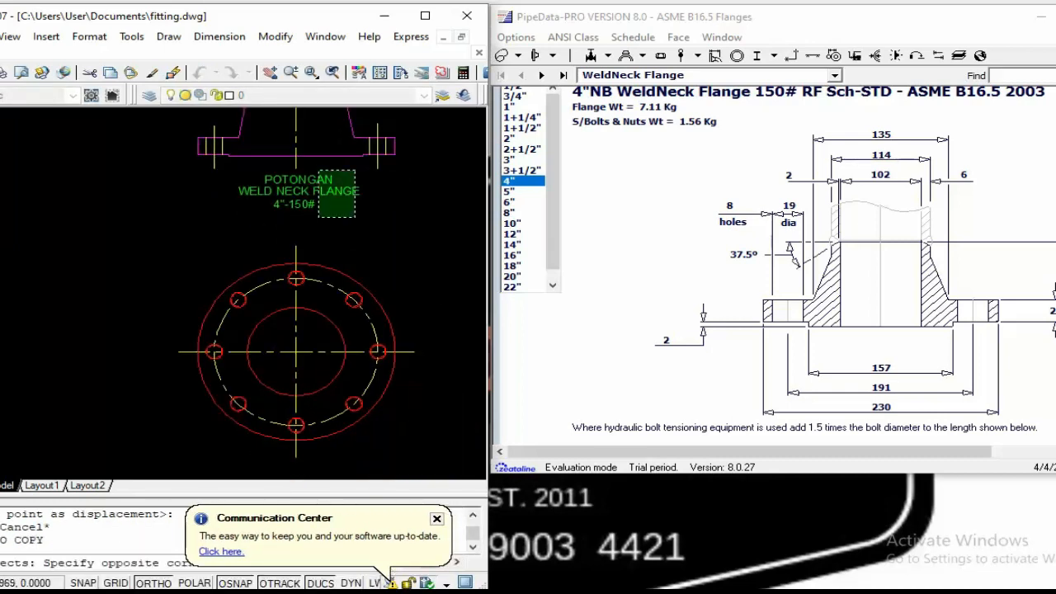
left_click(314, 170)
key("Return")
key("Escape")
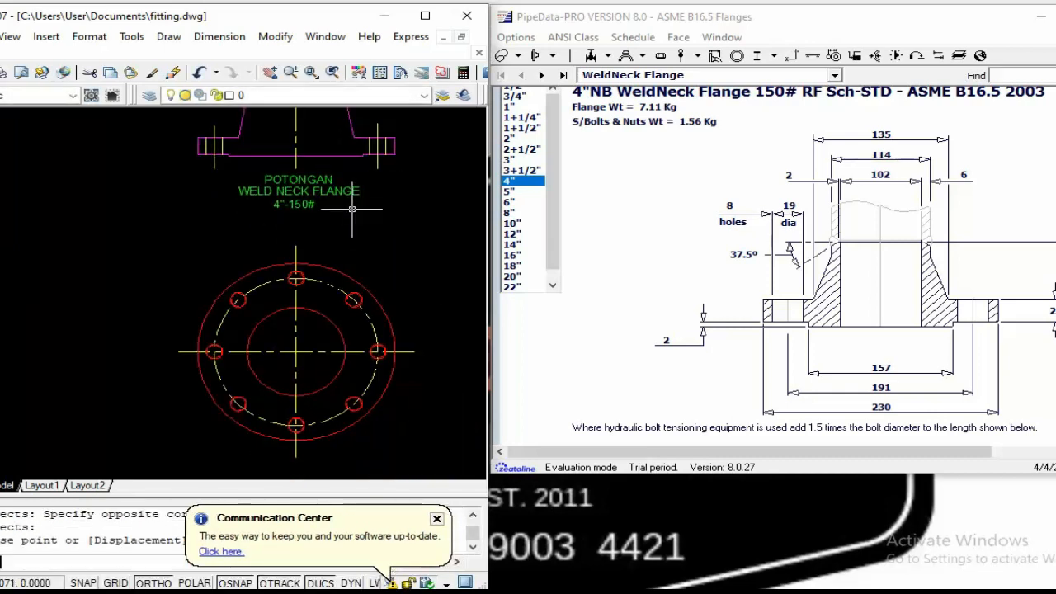
Copy the three-line label about 386 units straight down to sit below the flange face view
type("CO")
key("space")
left_click(355, 214)
left_click(304, 175)
key("Return")
left_click(432, 209)
scroll(432, 209, "down", 3)
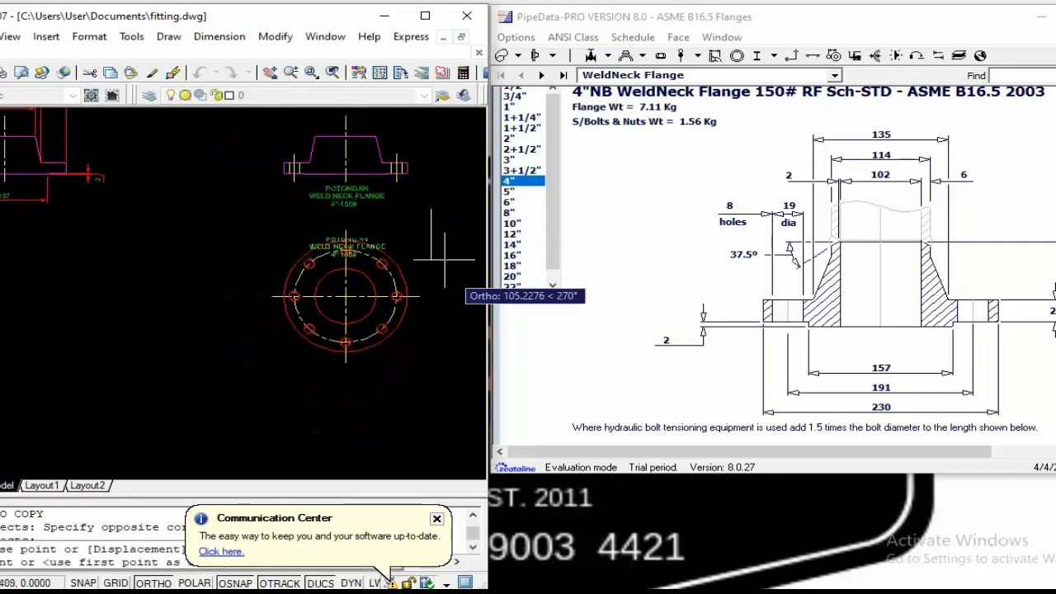
middle_click_drag(458, 308, 410, 207)
left_click(414, 294)
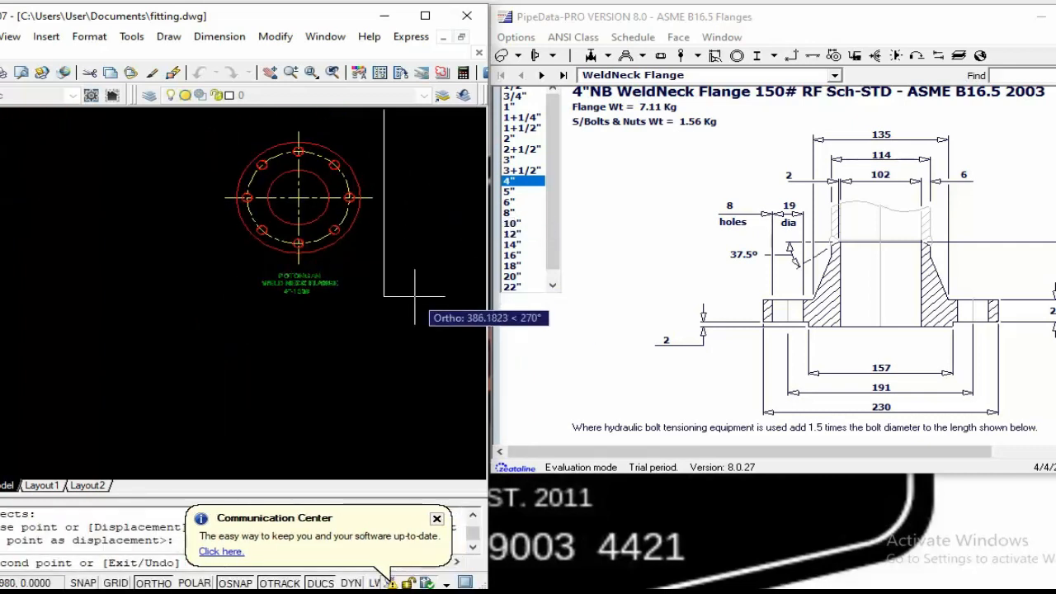
key("Escape")
key("Escape")
Change the POTONGAN line in the label below the face view to TOP VIEW
middle_click_drag(344, 266, 348, 308)
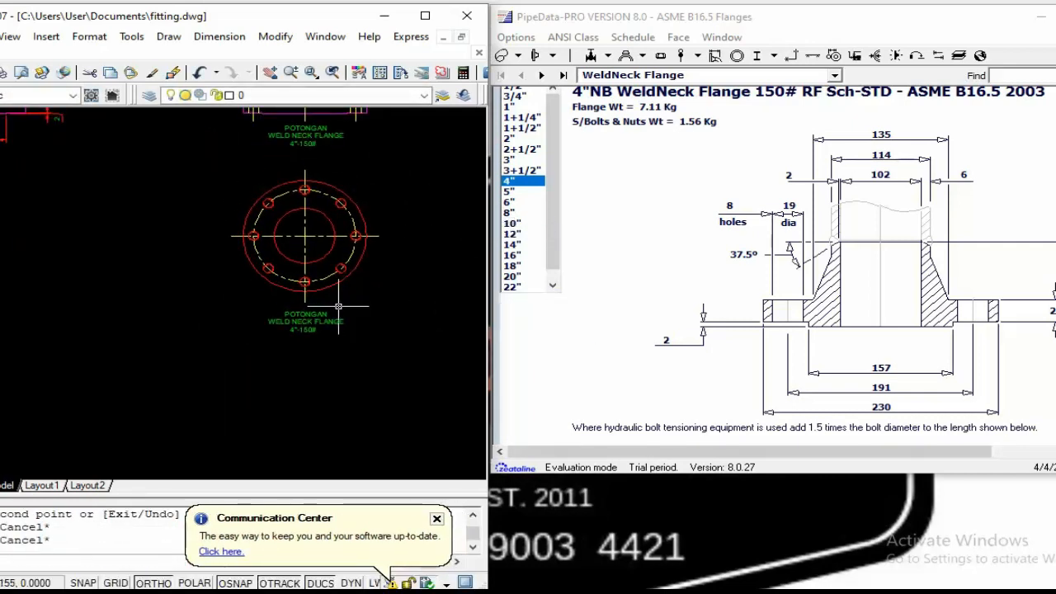
scroll(305, 272, "up", 2)
middle_click_drag(307, 272, 276, 312)
key("Escape")
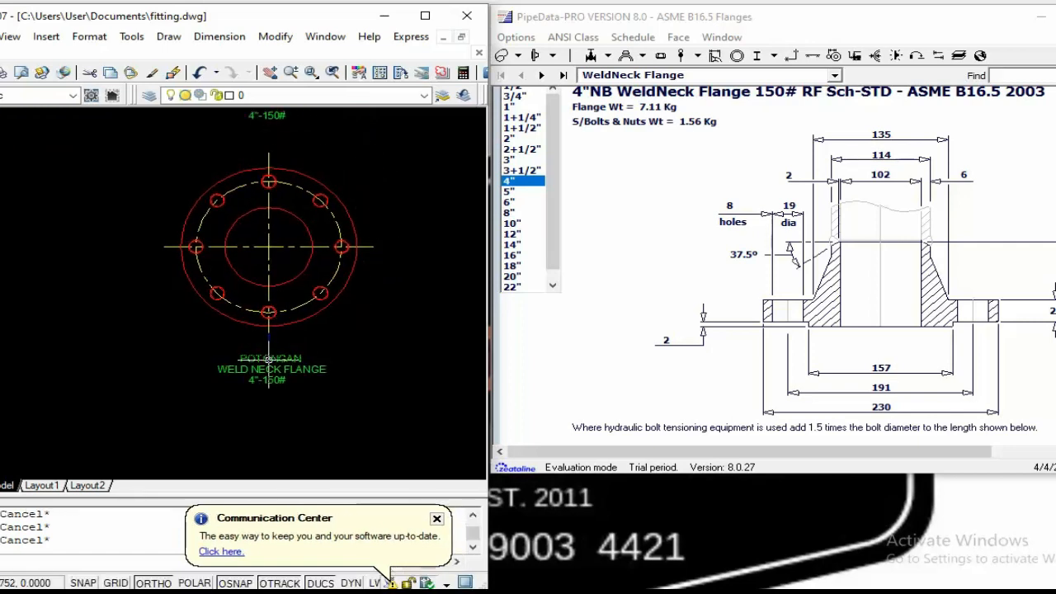
type("ED")
key("Return")
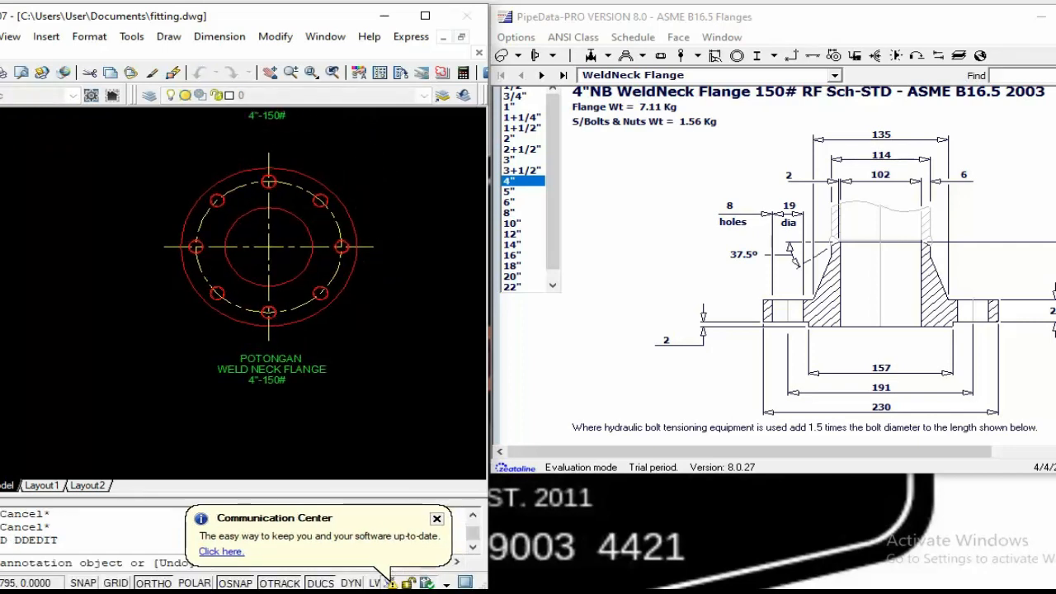
left_click(293, 358)
type("P")
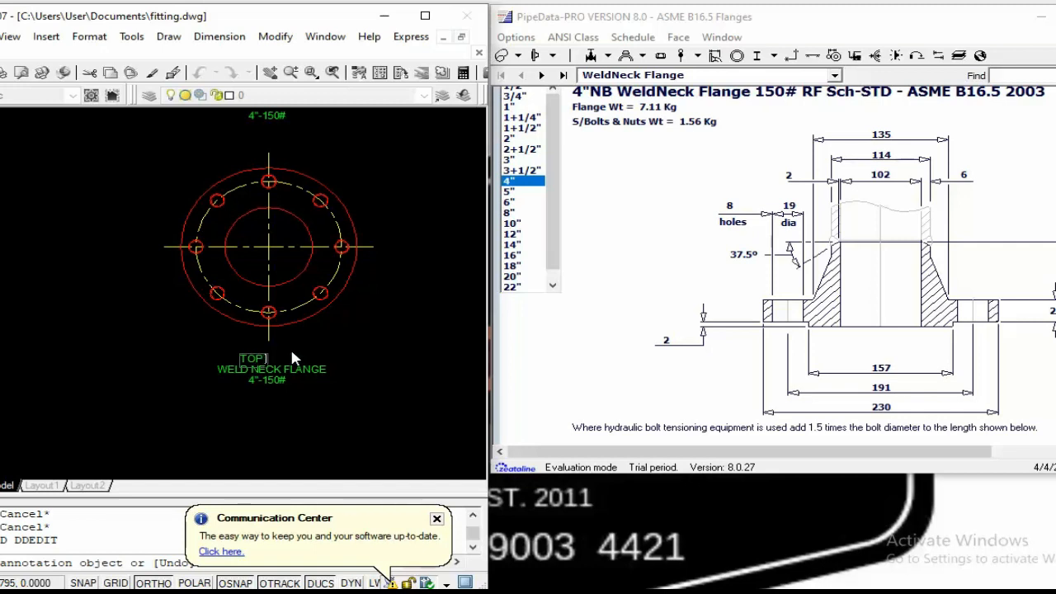
type(" VIEW")
key("Return")
key("Escape")
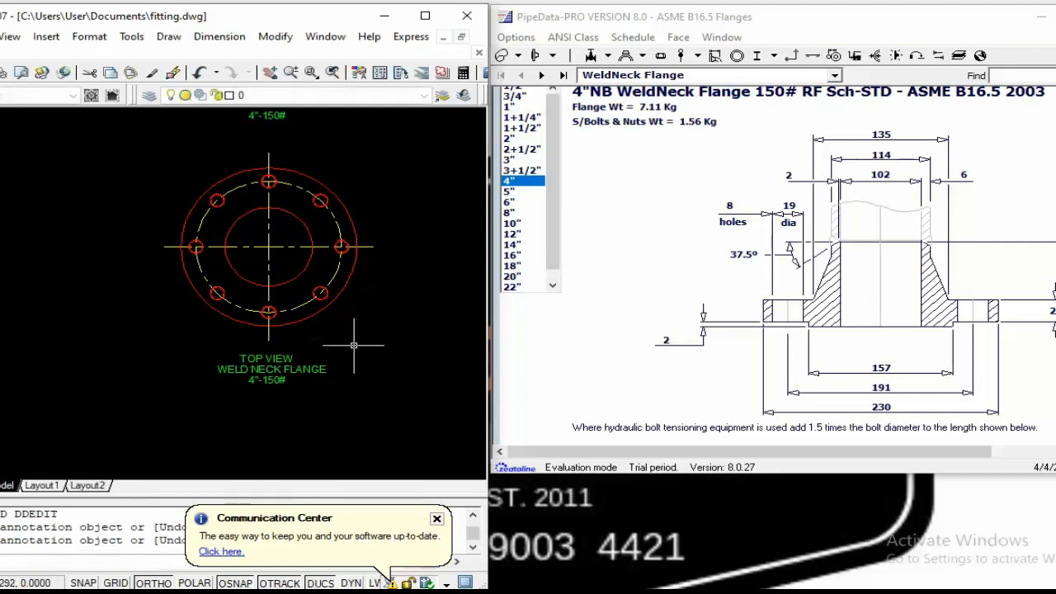
Move the TOP VIEW text slightly right to centre it on the vertical centreline
type("m")
key("space")
scroll(296, 355, "up", 2)
left_click(299, 351)
left_click(284, 363)
key("space")
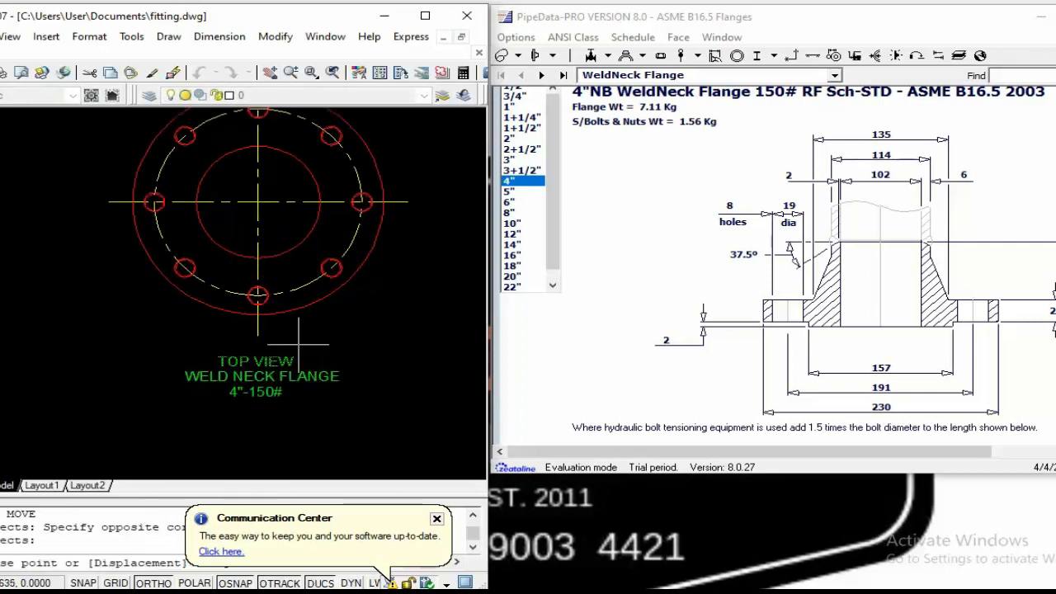
left_click(310, 330)
key("Escape")
key("Escape")
scroll(302, 336, "down", 2)
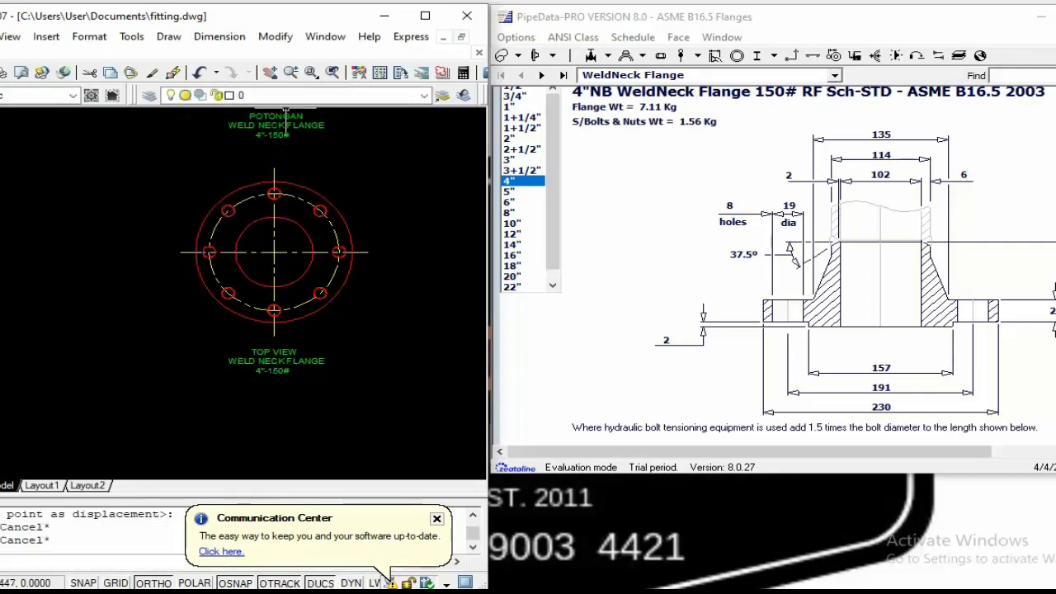
scroll(284, 121, "up", 2)
type("ed")
key("space")
left_click(280, 124)
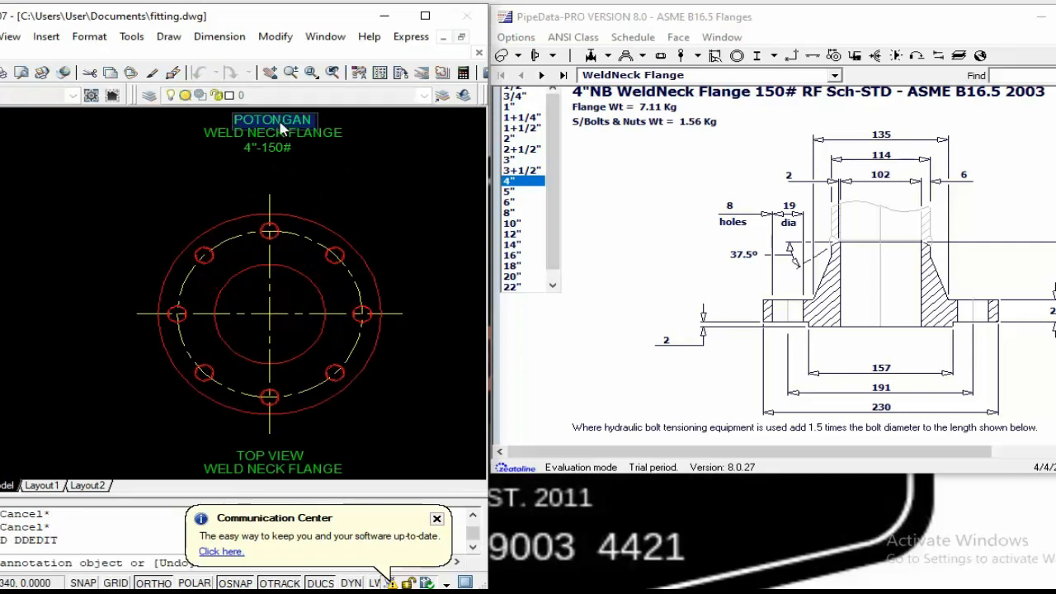
key("End")
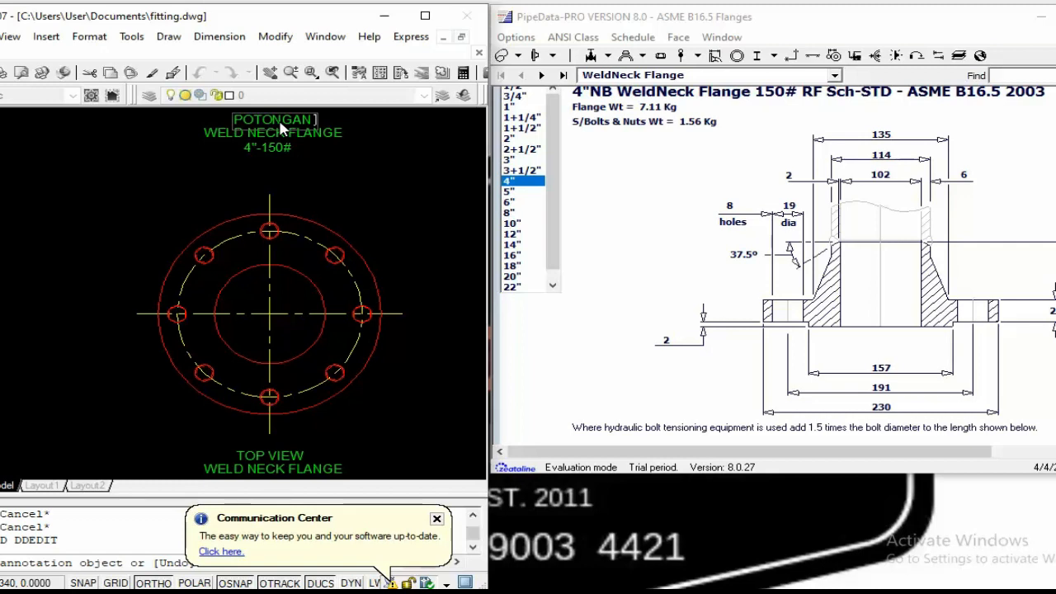
left_click(349, 165)
scroll(351, 163, "down", 5)
scroll(335, 318, "up", 6)
key("Escape")
key("Escape")
Match the face view's outer and inner circles to the properties of the magenta side-view outline
mouse_move(335, 235)
middle_mouse_down()
mouse_move(334, 278)
mouse_move(291, 390)
middle_mouse_up()
scroll(300, 295, "down", 2)
middle_click_drag(313, 207, 298, 300)
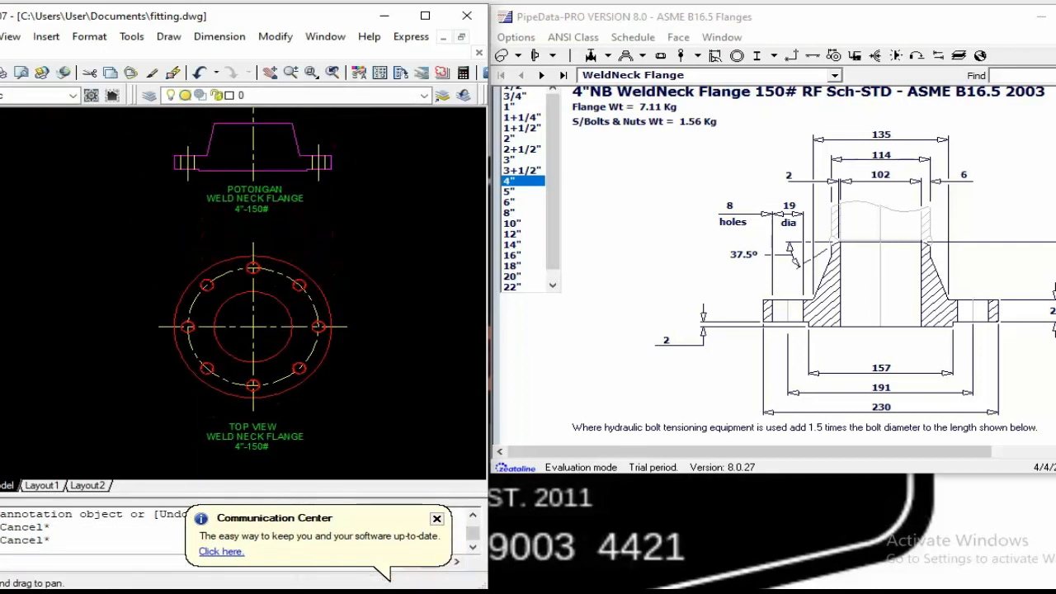
key("Escape")
scroll(349, 223, "down", 3)
scroll(330, 236, "up", 4)
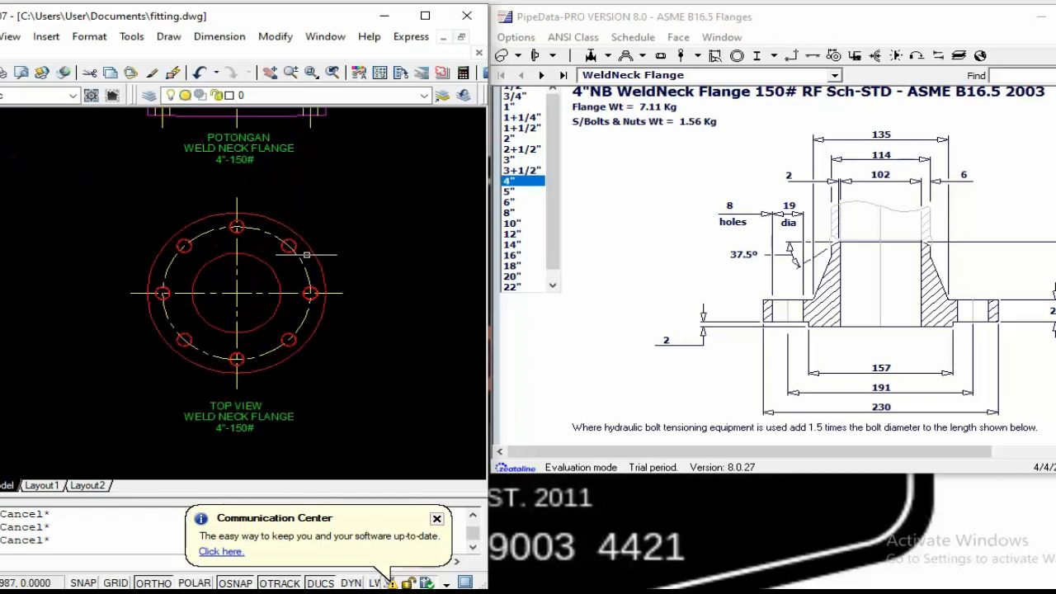
middle_click_drag(312, 294, 318, 344)
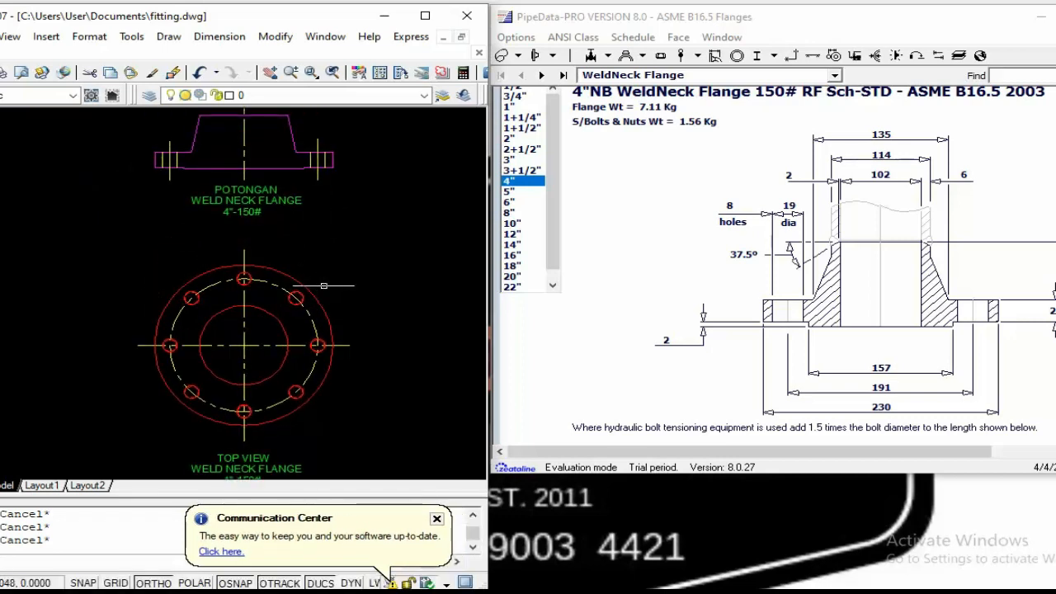
type("ma")
key("Return")
left_click(285, 169)
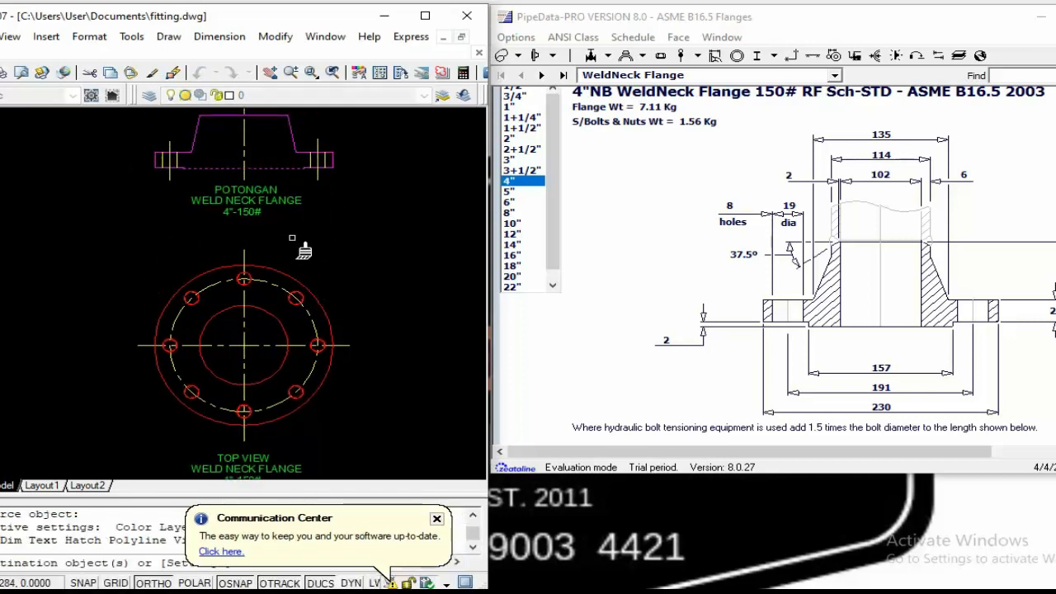
left_click(307, 283)
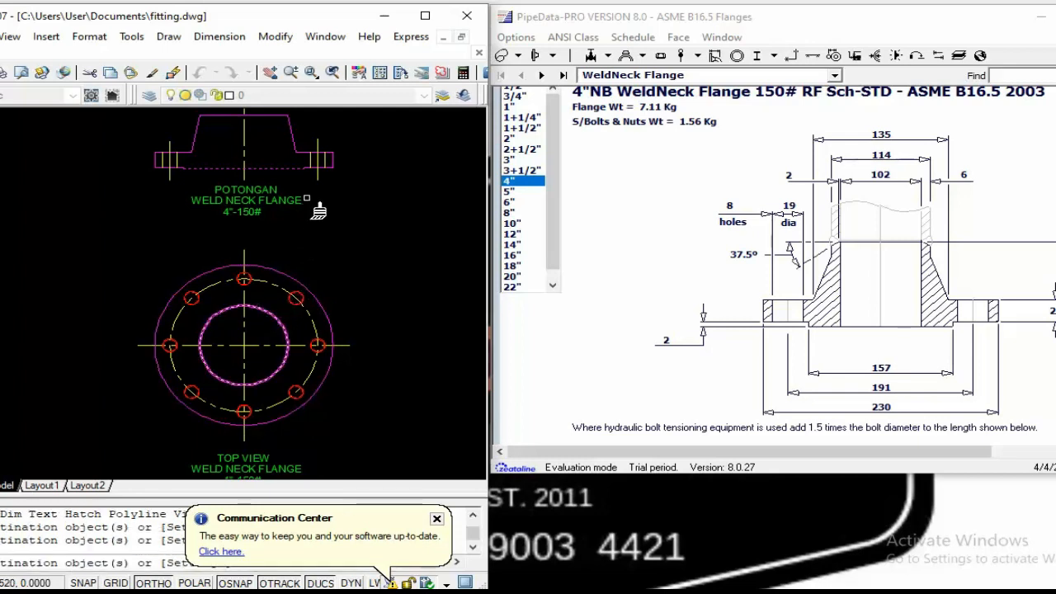
key("Return")
Move the dimensioned side view with all its dimensions straight right, closer to the labelled views
middle_click_drag(289, 380, 278, 338)
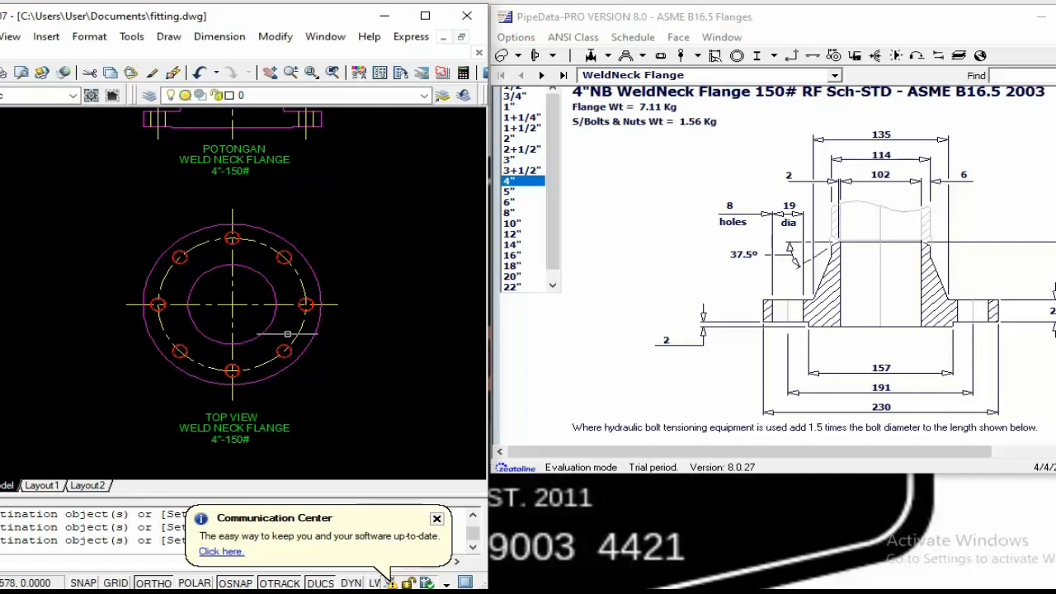
scroll(287, 333, "down", 2)
middle_click_drag(99, 260, 205, 266)
type("m")
key("space")
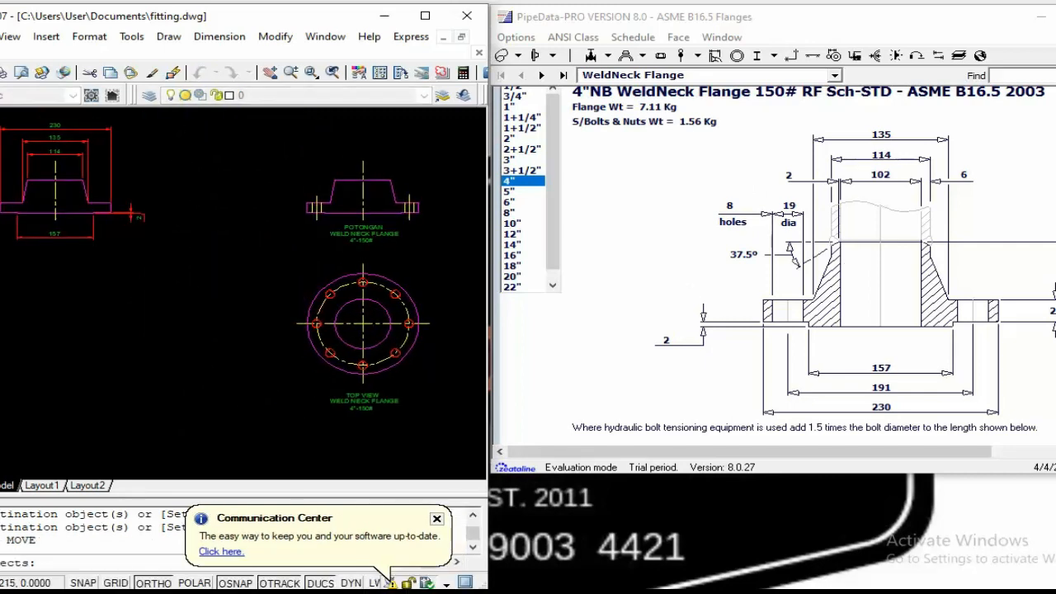
left_click(170, 123)
left_click(1, 293)
key("space")
left_click(1, 274)
left_click(92, 277)
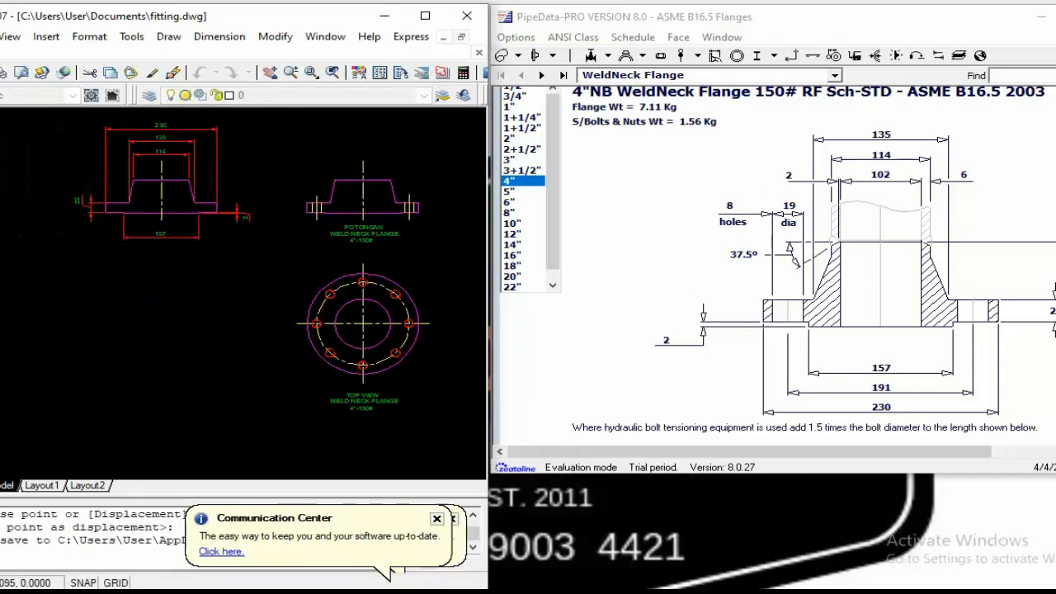
key("Escape")
Copy the three-line POTONGAN label to below the 157 dimension of the dimensioned side view, centred on it
type("co")
key("space")
scroll(381, 253, "up", 2)
left_click(381, 205)
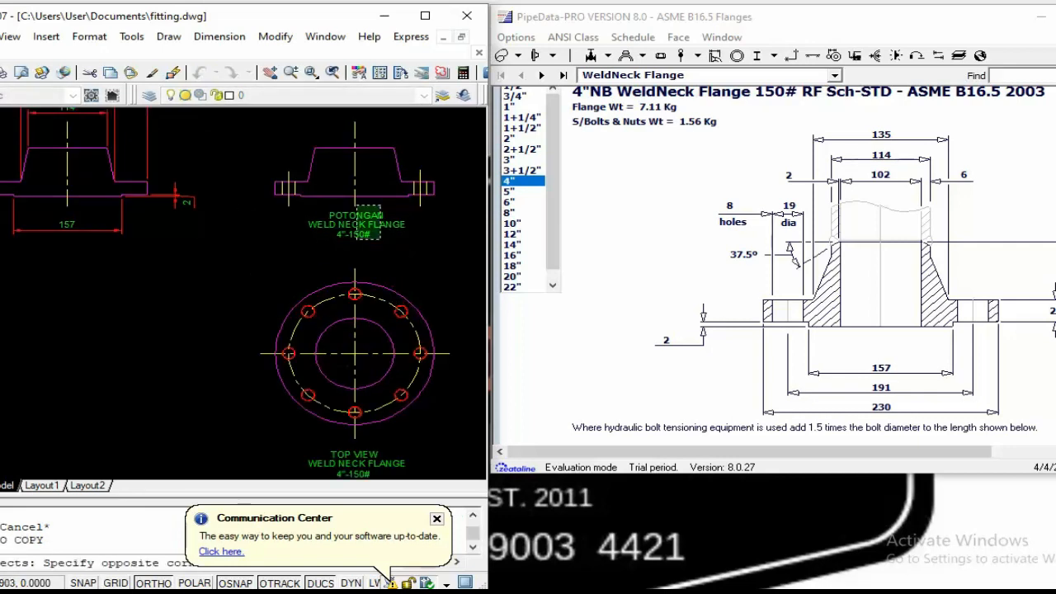
left_click(356, 239)
key("space")
left_click(328, 218)
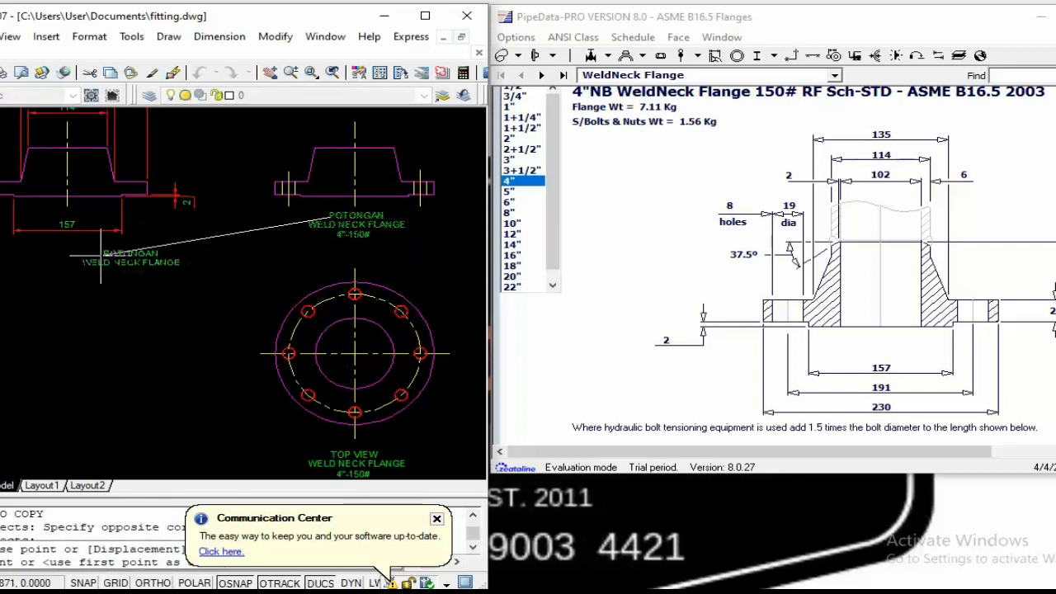
left_click(41, 255)
key("Escape")
Examine the dimensioned side view, the side view with bolt holes and the top view, including their labels
middle_click_drag(316, 259, 281, 259)
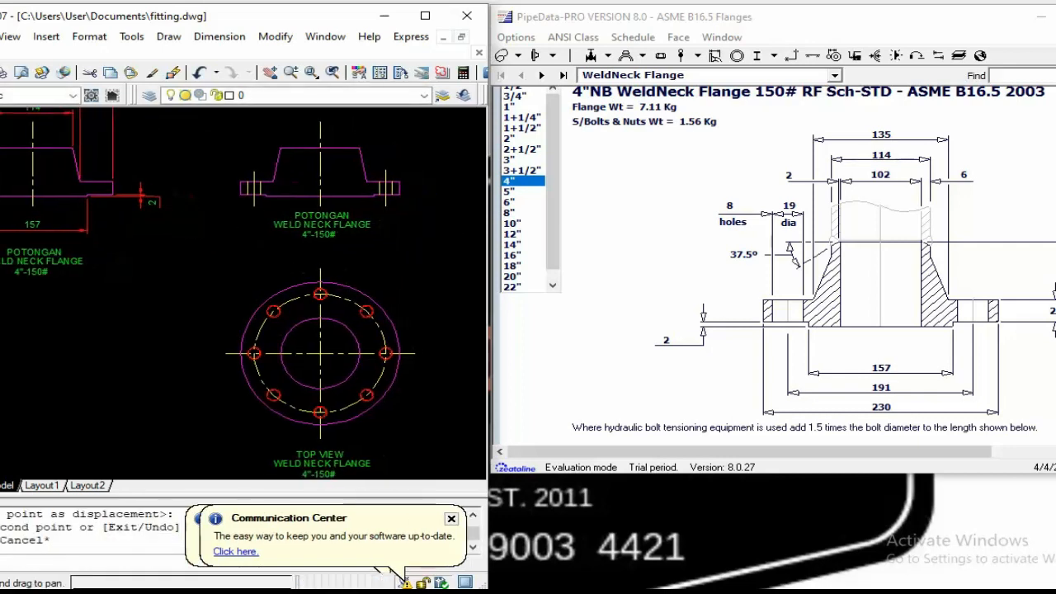
scroll(140, 195, "up", 1)
scroll(143, 283, "up", 2)
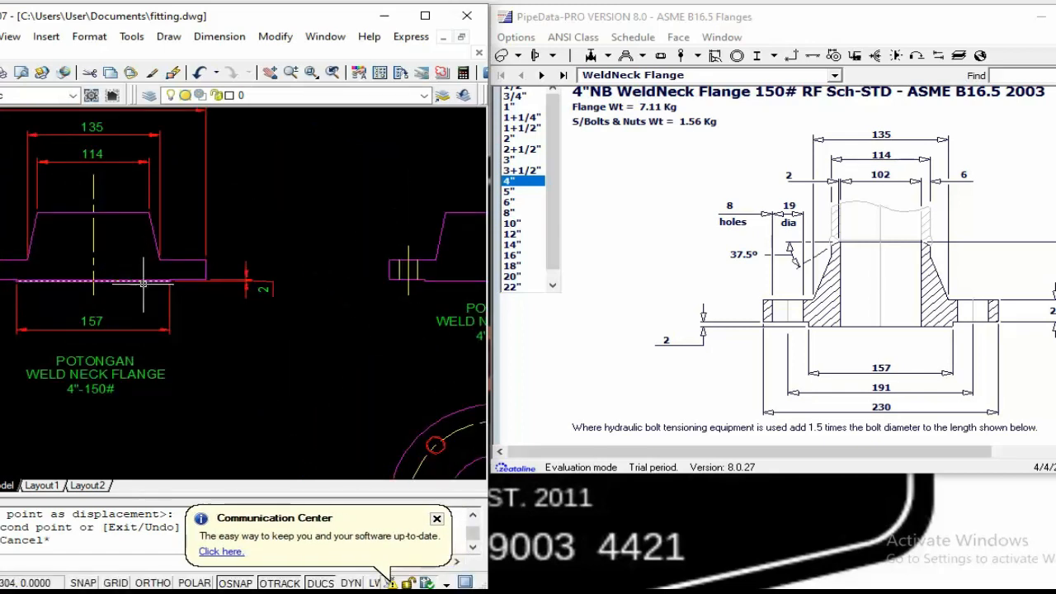
middle_click_drag(142, 285, 202, 325)
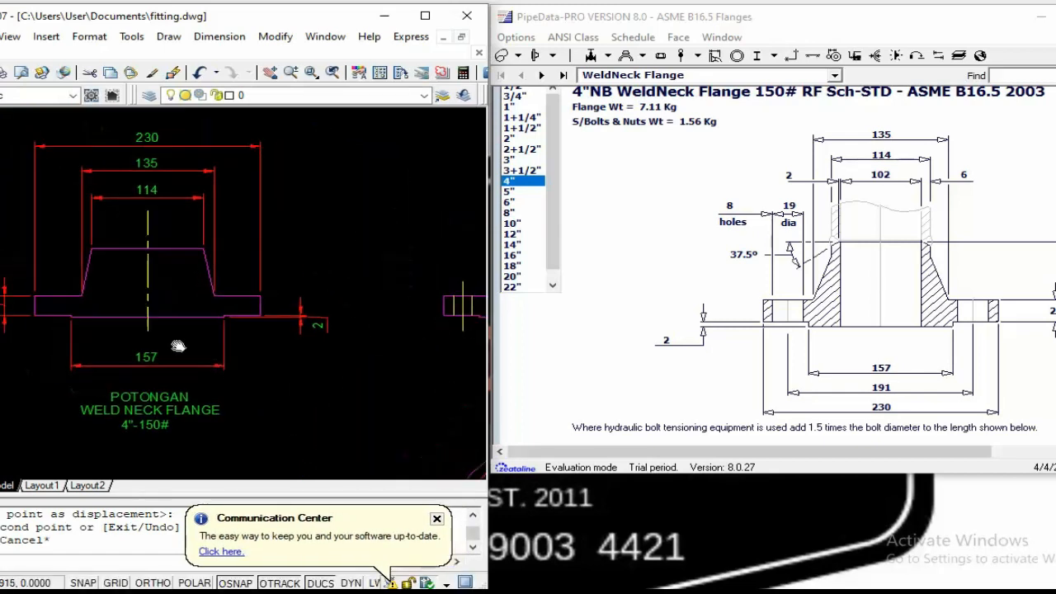
scroll(126, 331, "up", 1)
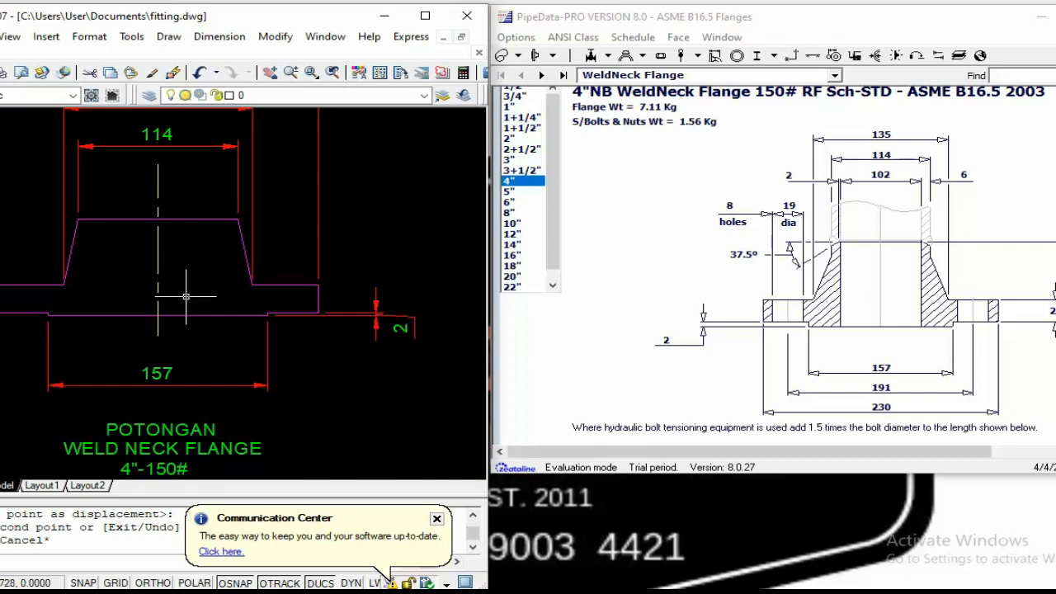
scroll(137, 266, "down", 2)
scroll(175, 273, "up", 1)
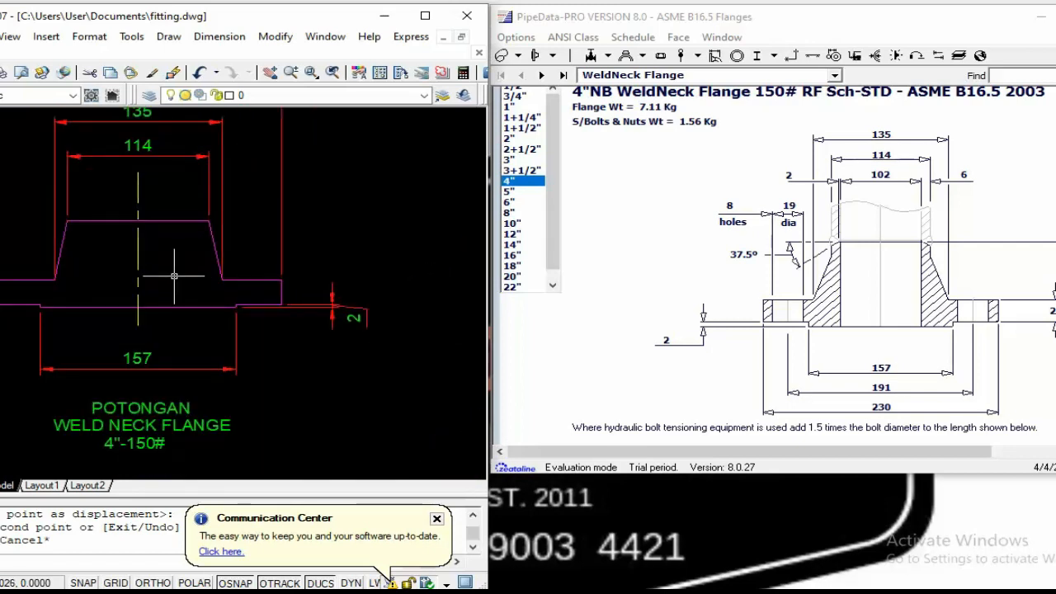
scroll(172, 277, "down", 3)
middle_click_drag(194, 351, 33, 345)
scroll(132, 310, "up", 3)
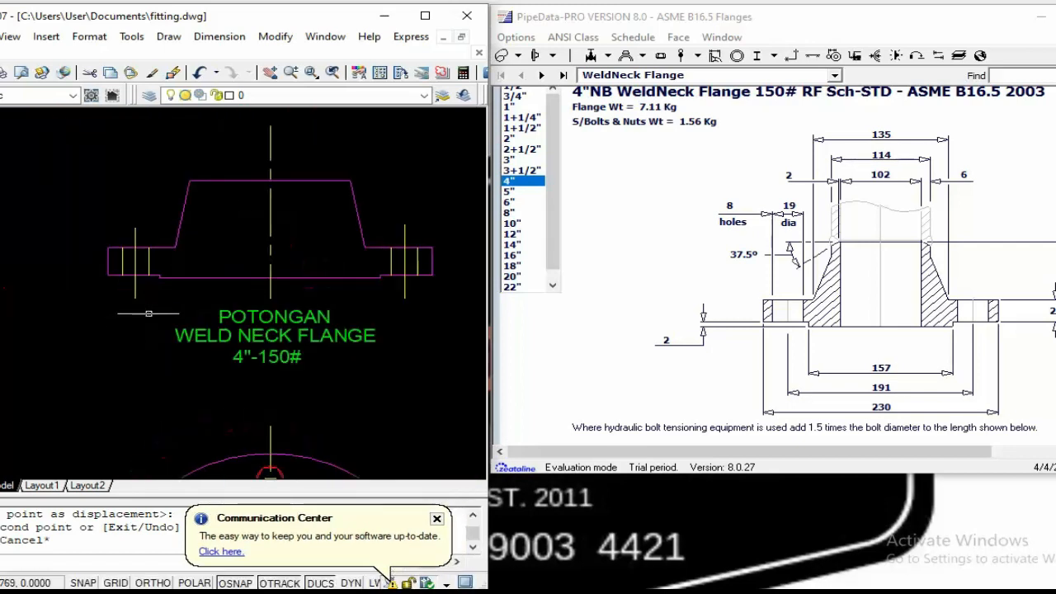
middle_click_drag(276, 299, 269, 109)
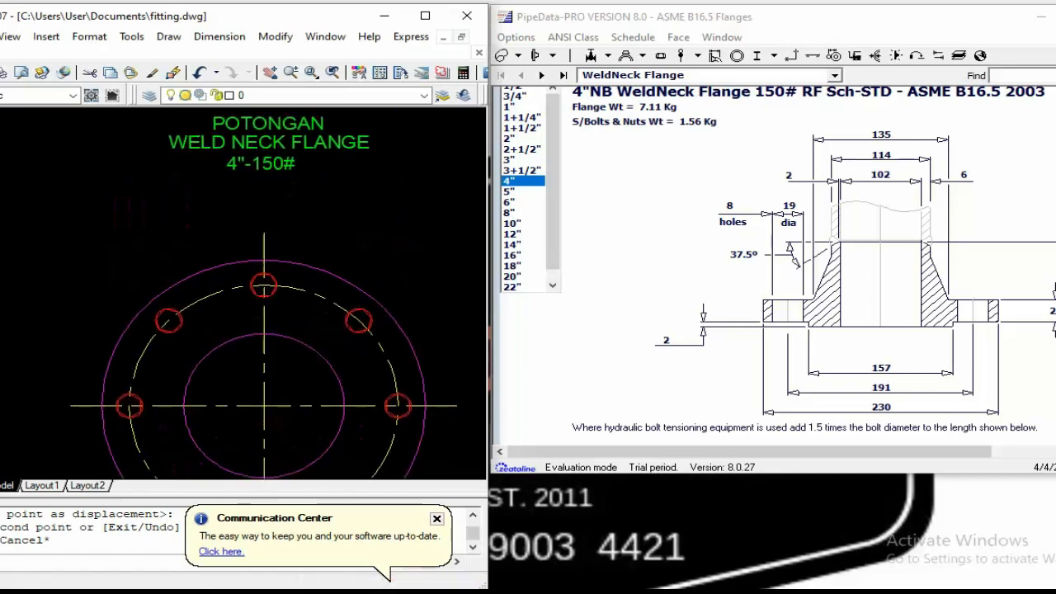
middle_click_drag(280, 344, 274, 264)
scroll(254, 285, "down", 3)
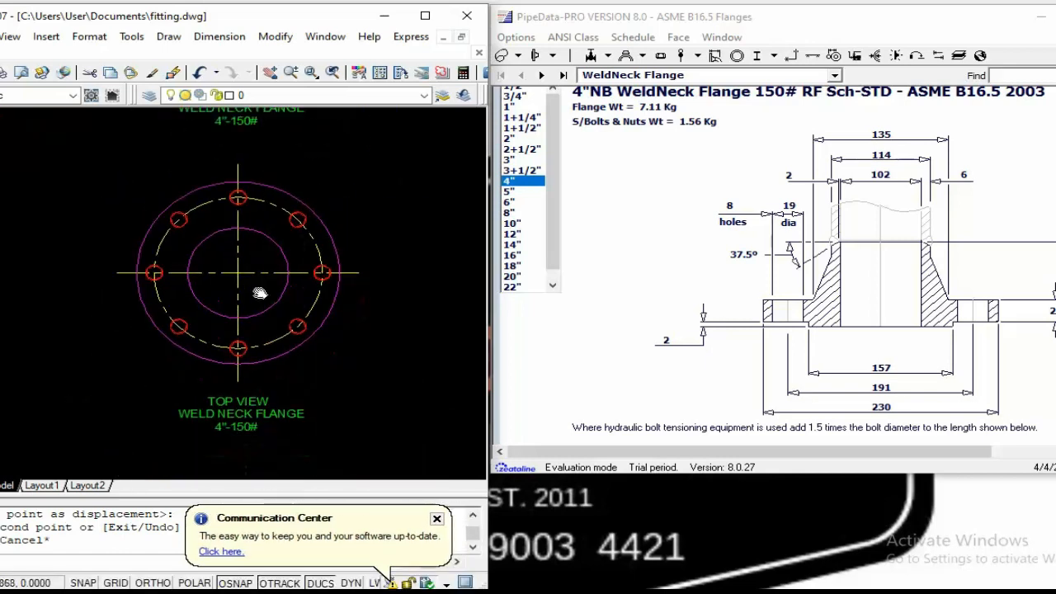
middle_click_drag(252, 286, 270, 325)
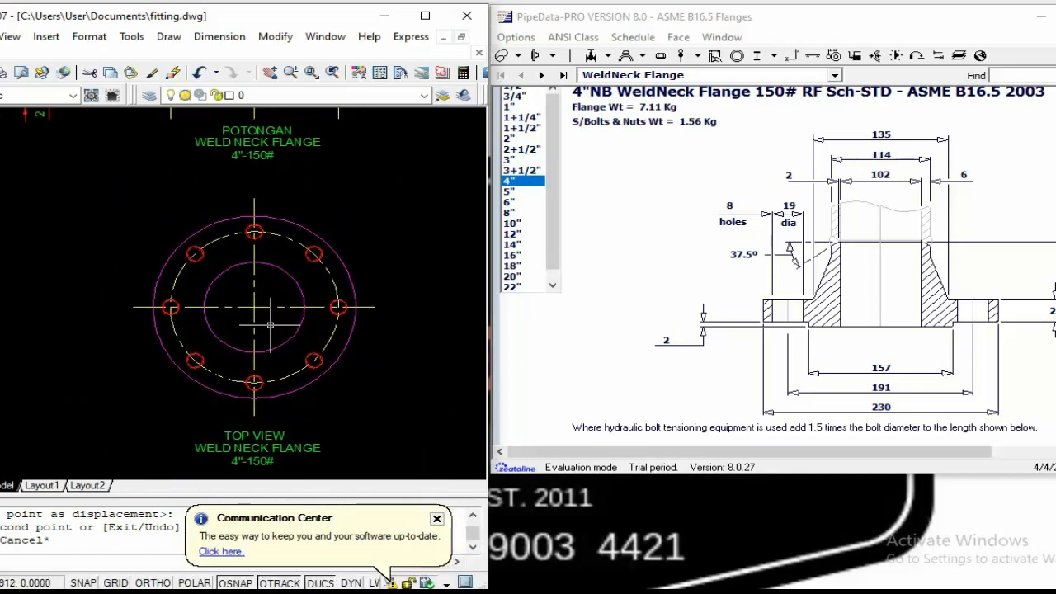
scroll(251, 289, "down", 3)
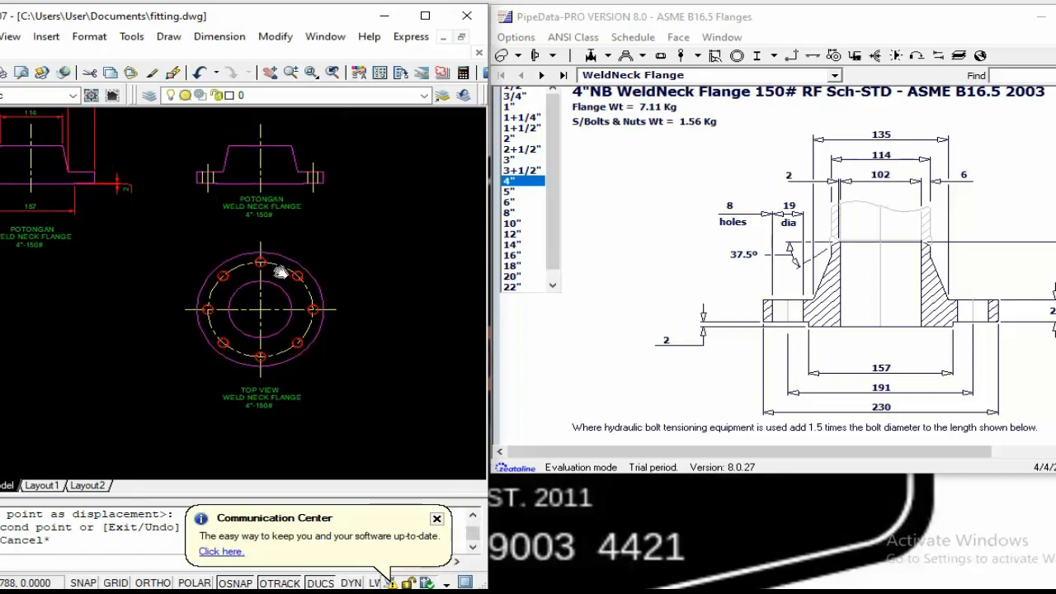
middle_click_drag(293, 242, 308, 273)
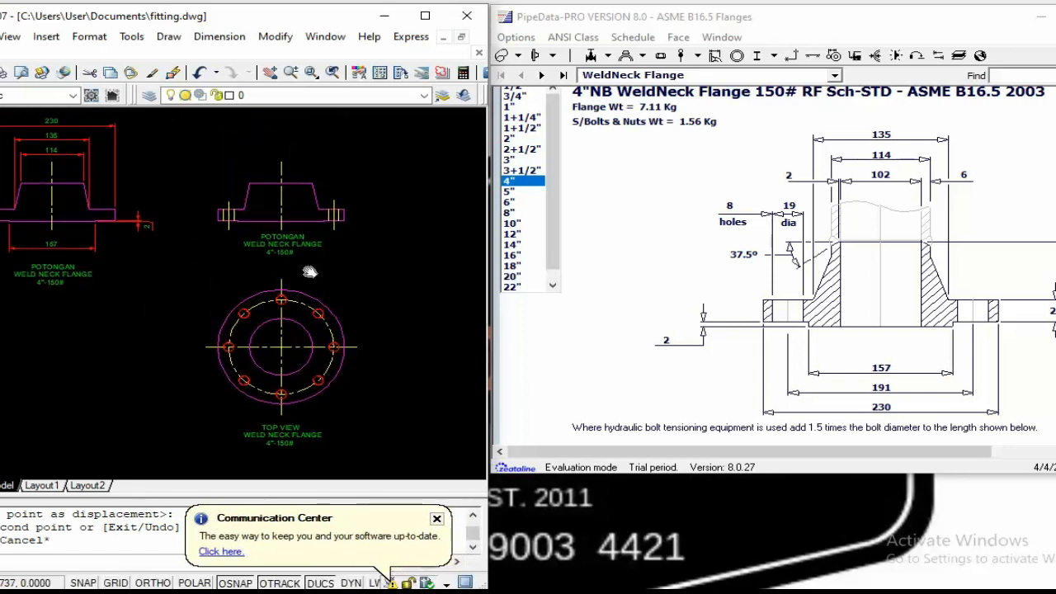